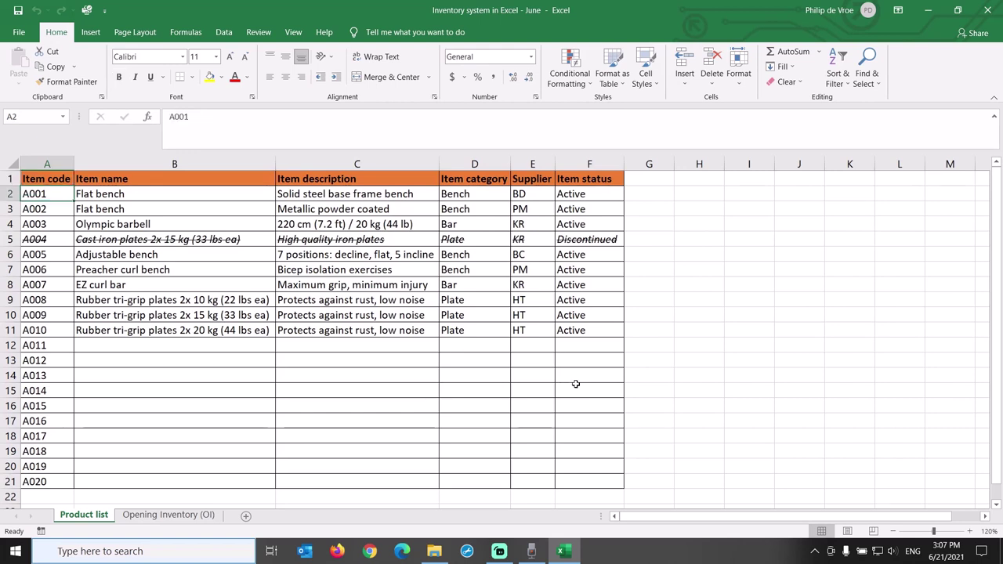
Go through the item names in the product list, from the first bench down to the 20 kg rubber tri-grip plates.
{"action": "key", "text": "Right"}
{"action": "key", "text": "Down"}
{"action": "key", "text": "Down"}
{"action": "key", "text": "Down"}
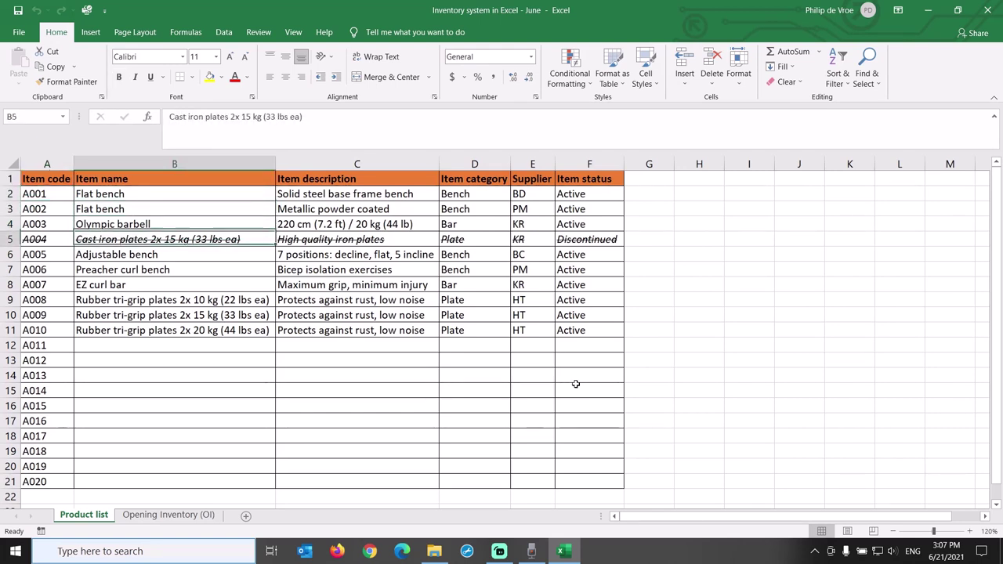
{"action": "key", "text": "Down"}
{"action": "key", "text": "Down"}
{"action": "key", "text": "Down"}
{"action": "key", "text": "Down"}
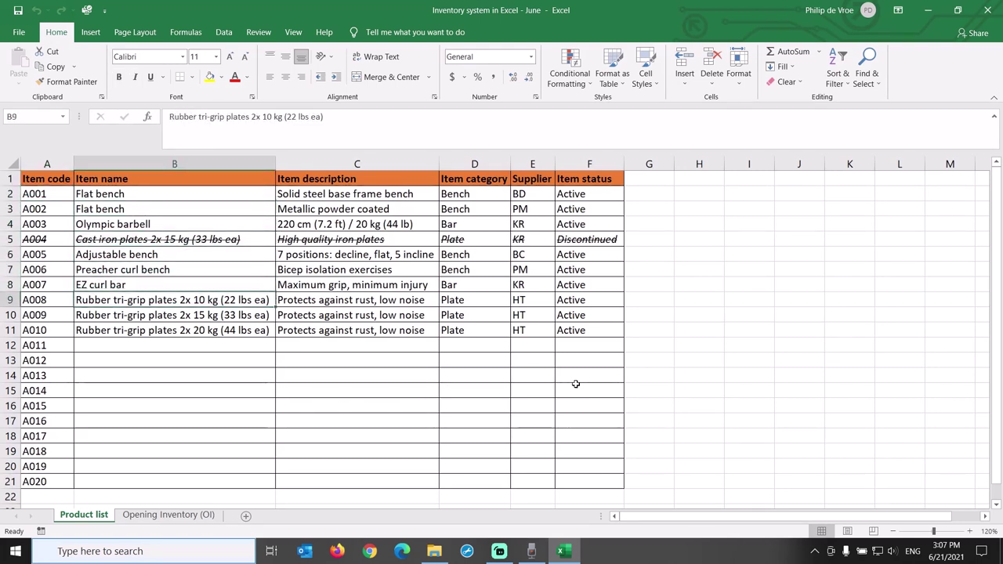
{"action": "key", "text": "Down"}
{"action": "key", "text": "Down"}
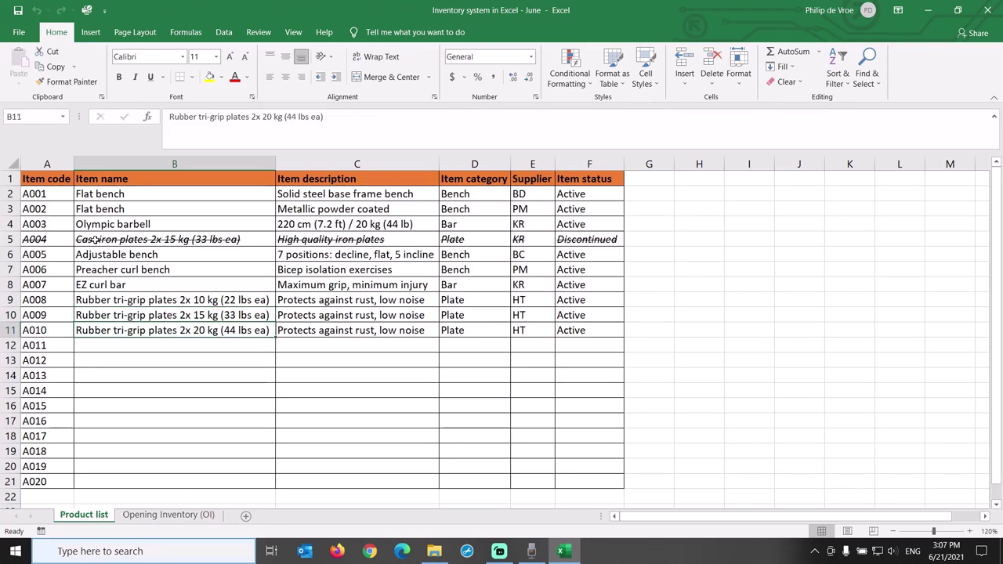
Review the product list's columns one by one, from item code through item status.
{"action": "left_click", "coordinate": [47, 164]}
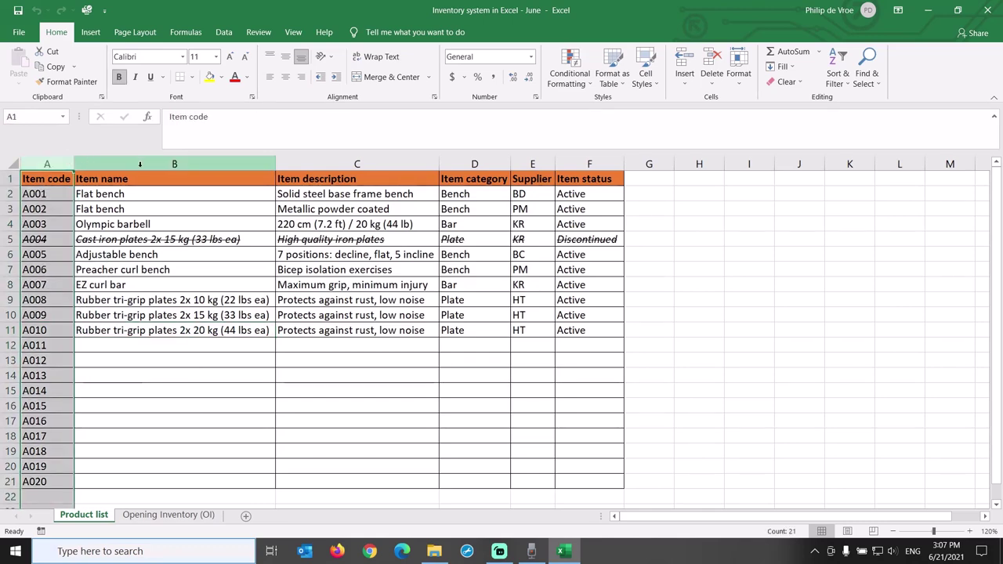
{"action": "left_click", "coordinate": [139, 164]}
{"action": "left_click", "coordinate": [353, 164]}
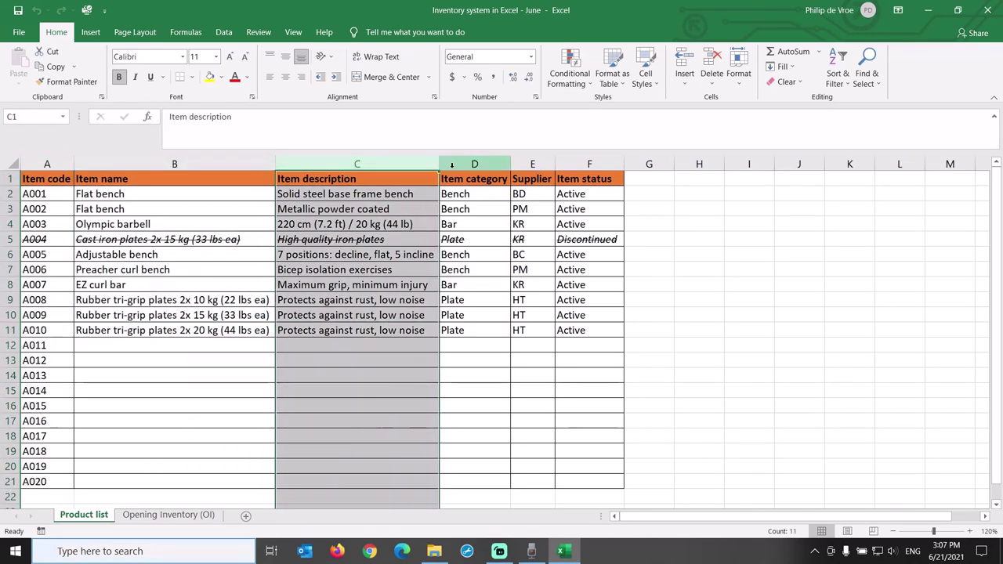
{"action": "left_click", "coordinate": [452, 163]}
{"action": "left_click", "coordinate": [524, 164]}
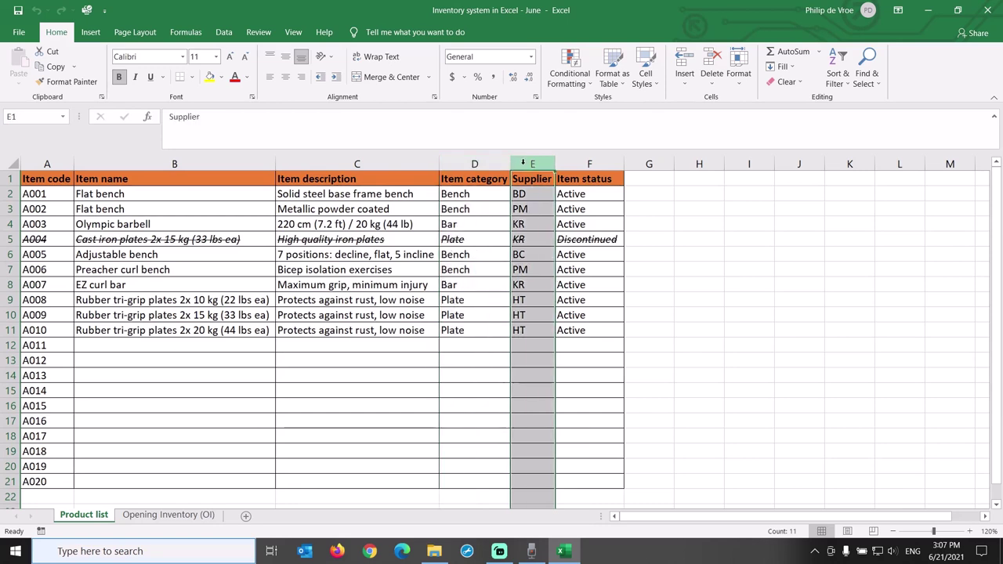
{"action": "left_click", "coordinate": [584, 164]}
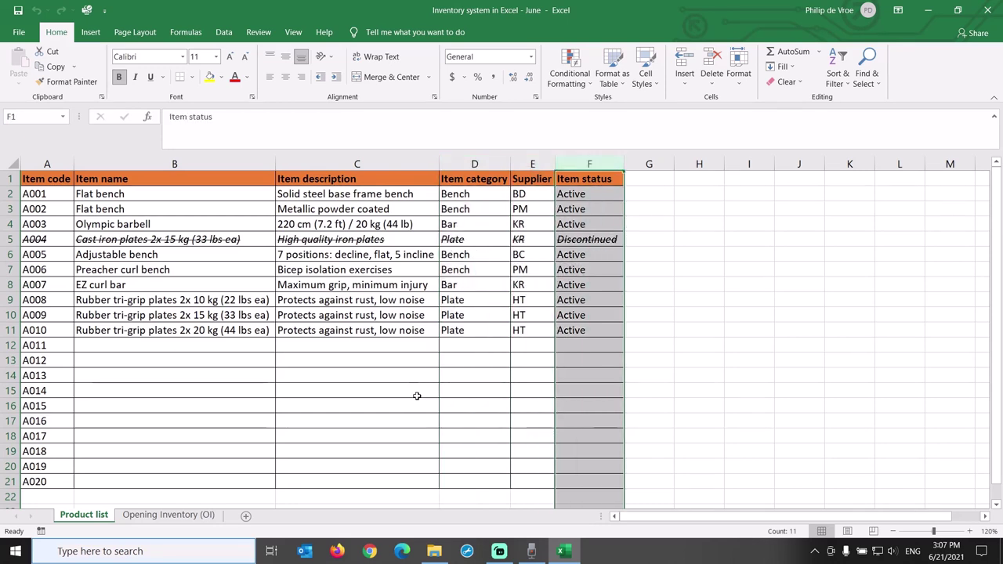
{"action": "left_click", "coordinate": [331, 352]}
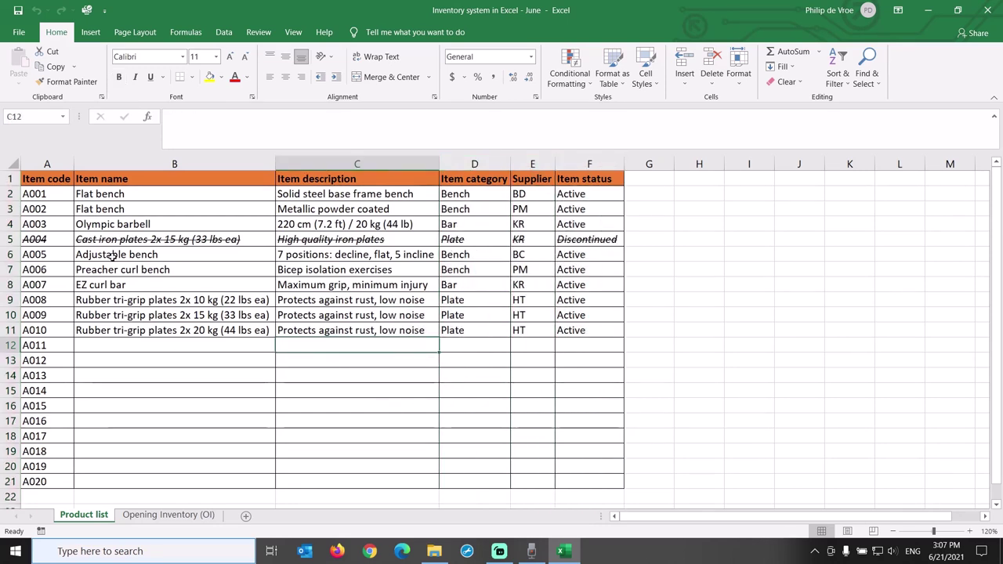
Examine the sequence of item codes in column A, from A001 down to A017.
{"action": "left_click", "coordinate": [32, 163]}
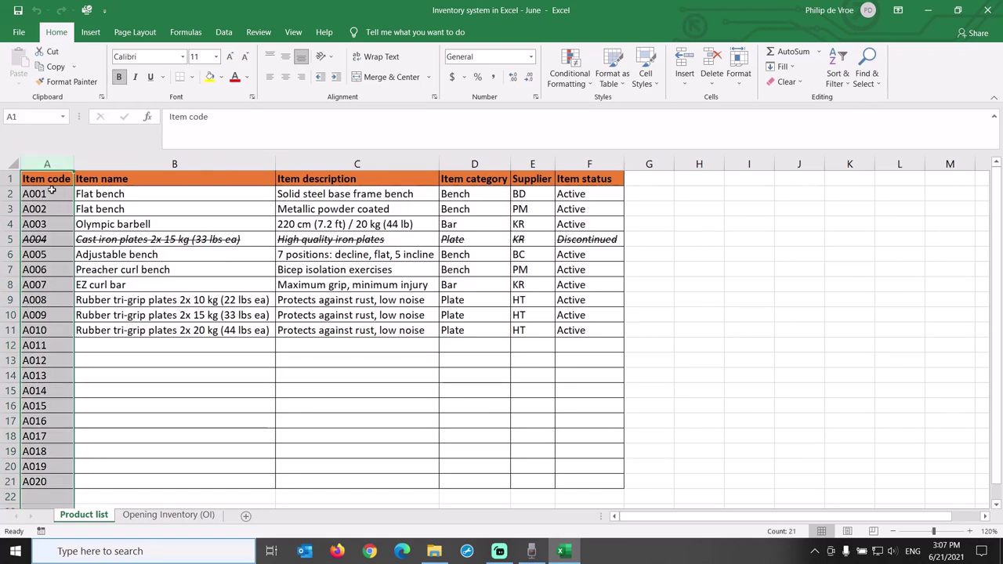
{"action": "left_click", "coordinate": [51, 189]}
{"action": "key", "text": "Down"}
{"action": "key", "text": "Down"}
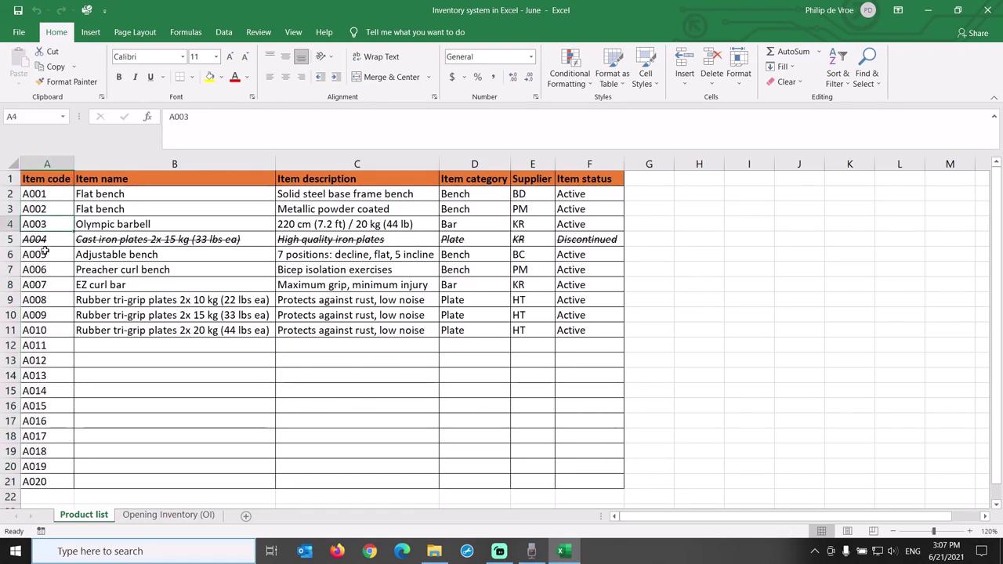
{"action": "key", "text": "Down"}
{"action": "key", "text": "Down"}
{"action": "key", "text": "Down"}
{"action": "key", "text": "Down"}
{"action": "key", "text": "Down"}
{"action": "key", "text": "Down"}
{"action": "key", "text": "Down"}
{"action": "key", "text": "Down"}
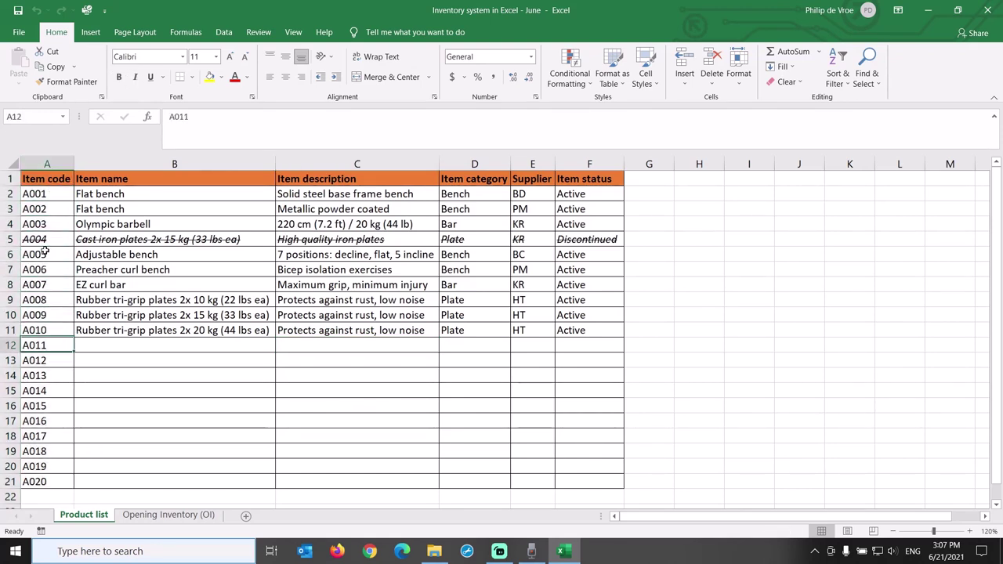
{"action": "key", "text": "Down"}
{"action": "key", "text": "Down"}
{"action": "key", "text": "Down"}
{"action": "key", "text": "Down"}
{"action": "key", "text": "Down"}
{"action": "key", "text": "Down"}
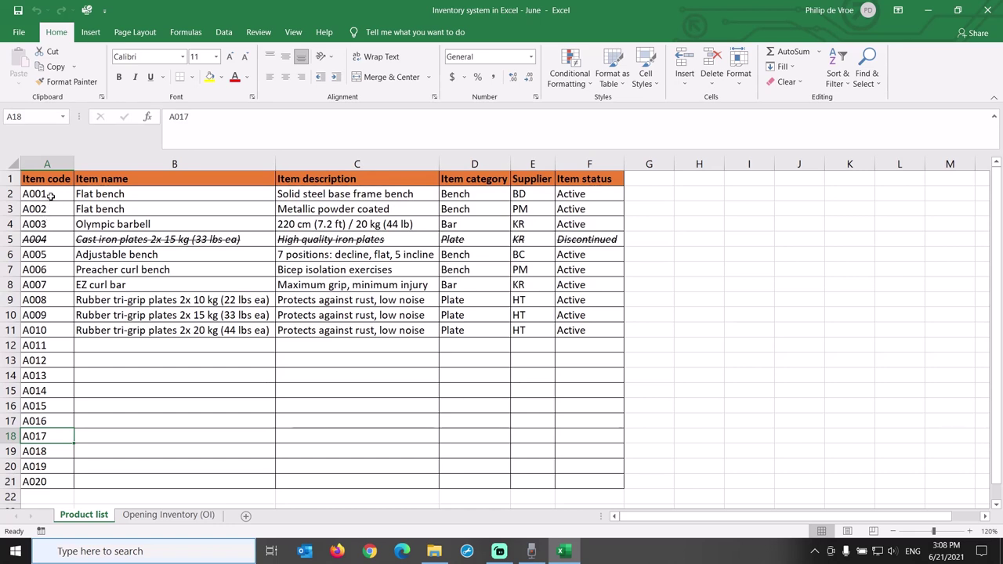
Compare the two flat bench entries by code, supplier and description, and inspect the filled and still empty product rows.
{"action": "left_click_drag", "start_coordinate": [50, 196], "coordinate": [96, 208]}
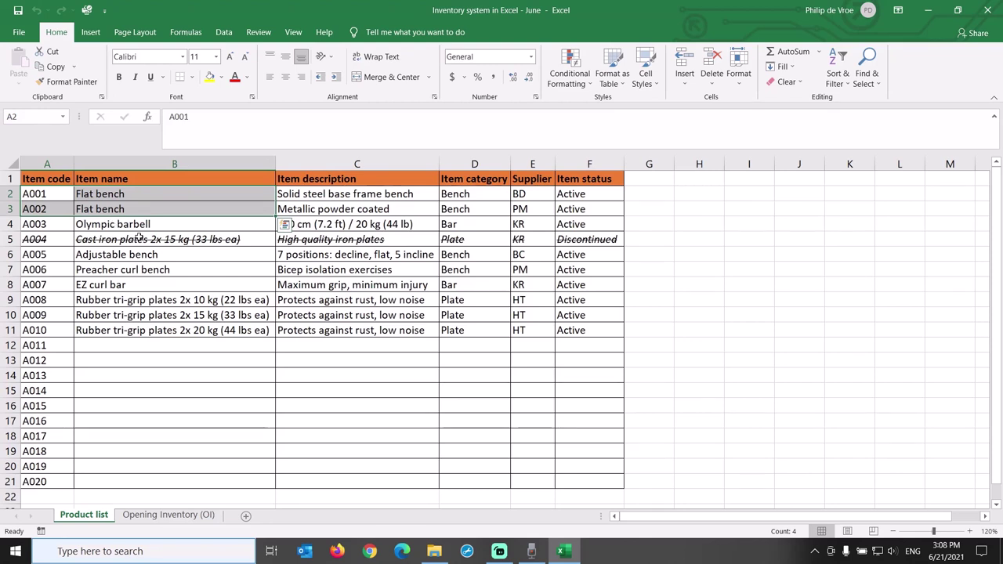
{"action": "left_click_drag", "start_coordinate": [519, 194], "coordinate": [523, 210]}
{"action": "left_click_drag", "start_coordinate": [352, 194], "coordinate": [355, 214]}
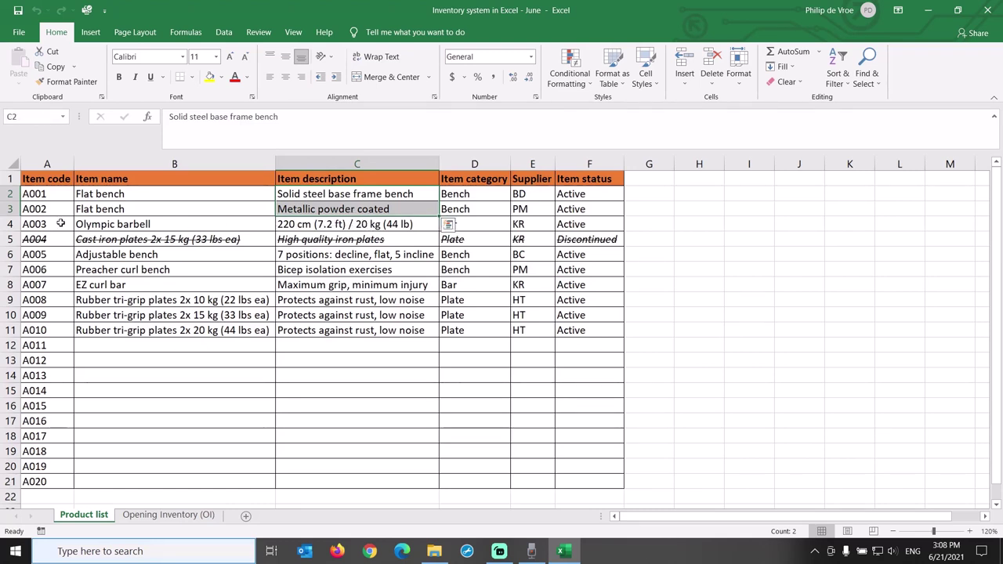
{"action": "left_click_drag", "start_coordinate": [53, 194], "coordinate": [582, 335]}
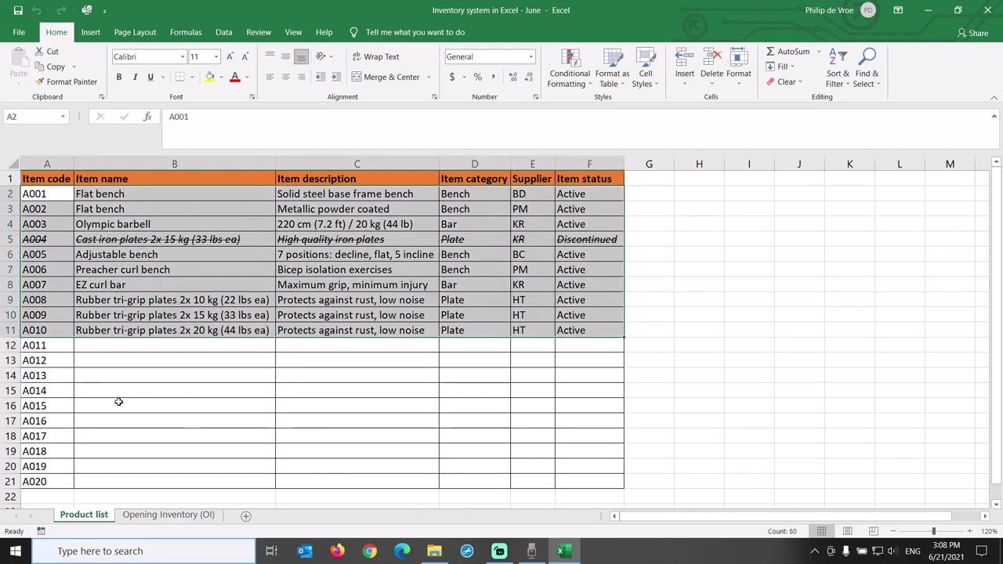
{"action": "left_click_drag", "start_coordinate": [117, 345], "coordinate": [595, 481]}
Fill the A020 row down to item code A101, undo the fill and return to cell A1.
{"action": "scroll", "coordinate": [669, 425], "scroll_direction": "down", "scroll_amount": 3}
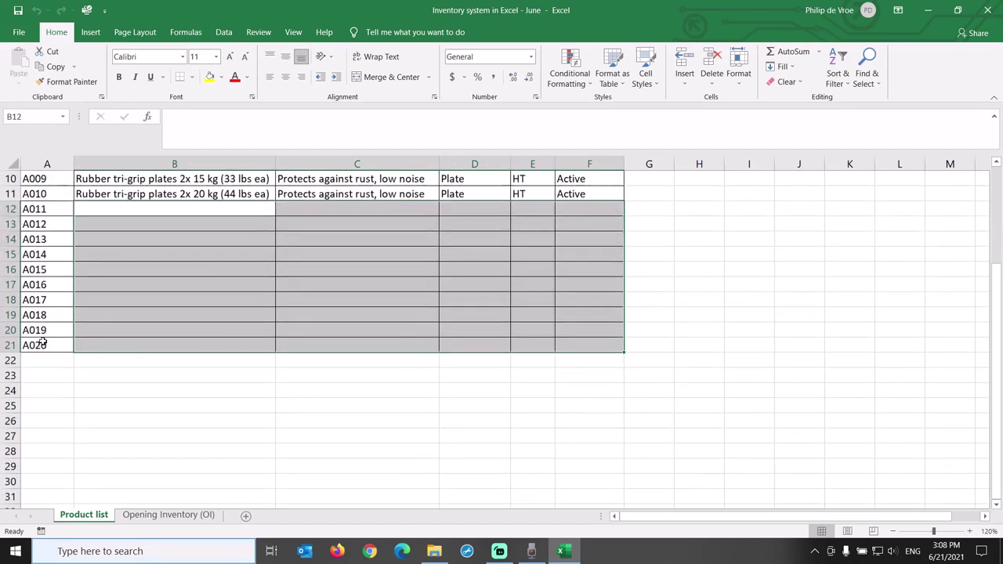
{"action": "left_click_drag", "start_coordinate": [42, 342], "coordinate": [632, 478]}
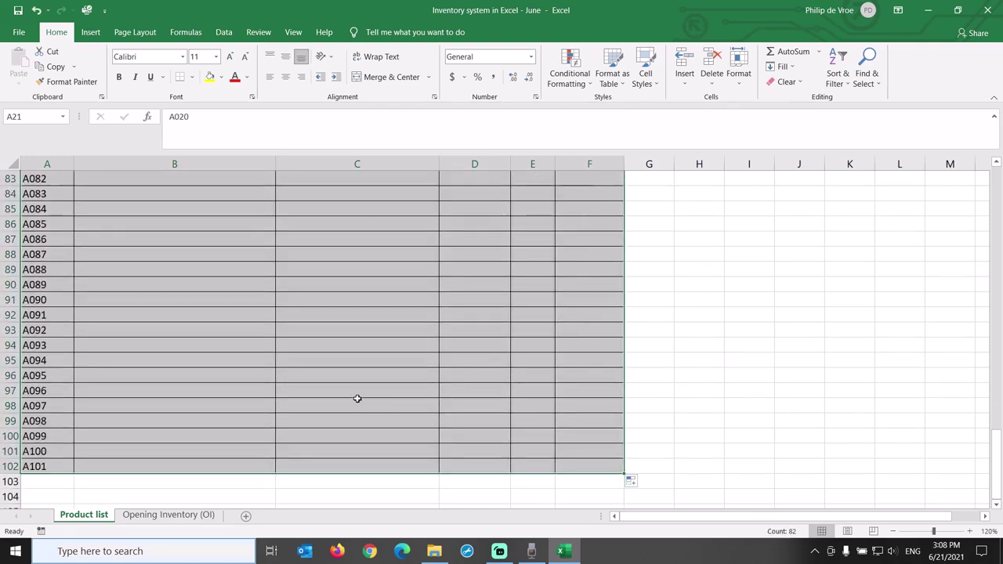
{"action": "key", "text": "ctrl+z"}
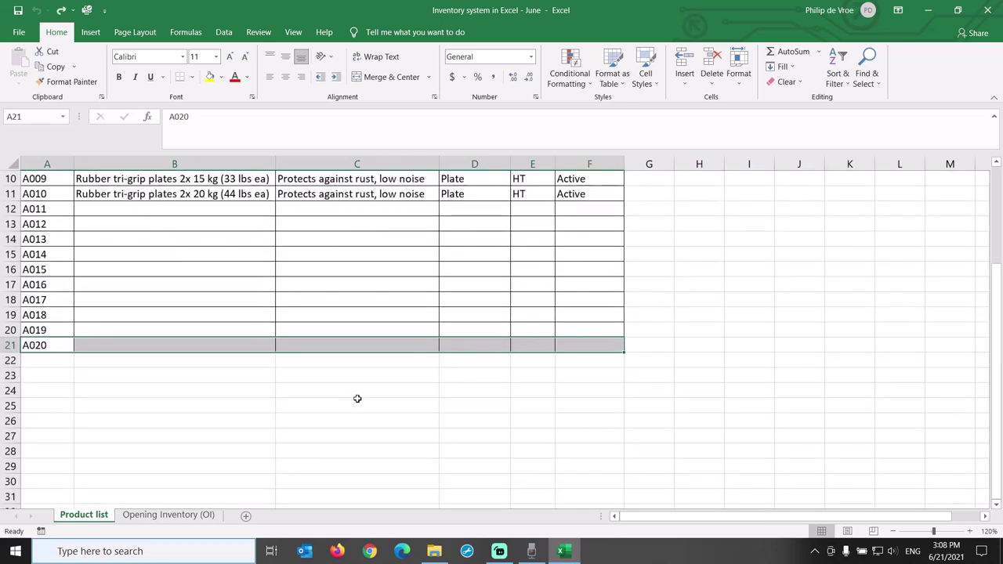
{"action": "key", "text": "ctrl+Home"}
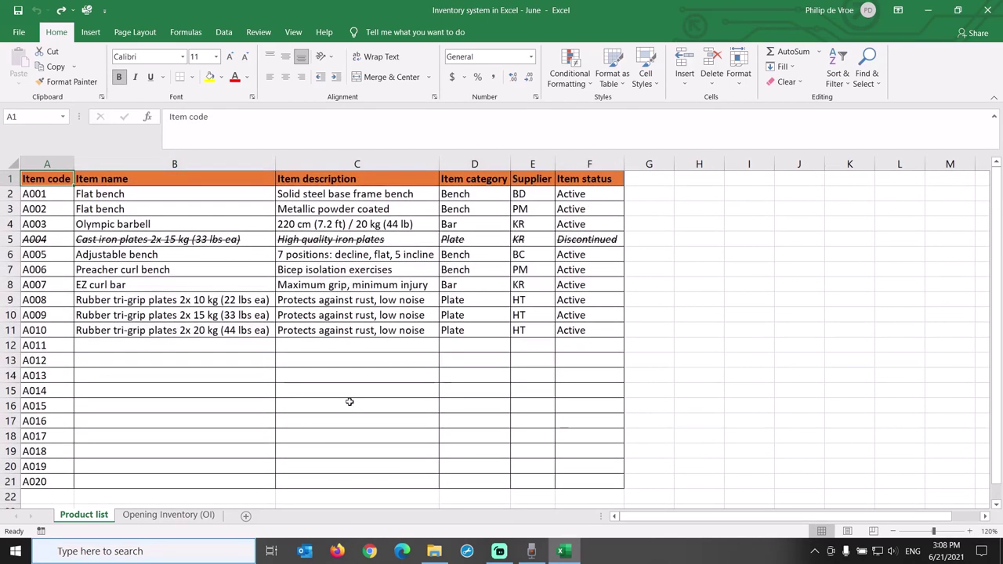
Check the font effects applied to the discontinued item's row, row 5.
{"action": "left_click", "coordinate": [4, 239]}
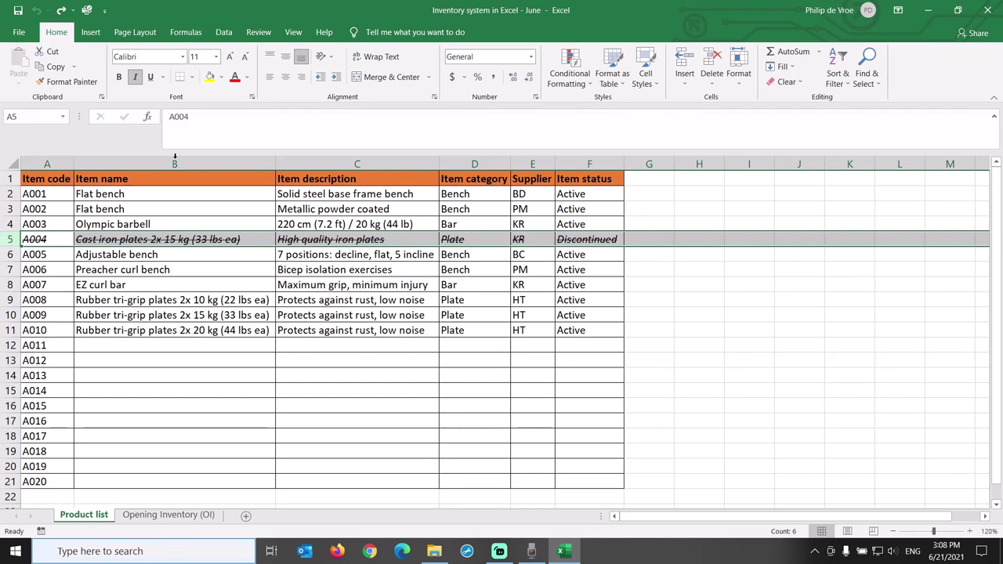
{"action": "left_click", "coordinate": [251, 98]}
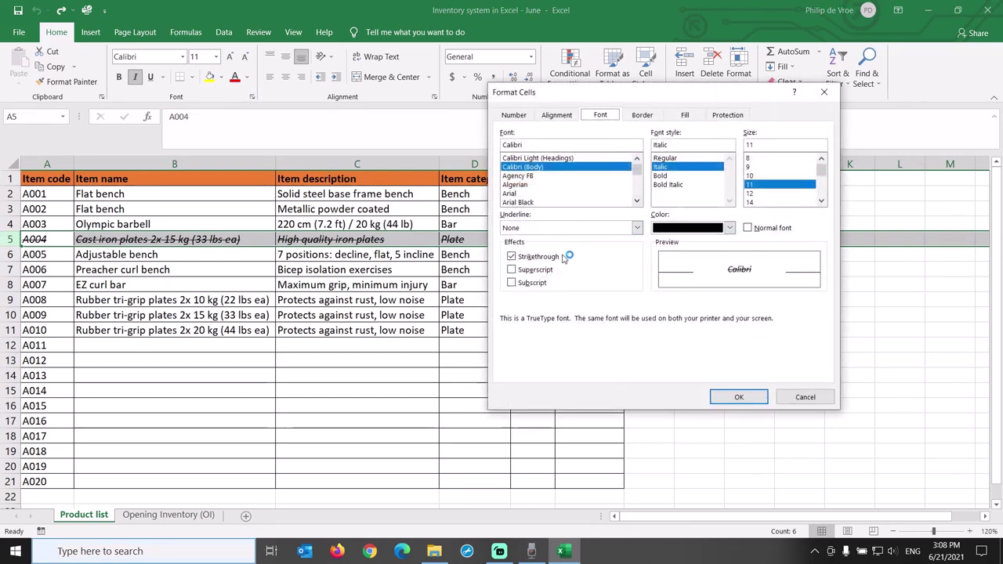
{"action": "key", "text": "Return"}
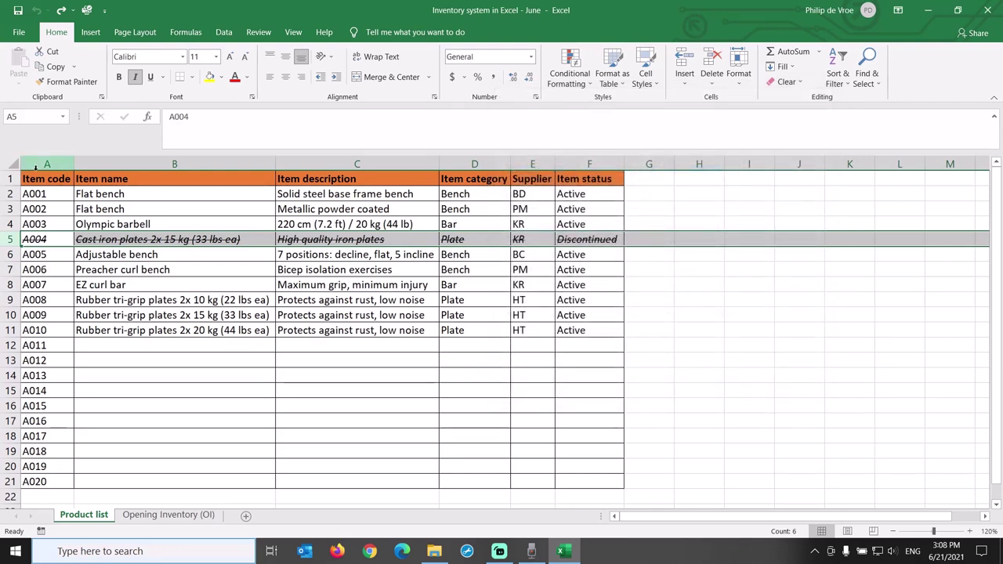
Look at the border options, including All Borders, for the product table A1:F21.
{"action": "left_click_drag", "start_coordinate": [40, 180], "coordinate": [592, 481]}
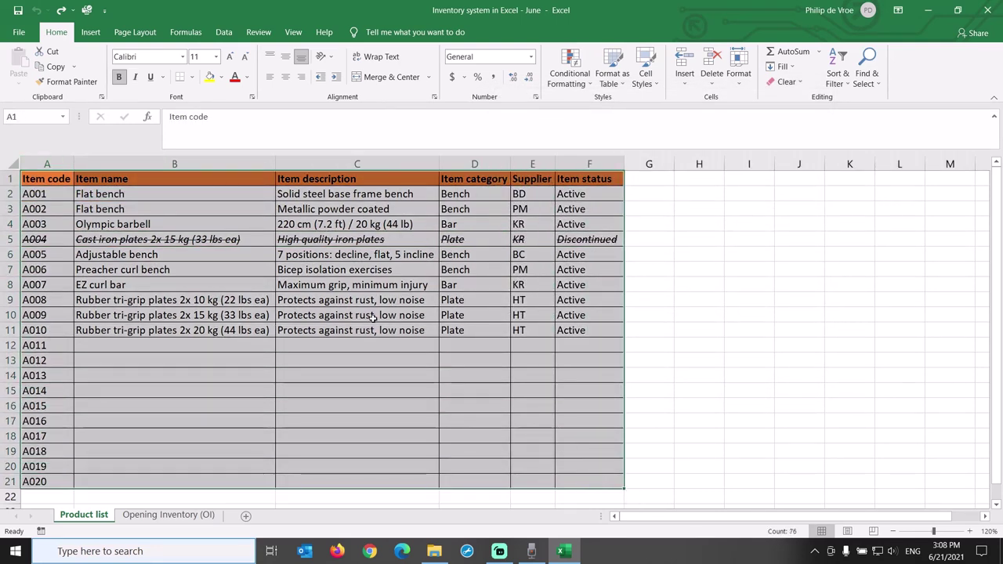
{"action": "left_click", "coordinate": [192, 78]}
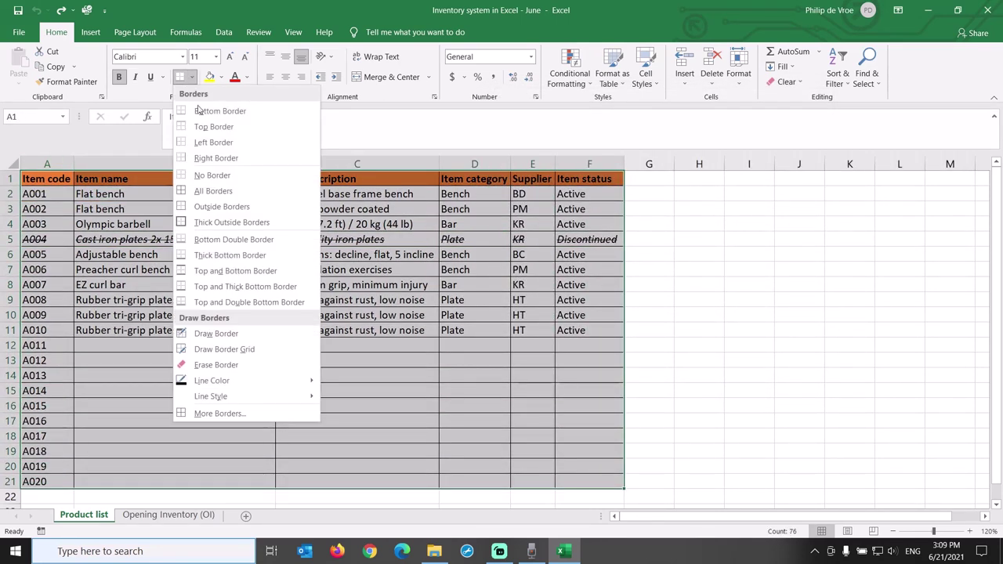
{"action": "left_click", "coordinate": [205, 194]}
{"action": "left_click", "coordinate": [99, 210]}
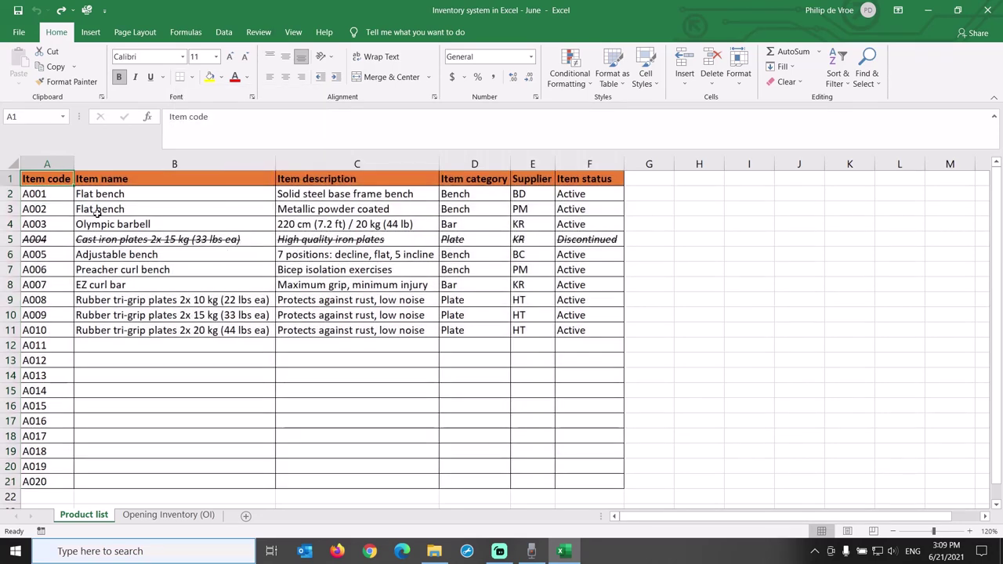
Look at the fill colour choices for the header row A1:F1.
{"action": "key", "text": "ctrl+Home"}
{"action": "key", "text": "ctrl+shift+Right"}
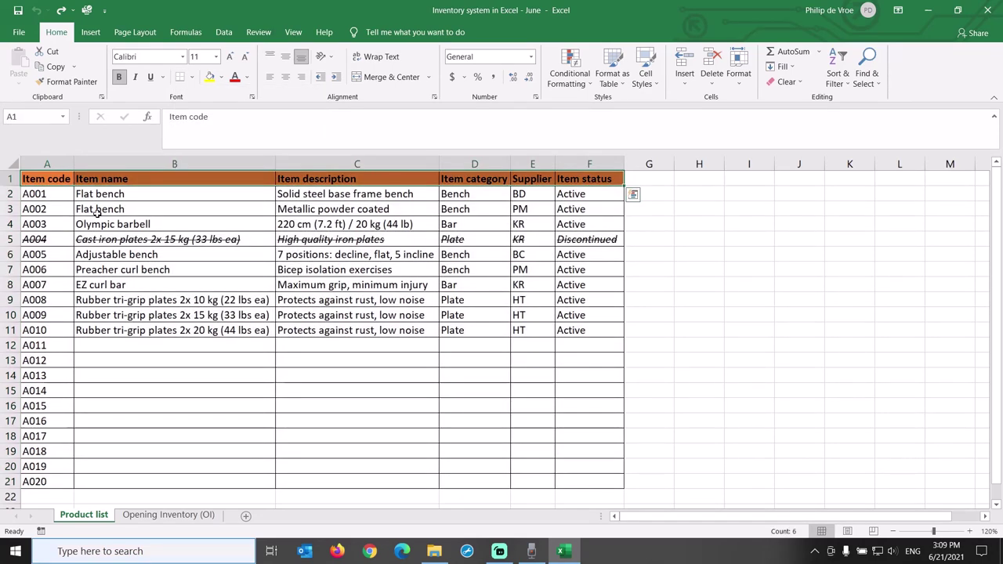
{"action": "left_click", "coordinate": [221, 77]}
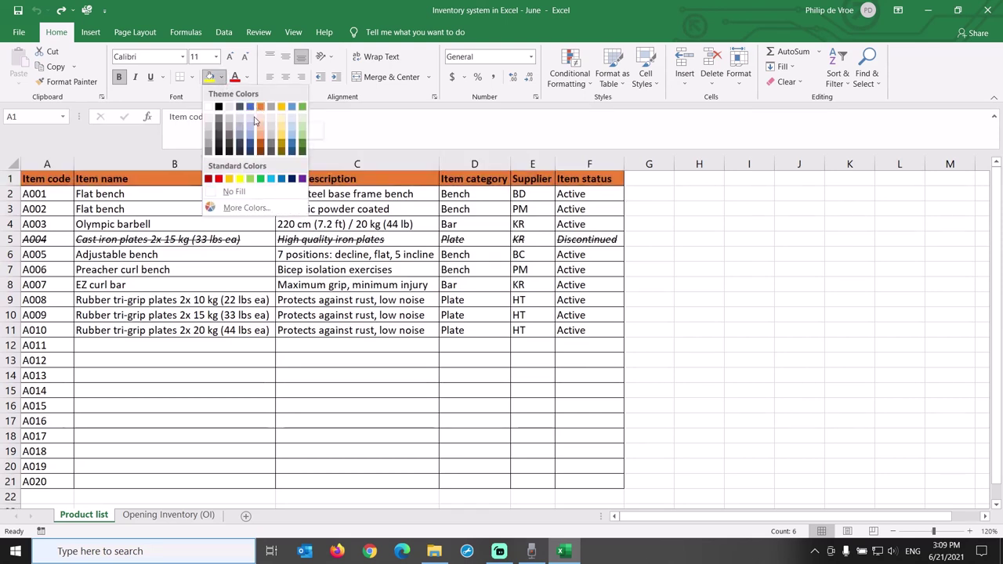
{"action": "left_click", "coordinate": [260, 143]}
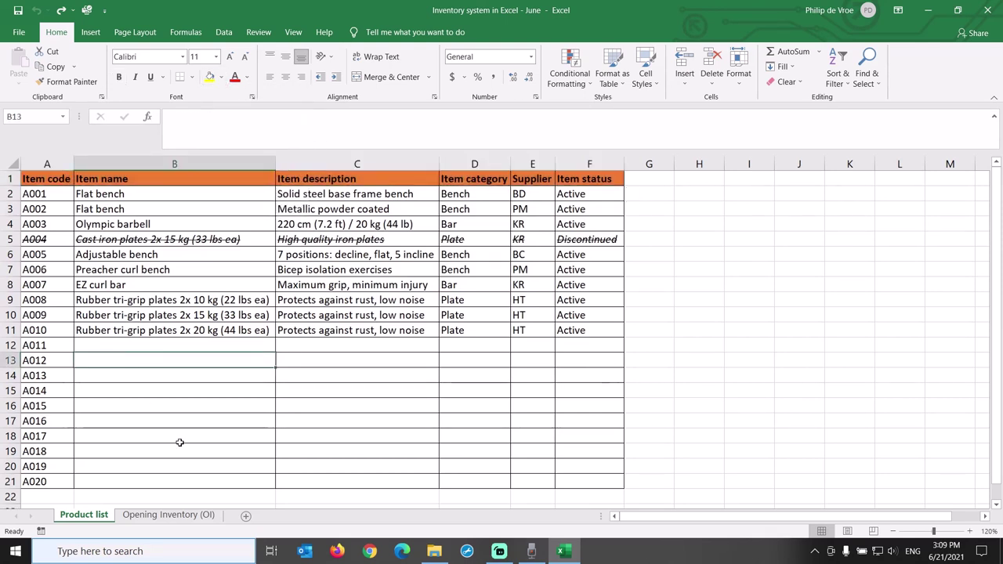
Switch to the Opening Inventory (OI) sheet and review its columns from item code through total value.
{"action": "left_click", "coordinate": [177, 517]}
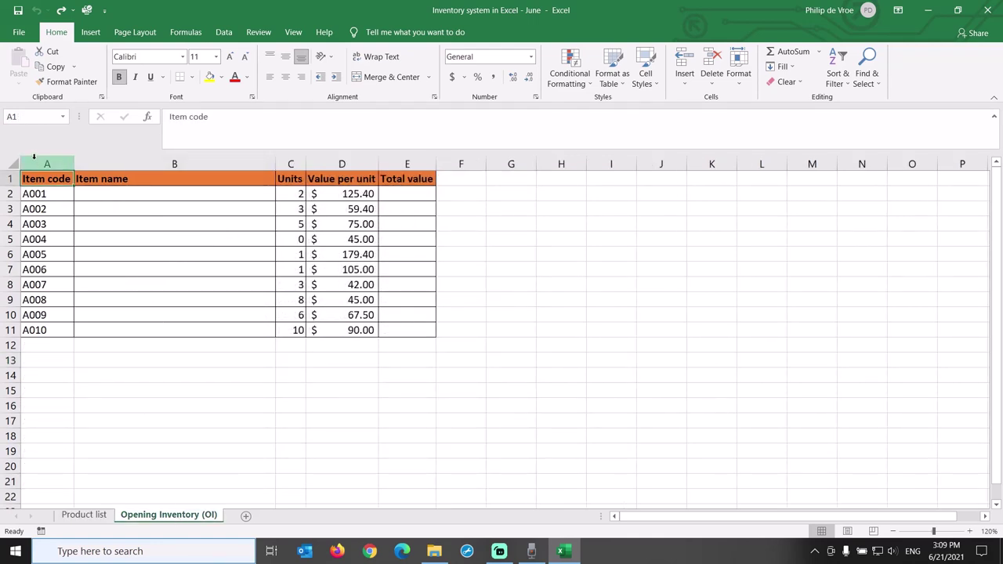
{"action": "left_click_drag", "start_coordinate": [34, 156], "coordinate": [93, 163]}
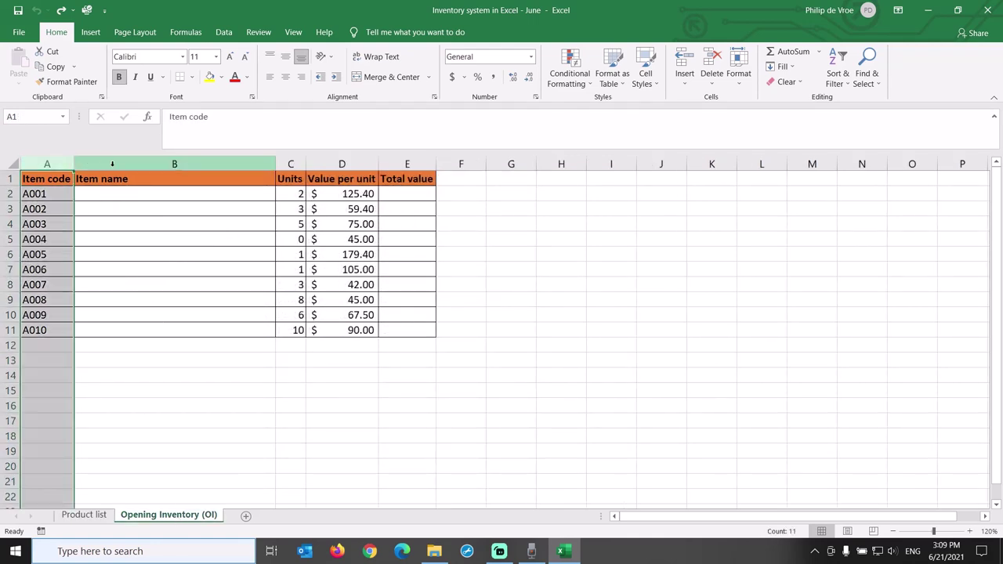
{"action": "left_click", "coordinate": [112, 163]}
{"action": "left_click", "coordinate": [291, 164]}
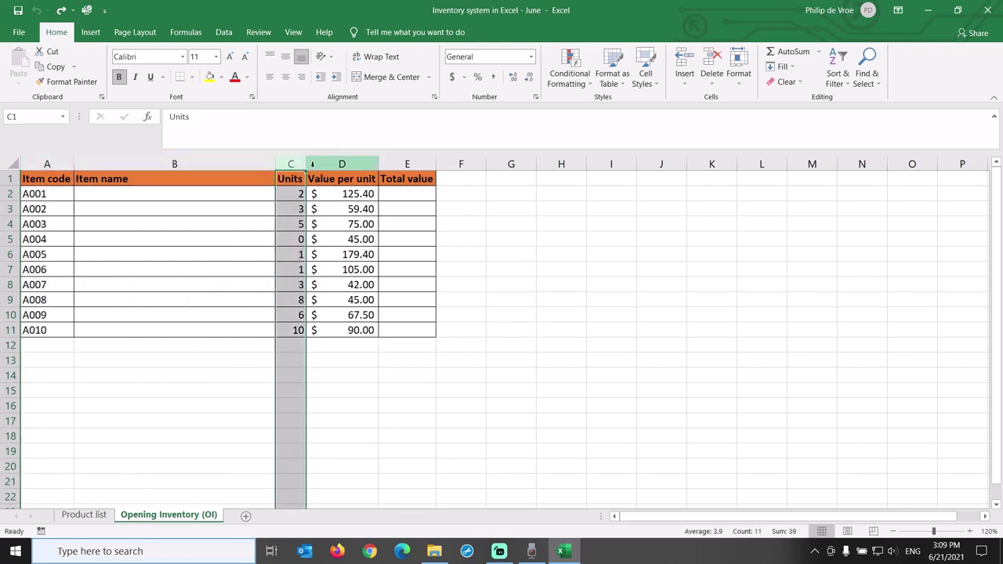
{"action": "left_click", "coordinate": [319, 164]}
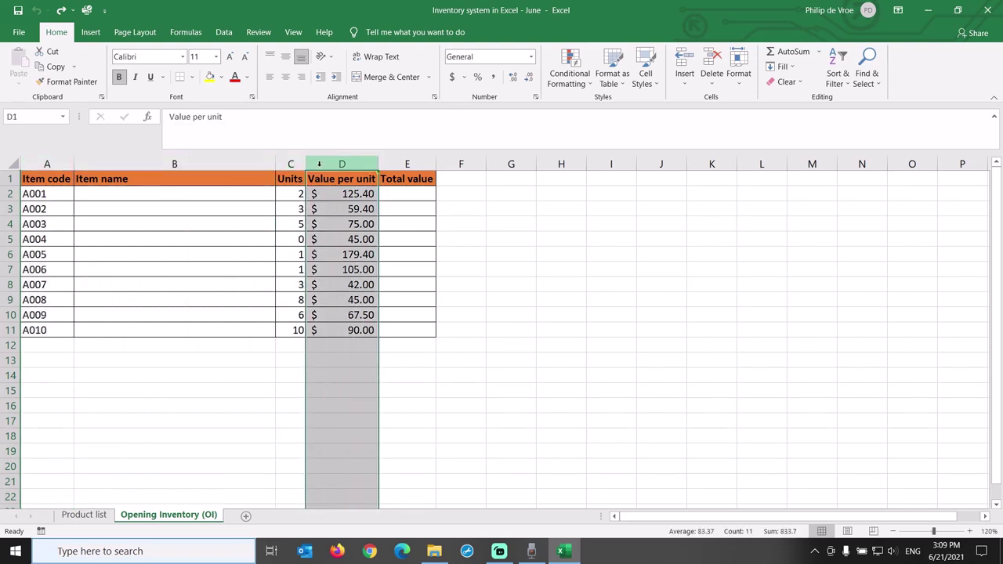
{"action": "left_click", "coordinate": [391, 163]}
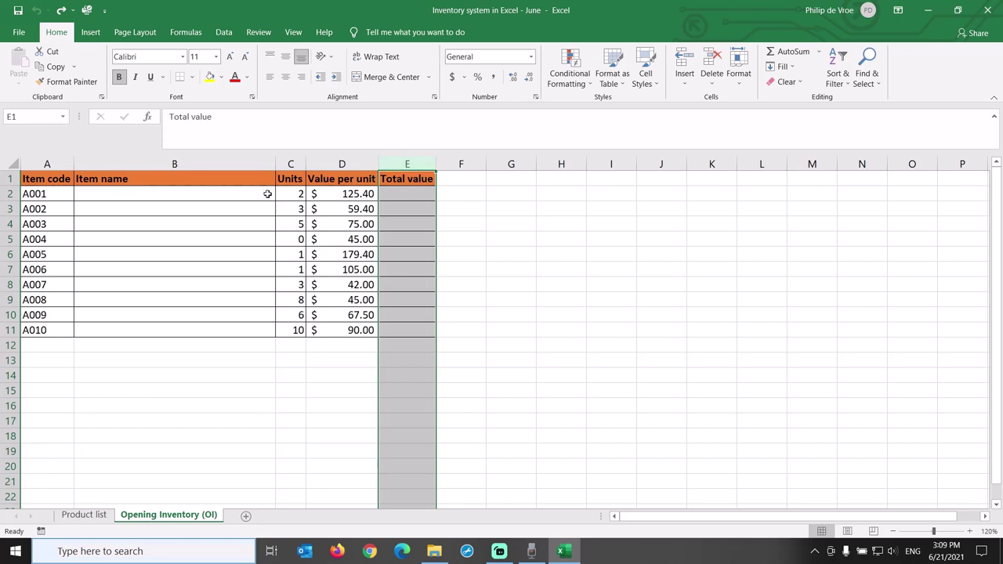
Insert the VLOOKUP function into cell B2, the first empty item name.
{"action": "left_click_drag", "start_coordinate": [262, 193], "coordinate": [243, 327]}
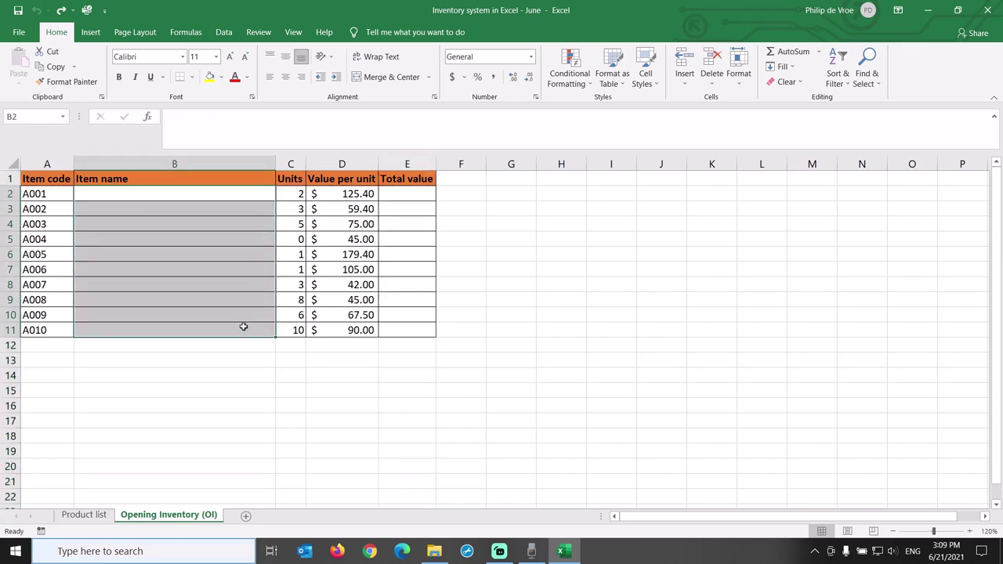
{"action": "left_click", "coordinate": [244, 196]}
{"action": "left_click", "coordinate": [819, 52]}
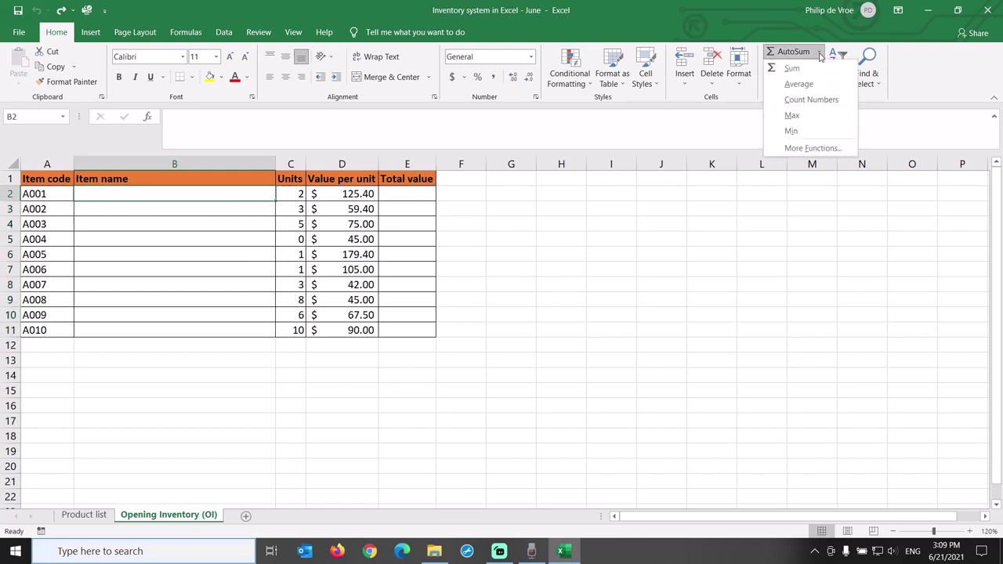
{"action": "left_click", "coordinate": [815, 149]}
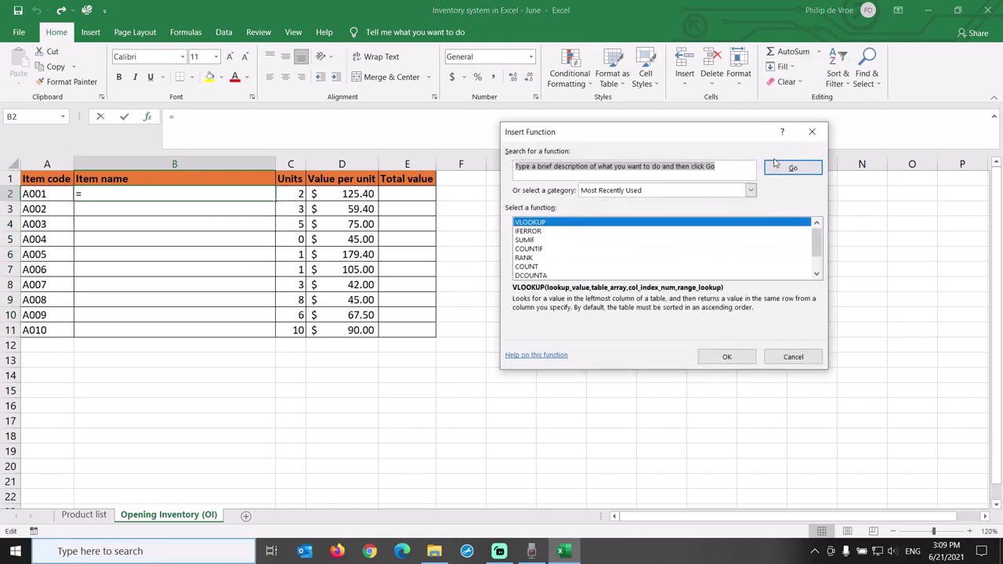
{"action": "type", "text": "vlookup"}
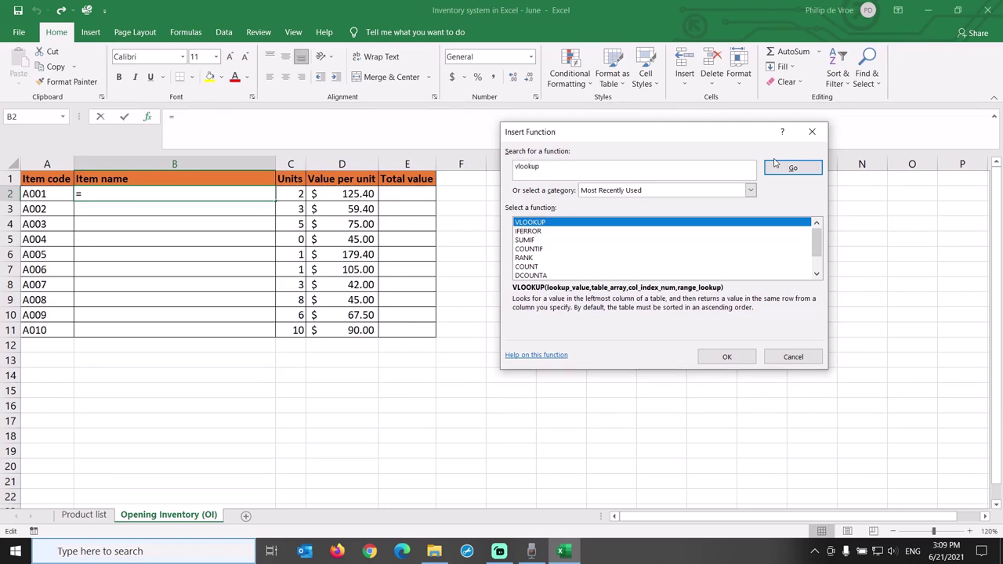
{"action": "left_click", "coordinate": [775, 165]}
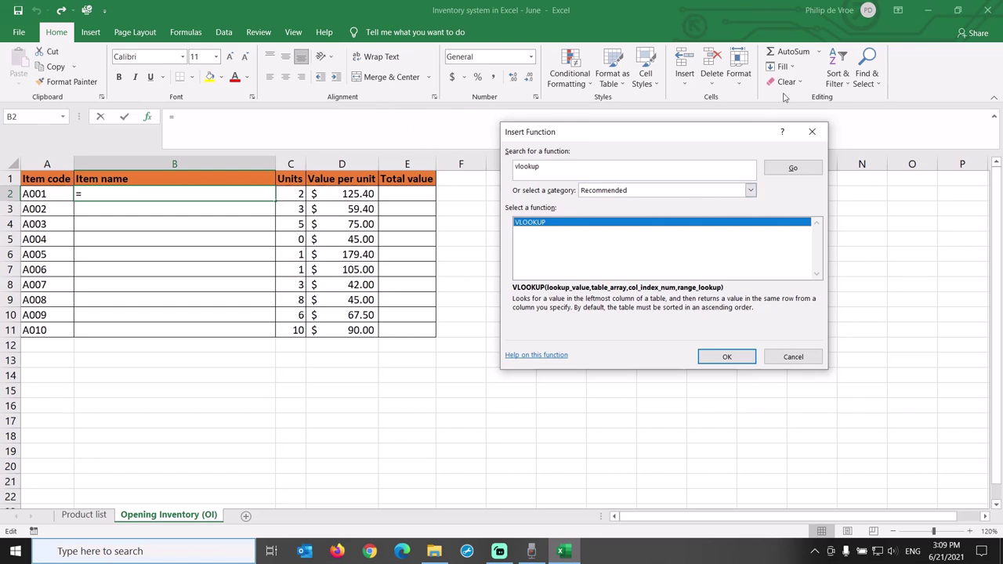
{"action": "left_click", "coordinate": [727, 357]}
{"action": "left_click_drag", "start_coordinate": [601, 157], "coordinate": [611, 192]}
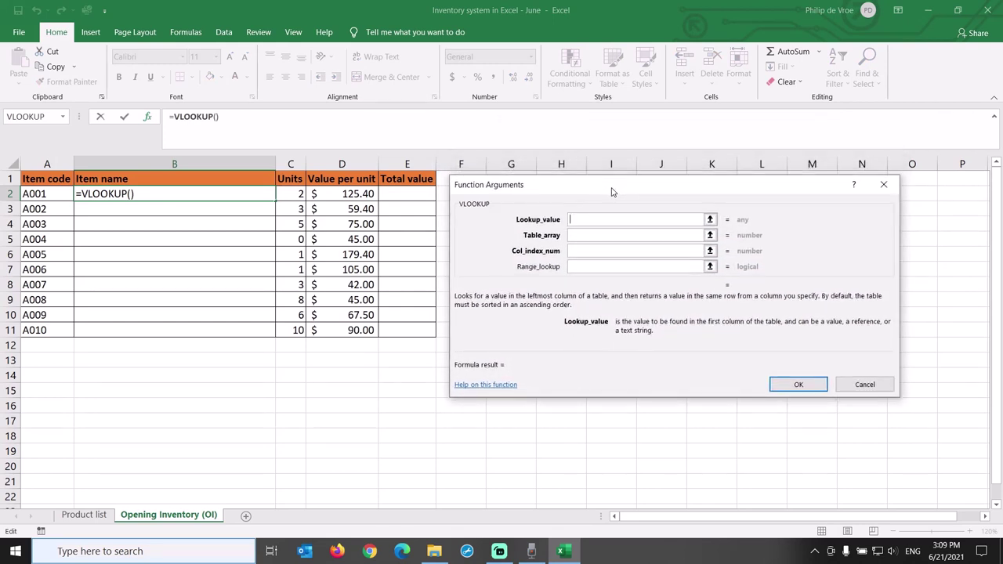
Set the VLOOKUP lookup value to A2 and the table array to 'Product list'!A2:F21.
{"action": "left_click", "coordinate": [51, 193]}
{"action": "left_click", "coordinate": [580, 234]}
{"action": "left_click", "coordinate": [84, 514]}
{"action": "left_click", "coordinate": [47, 195]}
{"action": "key", "text": "ctrl+shift+Down"}
{"action": "key", "text": "shift+Right"}
{"action": "key", "text": "shift+Right"}
{"action": "key", "text": "shift+Right"}
{"action": "key", "text": "shift+Right"}
{"action": "key", "text": "shift+Right"}
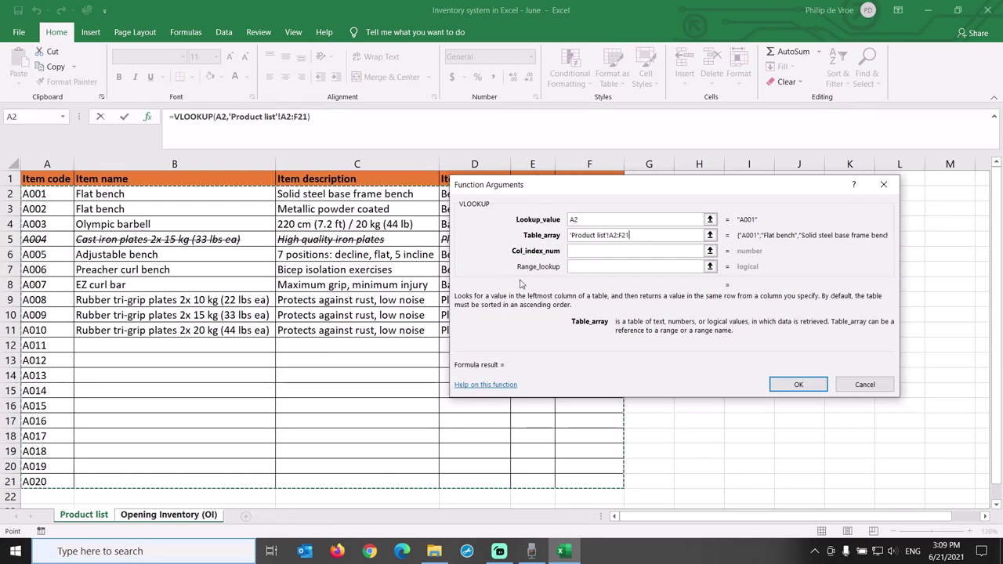
Set the VLOOKUP column index number to 2 and complete the formula.
{"action": "left_click", "coordinate": [593, 252]}
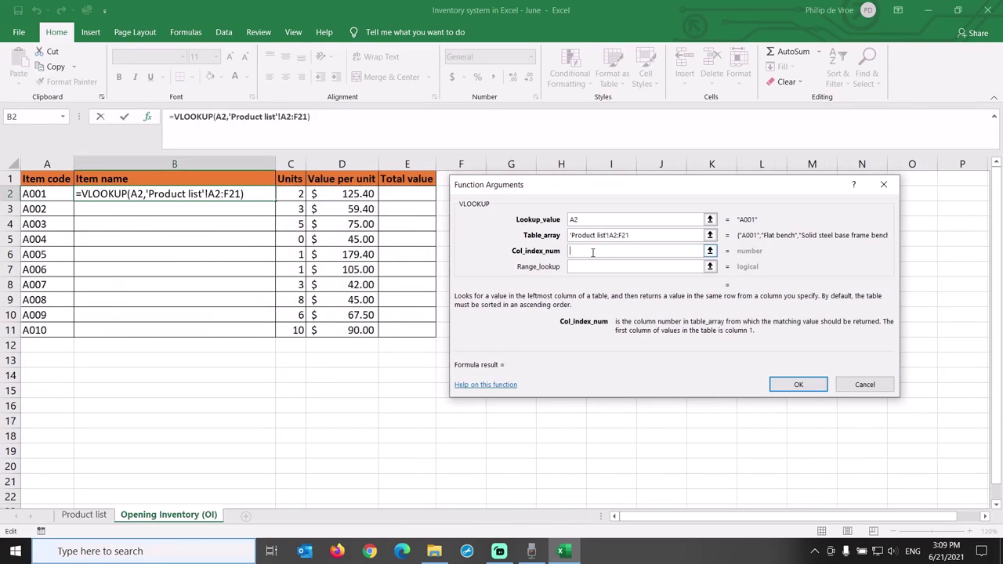
{"action": "type", "text": "2"}
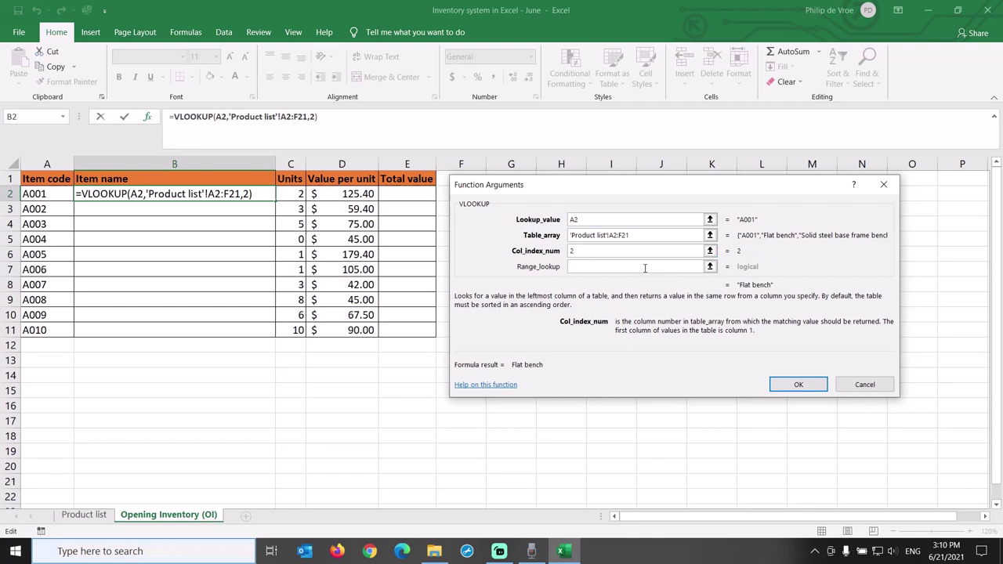
{"action": "left_click", "coordinate": [793, 384]}
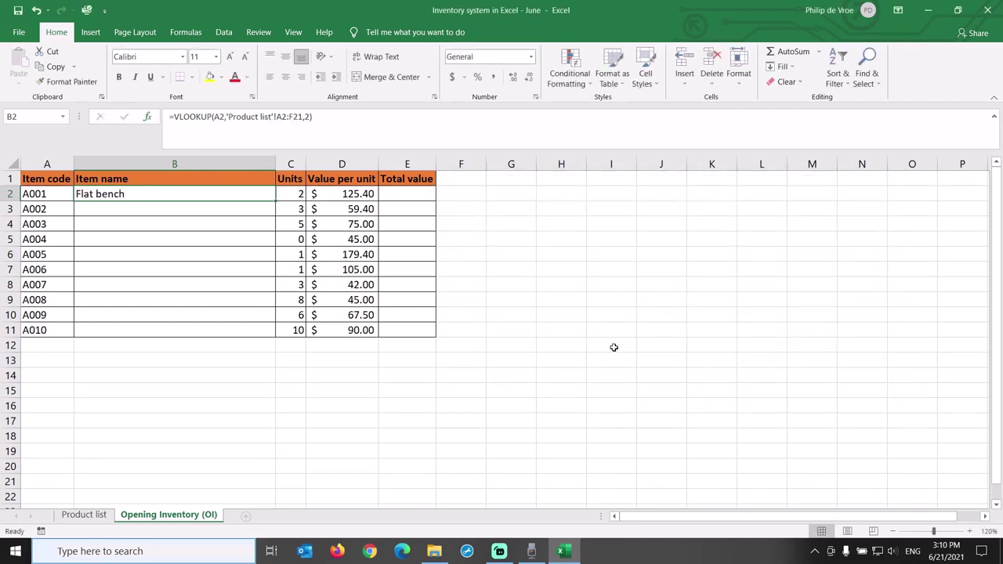
Lock the table array's rows in the B2 formula as A$2:F$21.
{"action": "left_click", "coordinate": [281, 116]}
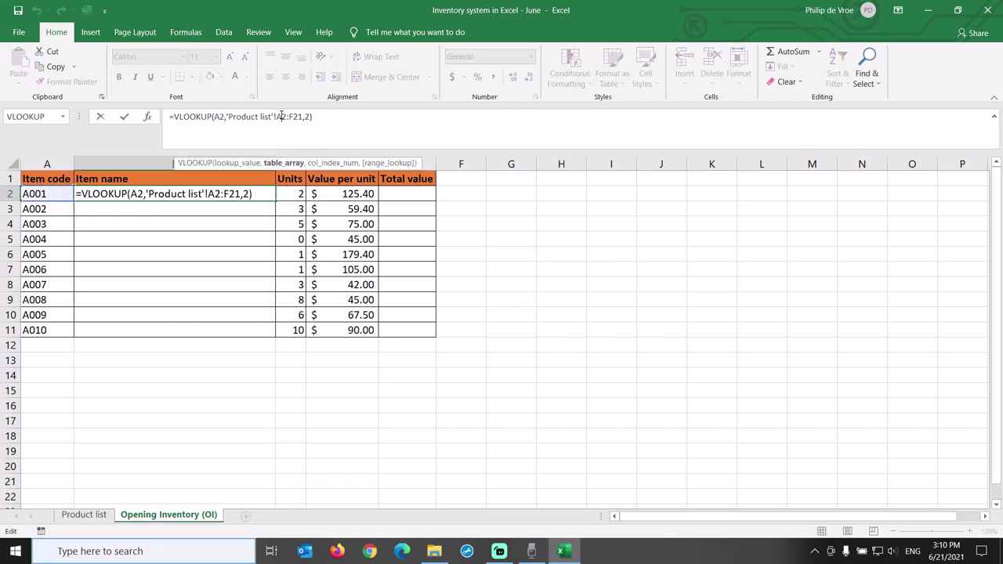
{"action": "type", "text": "$2:F"}
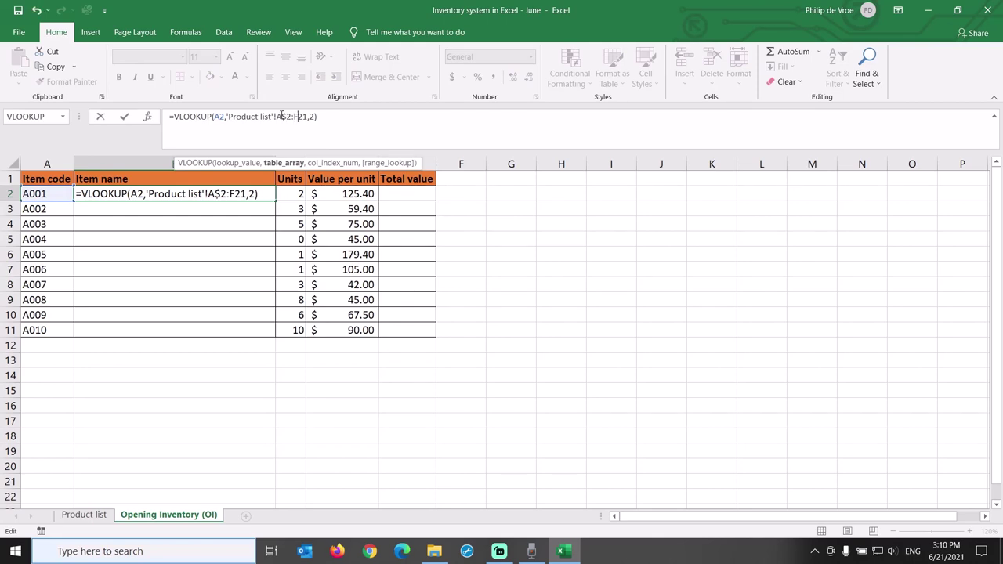
{"action": "type", "text": "$"}
{"action": "key", "text": "ctrl+Return"}
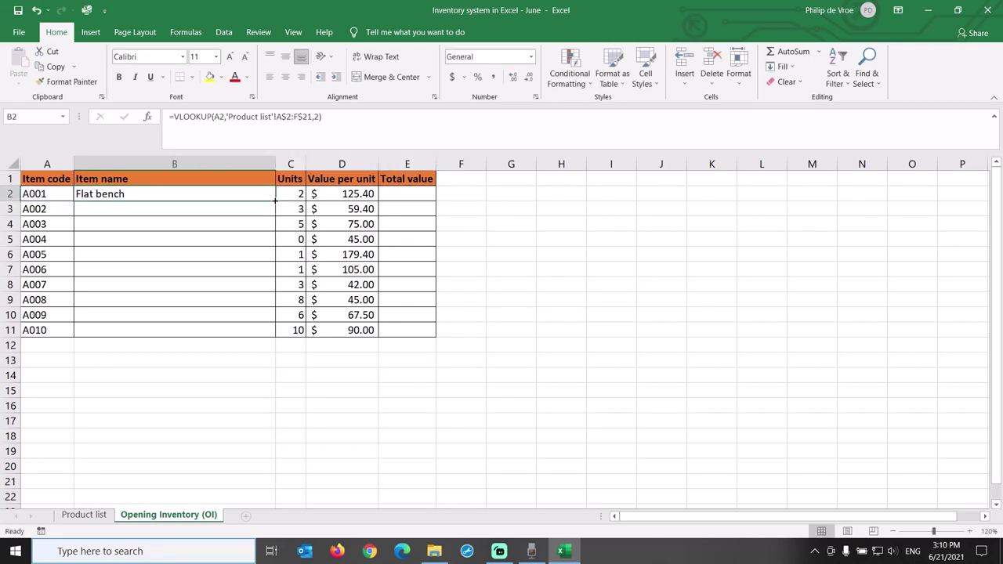
Fill the VLOOKUP formula from B2 down to B11, covering all item codes.
{"action": "left_click_drag", "start_coordinate": [275, 200], "coordinate": [275, 338]}
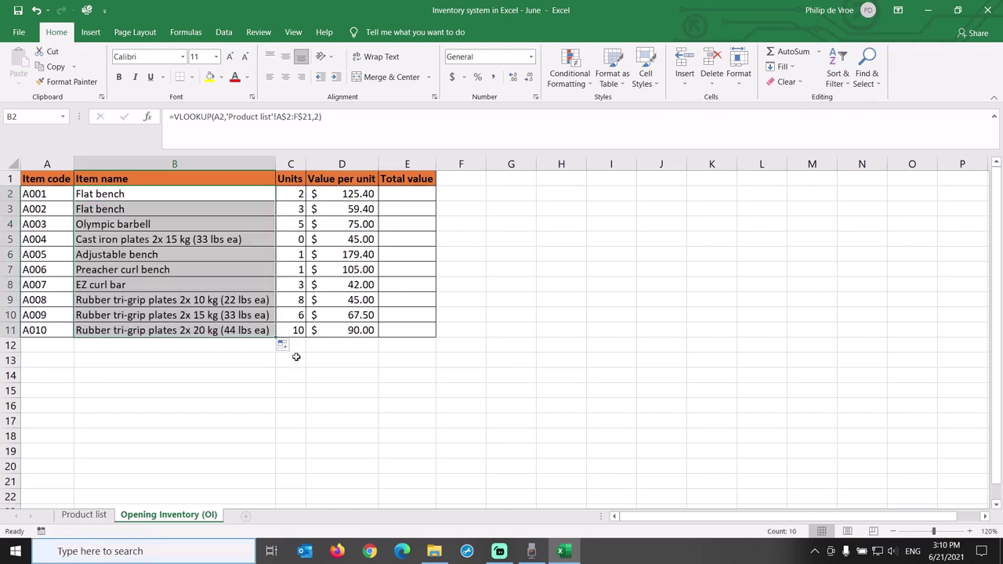
{"action": "key", "text": "ctrl+z"}
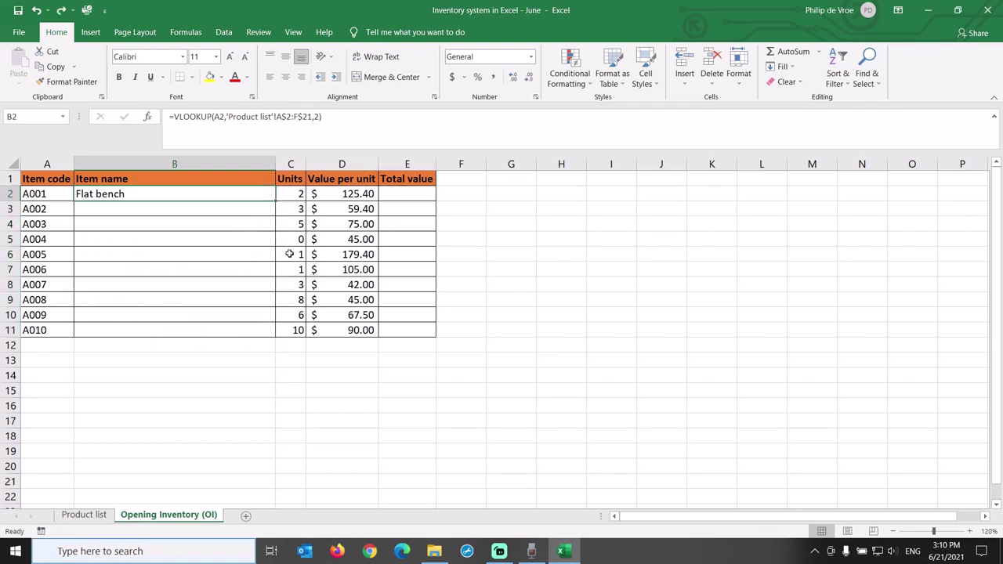
{"action": "double_click", "coordinate": [277, 201]}
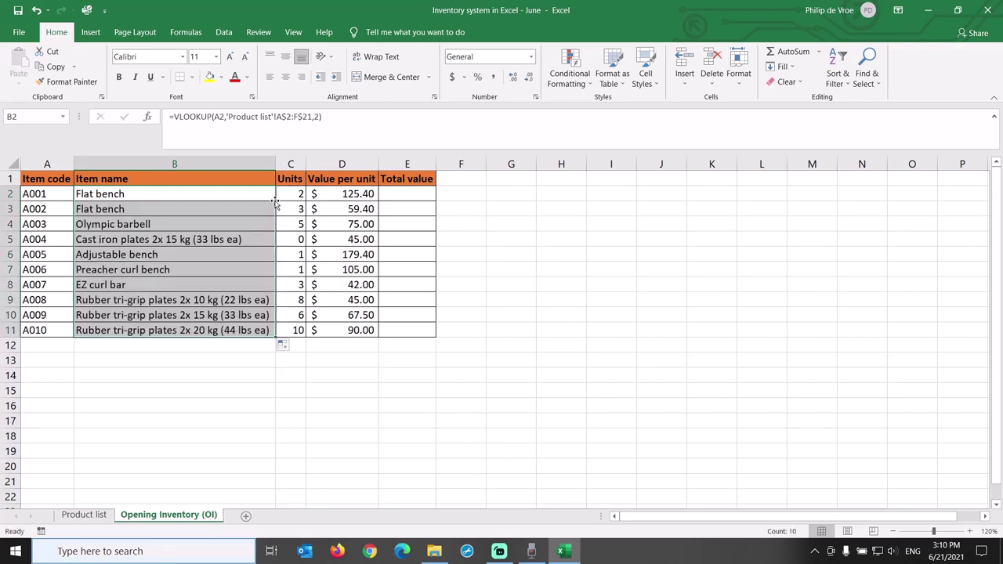
Calculate the total value in E2 as units times value per unit (C2*D2), and fill it down to E11.
{"action": "left_click", "coordinate": [400, 194]}
{"action": "type", "text": "="}
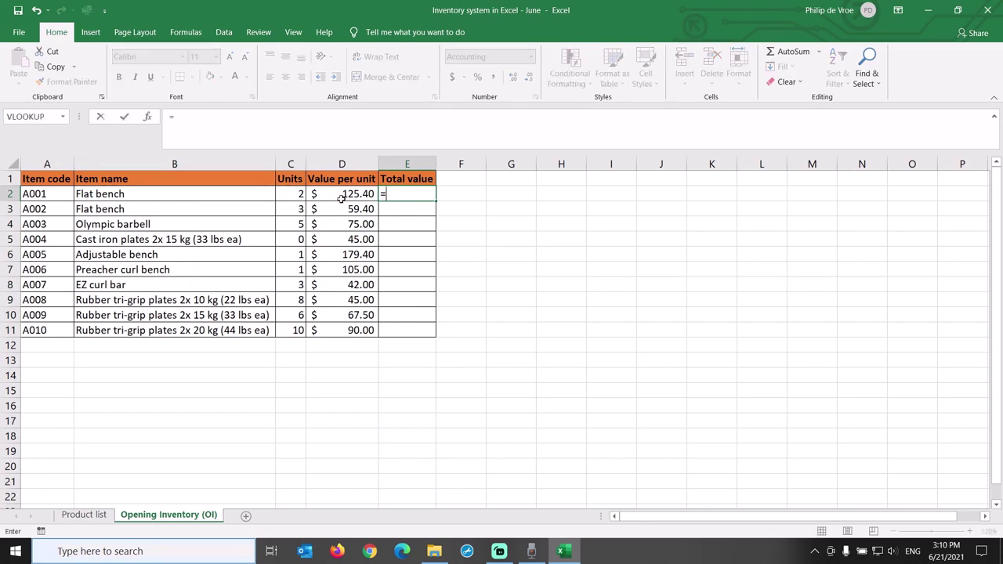
{"action": "left_click", "coordinate": [296, 195]}
{"action": "type", "text": "*"}
{"action": "left_click", "coordinate": [344, 193]}
{"action": "key", "text": "Return"}
{"action": "left_click", "coordinate": [385, 196]}
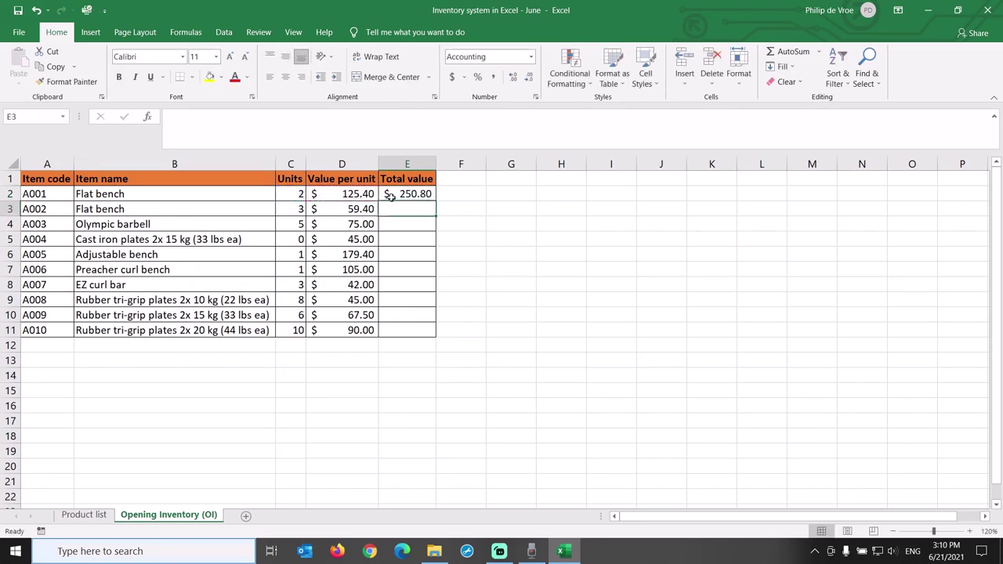
{"action": "left_click_drag", "start_coordinate": [437, 201], "coordinate": [441, 340]}
Sum the Units and Total value columns in C12 and E12 and make both totals bold.
{"action": "left_click", "coordinate": [405, 342]}
{"action": "left_click", "coordinate": [293, 348]}
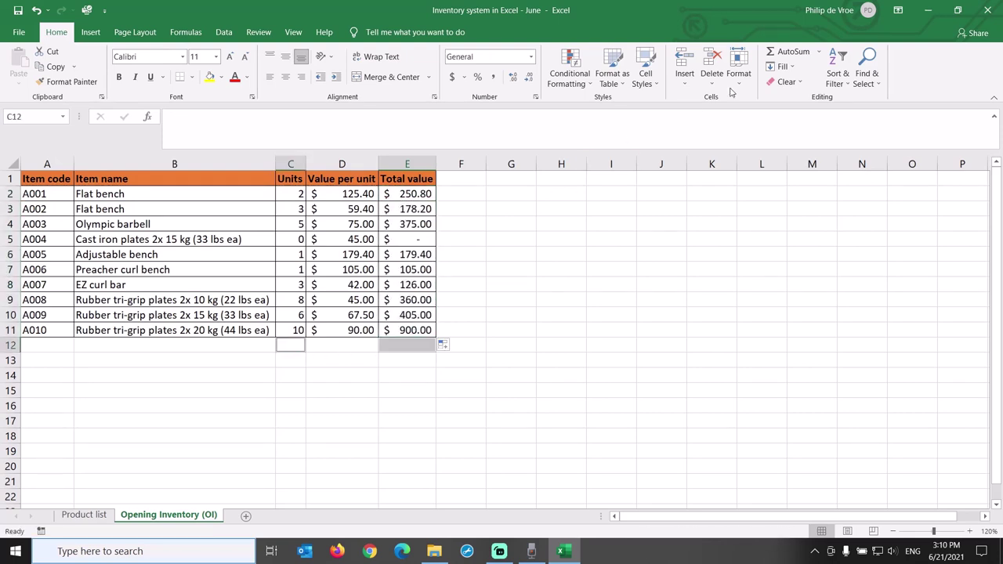
{"action": "left_click", "coordinate": [787, 52]}
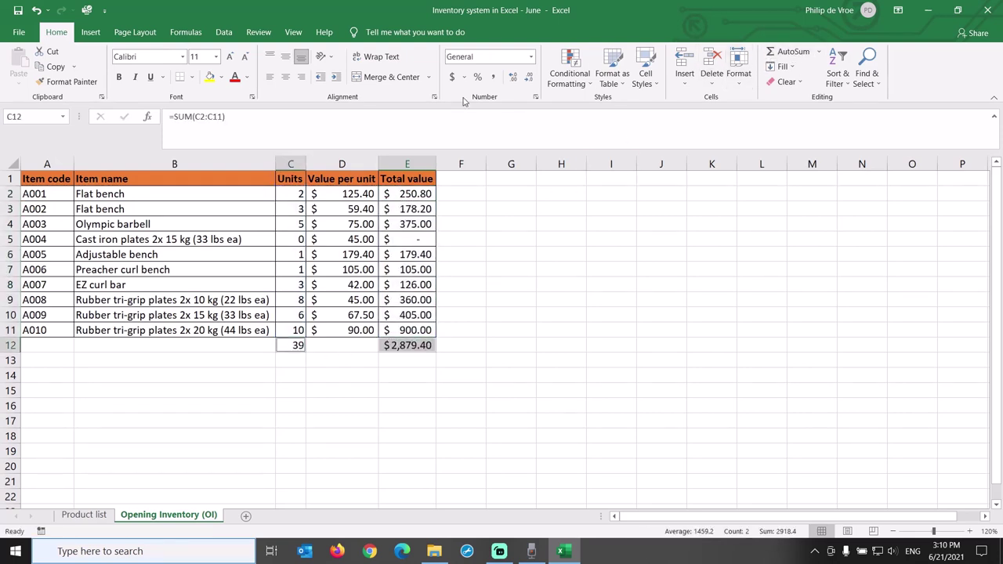
{"action": "left_click", "coordinate": [118, 77]}
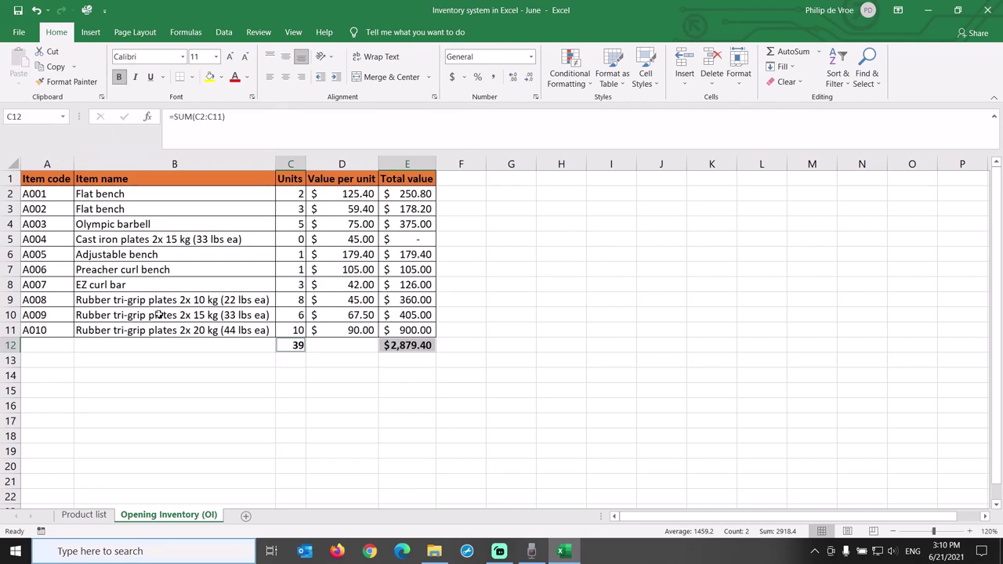
{"action": "left_click", "coordinate": [394, 345]}
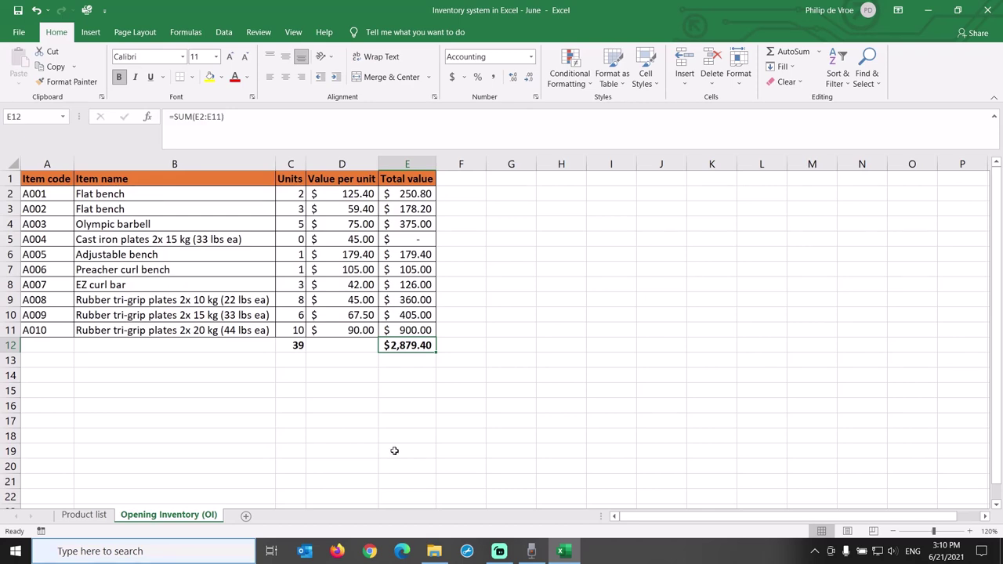
Add a new worksheet and name it In.
{"action": "left_click", "coordinate": [259, 517]}
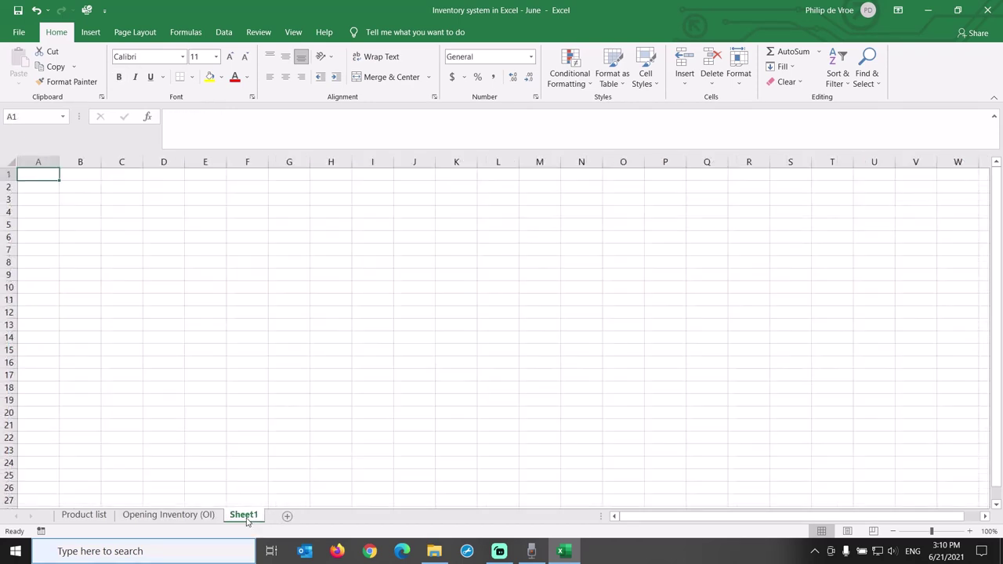
{"action": "double_click", "coordinate": [245, 515]}
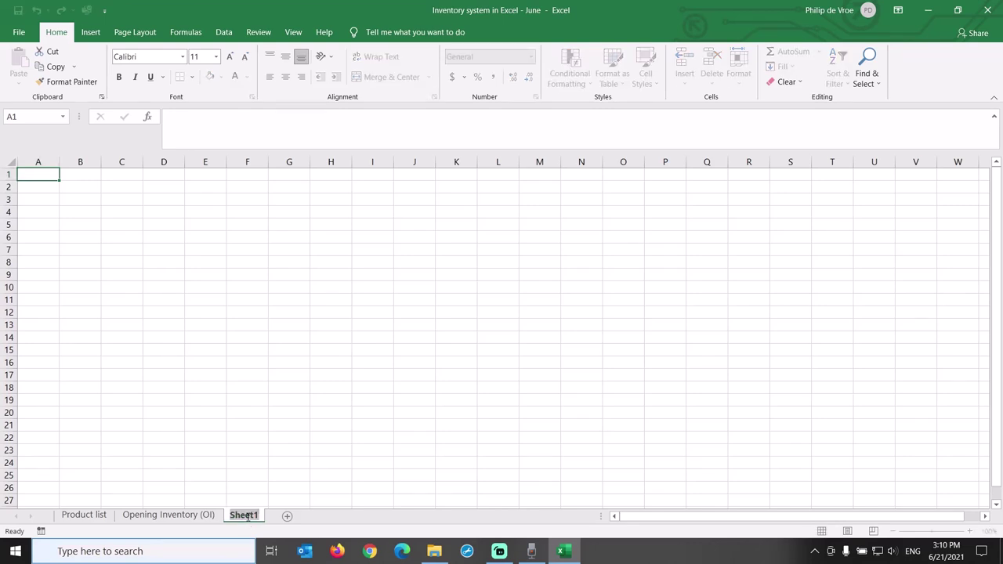
{"action": "type", "text": "In"}
{"action": "key", "text": "Return"}
{"action": "type", "text": "3"}
{"action": "left_click", "coordinate": [771, 436]}
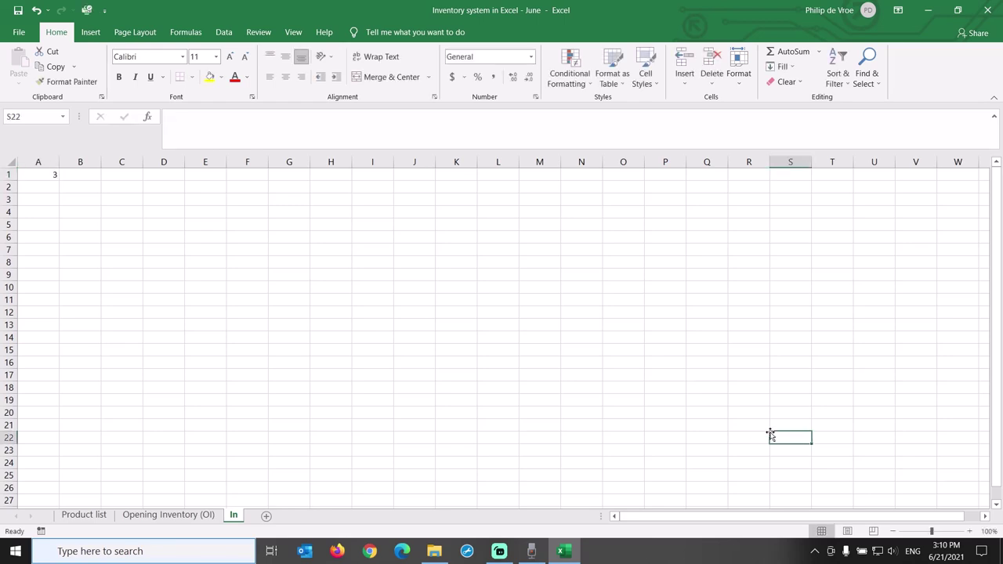
{"action": "left_click", "coordinate": [45, 172]}
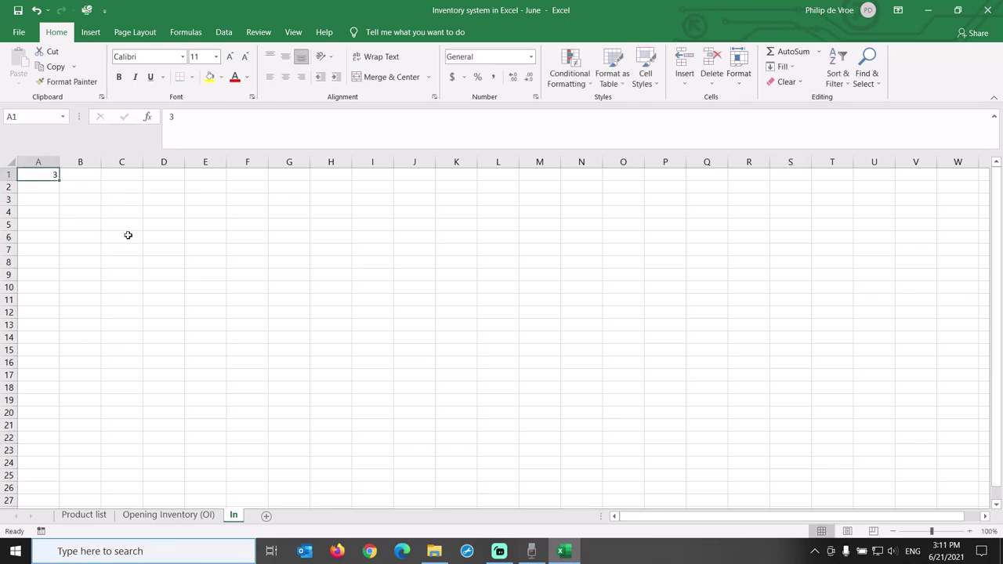
Enter the headers Date, Delivery note, Item code and Item name in cells A1:D1 of the In sheet.
{"action": "left_click", "coordinate": [970, 532]}
{"action": "left_click", "coordinate": [970, 532]}
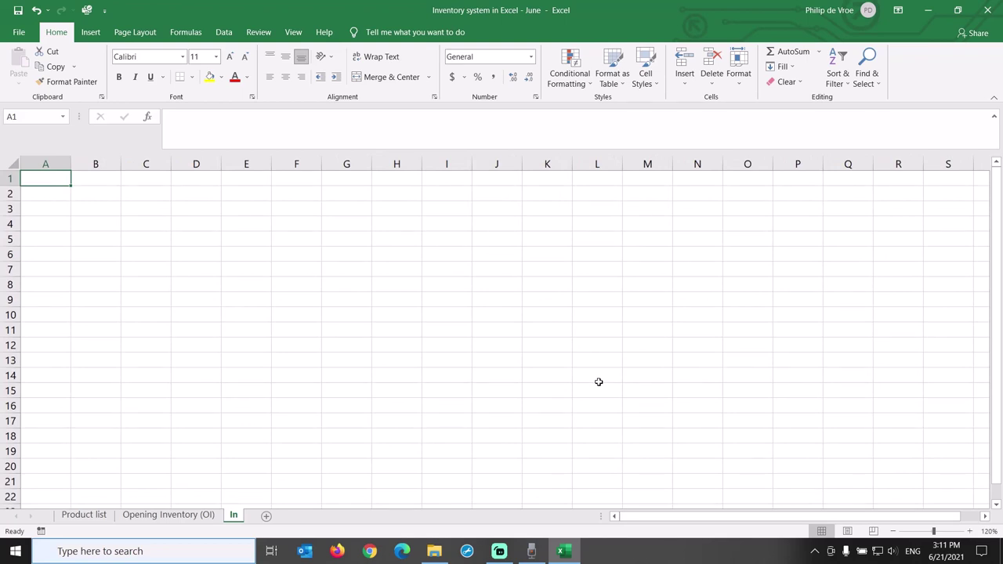
{"action": "type", "text": "Date"}
{"action": "key", "text": "Tab"}
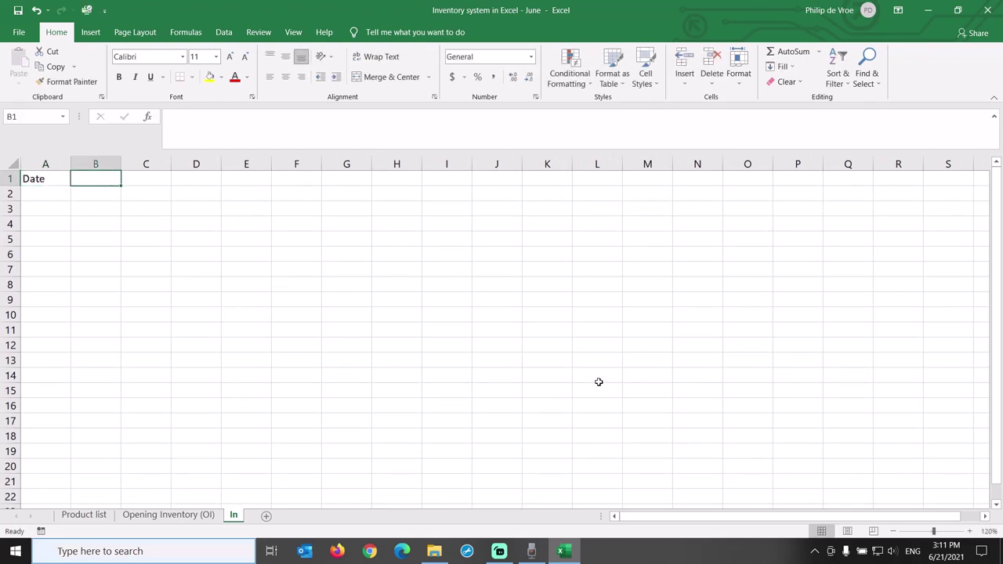
{"action": "type", "text": "Delivery note"}
{"action": "key", "text": "Tab"}
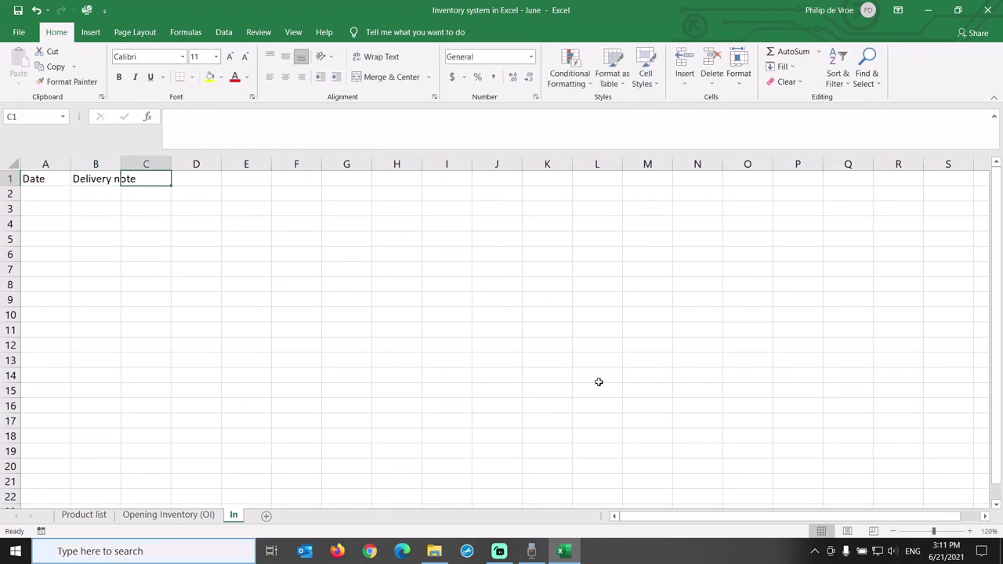
{"action": "type", "text": "Item code"}
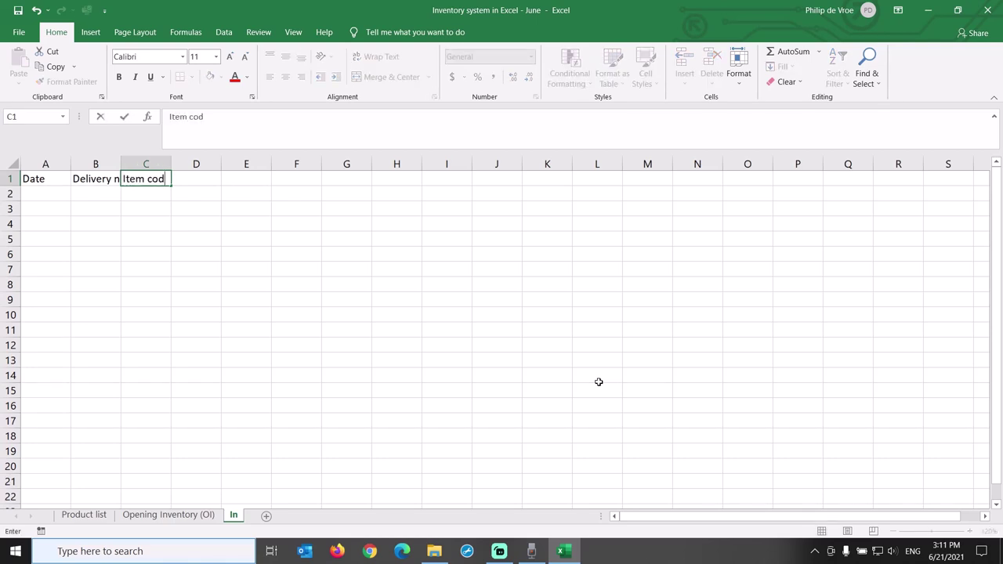
{"action": "key", "text": "Tab"}
{"action": "type", "text": "Item name"}
{"action": "key", "text": "Tab"}
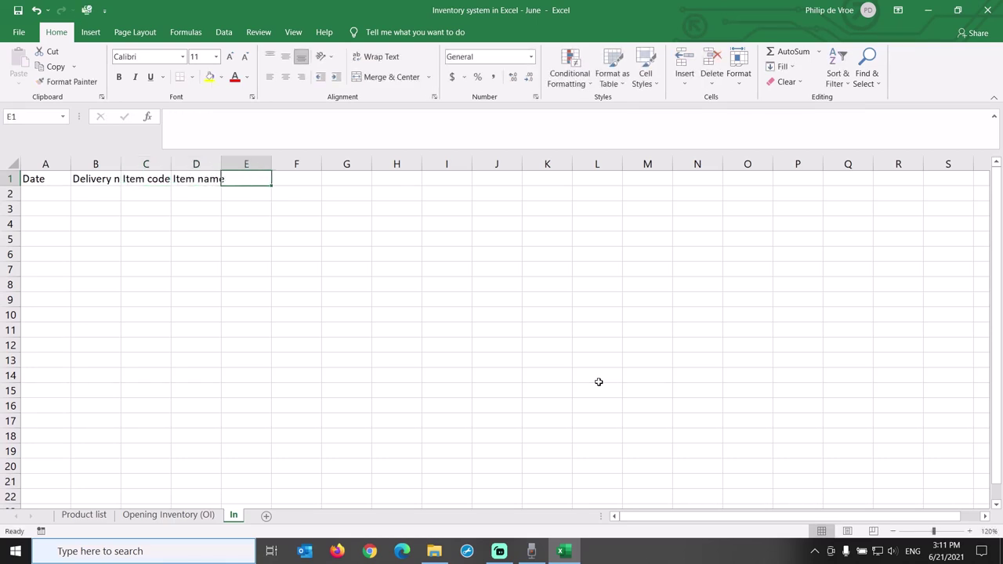
Complete the header row with Units, Value per unit and Total value in cells E1:G1.
{"action": "type", "text": "Units"}
{"action": "key", "text": "Tab"}
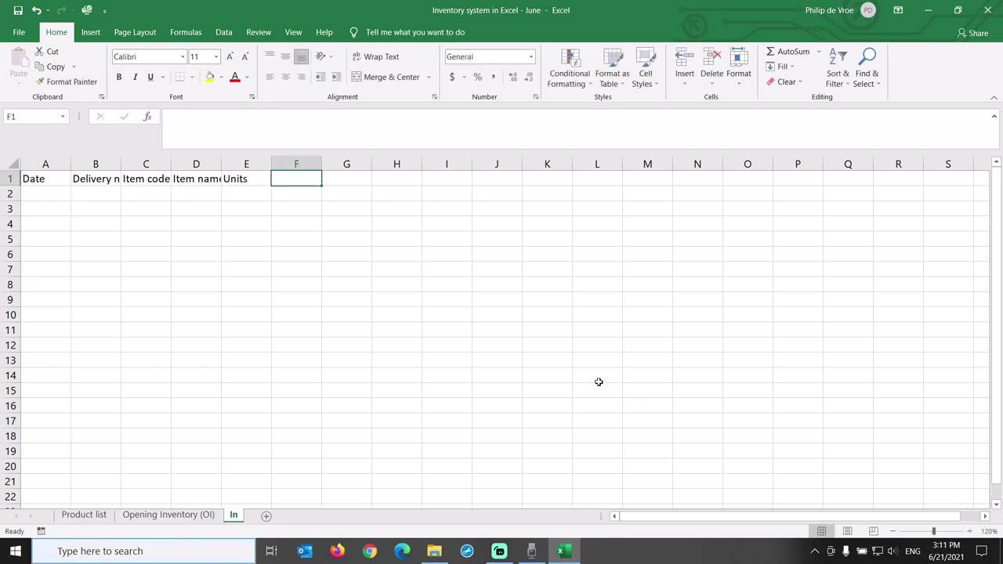
{"action": "type", "text": "Value"}
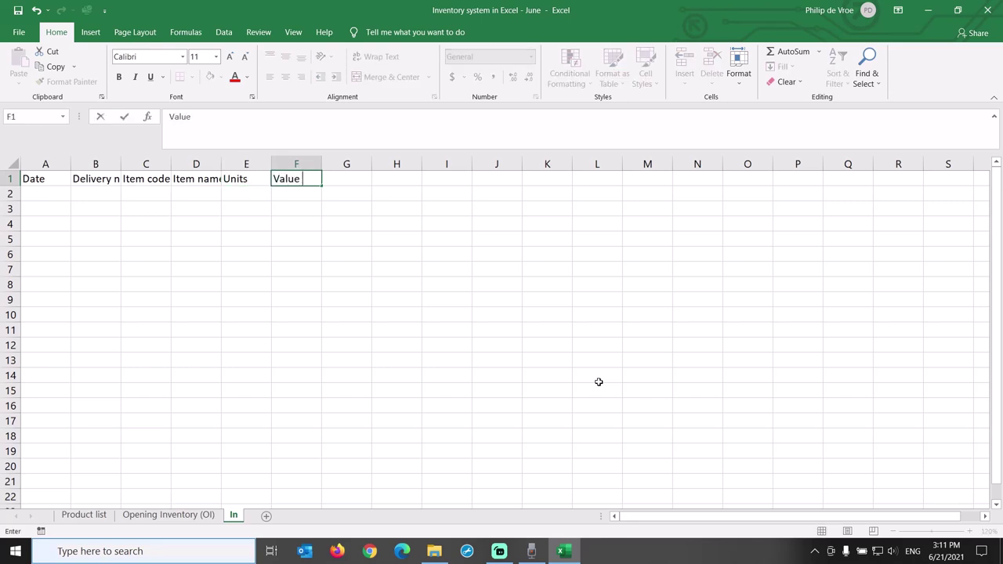
{"action": "type", "text": " per unit"}
{"action": "key", "text": "Tab"}
{"action": "type", "text": "Total value"}
{"action": "key", "text": "Return"}
Make the header row A1:G1 of the In sheet bold and give it a blue fill.
{"action": "key", "text": "Up"}
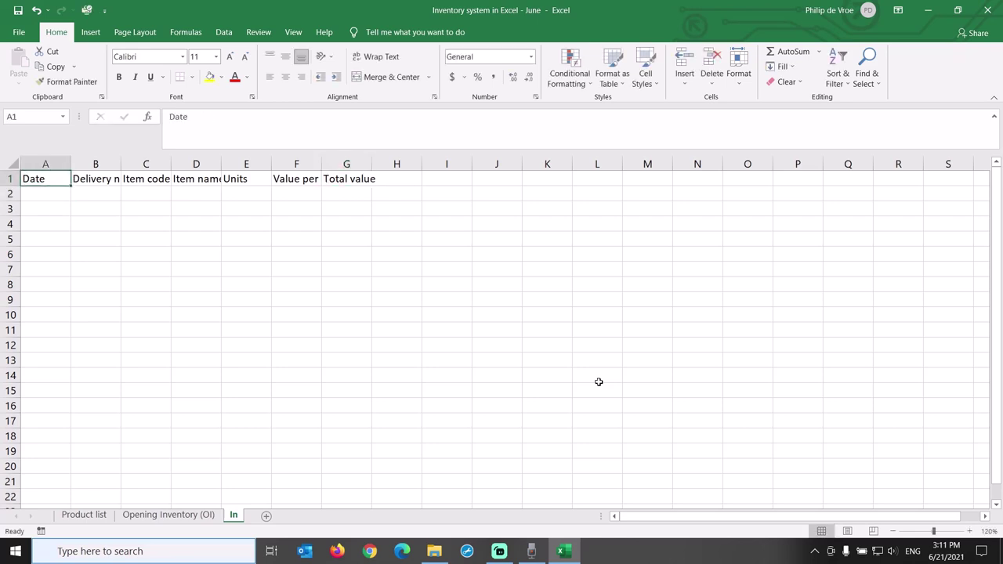
{"action": "key", "text": "ctrl+shift+Right"}
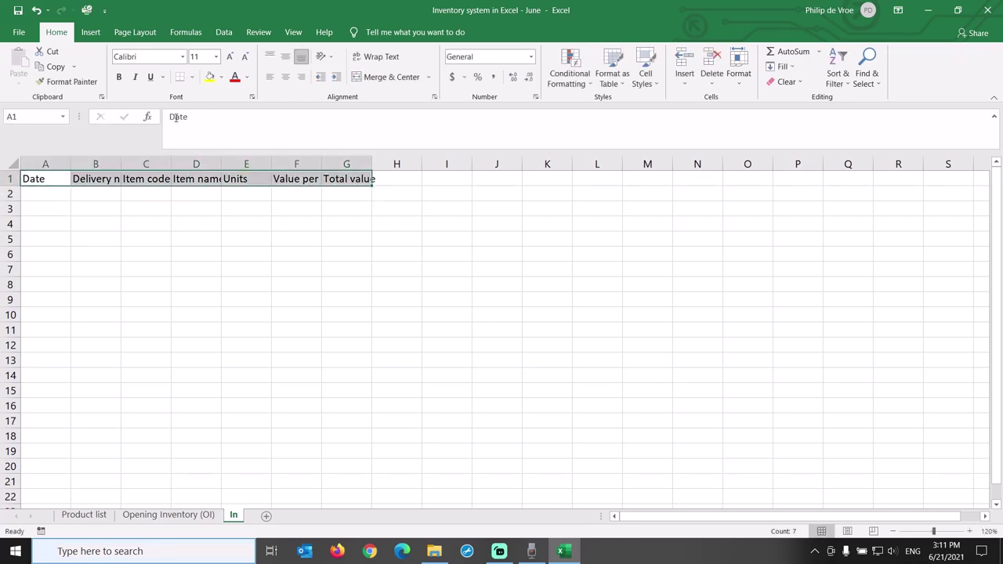
{"action": "left_click", "coordinate": [118, 77]}
{"action": "left_click", "coordinate": [222, 77]}
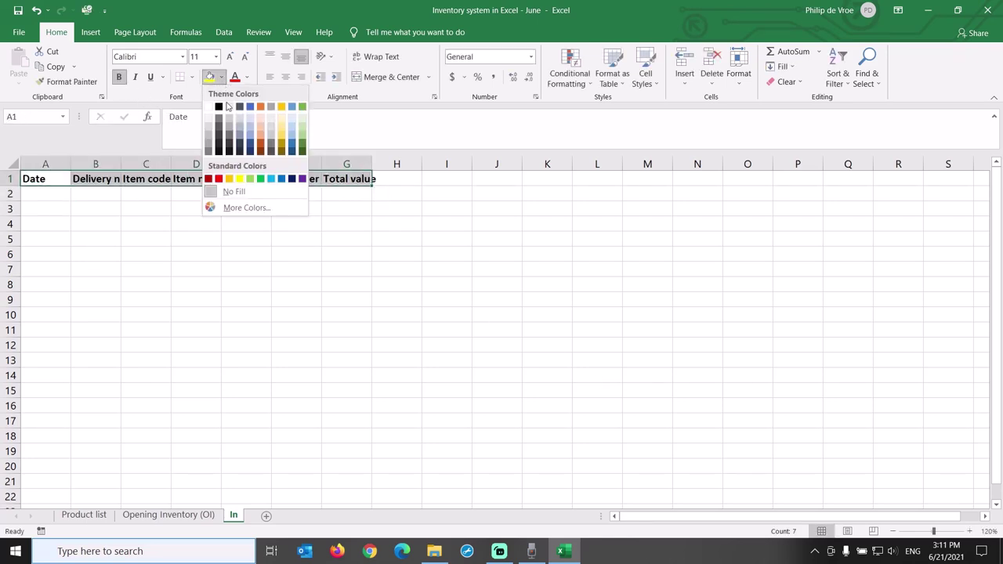
{"action": "left_click", "coordinate": [295, 110]}
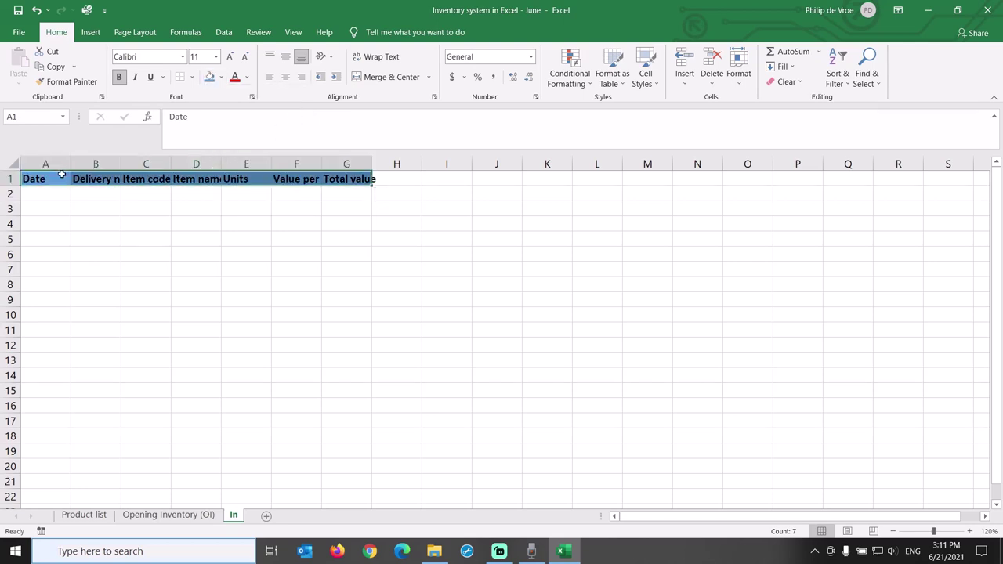
Apply all borders to the range A1:G16 on the In sheet.
{"action": "left_click_drag", "start_coordinate": [61, 174], "coordinate": [355, 410]}
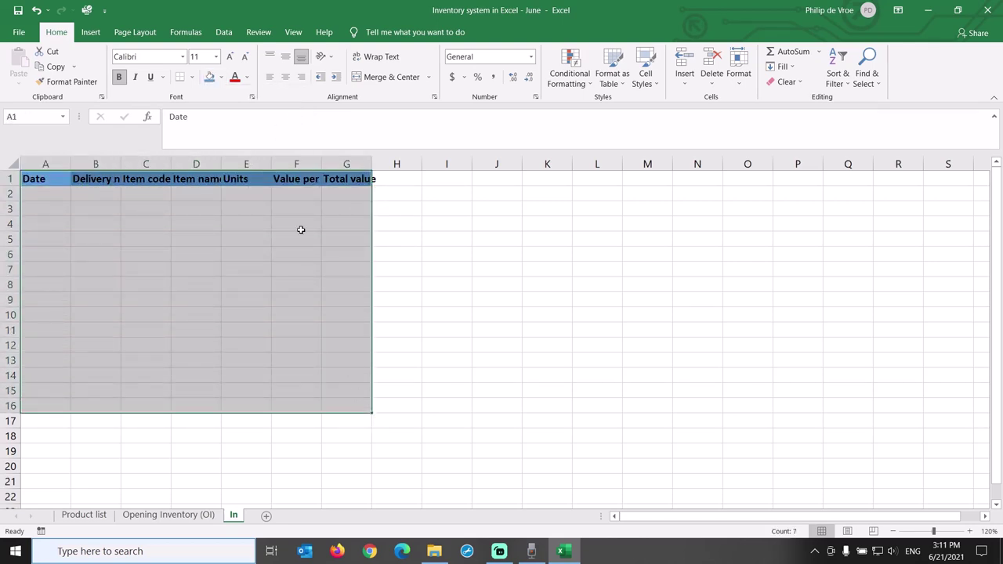
{"action": "left_click", "coordinate": [192, 77]}
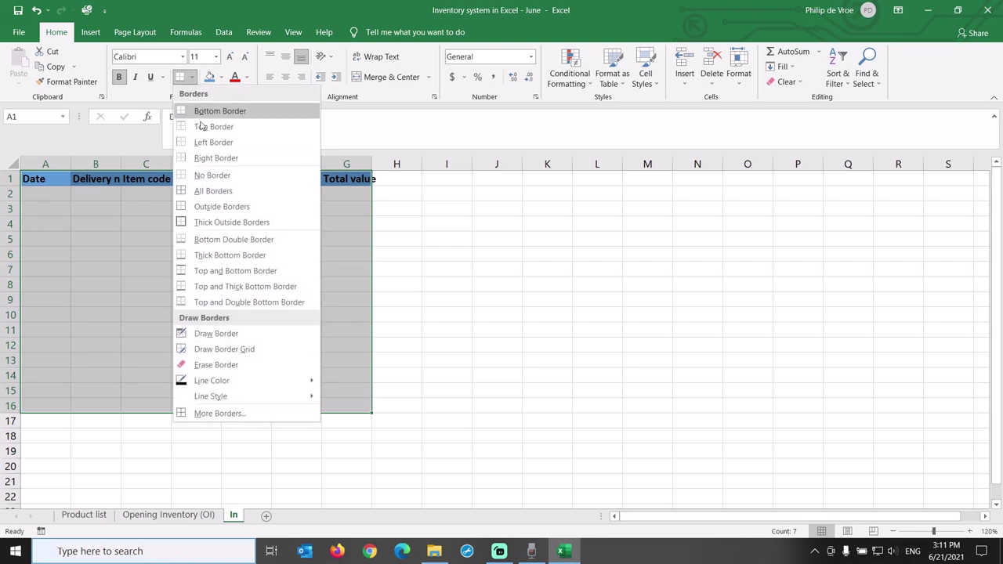
{"action": "left_click", "coordinate": [211, 191]}
{"action": "left_click", "coordinate": [8, 162]}
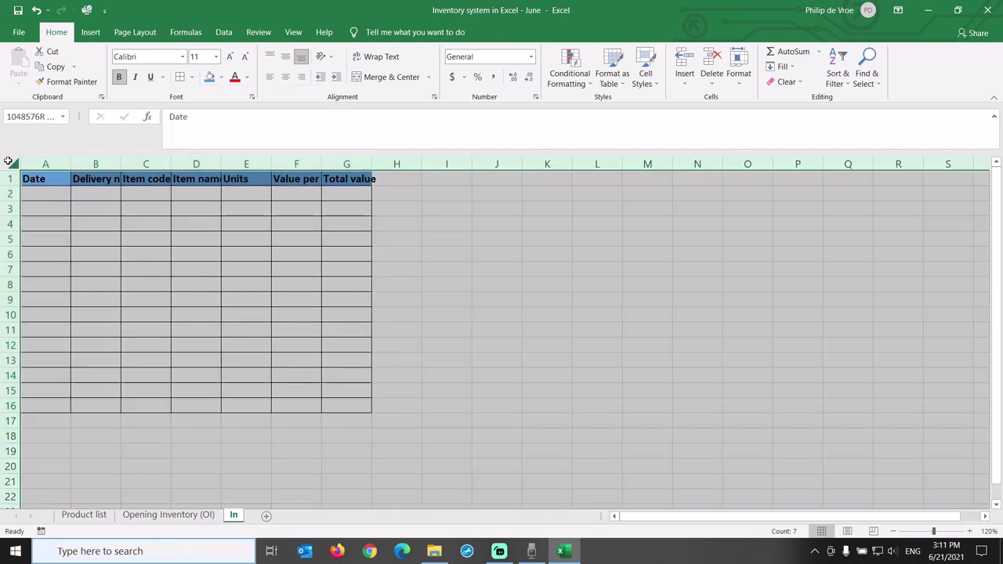
{"action": "left_click", "coordinate": [111, 279]}
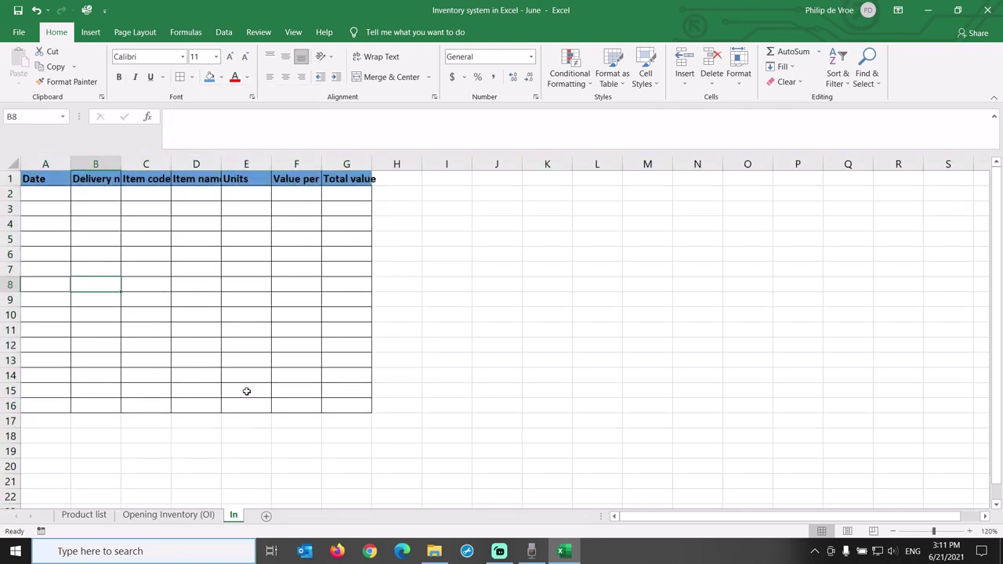
{"action": "left_click", "coordinate": [84, 515]}
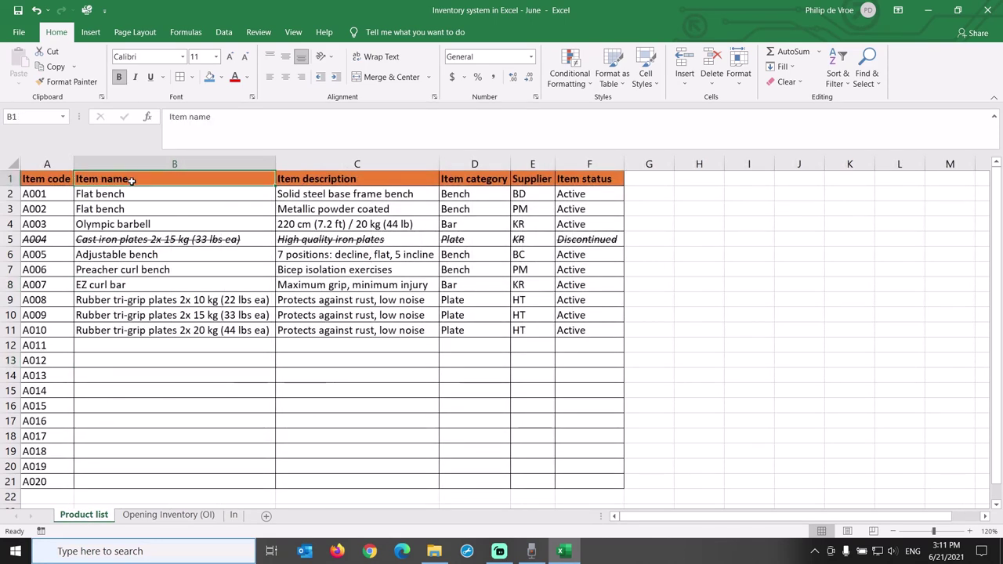
{"action": "left_click", "coordinate": [165, 517]}
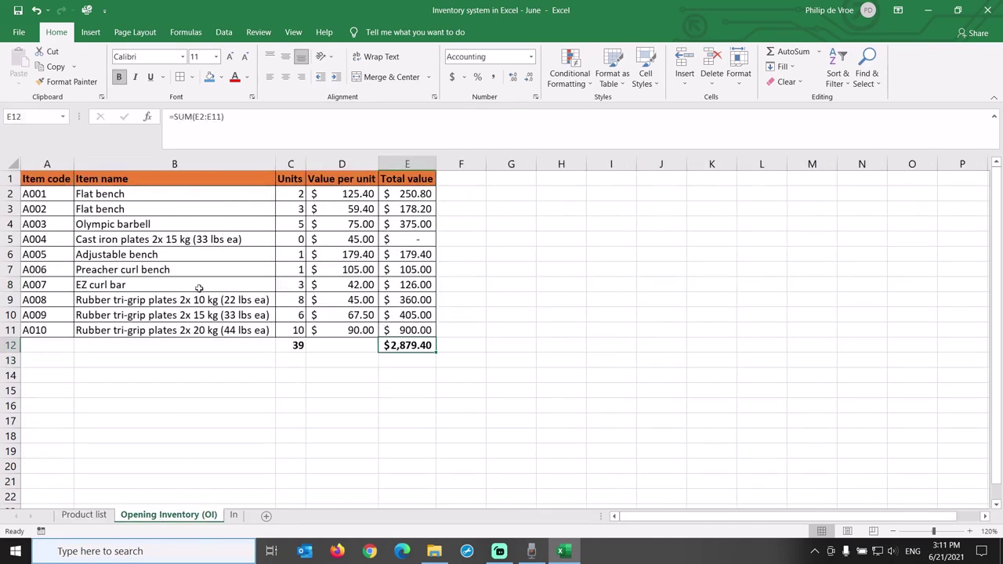
{"action": "left_click", "coordinate": [191, 178]}
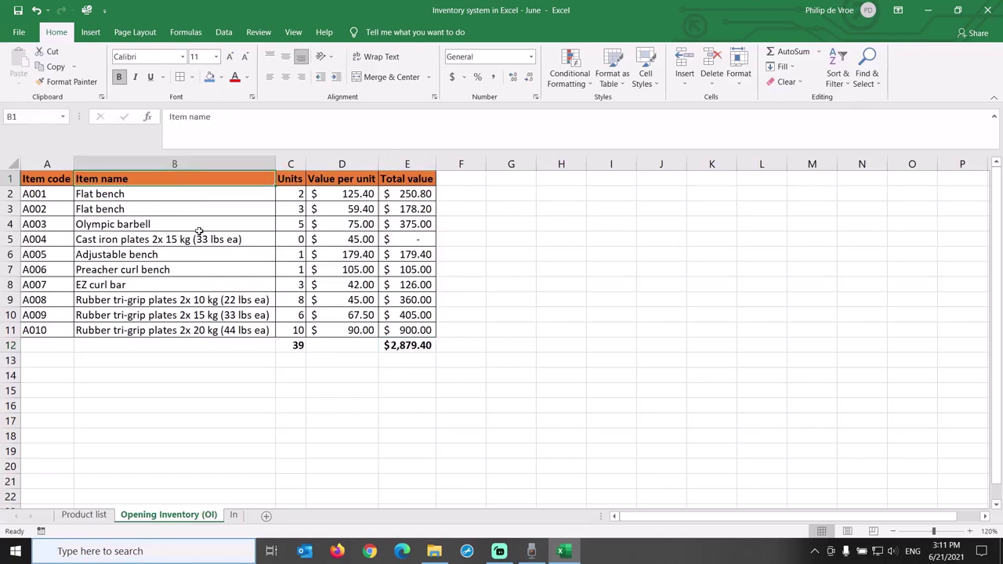
{"action": "left_click", "coordinate": [233, 514]}
AutoFit the width of all columns on the In sheet to their contents.
{"action": "left_click", "coordinate": [44, 180]}
{"action": "left_click", "coordinate": [13, 164]}
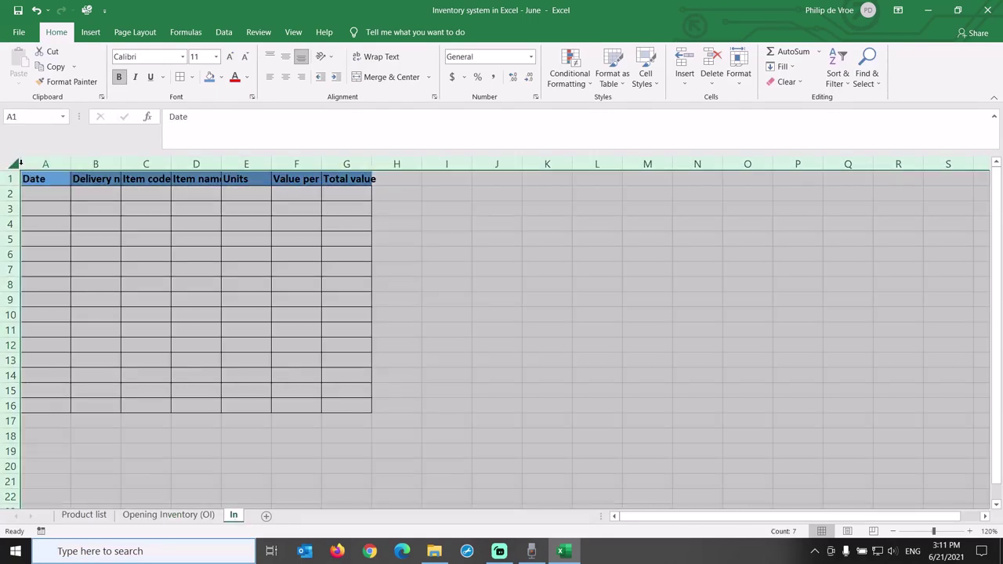
{"action": "double_click", "coordinate": [70, 163]}
{"action": "left_click", "coordinate": [35, 195]}
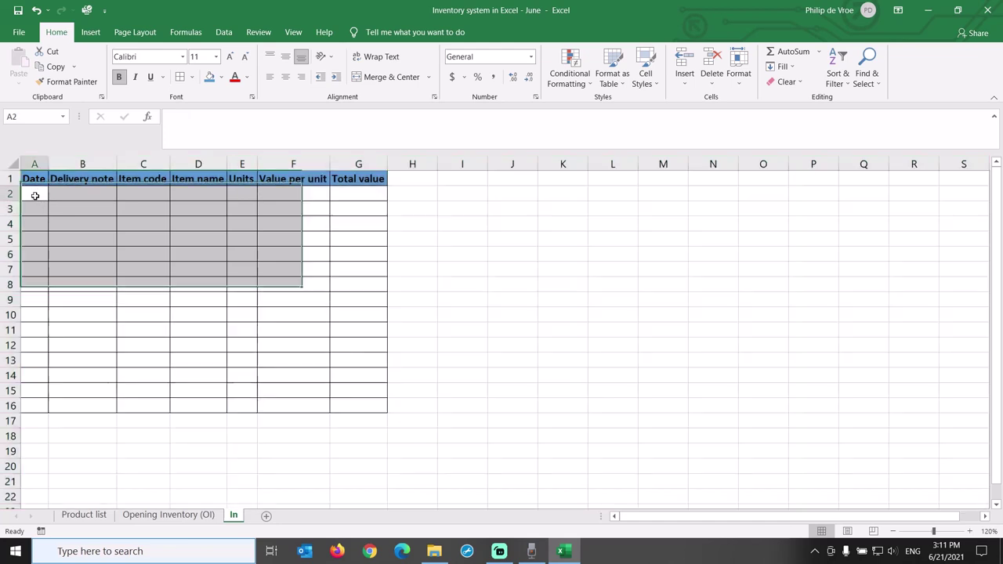
Start the first delivery record in A2:C2 with the date 06/16/2021, delivery note 1234567 and item code A008.
{"action": "left_click", "coordinate": [35, 195]}
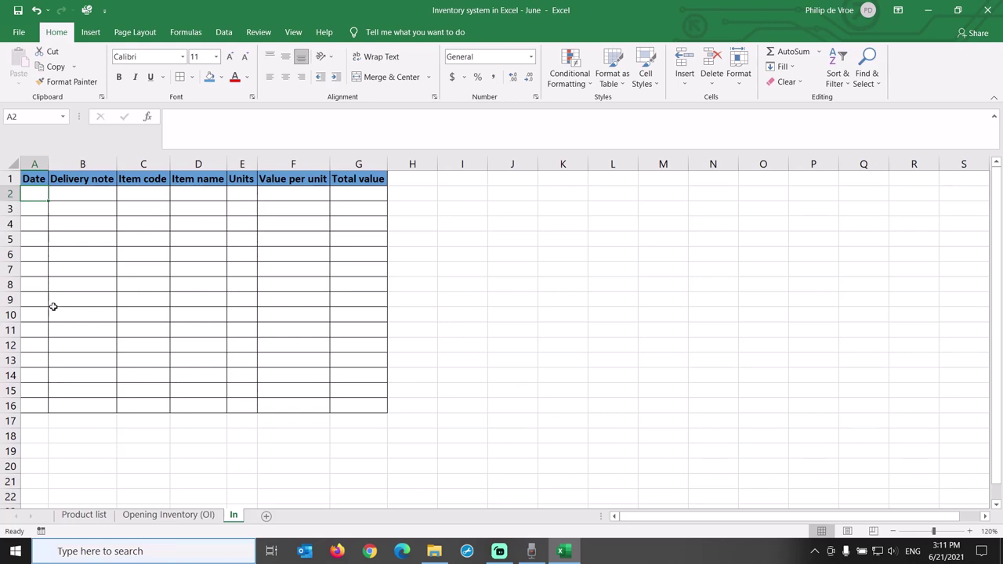
{"action": "type", "text": "06/"}
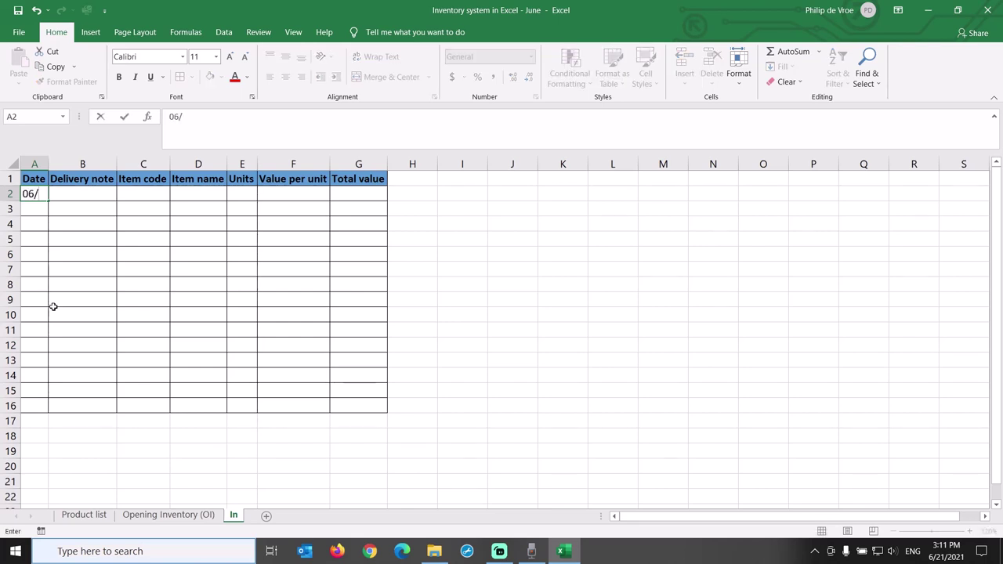
{"action": "type", "text": "16/2021"}
{"action": "key", "text": "Tab"}
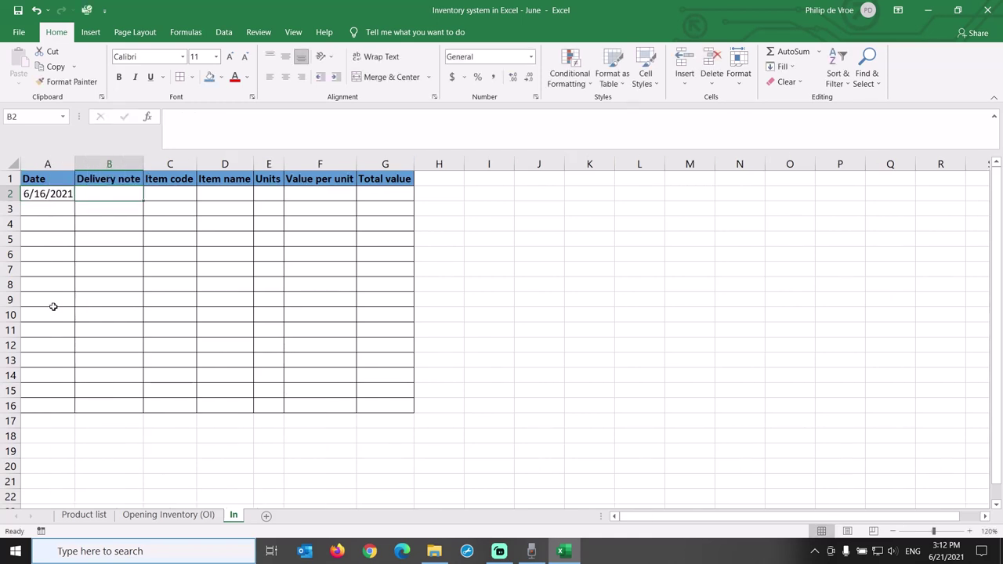
{"action": "type", "text": "123456"}
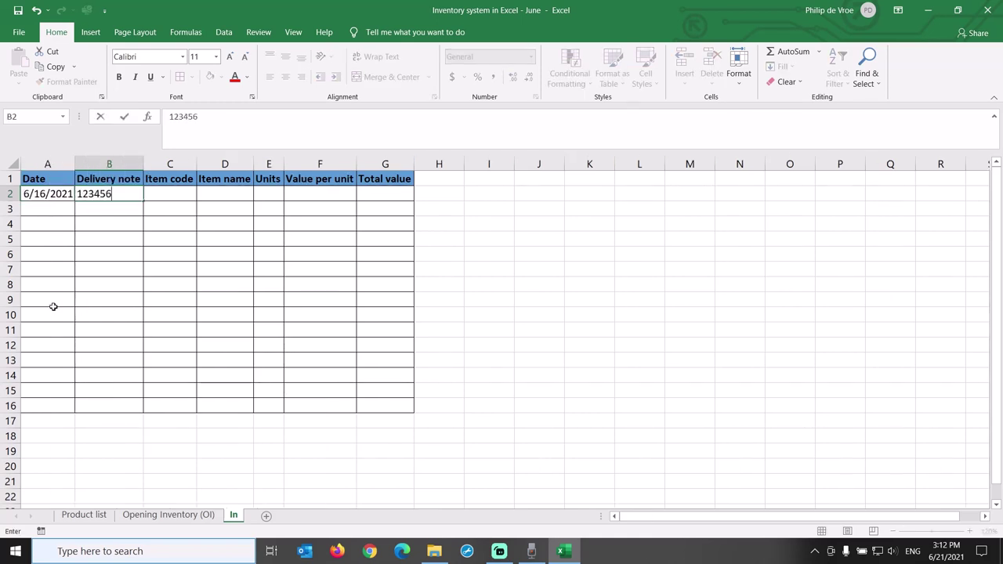
{"action": "type", "text": "7"}
{"action": "key", "text": "Tab"}
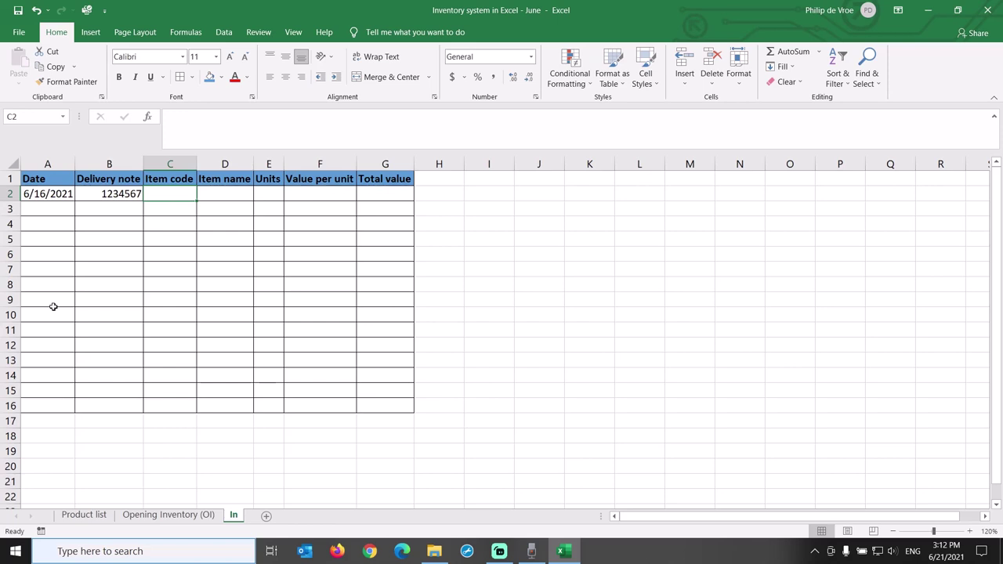
{"action": "type", "text": "A"}
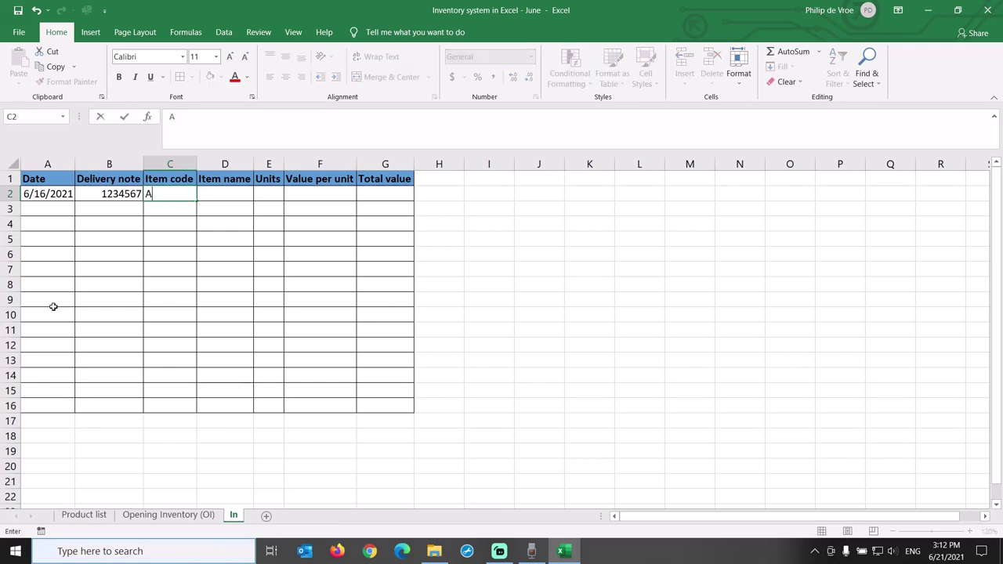
{"action": "type", "text": "008"}
{"action": "key", "text": "Tab"}
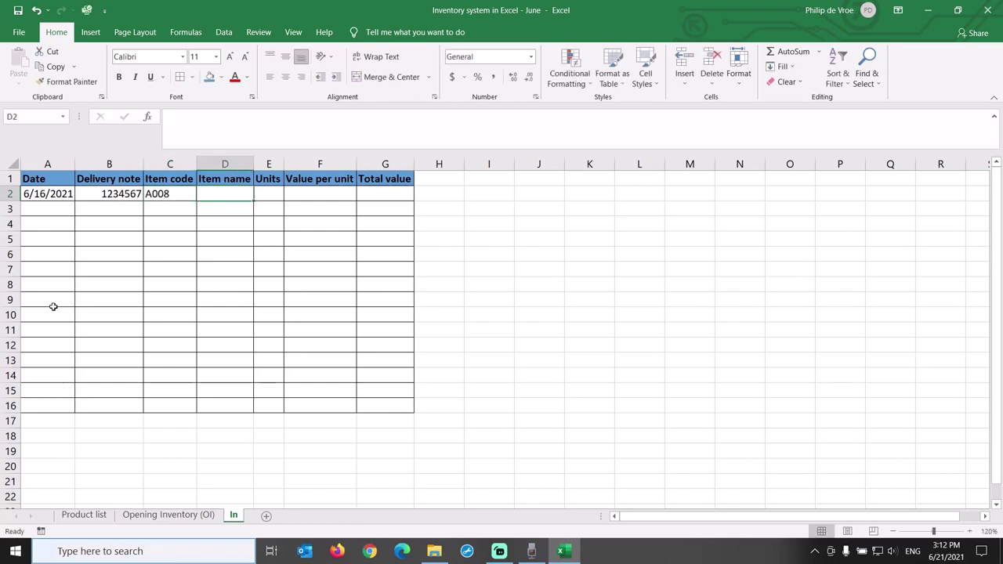
Look up the item name in D2 with VLOOKUP of C2 in 'Product list'!A$2:F$21, column index 2, and AutoFit column D.
{"action": "left_click", "coordinate": [818, 53]}
{"action": "left_click", "coordinate": [820, 148]}
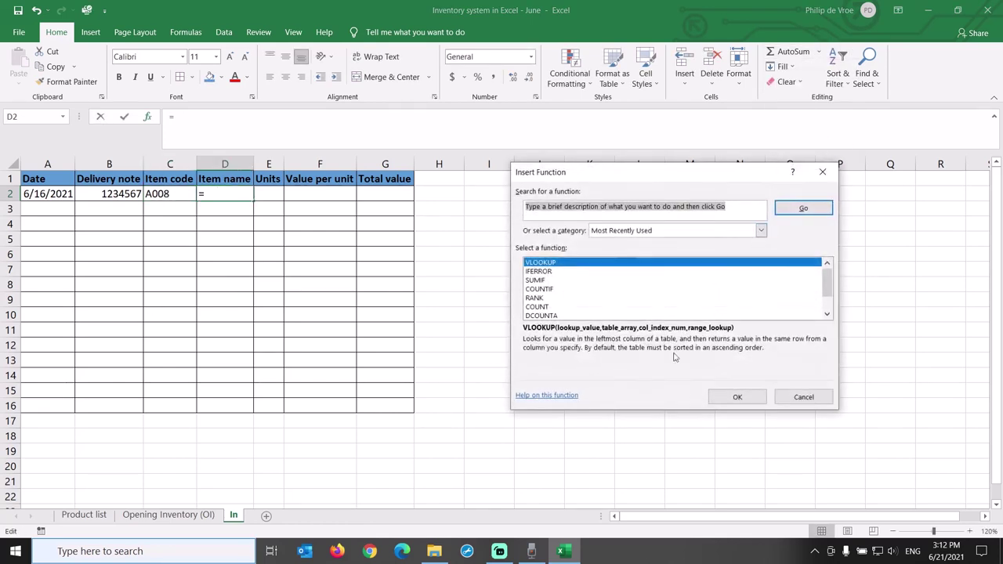
{"action": "left_click", "coordinate": [736, 397]}
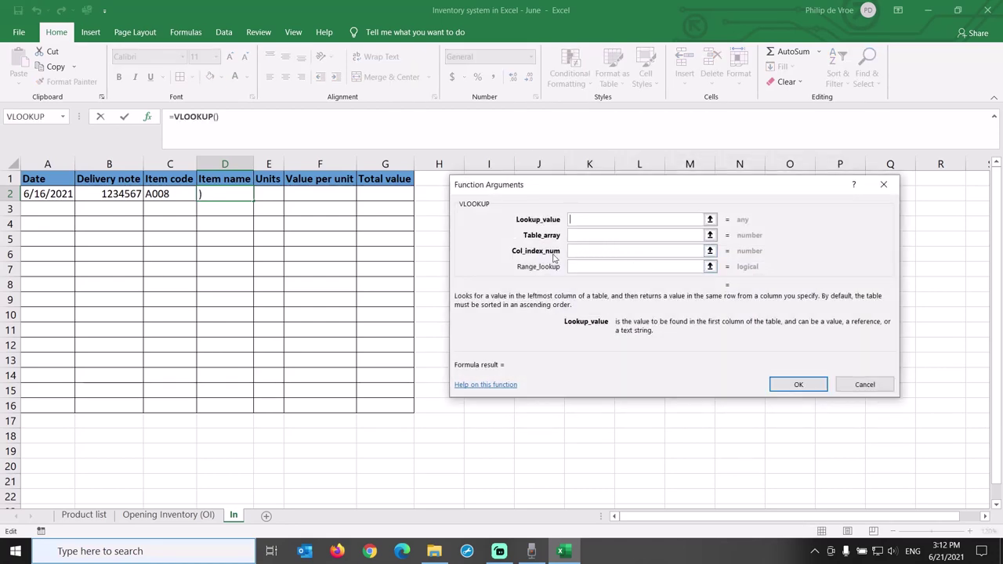
{"action": "left_click", "coordinate": [174, 196]}
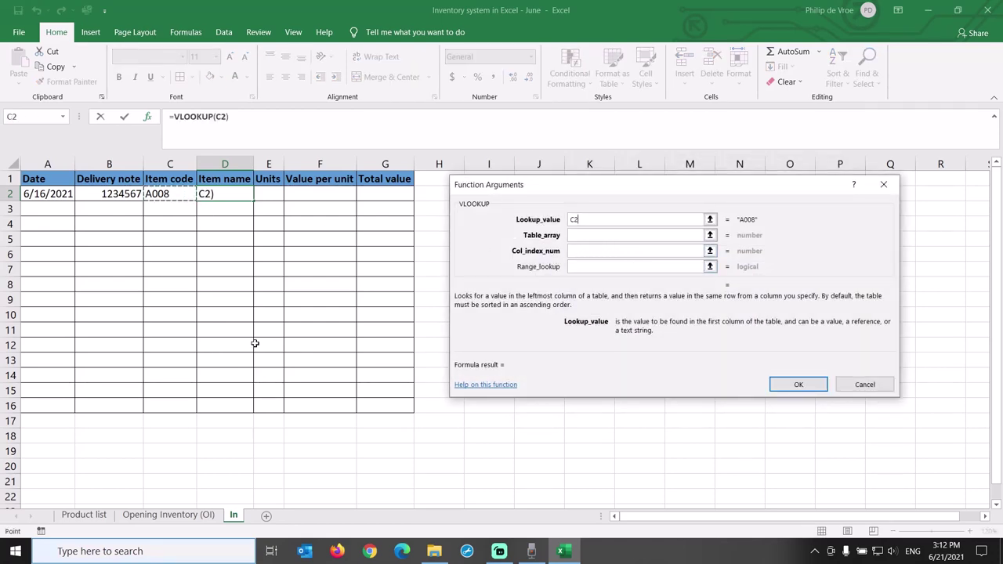
{"action": "key", "text": "Tab"}
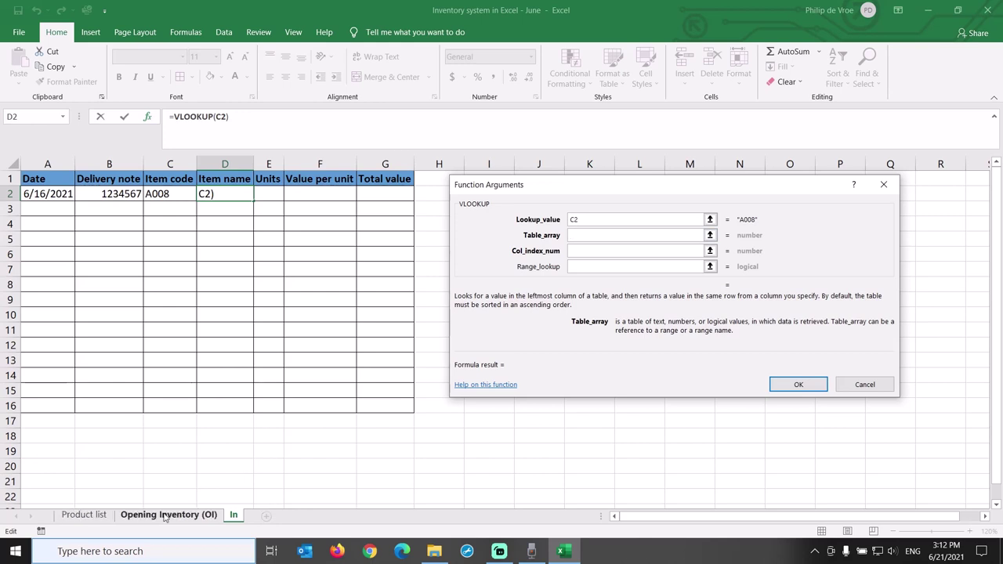
{"action": "left_click", "coordinate": [83, 514]}
{"action": "left_click_drag", "start_coordinate": [38, 198], "coordinate": [589, 481]}
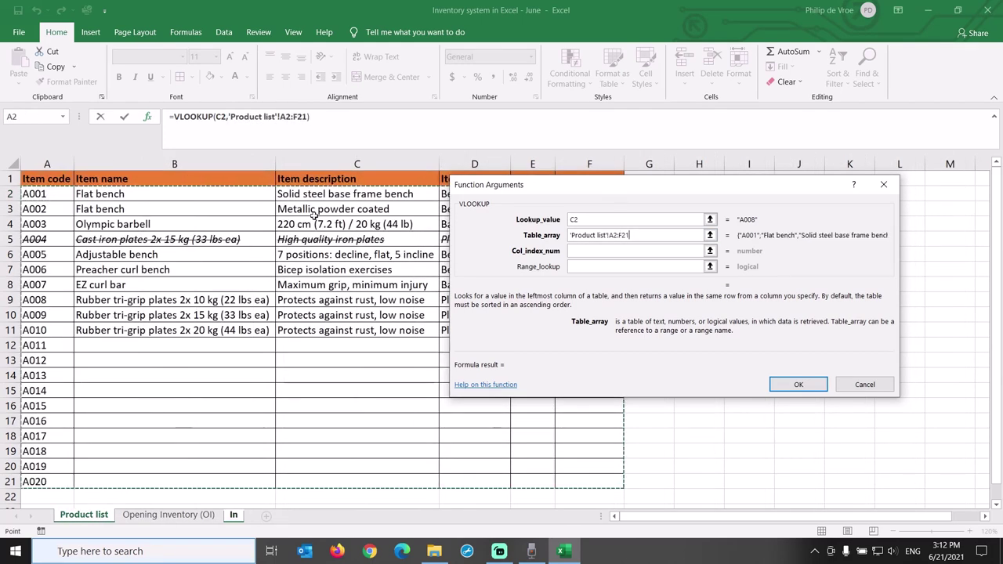
{"action": "left_click", "coordinate": [613, 235]}
{"action": "type", "text": "$2:F$"}
{"action": "left_click", "coordinate": [610, 251]}
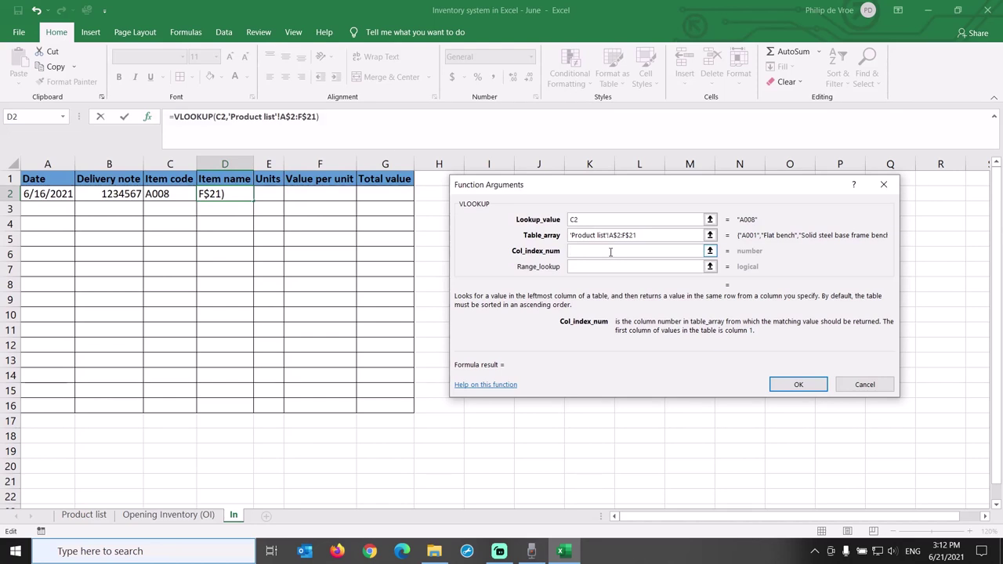
{"action": "type", "text": "2"}
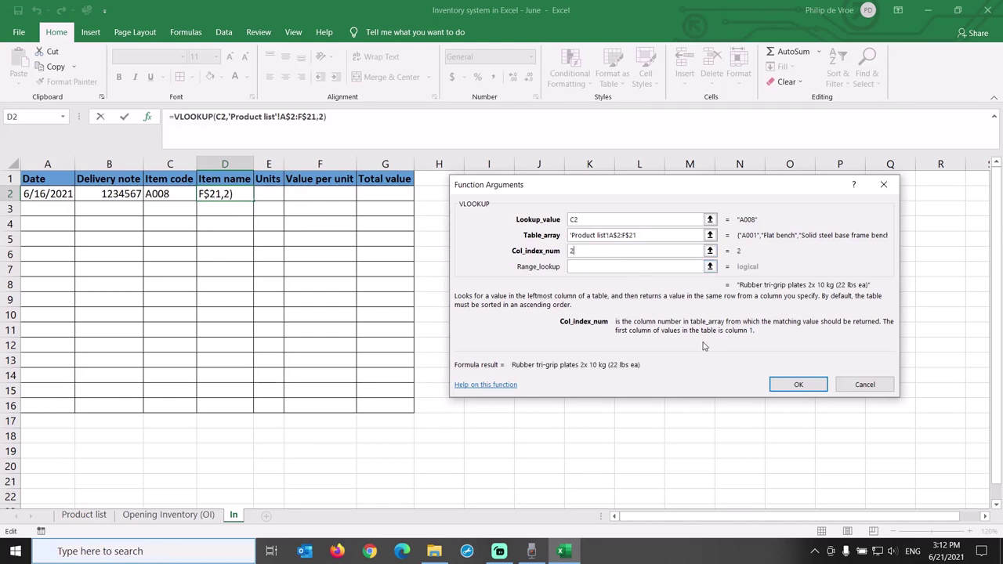
{"action": "left_click", "coordinate": [796, 384]}
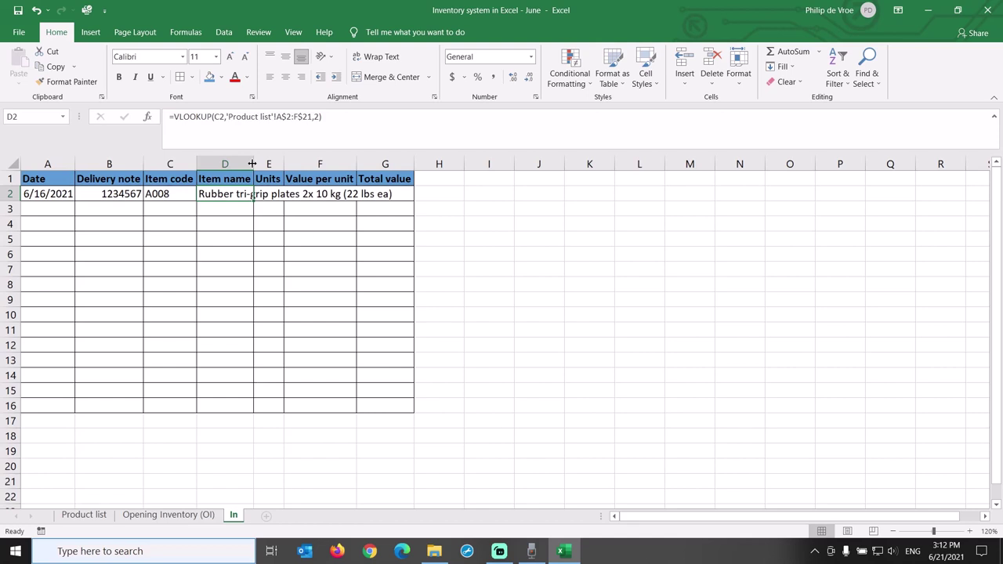
{"action": "double_click", "coordinate": [252, 163]}
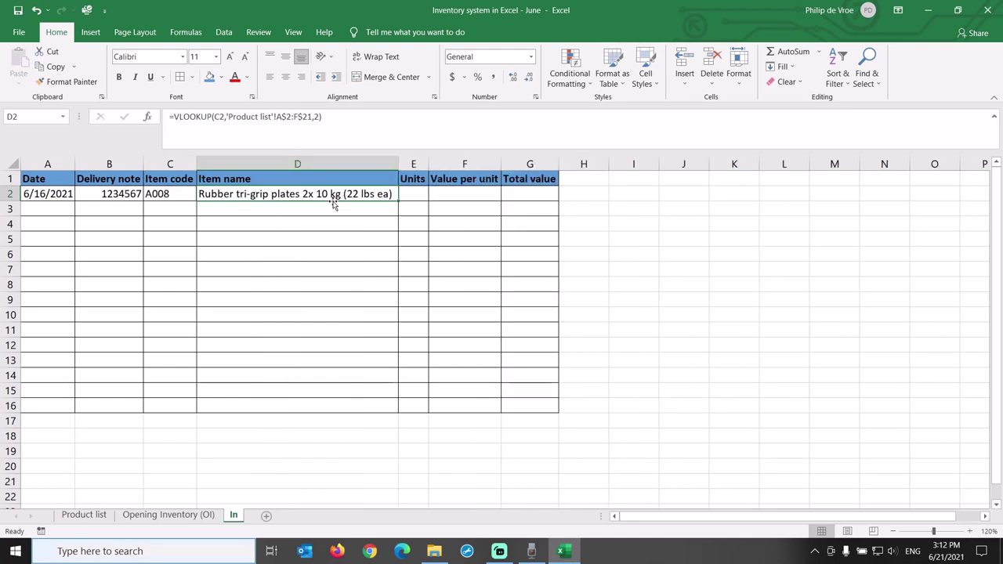
{"action": "left_click", "coordinate": [819, 52]}
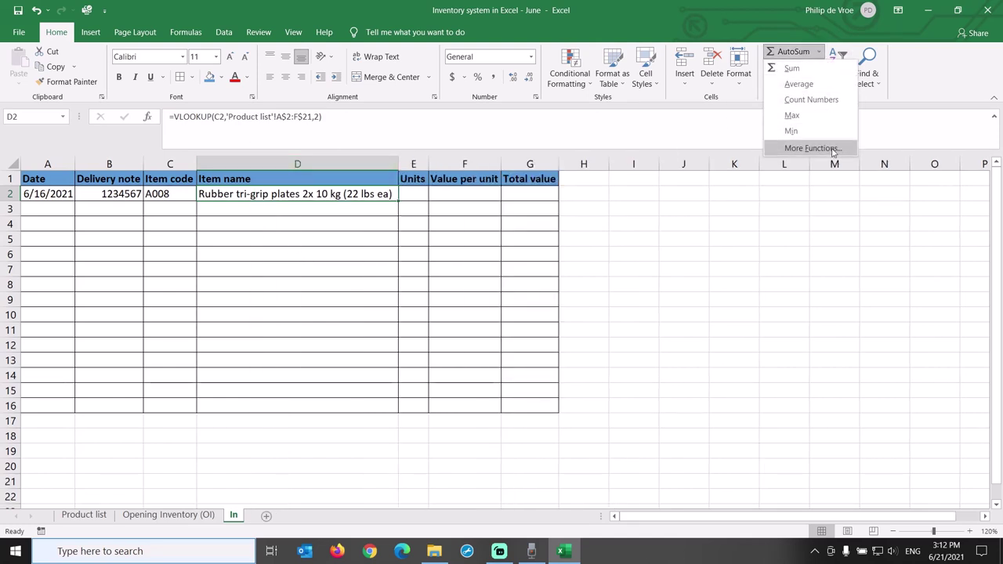
{"action": "left_click", "coordinate": [811, 148]}
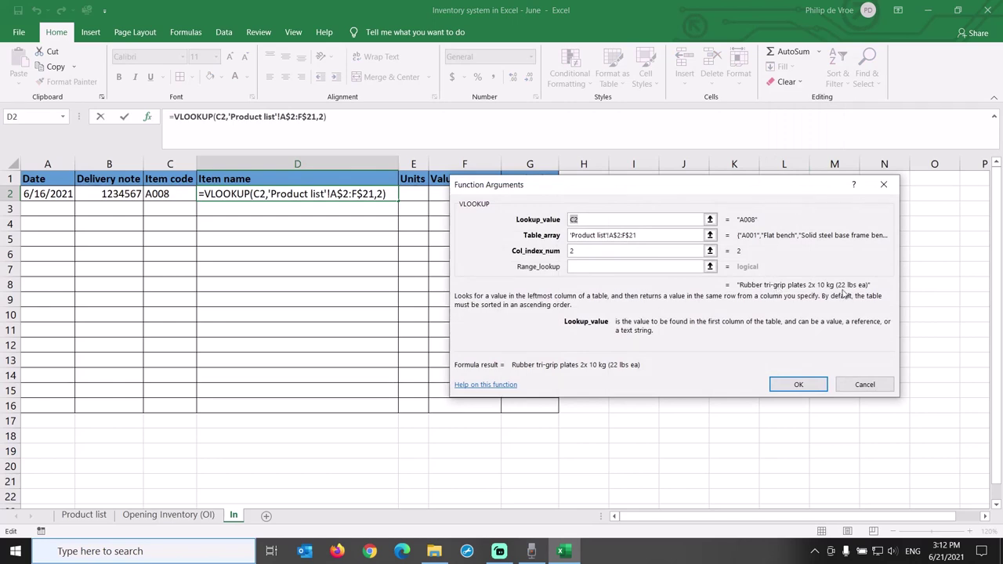
{"action": "key", "text": "Return"}
Enter 10 units in E2 and a value per unit of 50 in F2.
{"action": "left_click", "coordinate": [415, 192]}
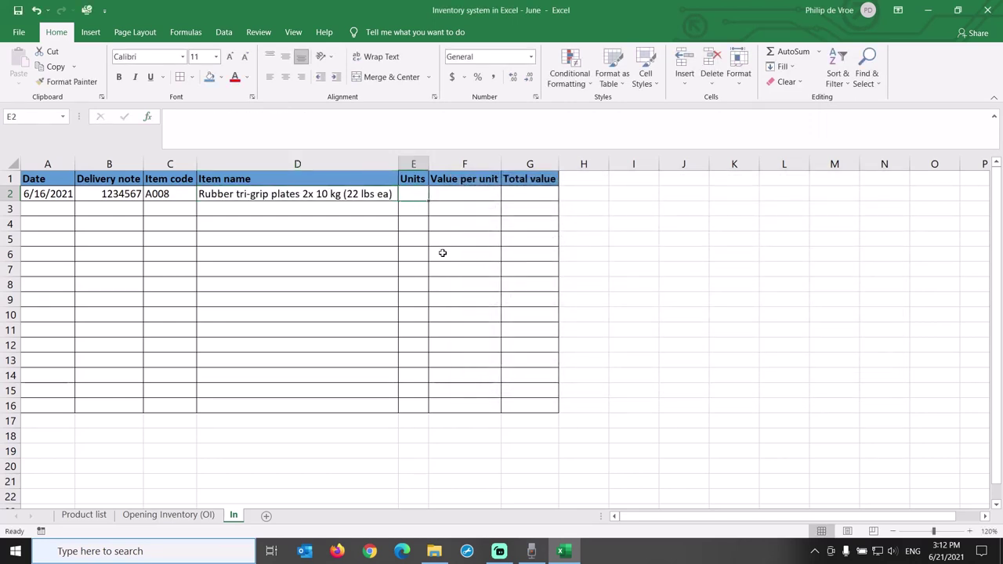
{"action": "type", "text": "10"}
{"action": "key", "text": "Tab"}
{"action": "type", "text": "50"}
{"action": "key", "text": "Return"}
Apply the dollar Accounting format to the Value per unit cells F2:F16.
{"action": "key", "text": "Up"}
{"action": "key", "text": "Right"}
{"action": "left_click", "coordinate": [451, 76]}
{"action": "key", "text": "Down"}
{"action": "left_click_drag", "start_coordinate": [463, 207], "coordinate": [463, 403]}
{"action": "left_click", "coordinate": [453, 76]}
Calculate the first delivery's total value in G2 with the formula =E2*F2.
{"action": "left_click", "coordinate": [528, 193]}
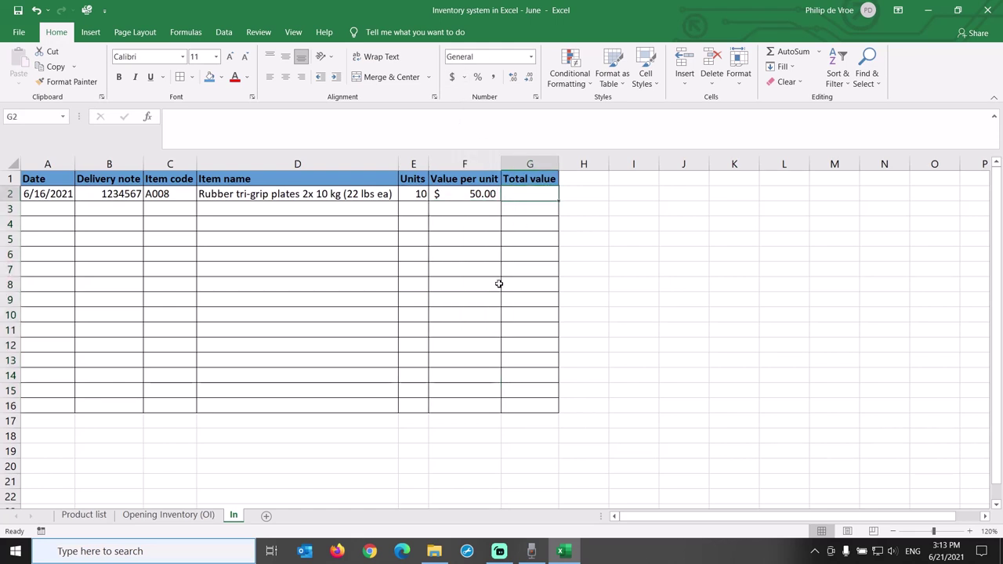
{"action": "type", "text": "="}
{"action": "key", "text": "Left"}
{"action": "key", "text": "Left"}
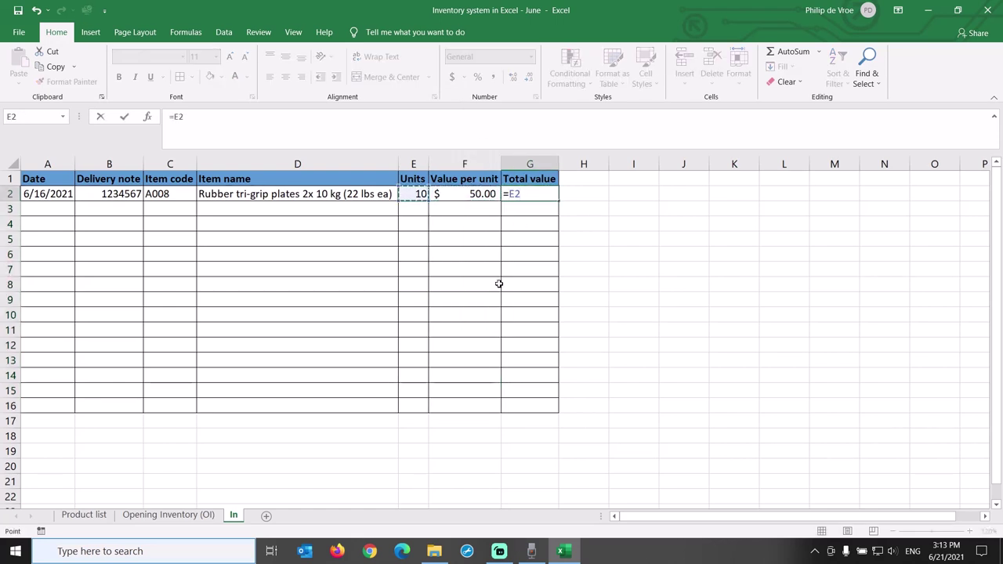
{"action": "type", "text": "*"}
{"action": "key", "text": "Left"}
{"action": "key", "text": "Return"}
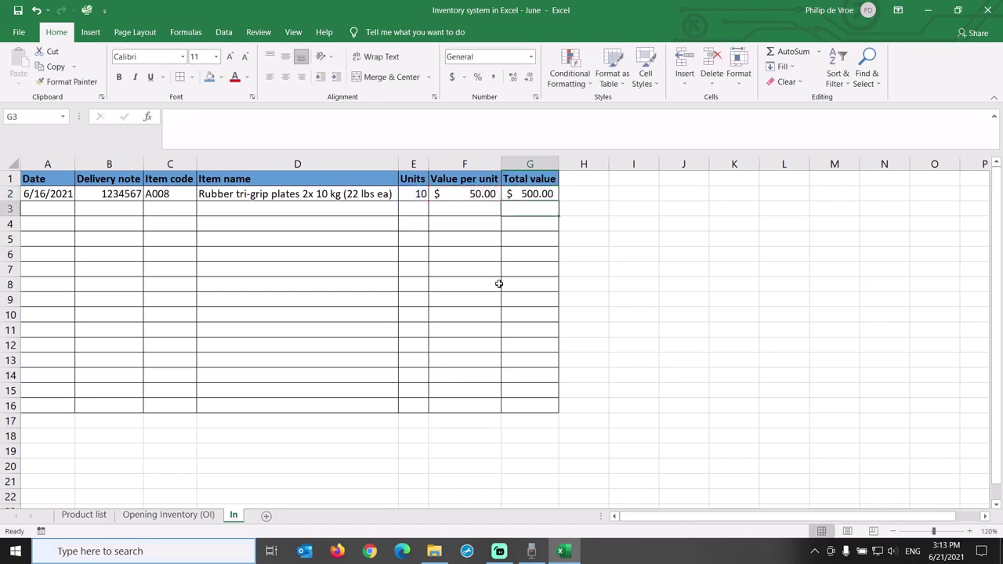
{"action": "key", "text": "Up"}
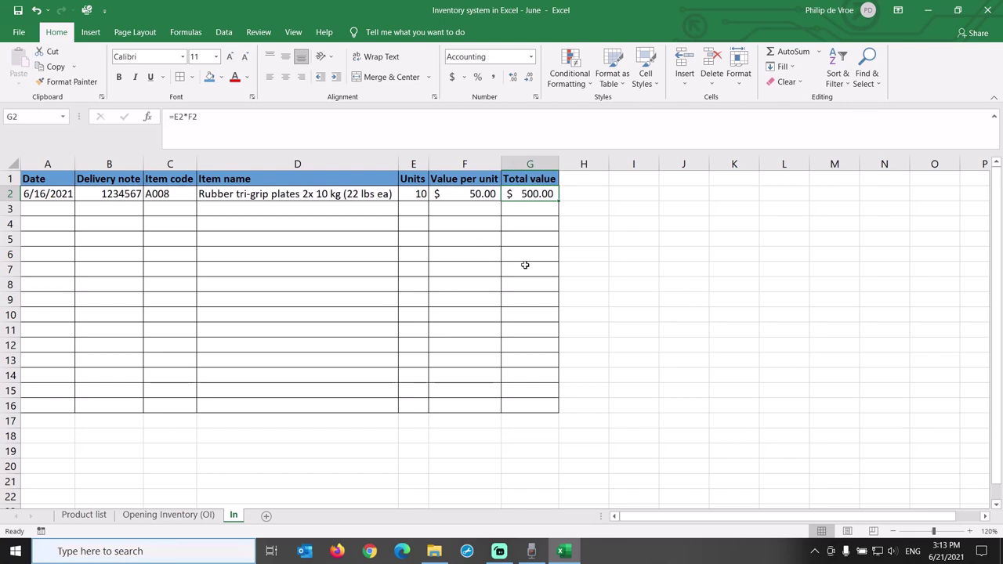
{"action": "left_click", "coordinate": [413, 198]}
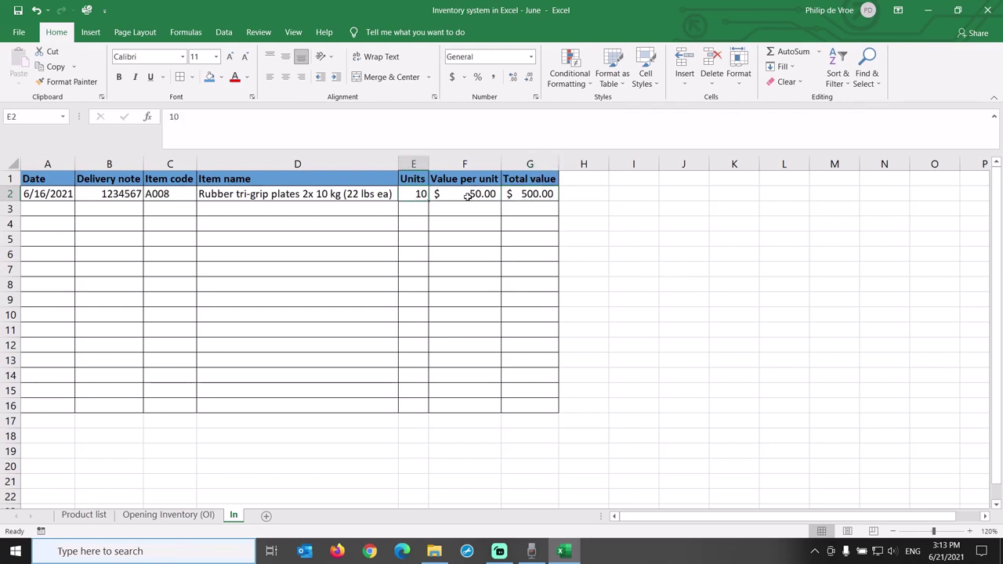
{"action": "left_click", "coordinate": [468, 196]}
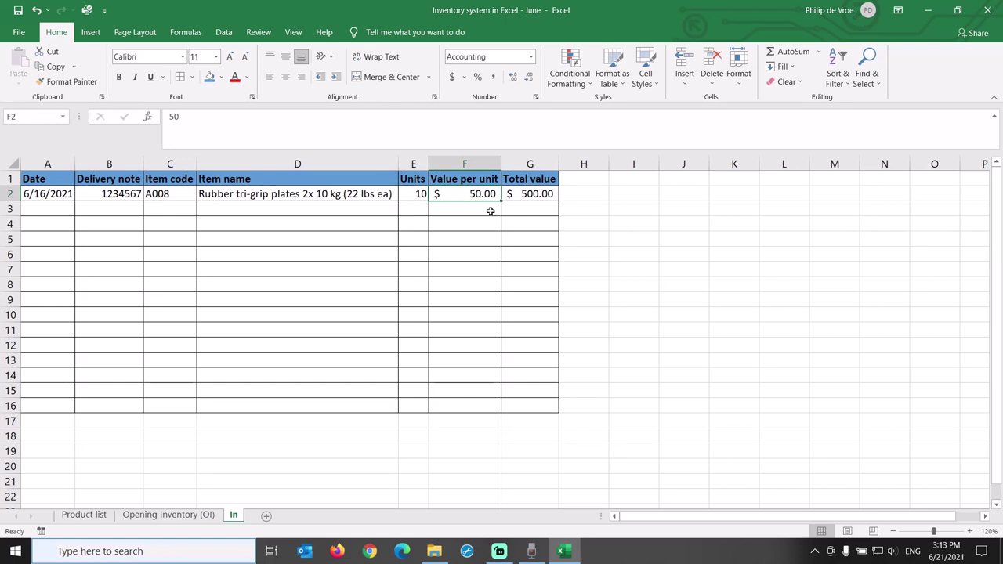
Start the second delivery in row 3 with the date 6/22/2021, its delivery note number and item code A002.
{"action": "left_click", "coordinate": [43, 208]}
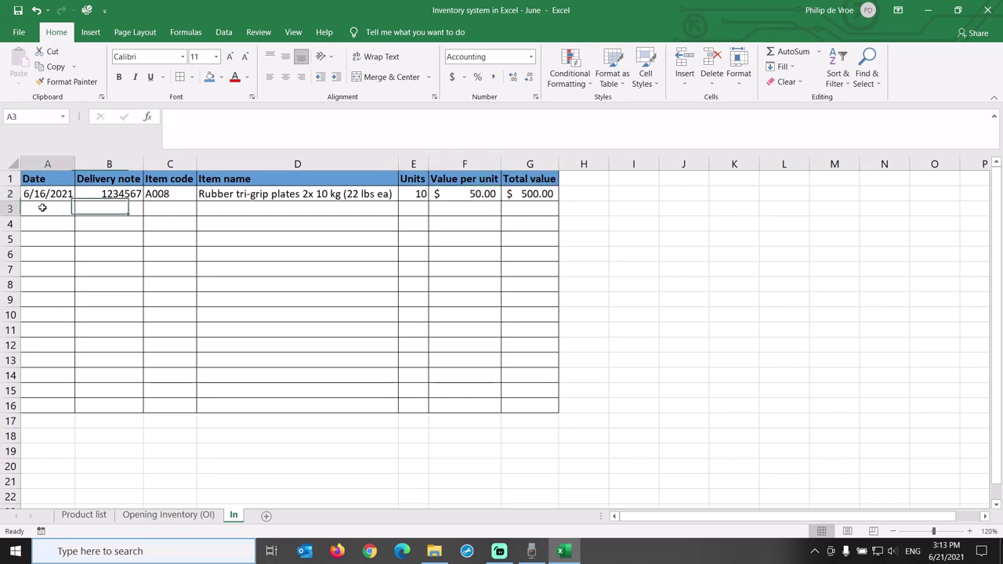
{"action": "type", "text": "6/22/2021"}
{"action": "key", "text": "Tab"}
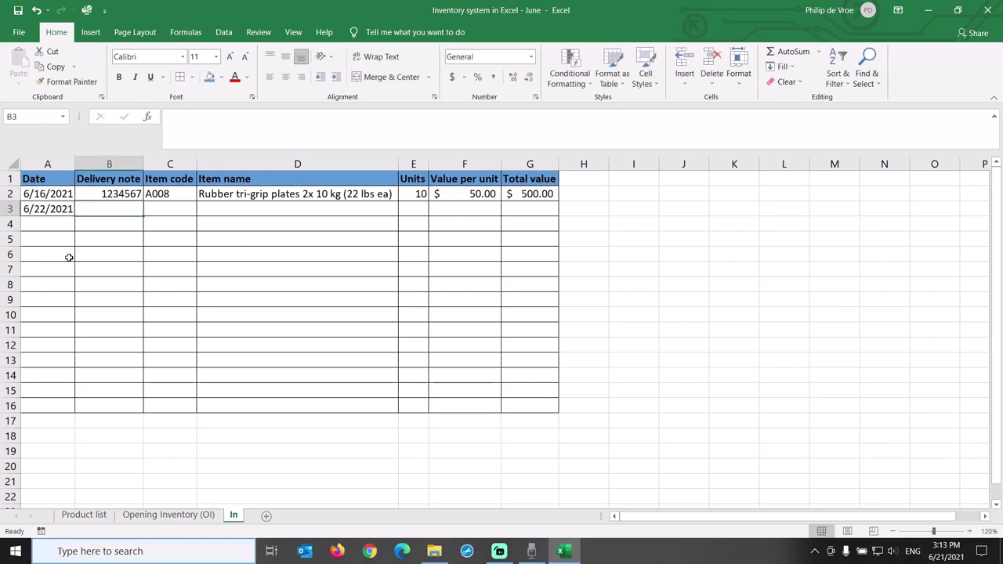
{"action": "type", "text": "2345678"}
{"action": "key", "text": "Tab"}
{"action": "type", "text": "A"}
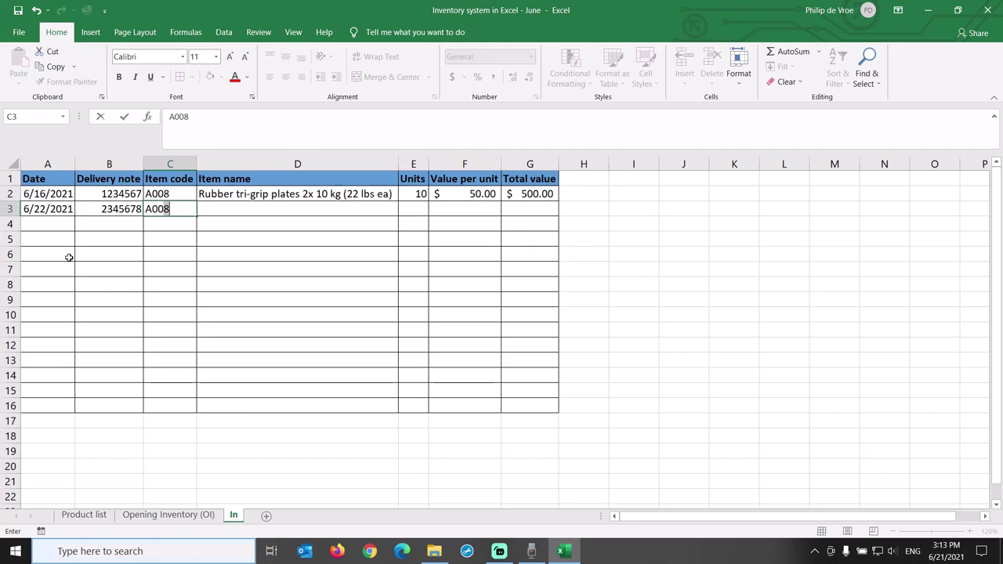
{"action": "type", "text": "002"}
{"action": "key", "text": "Tab"}
Copy the item name lookup formula from D2 into D3.
{"action": "key", "text": "Up"}
{"action": "key", "text": "ctrl+c"}
{"action": "key", "text": "Down"}
{"action": "key", "text": "ctrl+v"}
{"action": "key", "text": "Tab"}
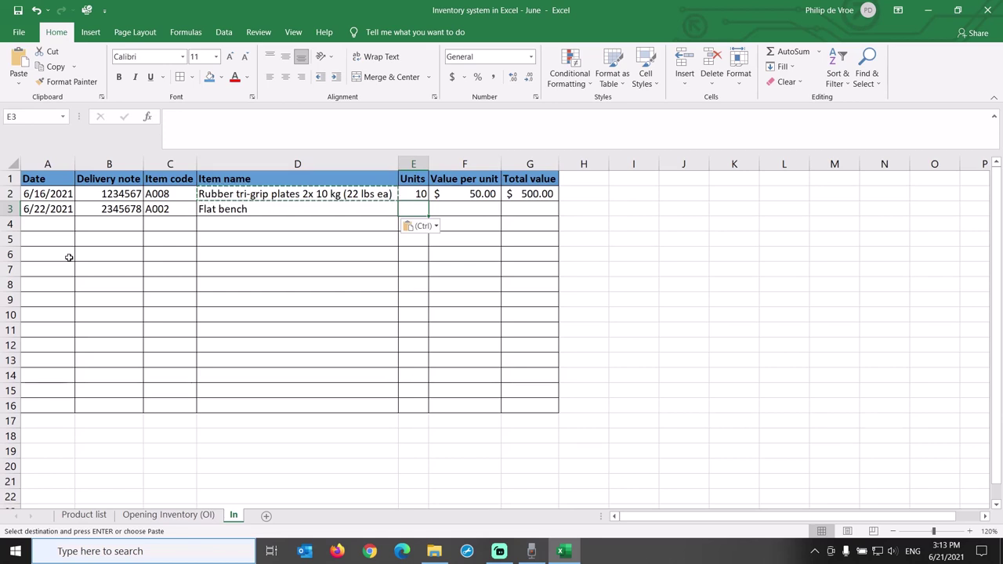
Enter 2 units in E3 and a value per unit of 70 in F3, and copy the total value formula from G2 to G3.
{"action": "type", "text": "2"}
{"action": "key", "text": "Tab"}
{"action": "type", "text": "70"}
{"action": "key", "text": "Tab"}
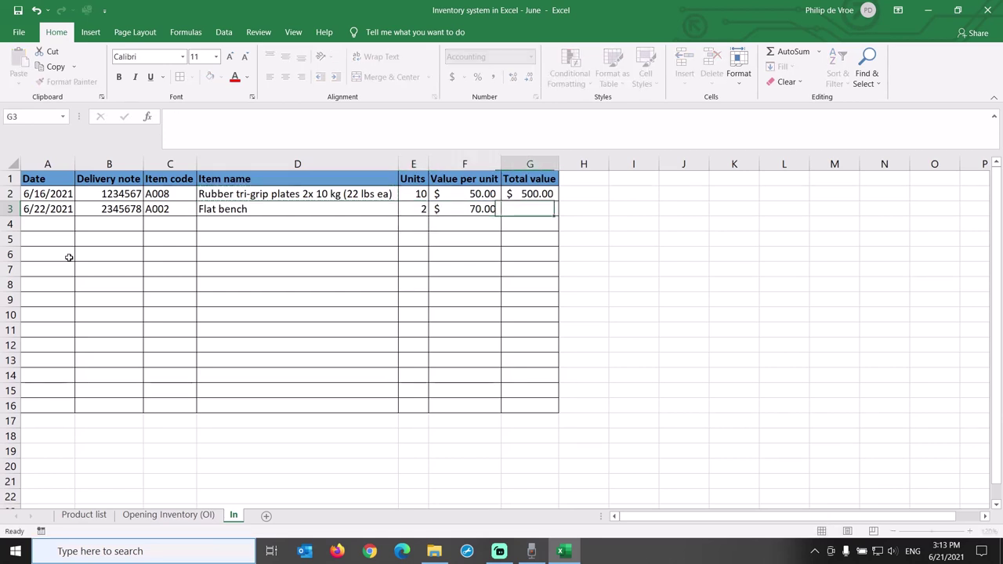
{"action": "key", "text": "Up"}
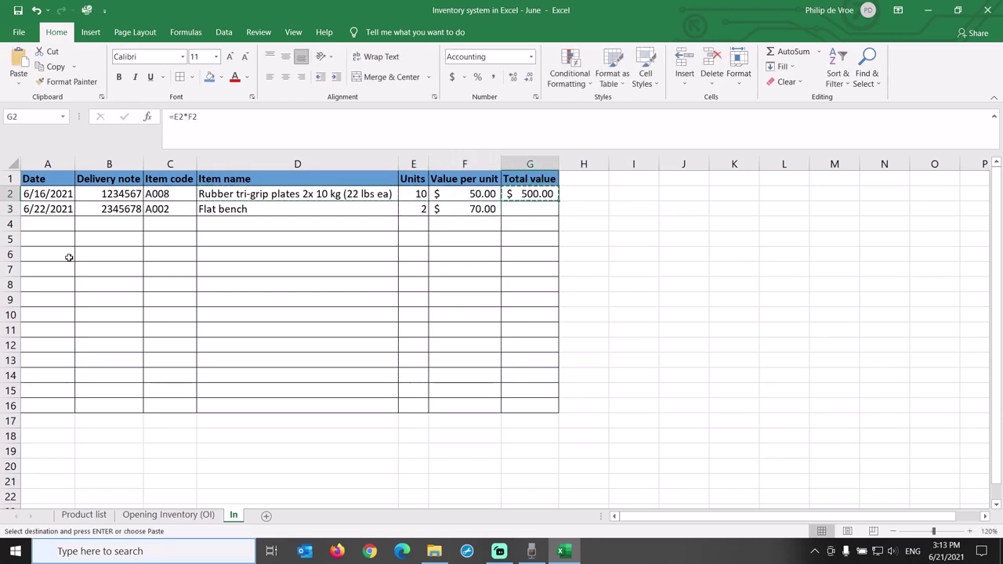
{"action": "key", "text": "ctrl+v"}
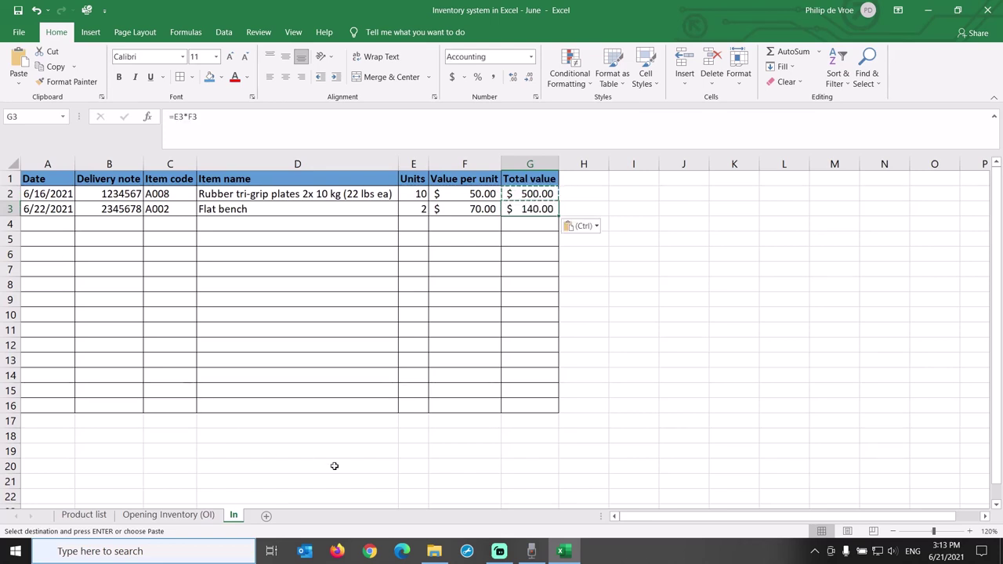
Sum the Units and Total value columns in E17 and G17 with AutoSum and make both totals bold.
{"action": "left_click", "coordinate": [413, 421]}
{"action": "left_click", "coordinate": [530, 421], "text": "ctrl"}
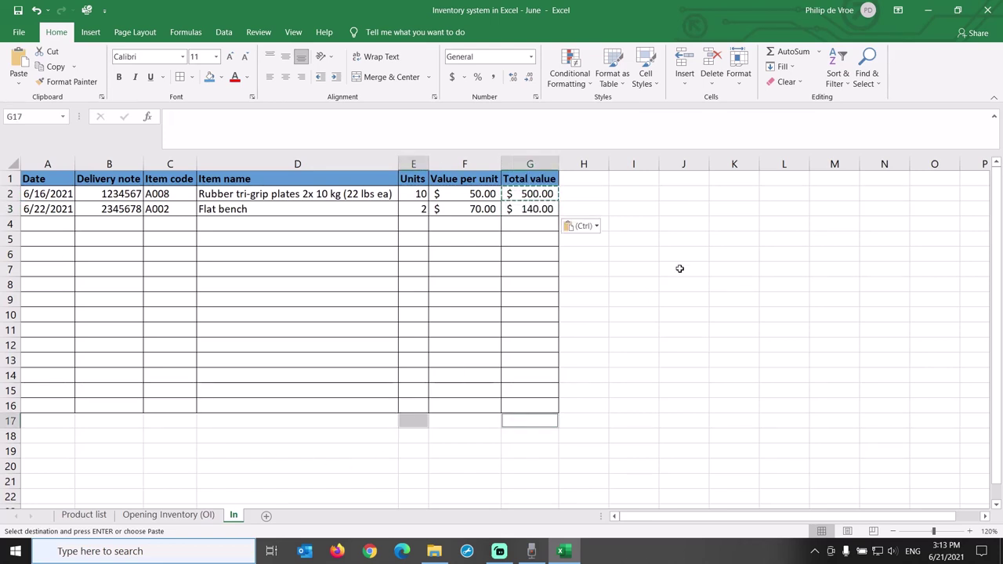
{"action": "left_click", "coordinate": [787, 52]}
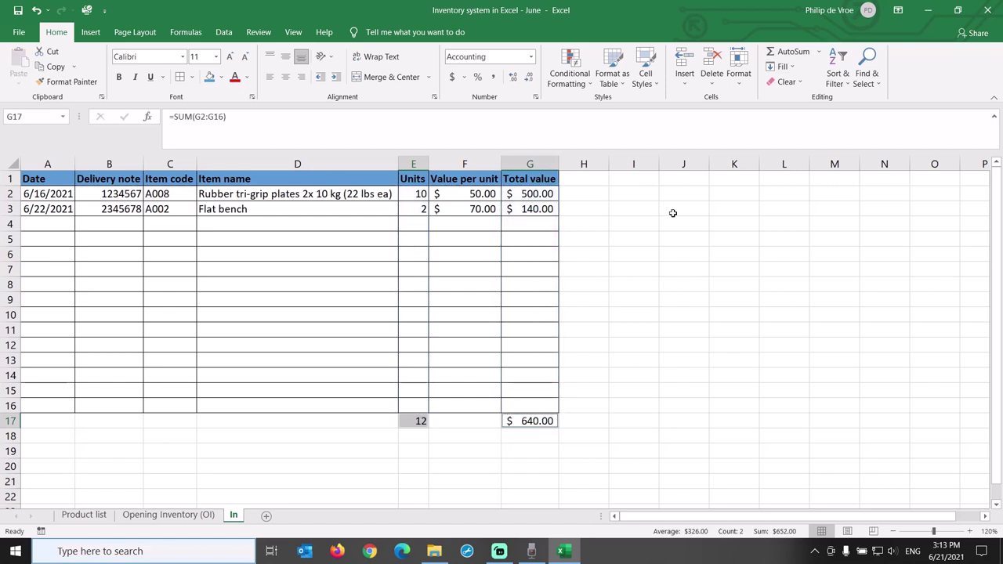
{"action": "left_click", "coordinate": [118, 76]}
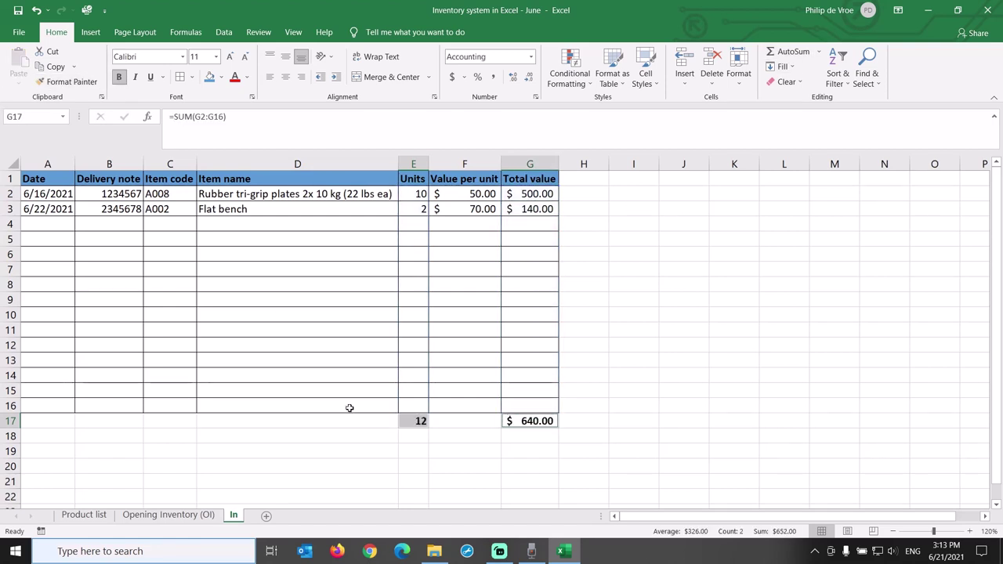
{"action": "left_click", "coordinate": [525, 447]}
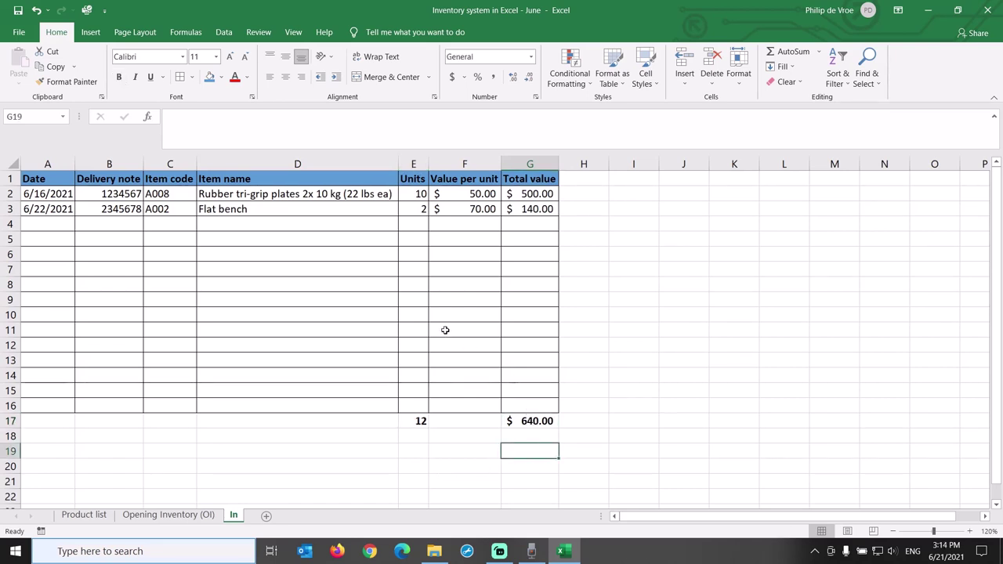
{"action": "left_click_drag", "start_coordinate": [71, 199], "coordinate": [511, 209]}
{"action": "left_click_drag", "start_coordinate": [540, 404], "coordinate": [43, 224]}
{"action": "left_click_drag", "start_coordinate": [413, 389], "coordinate": [472, 387]}
{"action": "left_click", "coordinate": [473, 387]}
{"action": "left_click", "coordinate": [423, 420]}
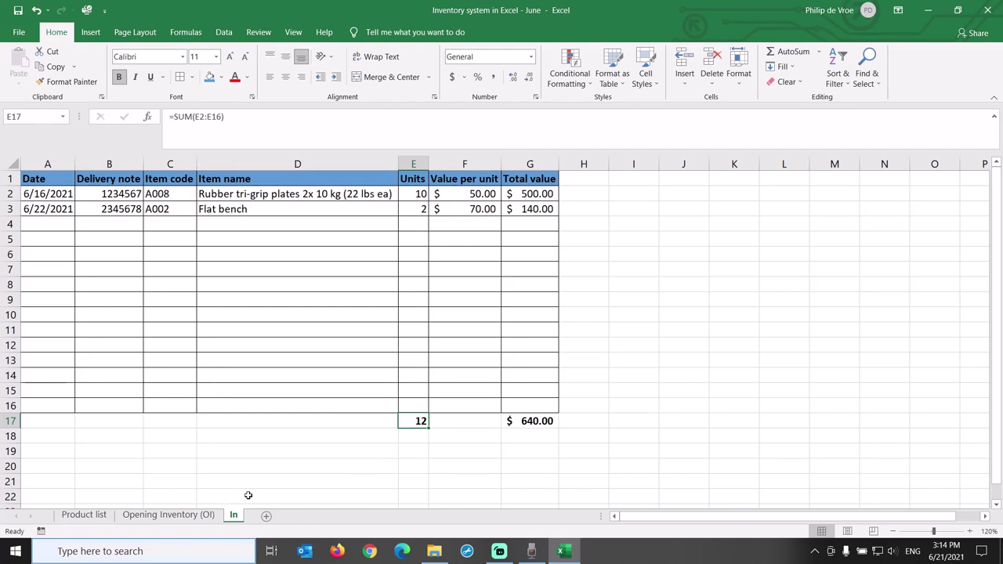
Duplicate the Opening Inventory (OI) sheet, placing the copy after the In sheet, and rename it "Available for sale".
{"action": "left_click", "coordinate": [207, 516]}
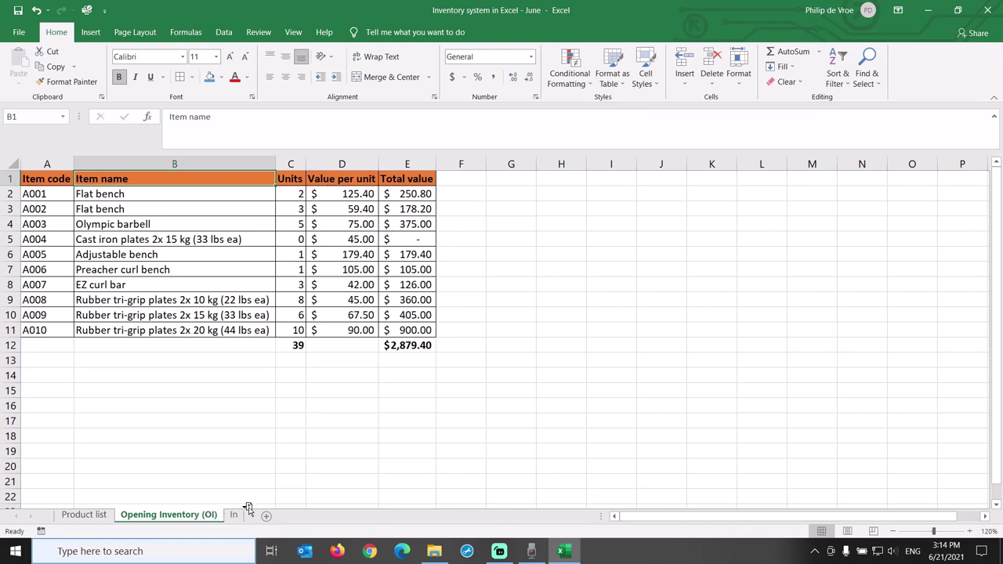
{"action": "left_click_drag", "start_coordinate": [248, 508], "coordinate": [258, 511]}
{"action": "double_click", "coordinate": [275, 516]}
{"action": "type", "text": "Av"}
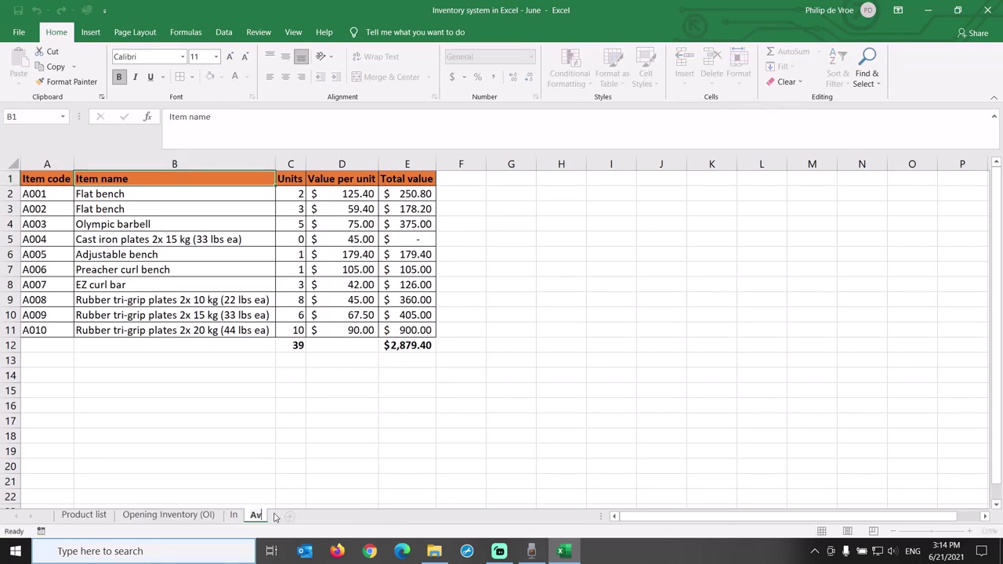
{"action": "type", "text": "ailable for sale"}
{"action": "key", "text": "Return"}
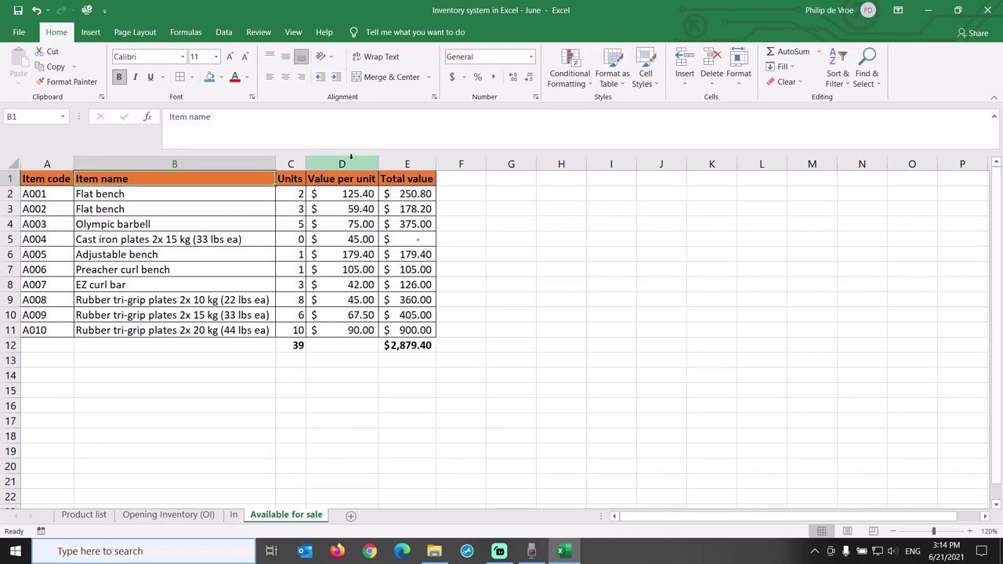
Delete the Value per unit column and change the header in C1 to "Units OI", auto-fitting column C.
{"action": "left_click", "coordinate": [351, 159]}
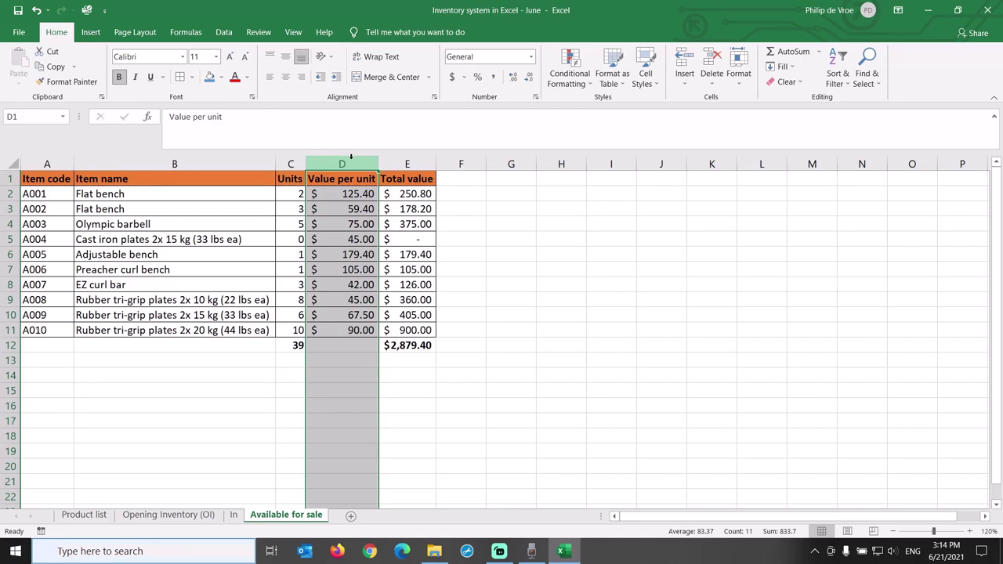
{"action": "key", "text": "ctrl+minus"}
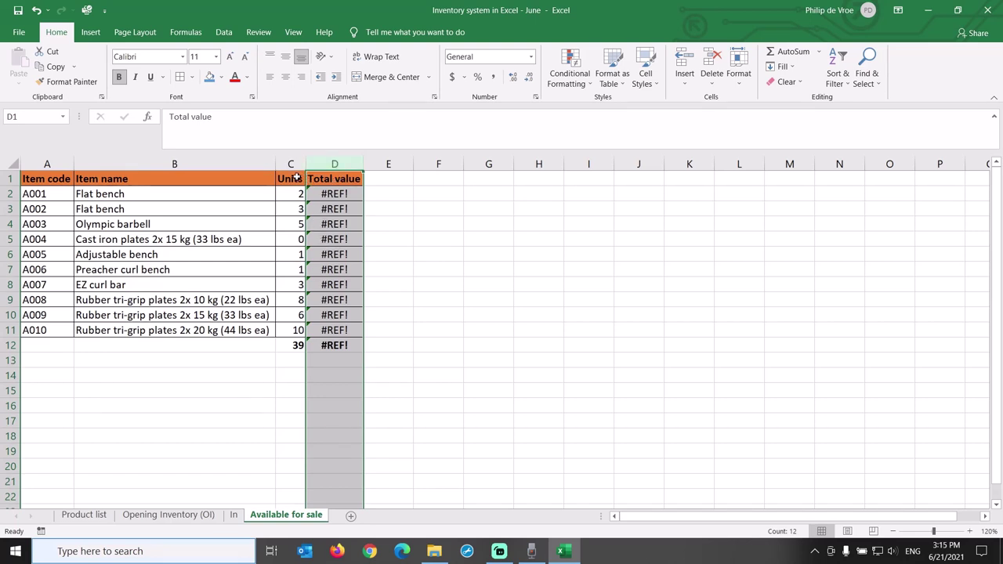
{"action": "left_click", "coordinate": [296, 177]}
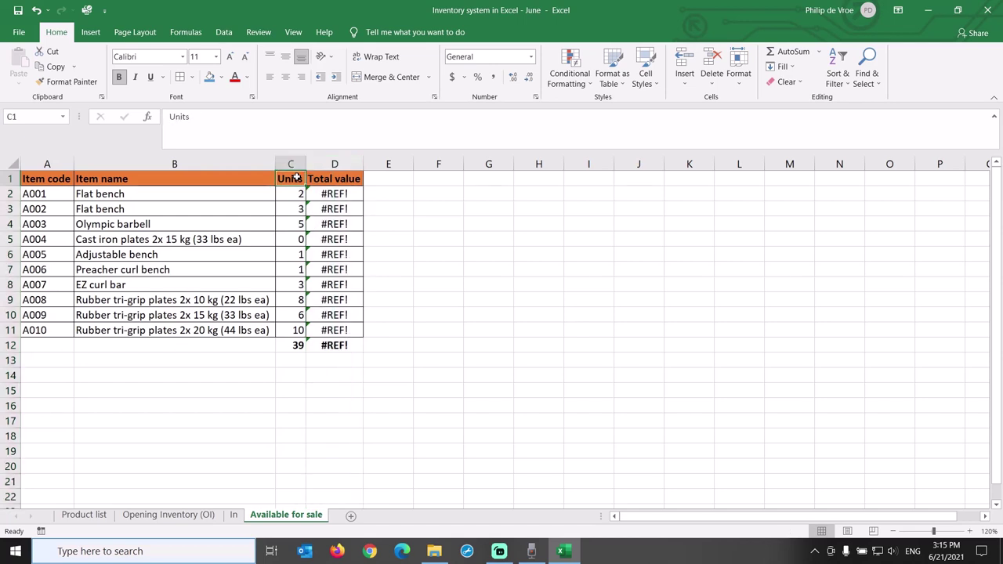
{"action": "left_click", "coordinate": [263, 118]}
{"action": "key", "text": "Return"}
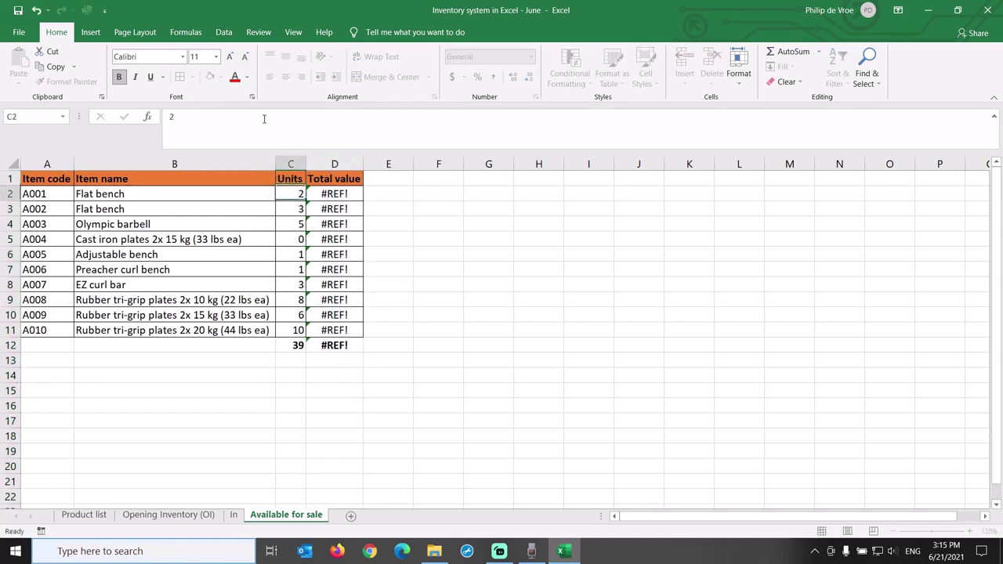
{"action": "double_click", "coordinate": [305, 166]}
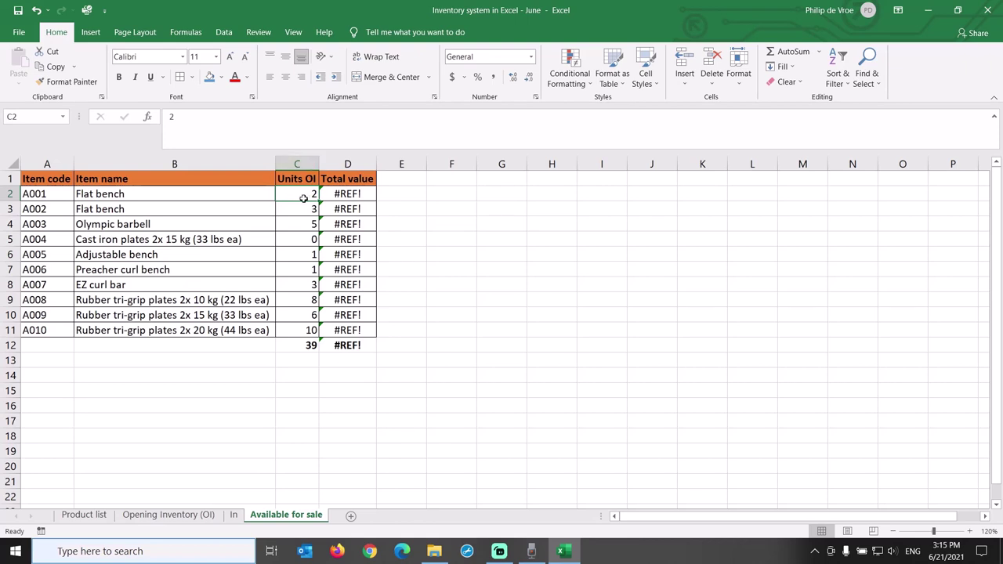
Link C2 to the opening units with ='Opening Inventory (OI)'!C2 and fill the formula down to C11.
{"action": "type", "text": "="}
{"action": "left_click", "coordinate": [169, 515]}
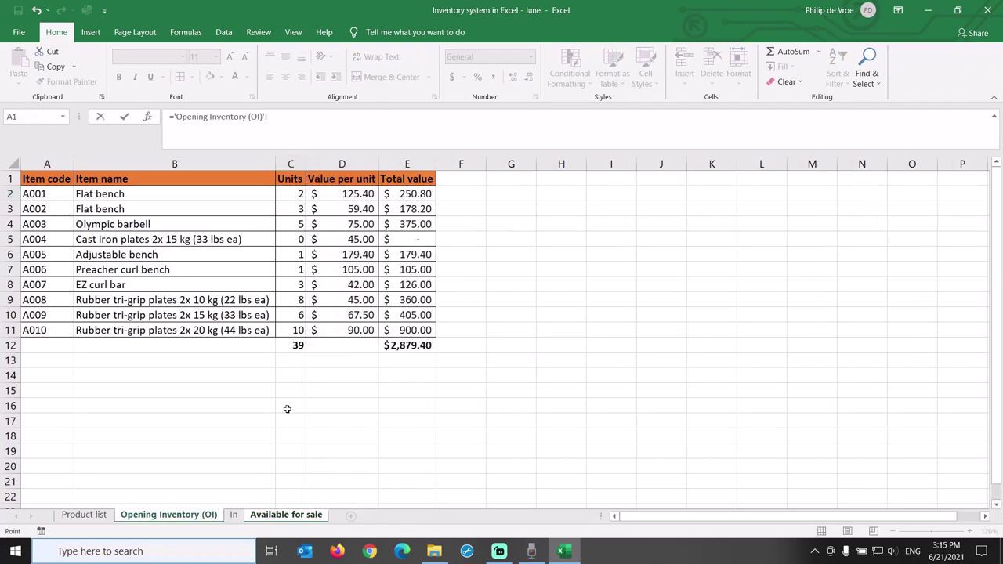
{"action": "left_click", "coordinate": [300, 196]}
{"action": "key", "text": "Return"}
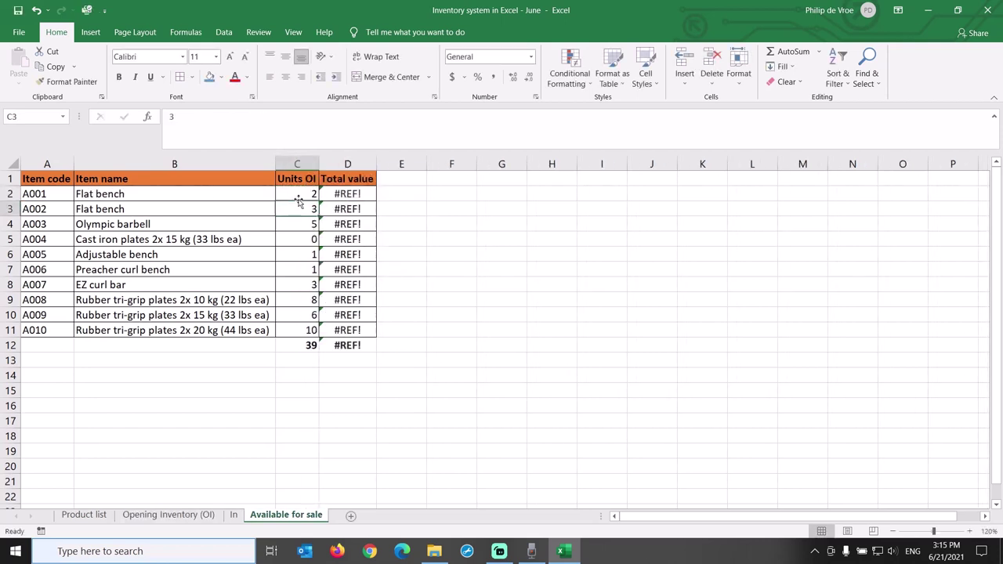
{"action": "left_click", "coordinate": [298, 201]}
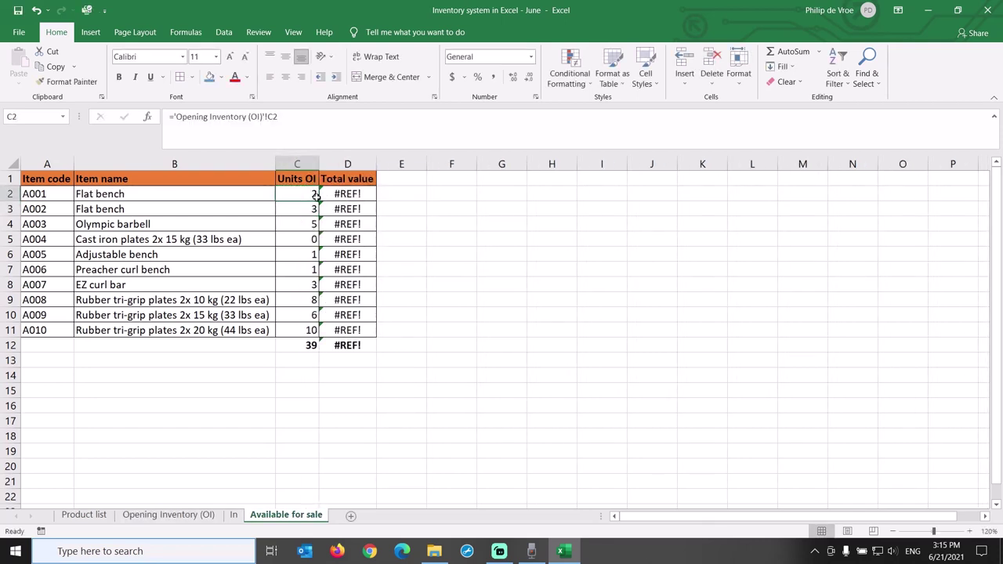
{"action": "left_click_drag", "start_coordinate": [319, 198], "coordinate": [318, 338]}
Insert two blank columns before the Total value column.
{"action": "left_click", "coordinate": [347, 164]}
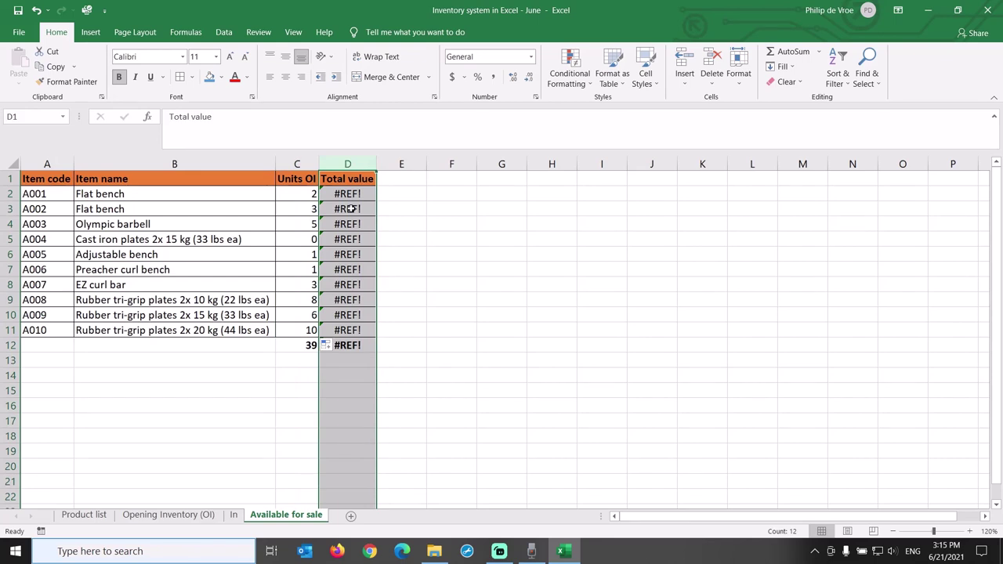
{"action": "key", "text": "ctrl+shift+equal"}
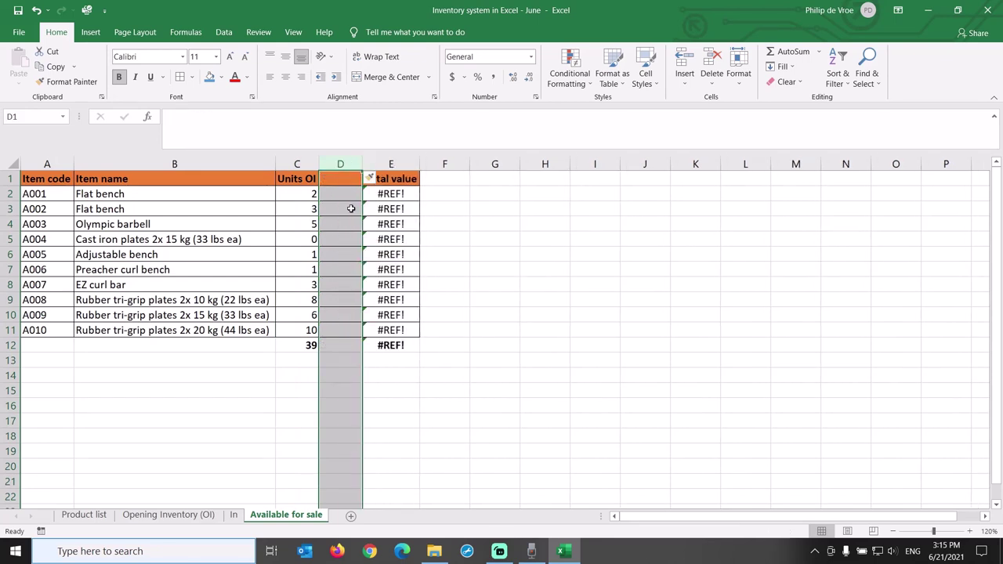
{"action": "key", "text": "ctrl+shift+equal"}
Enter the headers "Units In" in D1 and "Units AVS" in E1, and AutoFit column E.
{"action": "left_click", "coordinate": [347, 178]}
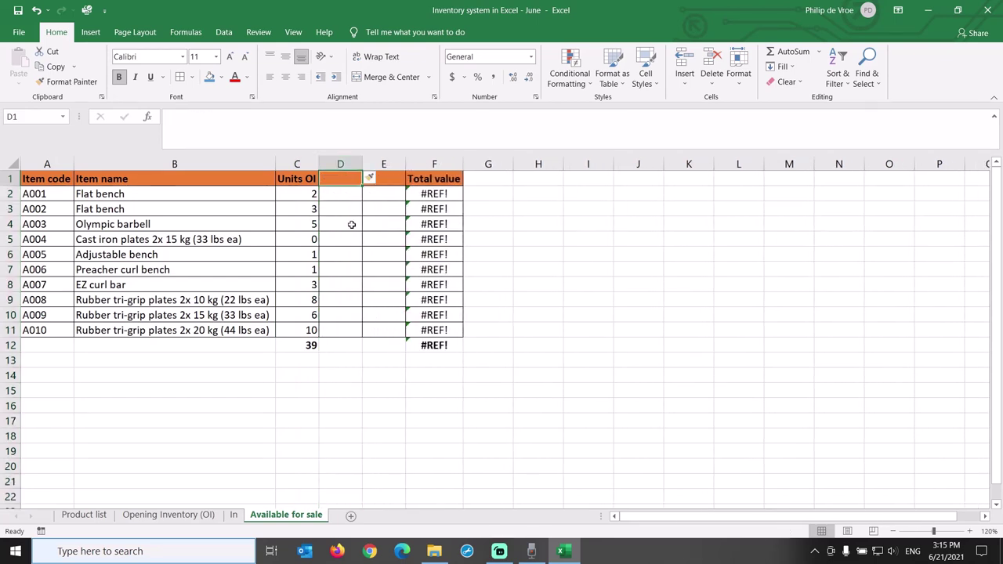
{"action": "type", "text": "Units In"}
{"action": "key", "text": "Tab"}
{"action": "type", "text": "Unit"}
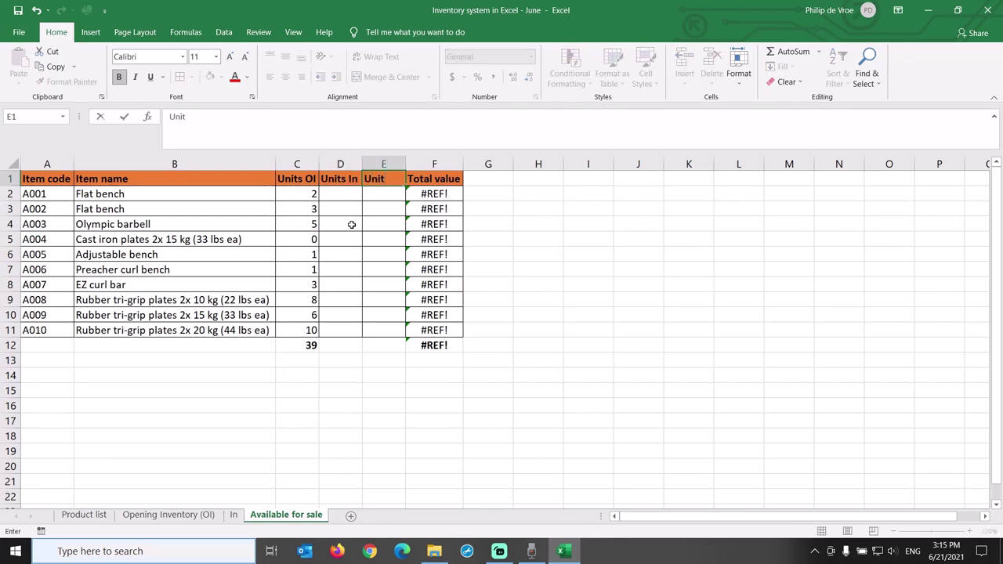
{"action": "type", "text": "s AVS"}
{"action": "key", "text": "Return"}
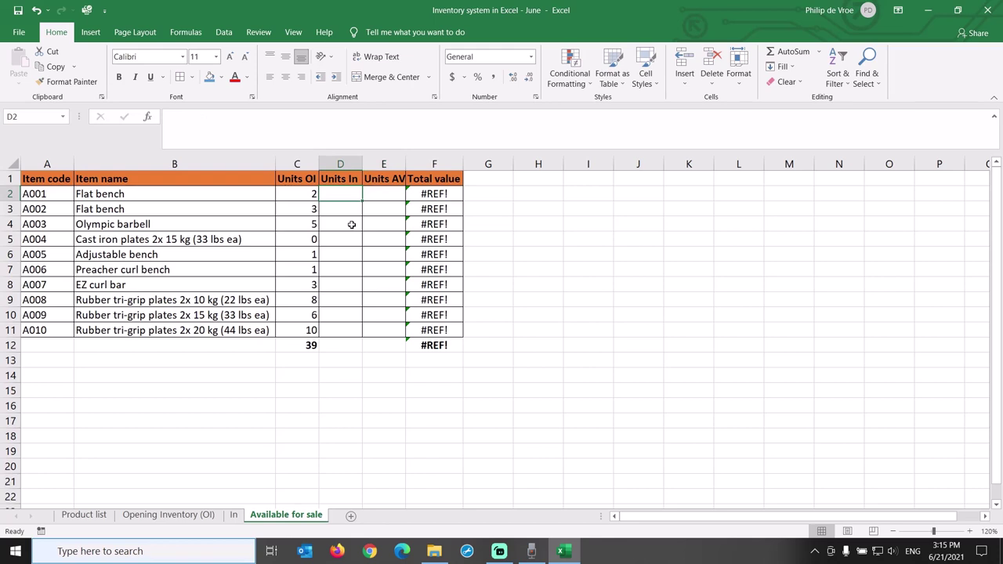
{"action": "double_click", "coordinate": [404, 163]}
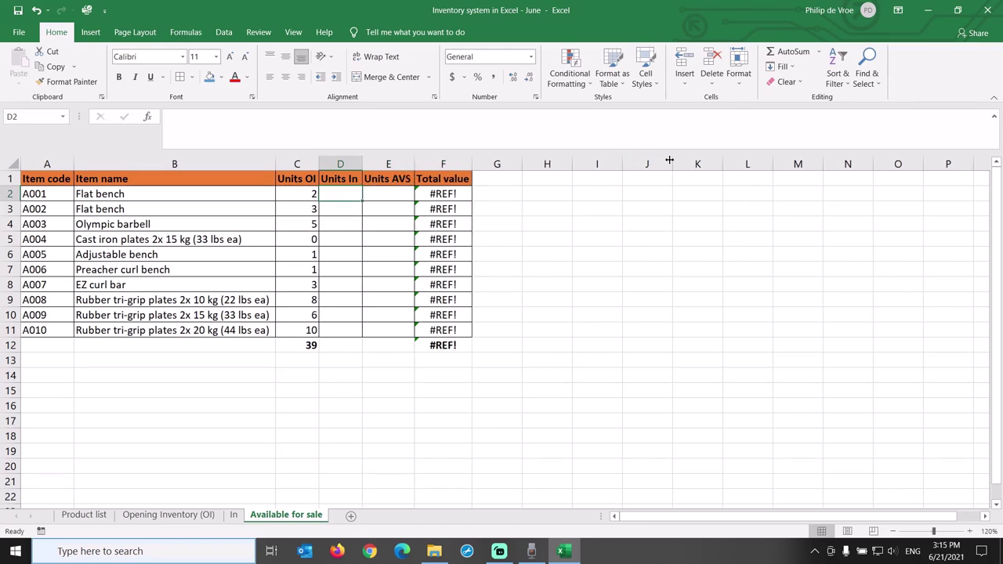
Insert a SUMIF function in D2 with the In sheet's item codes, In!C2:C16, as its range.
{"action": "left_click", "coordinate": [819, 52]}
{"action": "key", "text": "Escape"}
{"action": "type", "text": "="}
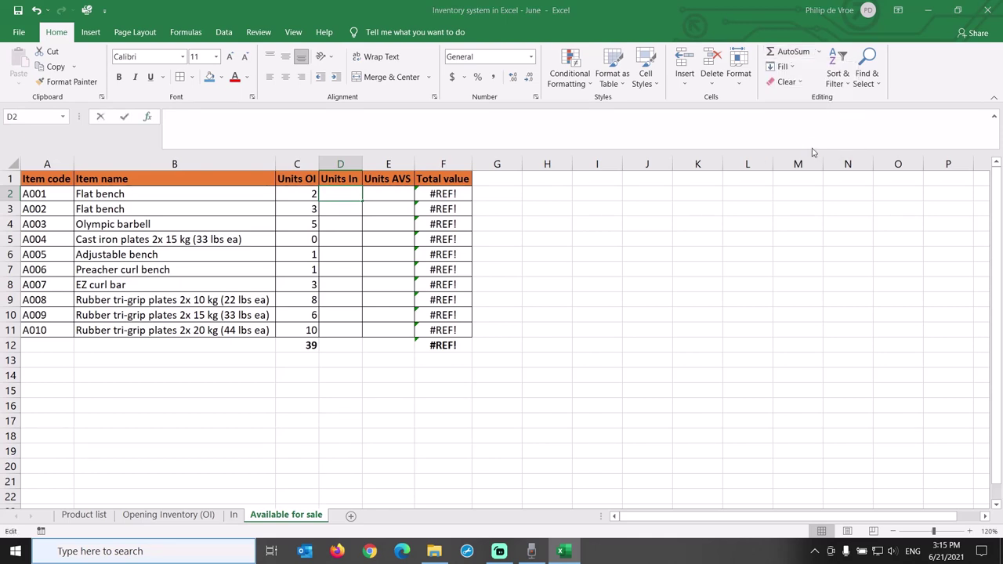
{"action": "type", "text": "sumif"}
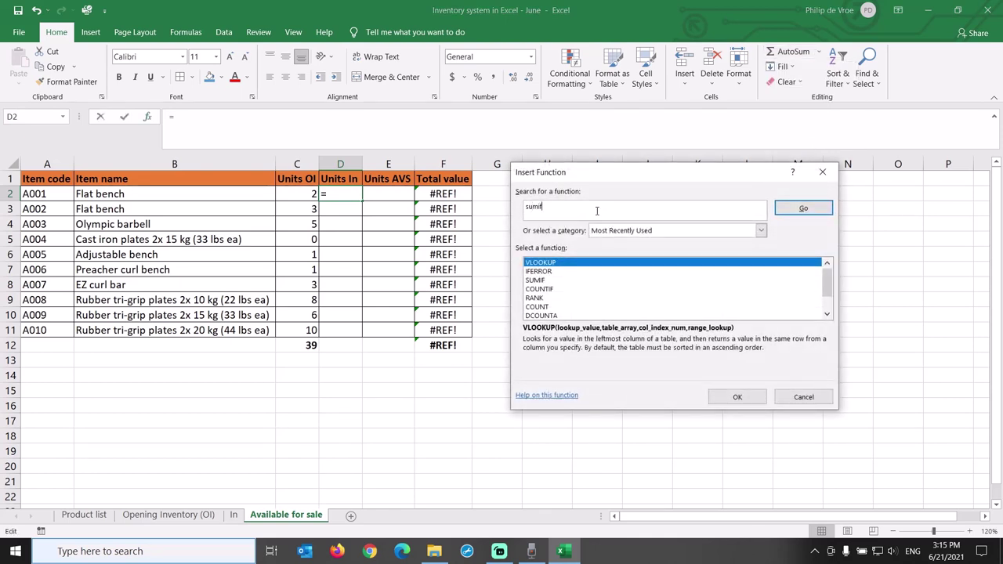
{"action": "left_click", "coordinate": [737, 397]}
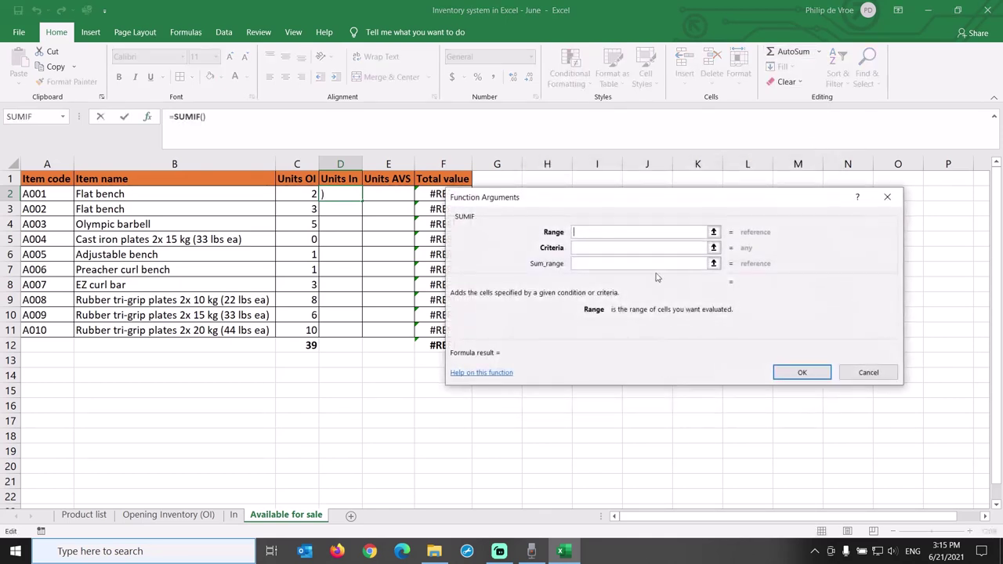
{"action": "left_click_drag", "start_coordinate": [608, 200], "coordinate": [652, 191]}
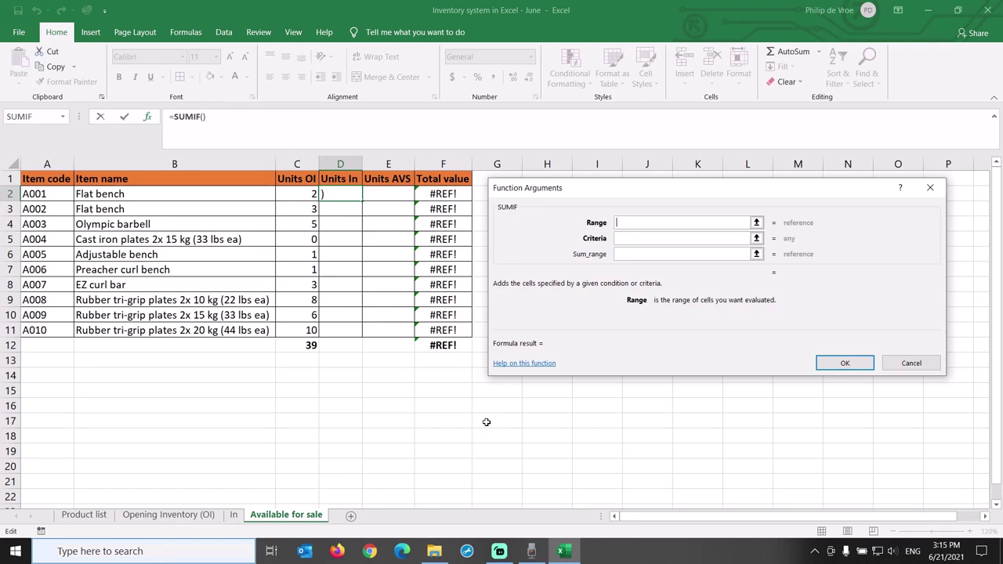
{"action": "left_click", "coordinate": [233, 515]}
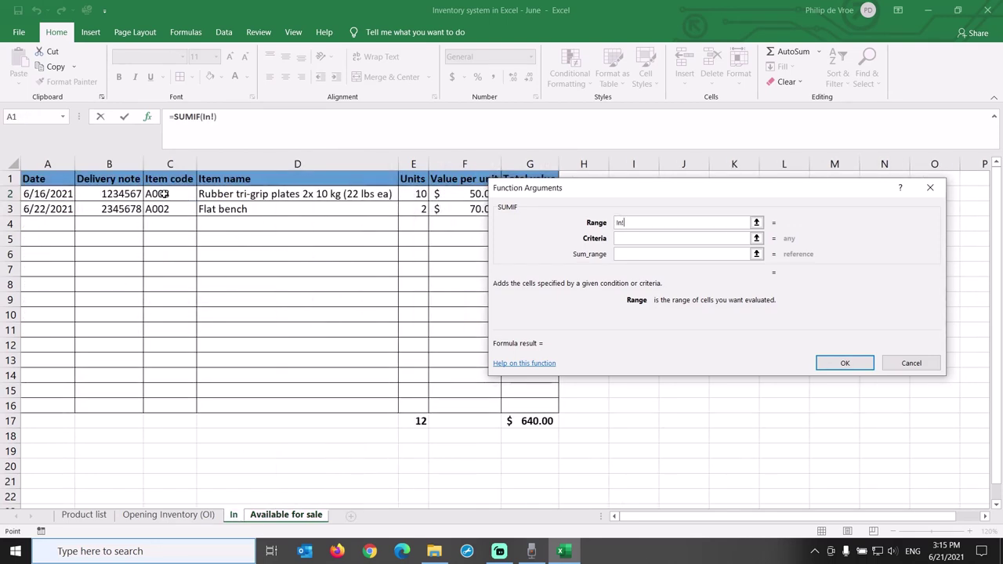
{"action": "left_click_drag", "start_coordinate": [166, 194], "coordinate": [172, 405]}
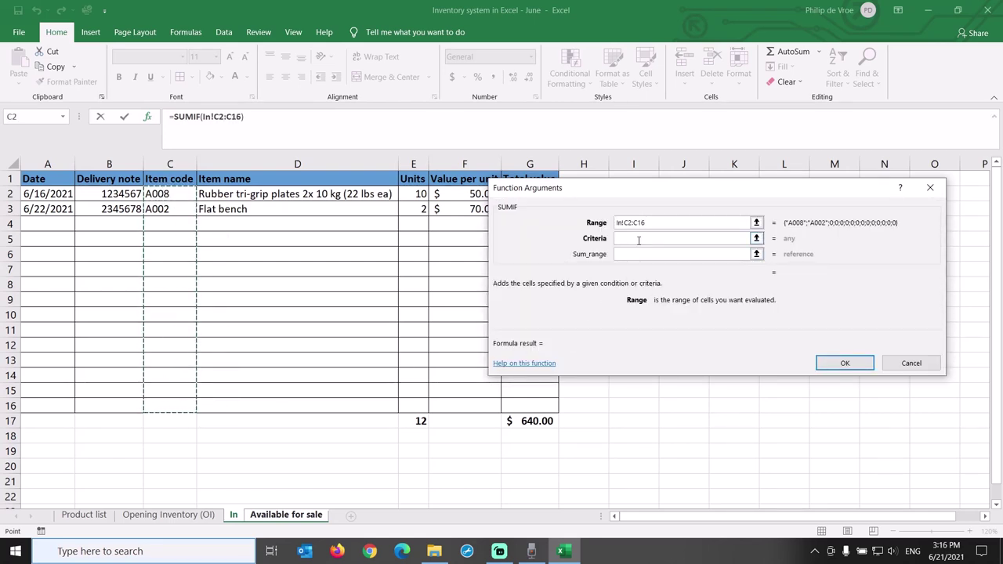
Set the SUMIF criteria to A2 and the sum range to In!E2:E16, completing the formula in D2.
{"action": "left_click", "coordinate": [638, 240]}
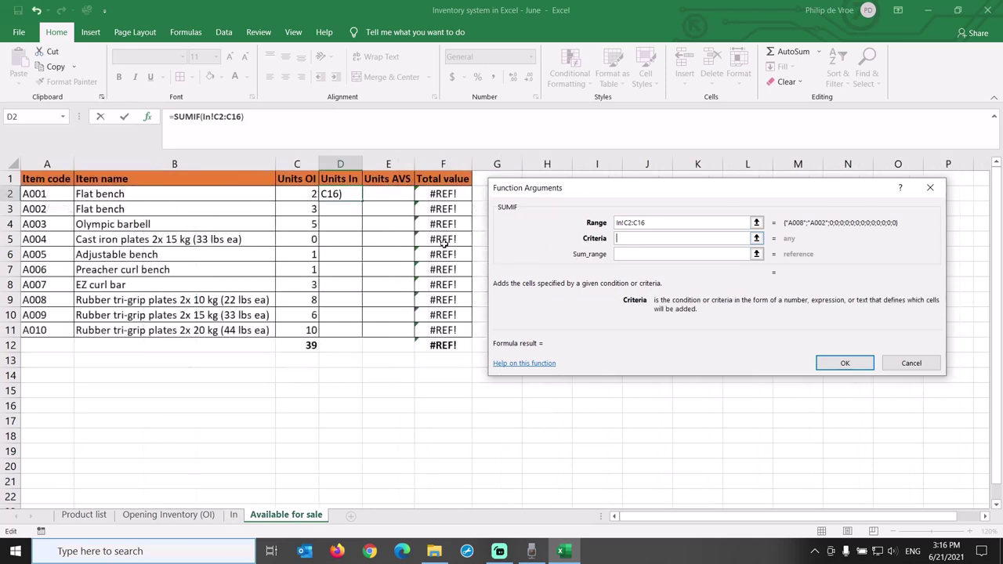
{"action": "left_click", "coordinate": [62, 192]}
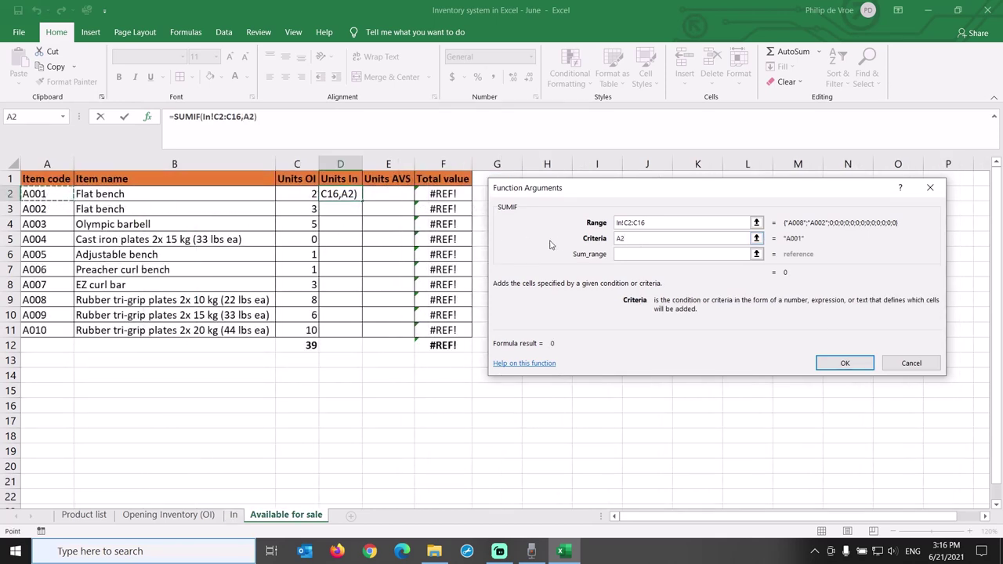
{"action": "left_click", "coordinate": [630, 254]}
{"action": "left_click", "coordinate": [233, 515]}
{"action": "left_click_drag", "start_coordinate": [416, 193], "coordinate": [416, 406]}
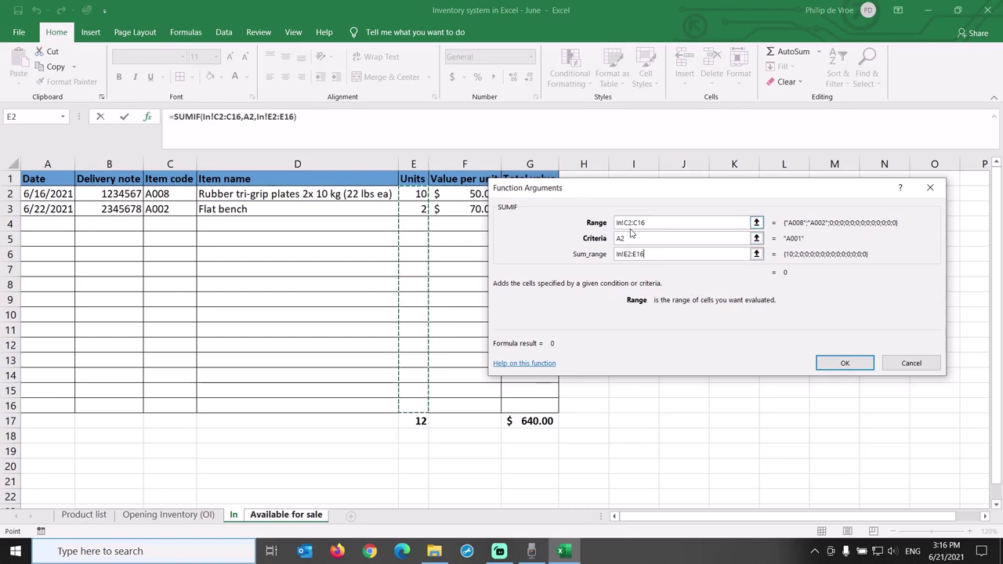
{"action": "left_click", "coordinate": [840, 363]}
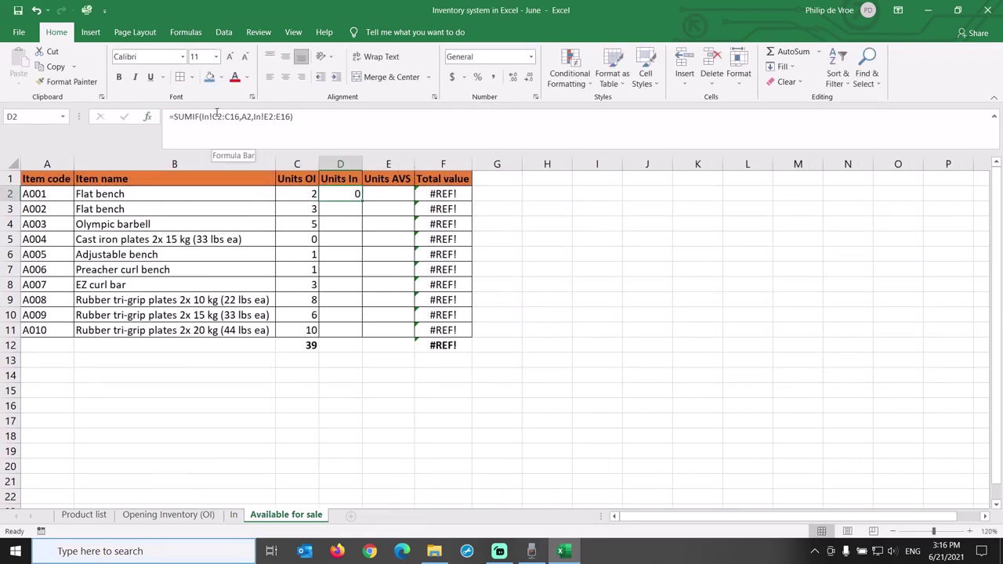
Lock the rows of both ranges in D2's formula so it reads =SUMIF(In!C$2:C$16,A2,In!E$2:E$16).
{"action": "left_click", "coordinate": [218, 116]}
{"action": "type", "text": "$"}
{"action": "key", "text": "Right"}
{"action": "key", "text": "Right"}
{"action": "key", "text": "Right"}
{"action": "type", "text": "$"}
{"action": "key", "text": "Right"}
{"action": "key", "text": "Right"}
{"action": "key", "text": "Right"}
{"action": "key", "text": "Right"}
{"action": "key", "text": "Right"}
{"action": "key", "text": "Right"}
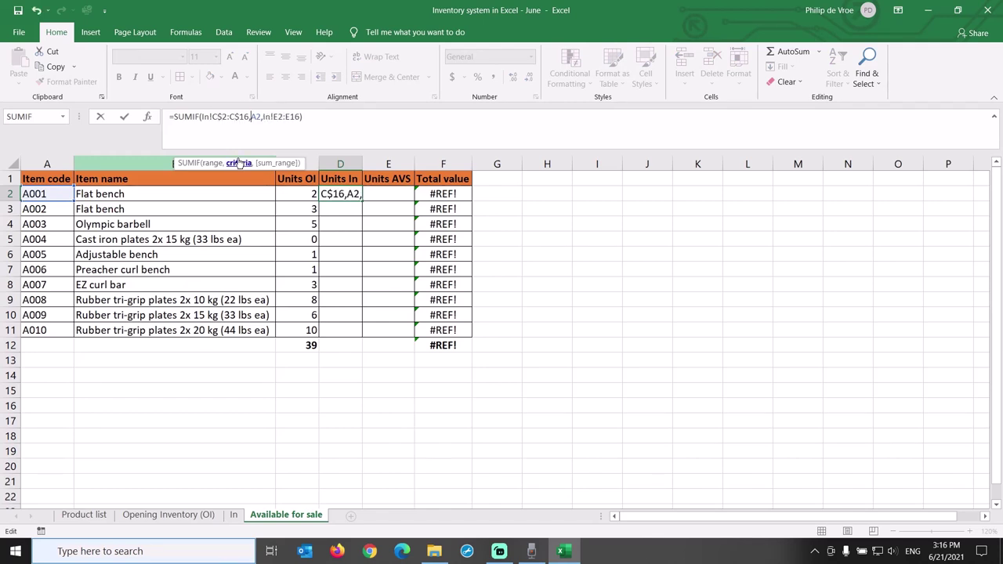
{"action": "type", "text": "$"}
{"action": "key", "text": "Right"}
{"action": "key", "text": "Right"}
{"action": "key", "text": "Right"}
{"action": "type", "text": "$"}
{"action": "key", "text": "Return"}
{"action": "key", "text": "Up"}
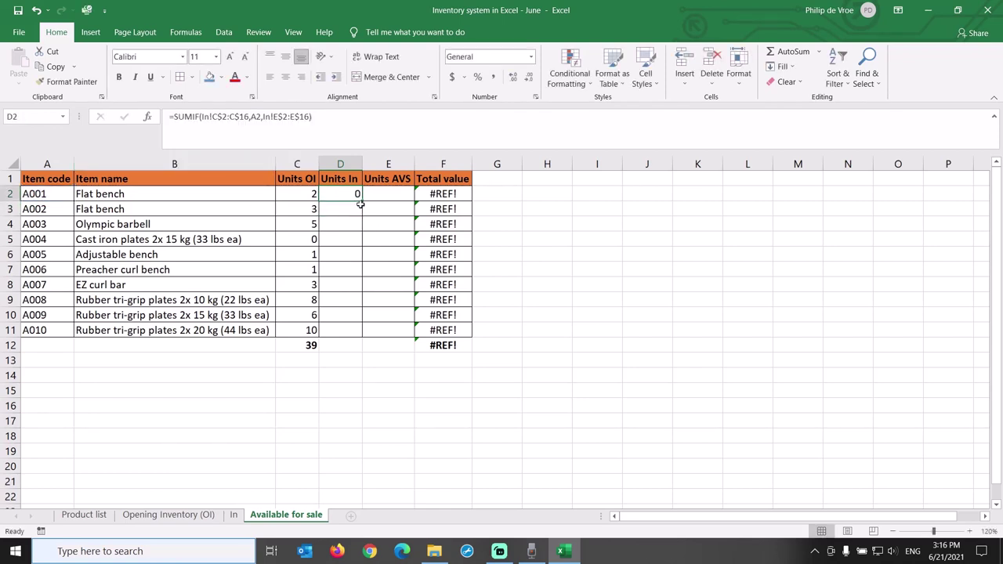
Fill the SUMIF formula down to D11 and total the Units In column in D12 with =SUM(D2:D11).
{"action": "left_click_drag", "start_coordinate": [360, 198], "coordinate": [361, 333]}
{"action": "left_click", "coordinate": [336, 349]}
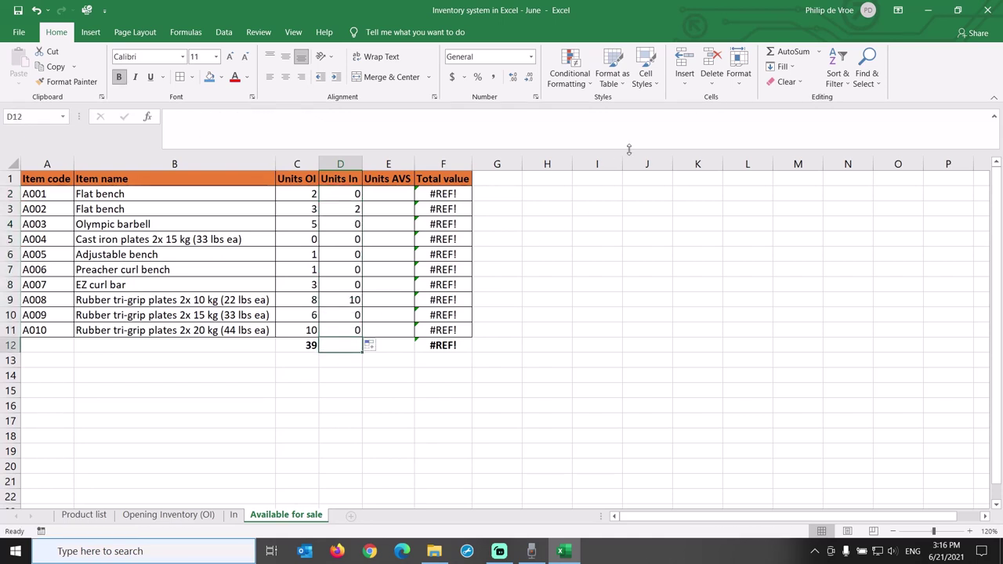
{"action": "left_click", "coordinate": [787, 52]}
{"action": "key", "text": "Return"}
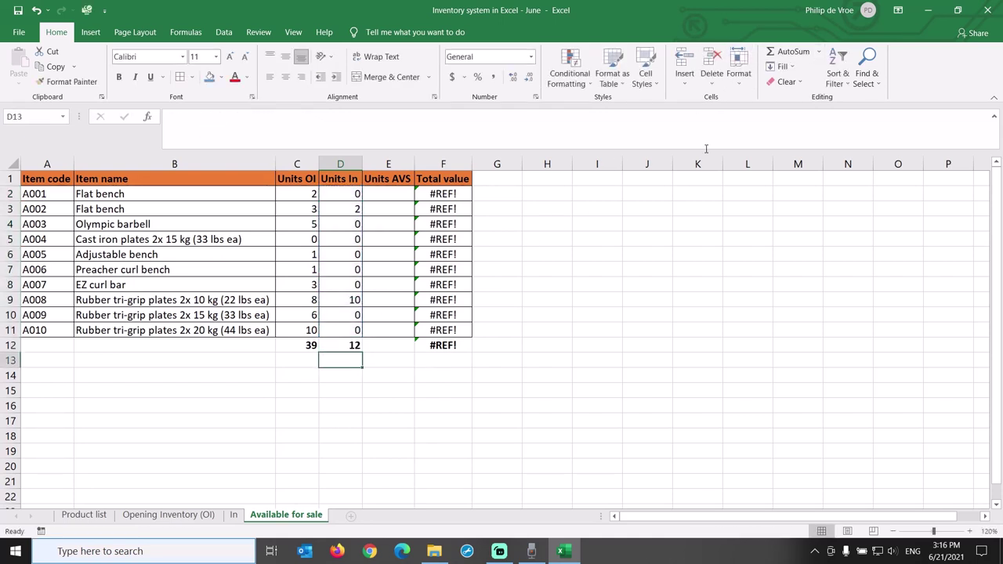
{"action": "key", "text": "Up"}
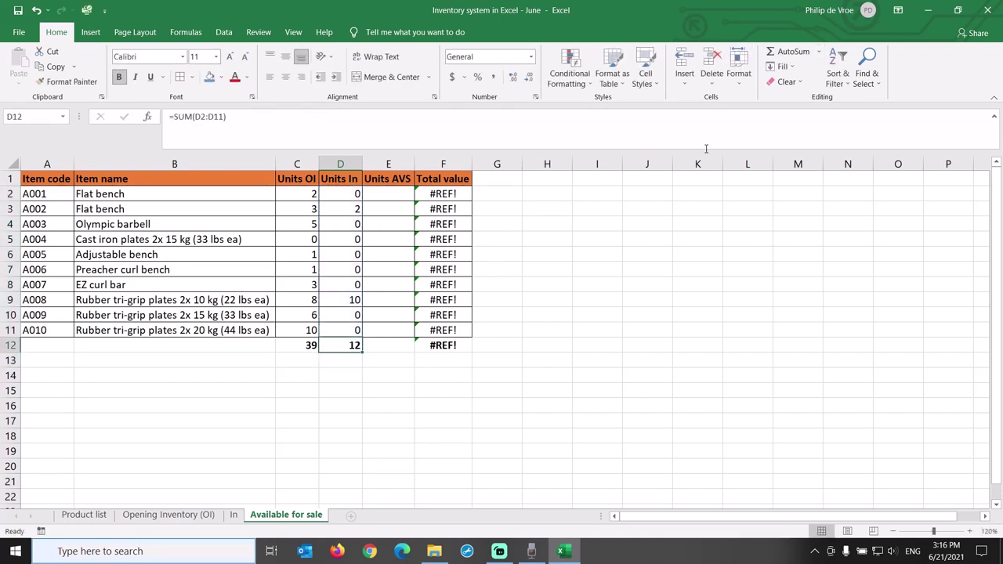
{"action": "left_click", "coordinate": [233, 514]}
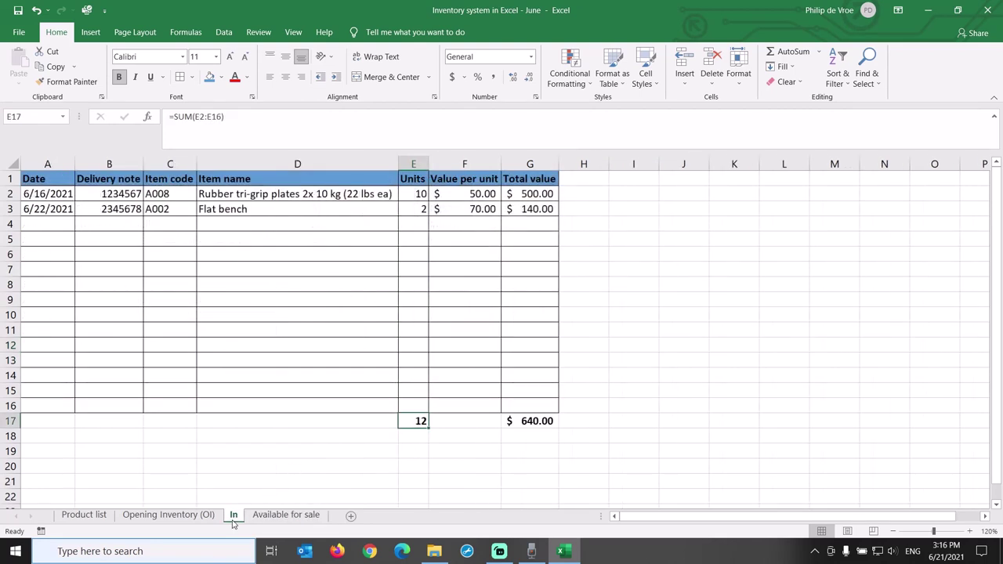
{"action": "left_click", "coordinate": [274, 515]}
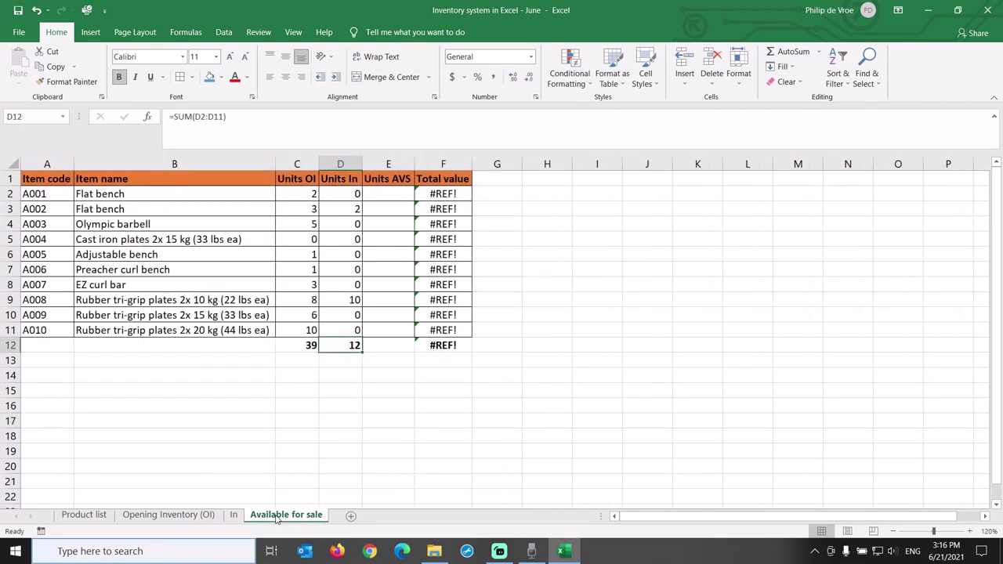
{"action": "left_click", "coordinate": [235, 516]}
{"action": "left_click", "coordinate": [270, 518]}
Enter =SUM(C2:D2) in E2 under Units AVS and fill it down to E11.
{"action": "left_click", "coordinate": [399, 195]}
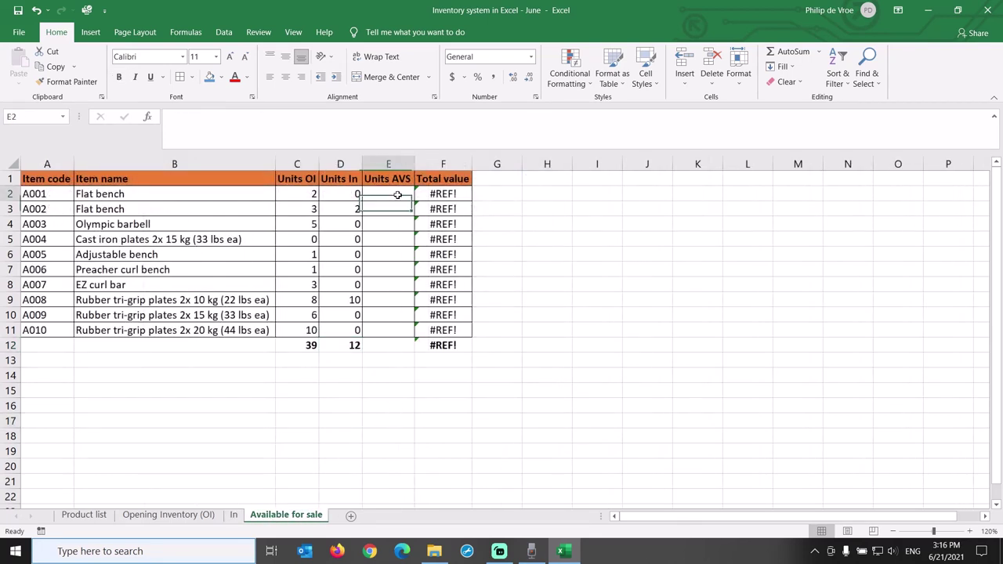
{"action": "left_click", "coordinate": [787, 52]}
{"action": "key", "text": "Return"}
{"action": "key", "text": "Up"}
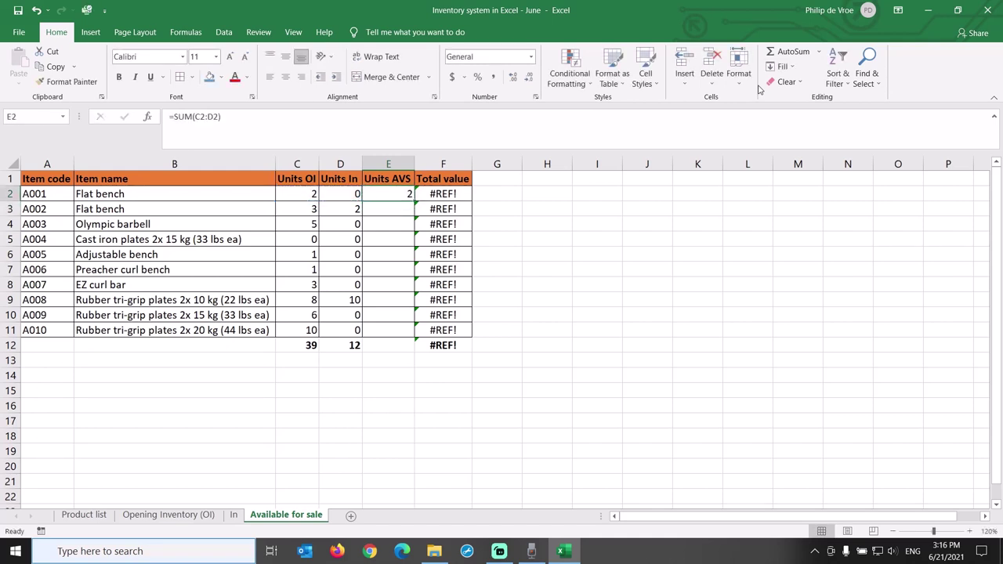
{"action": "double_click", "coordinate": [414, 202]}
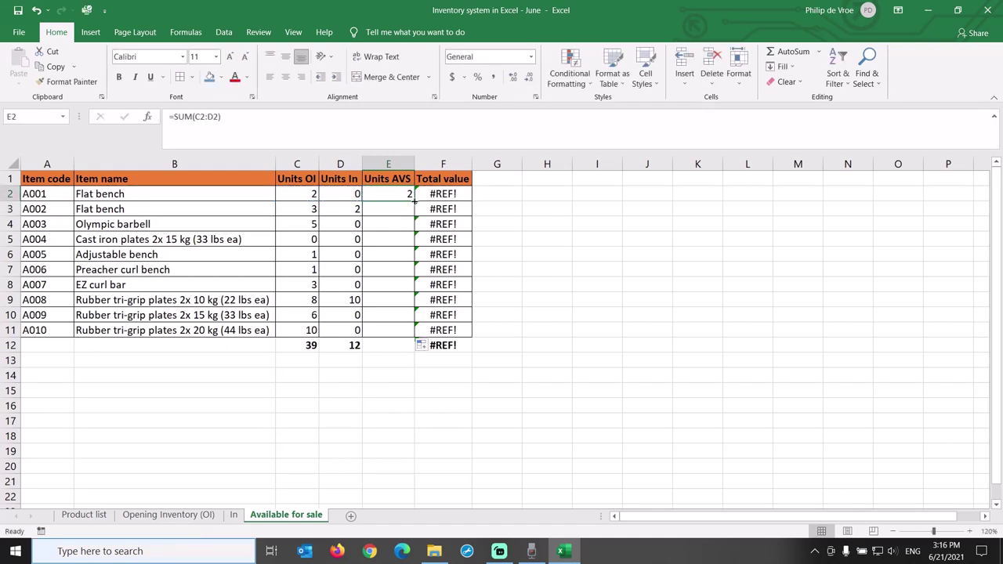
Total the Units AVS column in E12 with =SUM(E2:E11).
{"action": "left_click", "coordinate": [385, 346]}
{"action": "key", "text": "Delete"}
{"action": "left_click", "coordinate": [787, 52]}
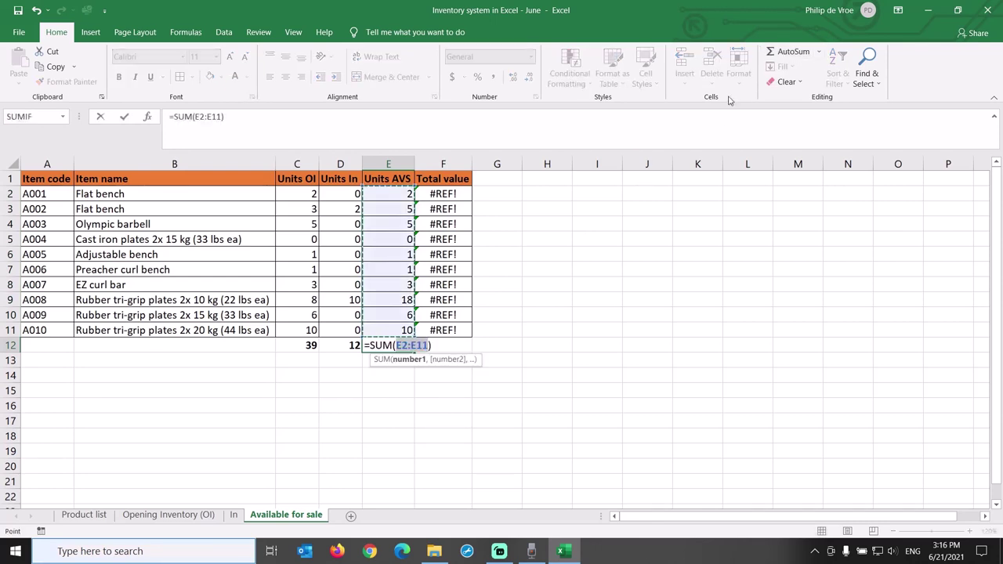
{"action": "key", "text": "Return"}
{"action": "key", "text": "Up"}
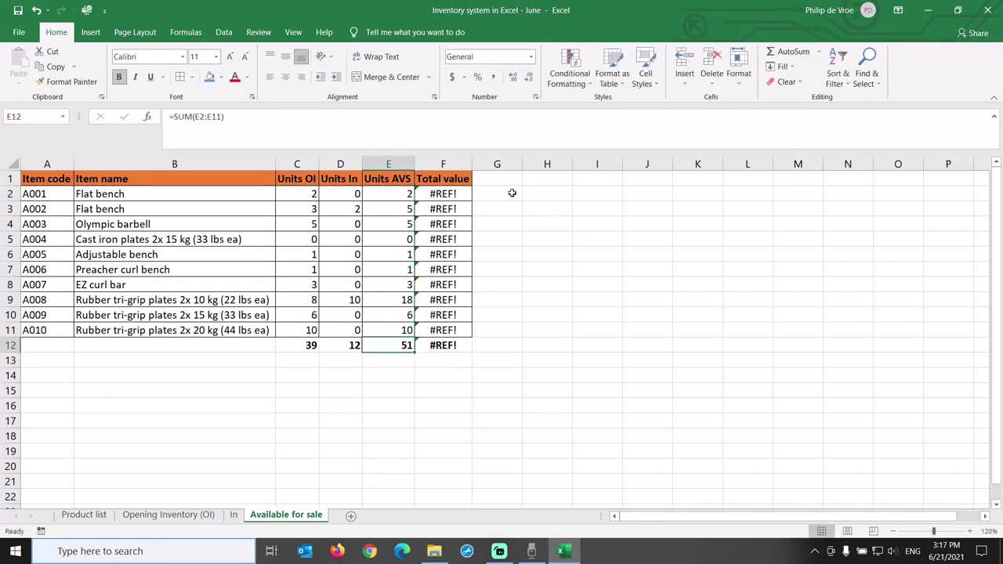
Change the header in F1 to "Value OI".
{"action": "left_click", "coordinate": [449, 180]}
{"action": "type", "text": "A"}
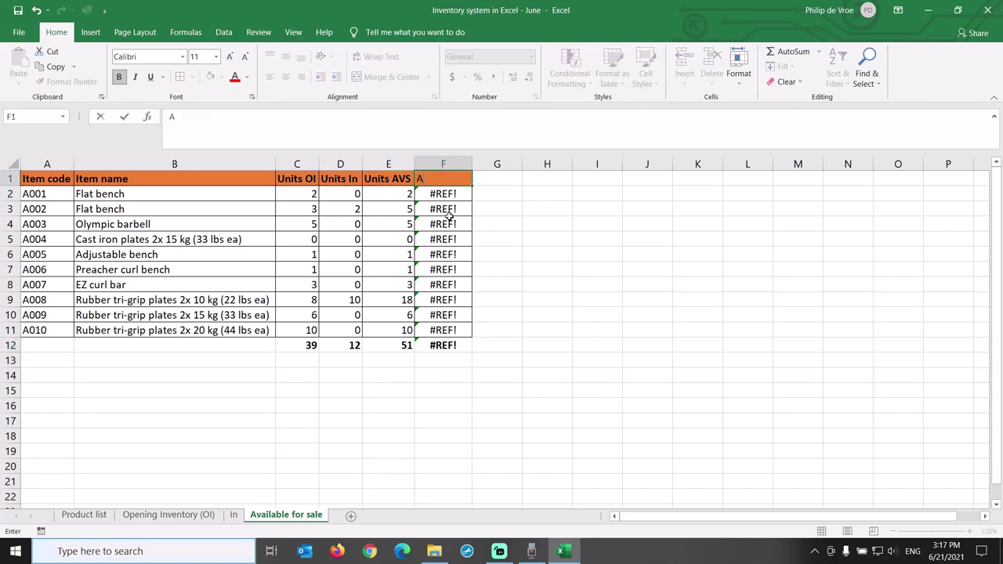
{"action": "type", "text": "alue OI"}
{"action": "key", "text": "Return"}
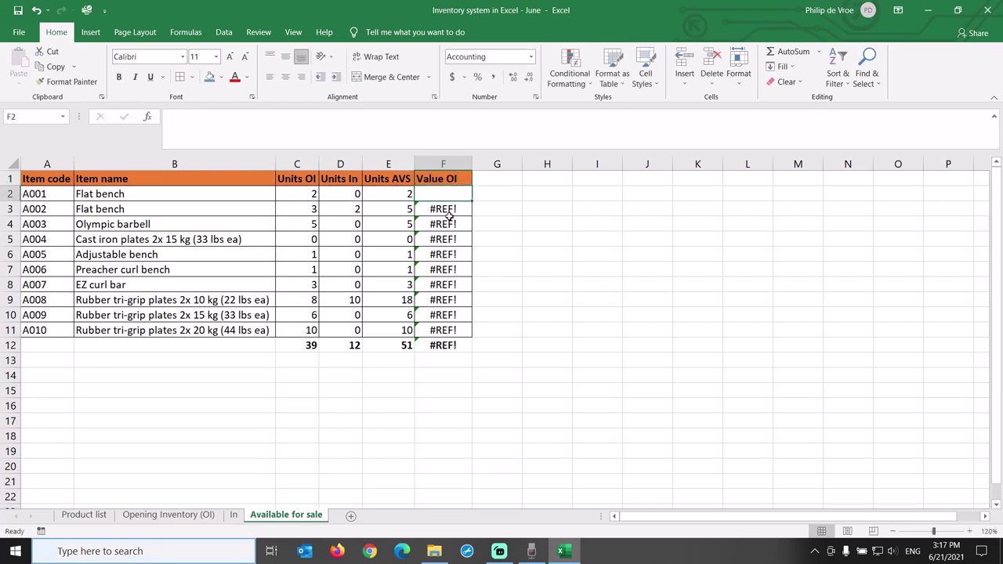
Link F2 to the opening total value with ='Opening Inventory (OI)'!E2 and fill the formula down to F11.
{"action": "type", "text": "="}
{"action": "left_click", "coordinate": [168, 515]}
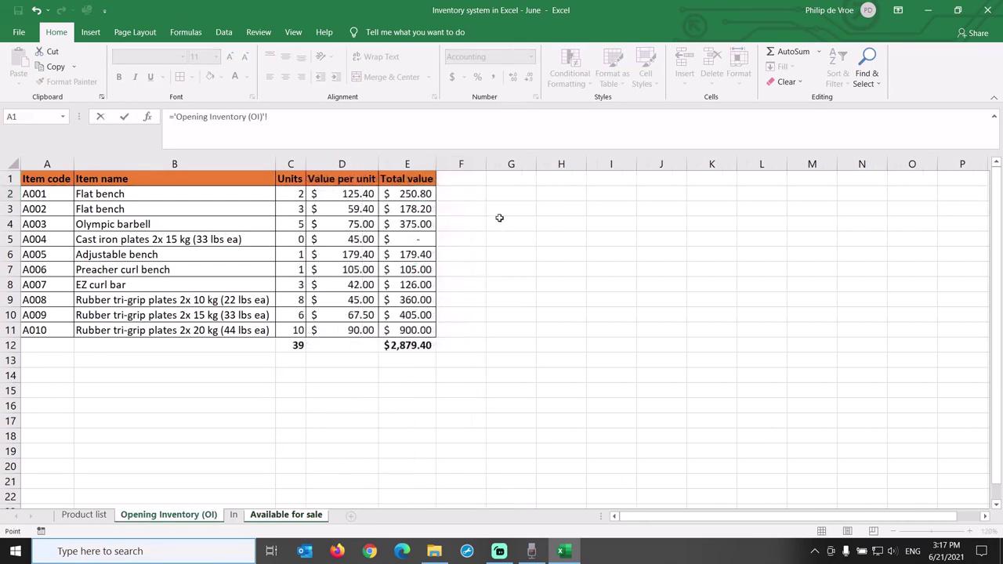
{"action": "left_click", "coordinate": [415, 195]}
{"action": "key", "text": "Return"}
{"action": "key", "text": "Up"}
{"action": "left_click_drag", "start_coordinate": [471, 200], "coordinate": [471, 337]}
Copy the whole Value OI column into columns G and H.
{"action": "left_click", "coordinate": [445, 162]}
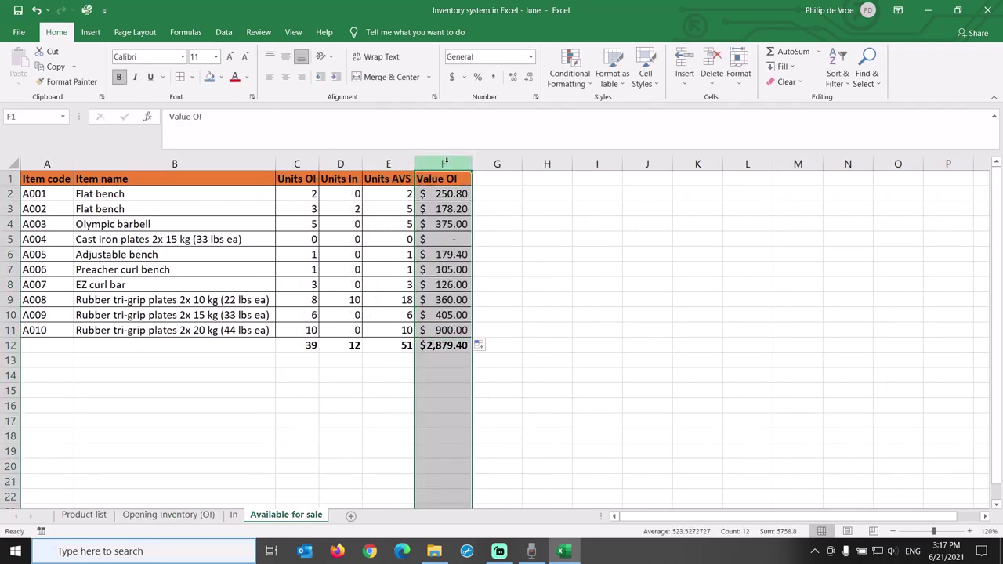
{"action": "key", "text": "ctrl+c"}
{"action": "left_click", "coordinate": [497, 163]}
{"action": "key", "text": "ctrl+v"}
{"action": "left_click", "coordinate": [551, 163]}
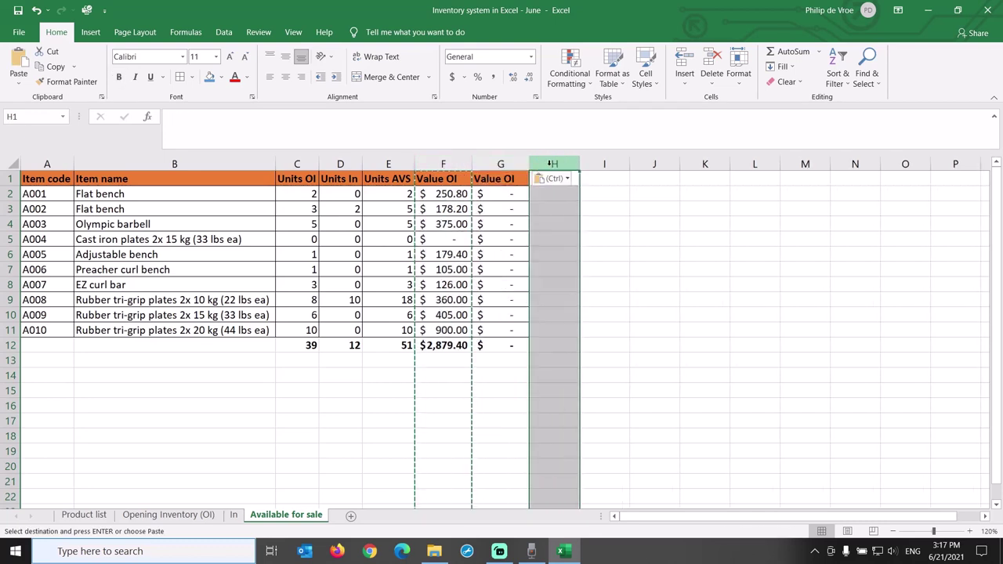
{"action": "key", "text": "ctrl+v"}
Change the header in G1 to "Value In" and the header in H1 to "Value AVS".
{"action": "left_click", "coordinate": [500, 179]}
{"action": "left_click", "coordinate": [462, 120]}
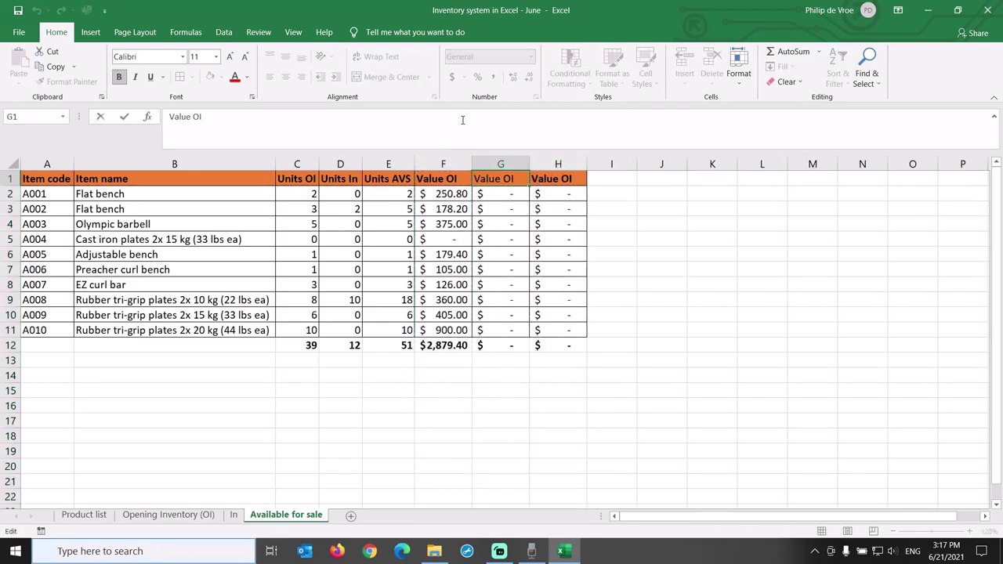
{"action": "key", "text": "BackSpace"}
{"action": "key", "text": "BackSpace"}
{"action": "type", "text": "In"}
{"action": "key", "text": "Tab"}
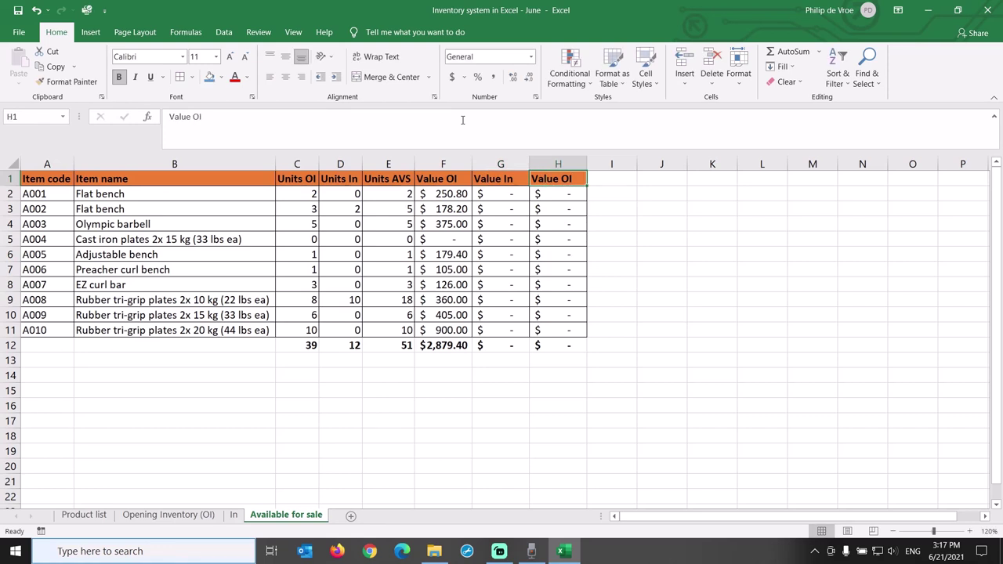
{"action": "left_click", "coordinate": [462, 122]}
{"action": "key", "text": "BackSpace"}
{"action": "key", "text": "BackSpace"}
{"action": "type", "text": "A"}
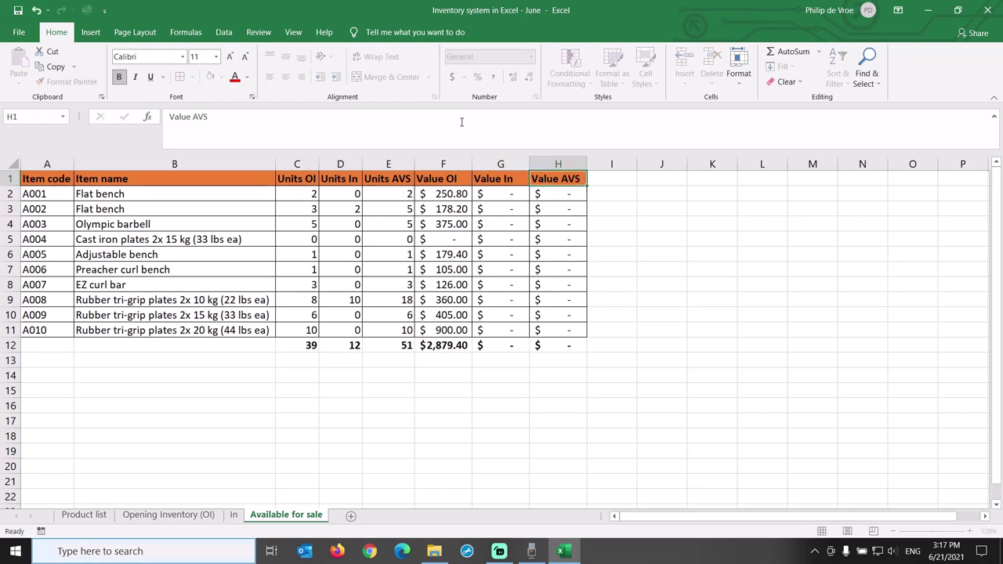
{"action": "type", "text": "VS"}
Clear the first Value In cell, G2, and insert a SUMIF function there.
{"action": "left_click", "coordinate": [501, 193]}
{"action": "key", "text": "Delete"}
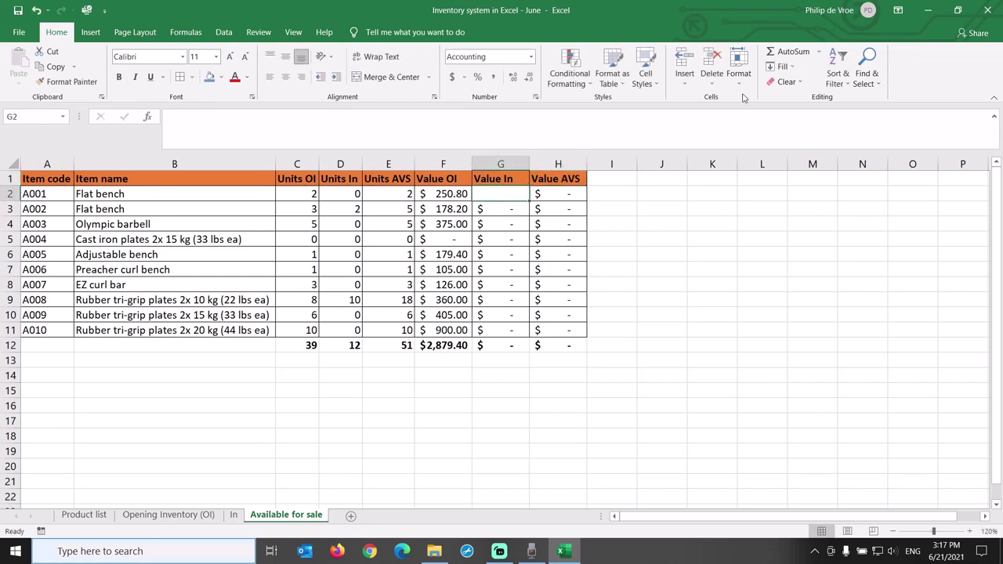
{"action": "left_click", "coordinate": [819, 52]}
{"action": "left_click", "coordinate": [813, 148]}
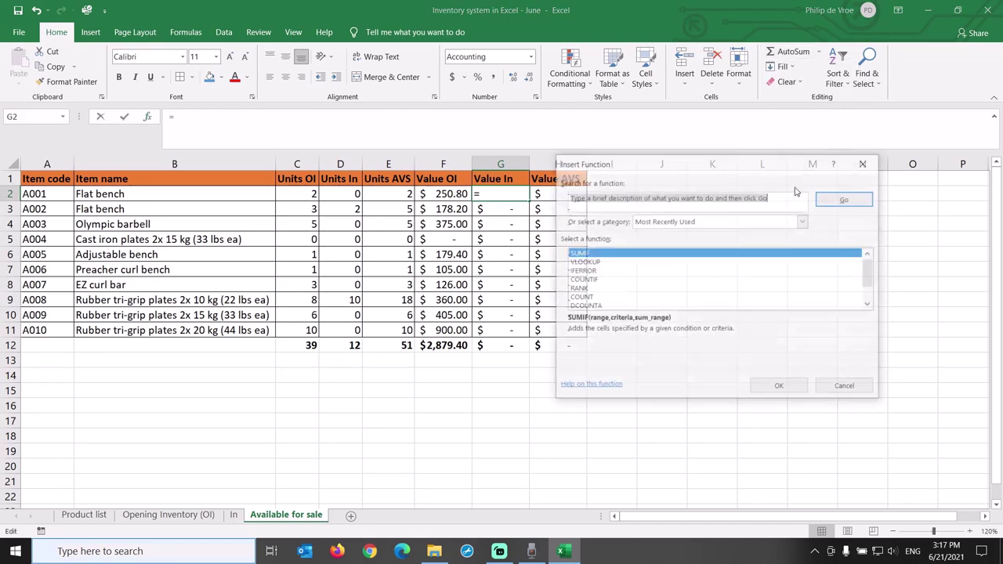
{"action": "left_click", "coordinate": [779, 387]}
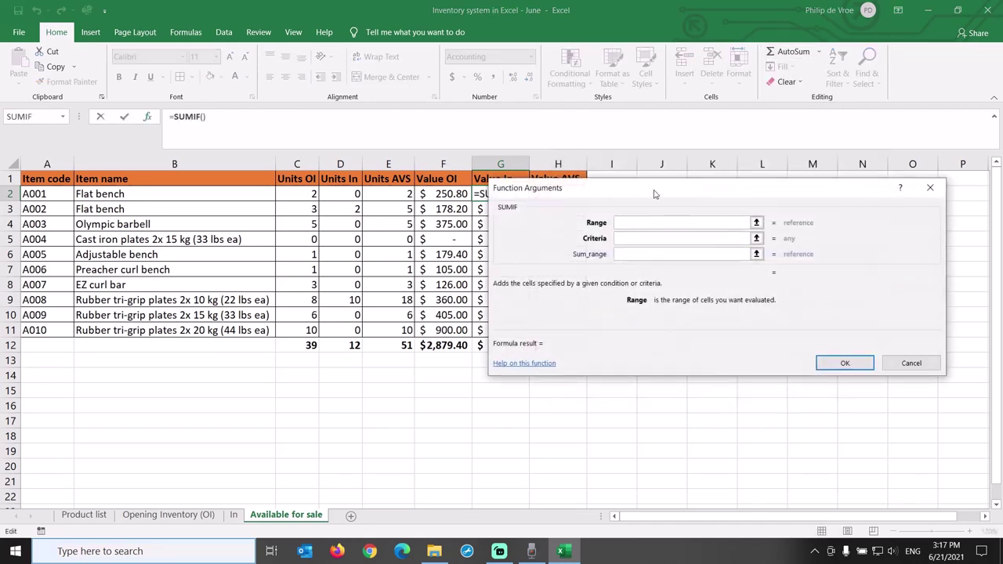
Set the SUMIF range to the item codes on the In sheet with locked rows, In!C$2:C$16.
{"action": "left_click_drag", "start_coordinate": [655, 190], "coordinate": [719, 198]}
{"action": "left_click", "coordinate": [234, 515]}
{"action": "left_click_drag", "start_coordinate": [159, 201], "coordinate": [169, 406]}
{"action": "key", "text": "Tab"}
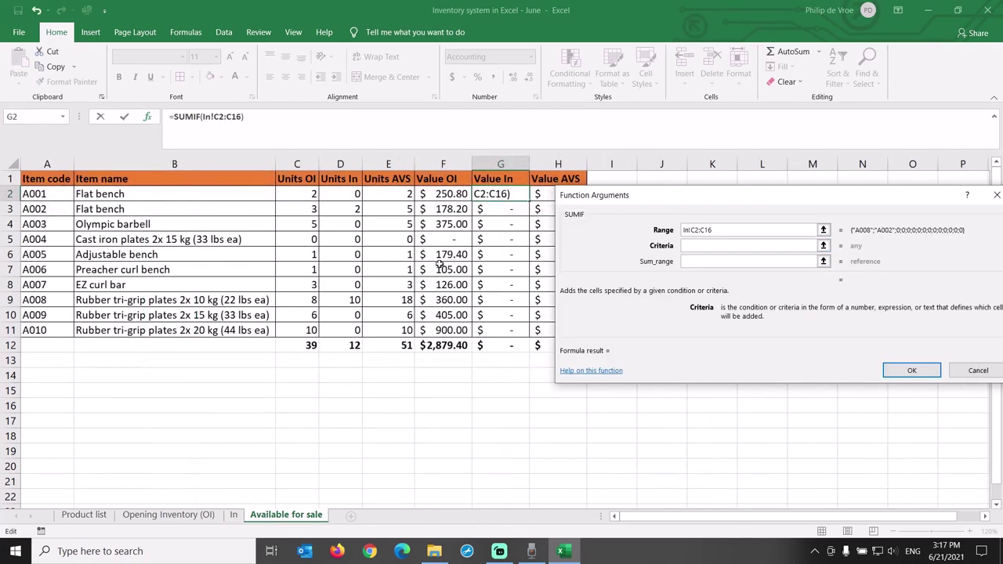
{"action": "left_click", "coordinate": [693, 230]}
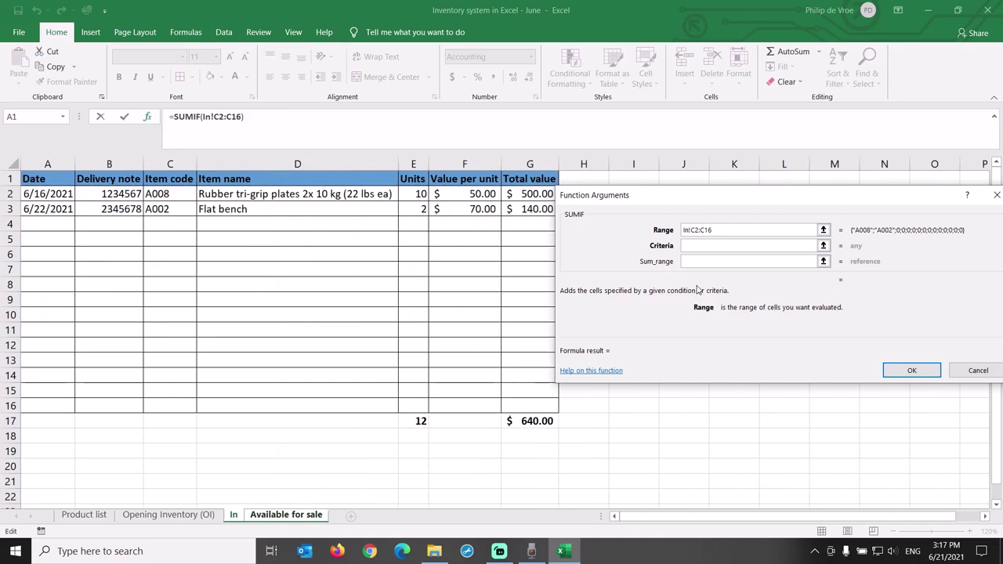
{"action": "key", "text": "F4"}
{"action": "key", "text": "F4"}
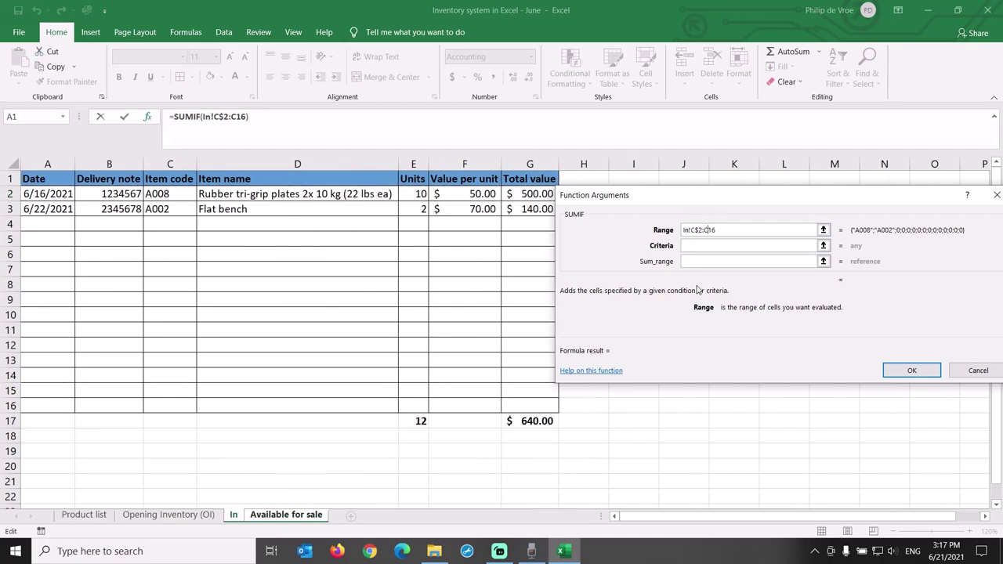
Use item code A2 as the SUMIF criteria and the In sheet's total values G2:G16 as the sum range.
{"action": "left_click", "coordinate": [680, 245]}
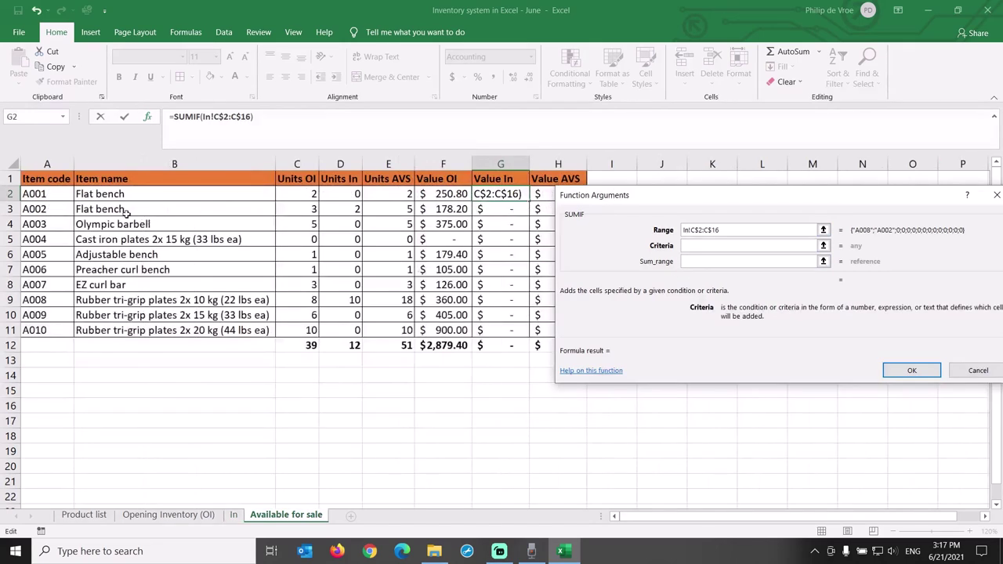
{"action": "left_click", "coordinate": [59, 196]}
{"action": "key", "text": "Tab"}
{"action": "left_click", "coordinate": [234, 515]}
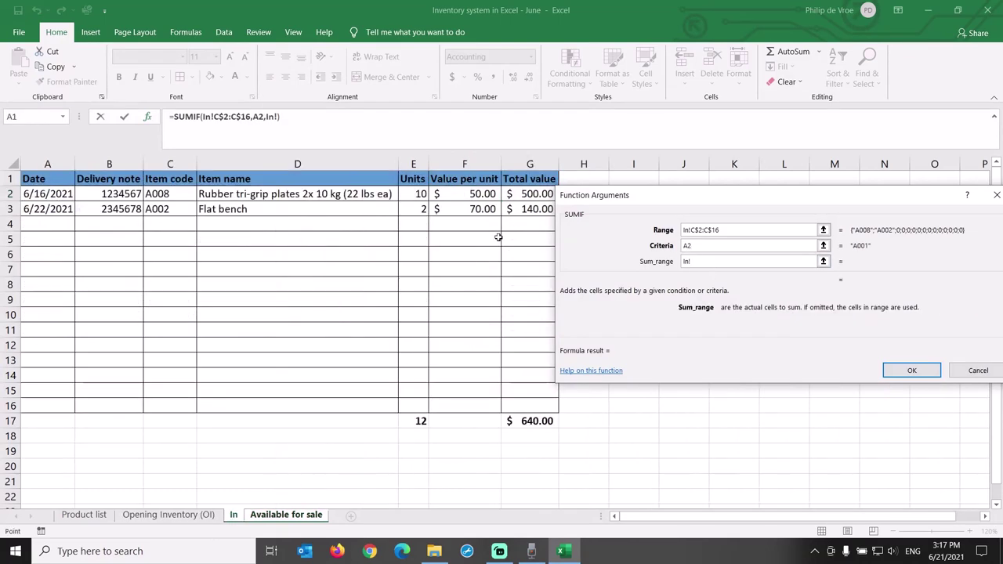
{"action": "left_click_drag", "start_coordinate": [522, 194], "coordinate": [537, 405]}
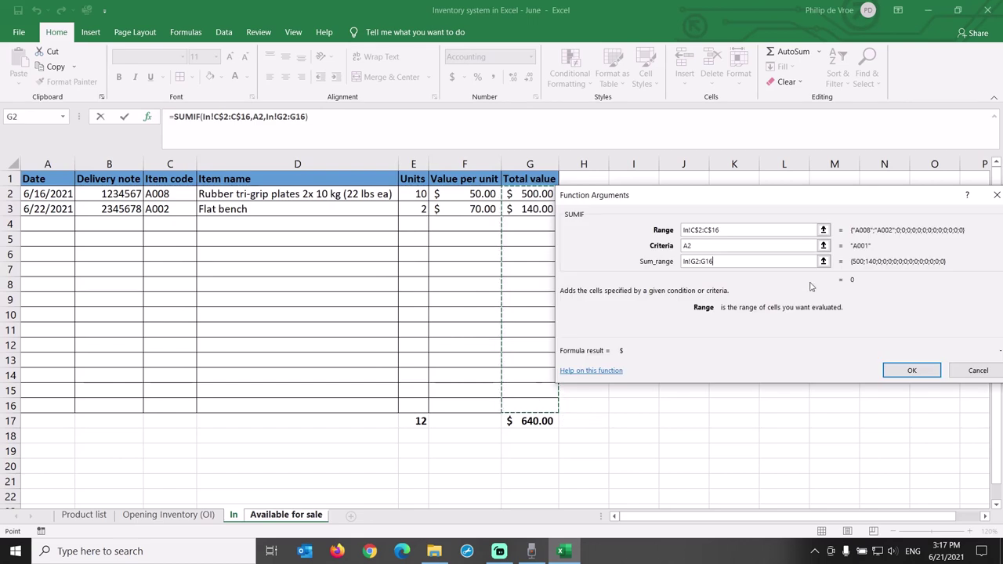
Lock the rows of the sum range as In!G$2:G$16 and complete the SUMIF formula.
{"action": "left_click", "coordinate": [694, 261]}
{"action": "type", "text": "$"}
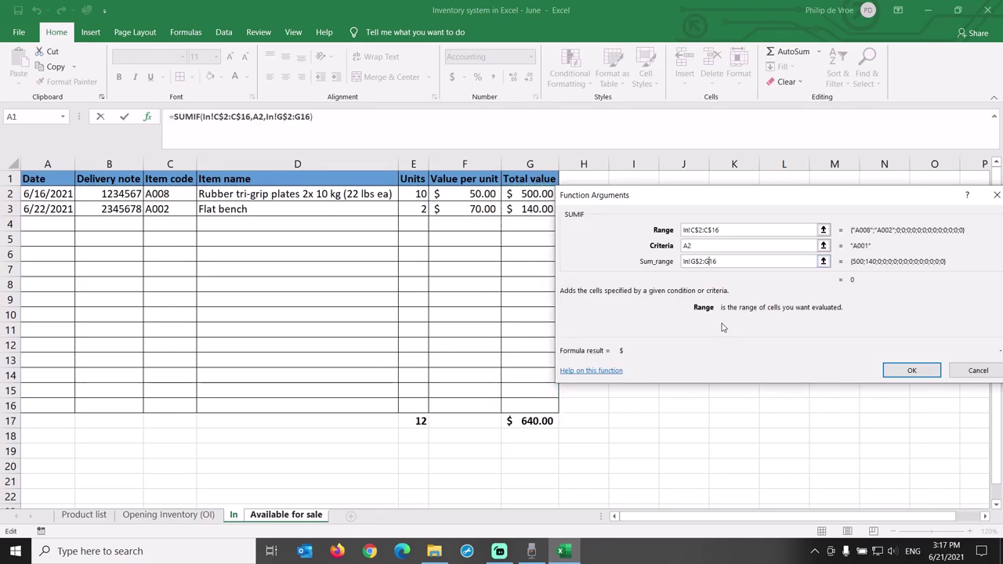
{"action": "key", "text": "Right"}
{"action": "key", "text": "Right"}
{"action": "key", "text": "Right"}
{"action": "type", "text": "$"}
{"action": "left_click", "coordinate": [911, 370]}
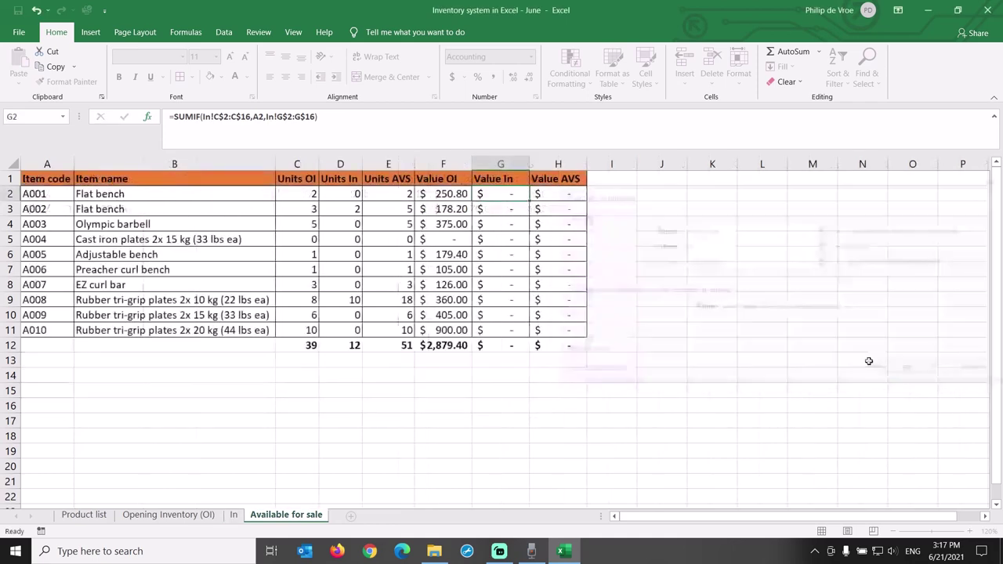
Fill the SUMIF formula down to G11 and compare the Value In total with the total on the In sheet.
{"action": "left_click_drag", "start_coordinate": [529, 202], "coordinate": [524, 333]}
{"action": "left_click", "coordinate": [502, 345]}
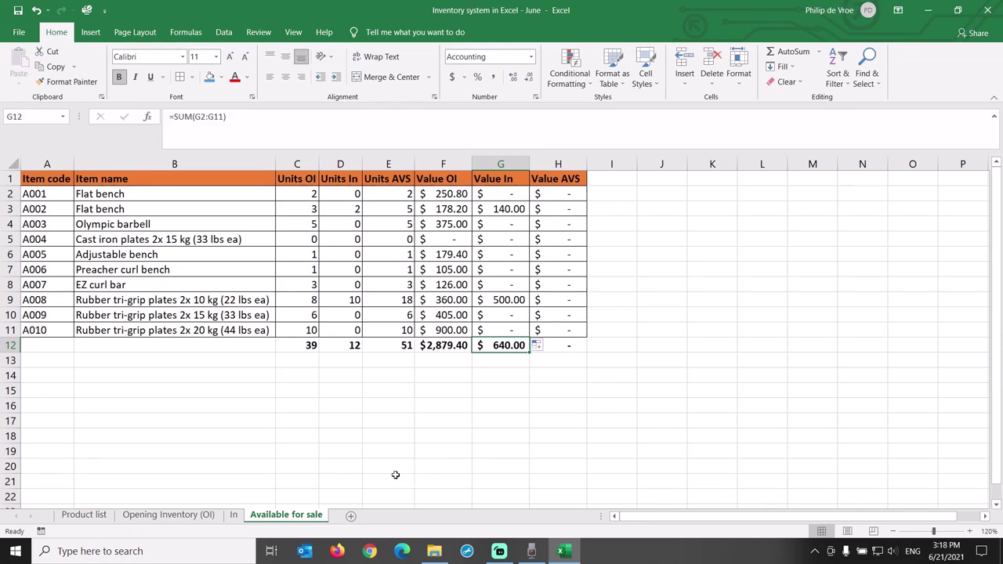
{"action": "left_click", "coordinate": [235, 515]}
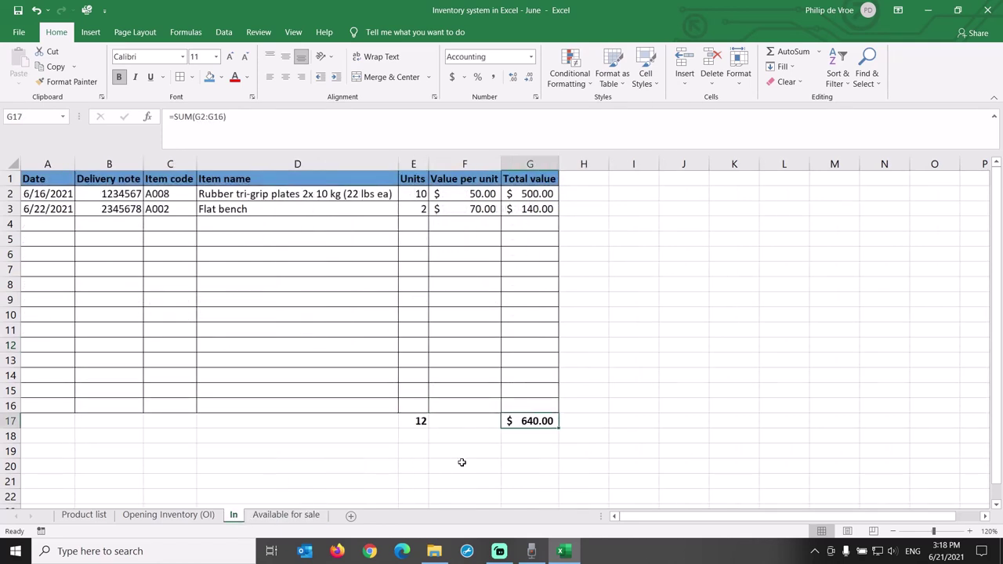
{"action": "left_click", "coordinate": [311, 515]}
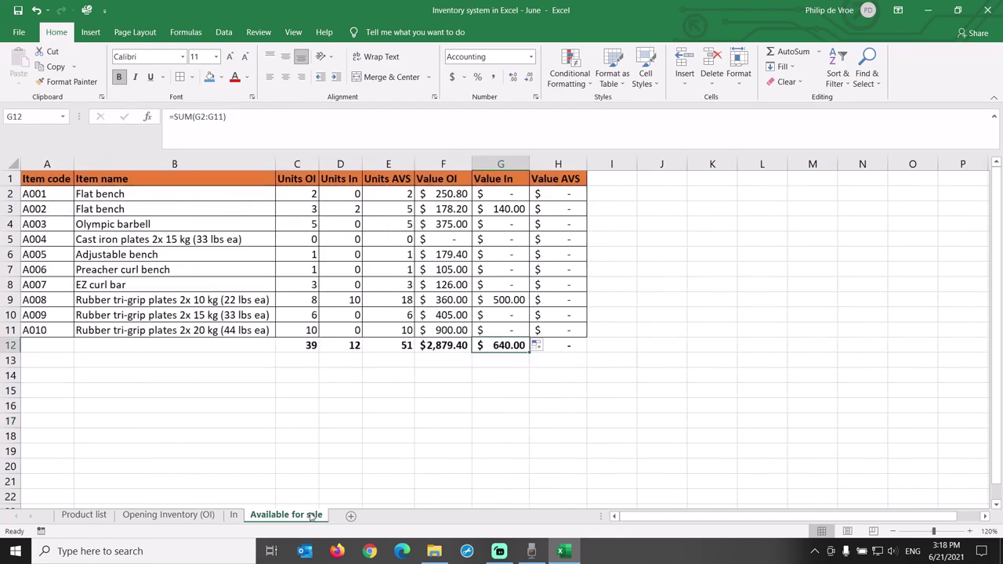
{"action": "left_click", "coordinate": [234, 515]}
{"action": "left_click", "coordinate": [286, 517]}
Replace the formula in H2 with =SUM(F2:G2) and fill it down the Value AVS column to H11.
{"action": "left_click", "coordinate": [572, 195]}
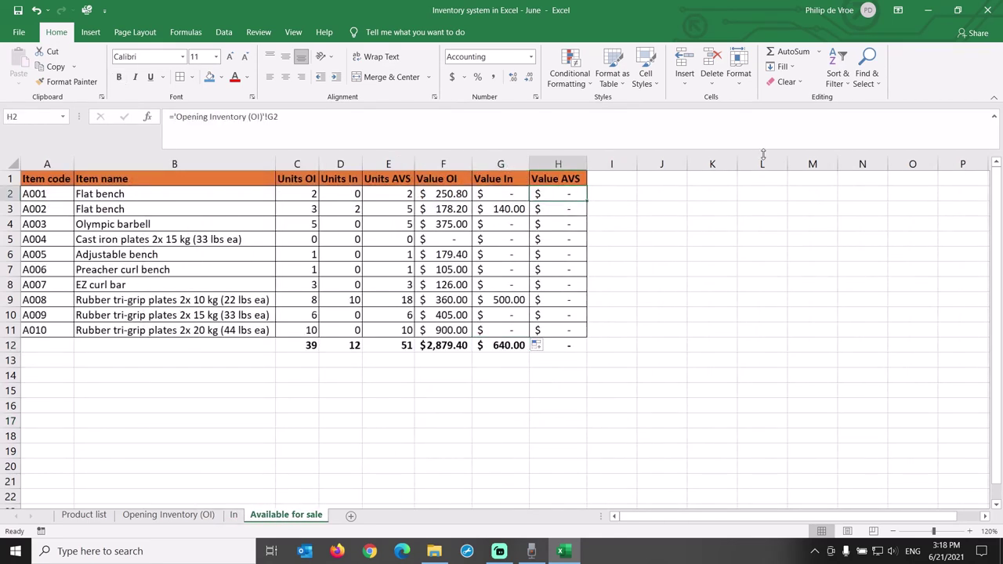
{"action": "left_click", "coordinate": [783, 52]}
{"action": "key", "text": "Return"}
{"action": "key", "text": "Up"}
{"action": "left_click_drag", "start_coordinate": [586, 201], "coordinate": [586, 330]}
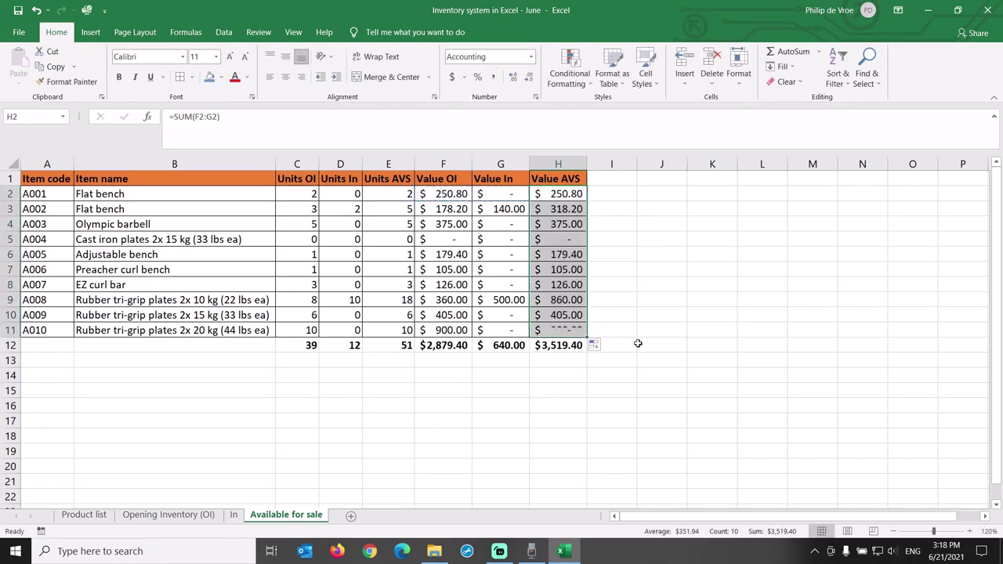
{"action": "left_click", "coordinate": [560, 345]}
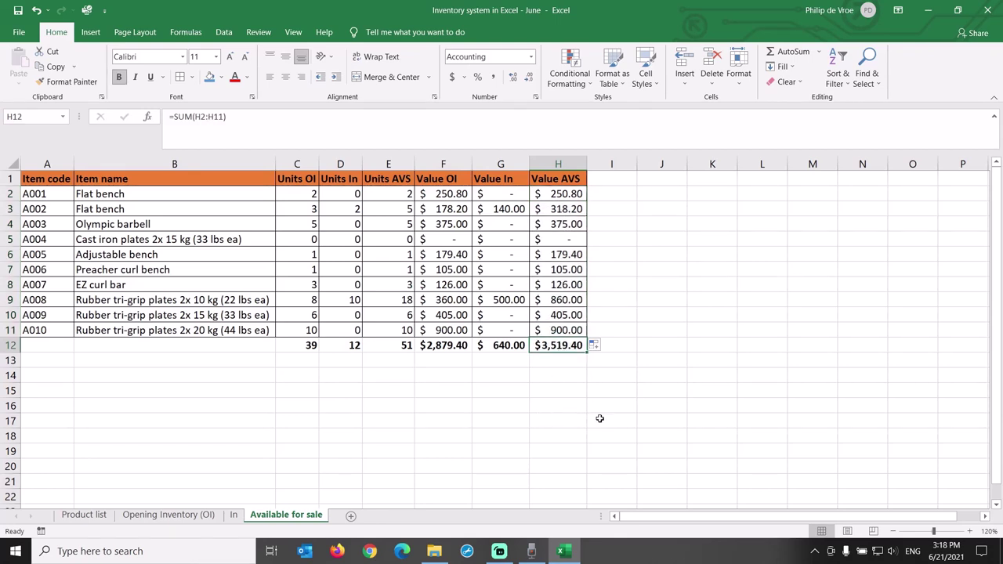
{"action": "left_click", "coordinate": [7, 239]}
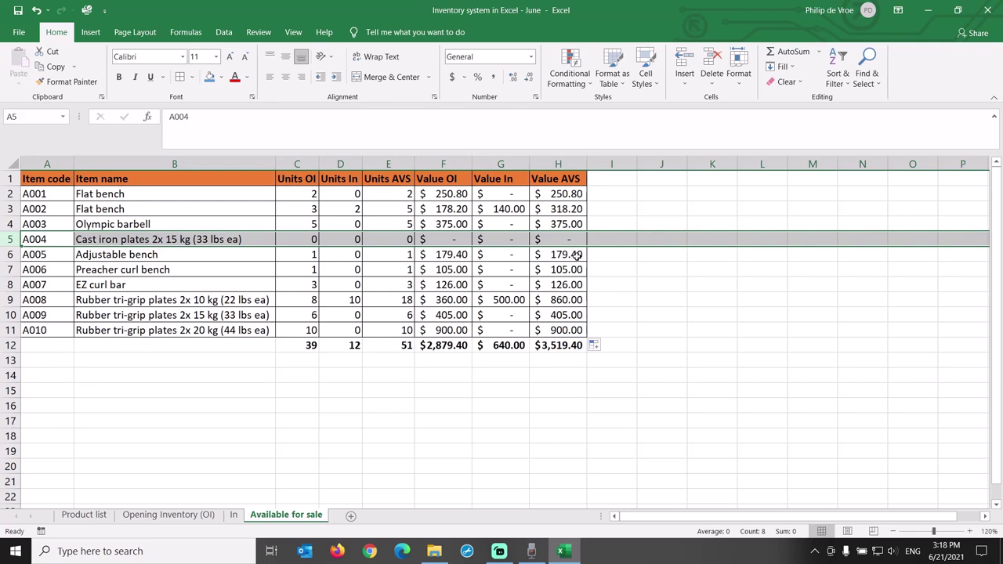
Enter the header "New value per unit" in I1.
{"action": "left_click", "coordinate": [614, 179]}
{"action": "type", "text": "New"}
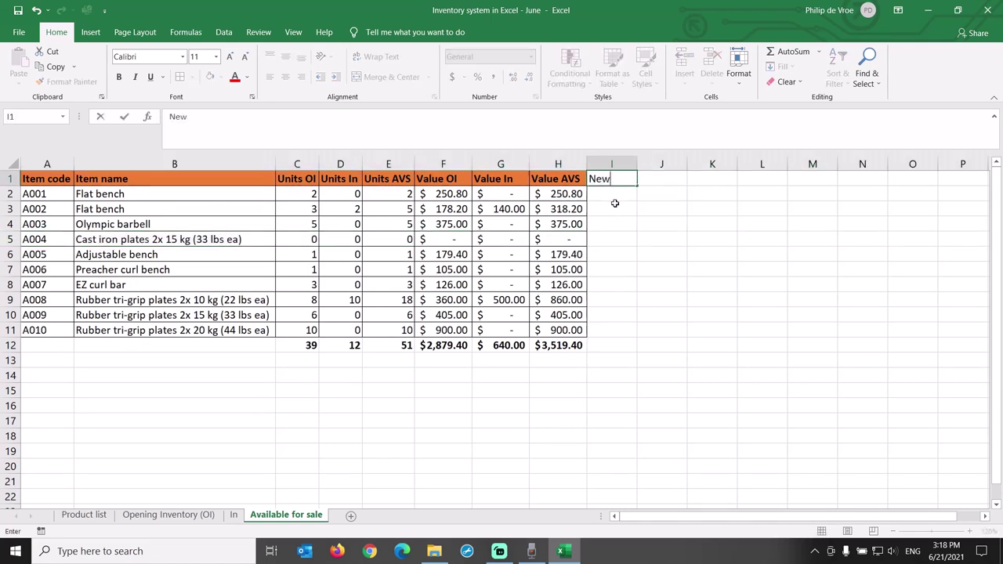
{"action": "type", "text": " value per unit"}
{"action": "key", "text": "ctrl+Return"}
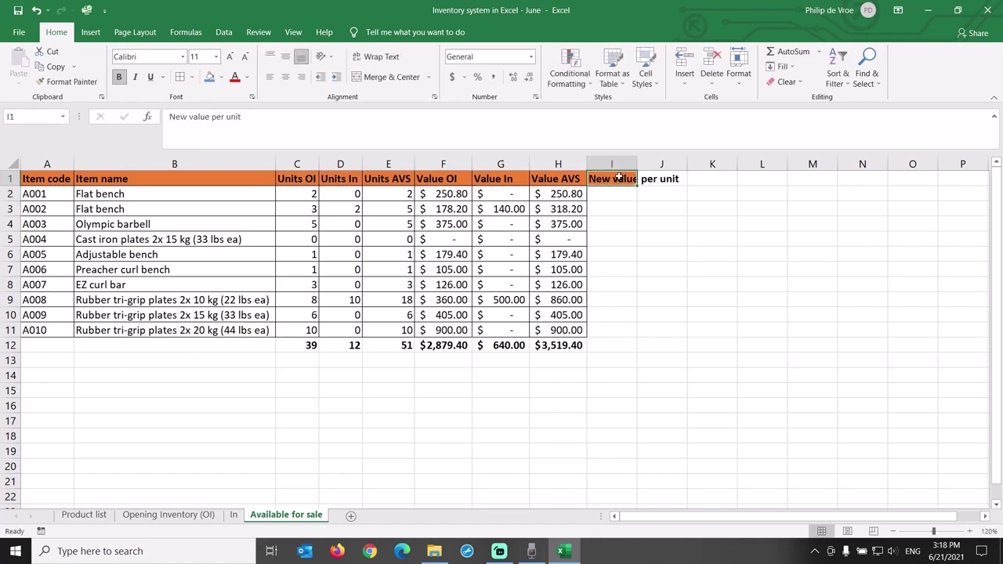
Apply all borders to I1:I11 and fit the width of column I to its header.
{"action": "left_click_drag", "start_coordinate": [617, 177], "coordinate": [619, 327]}
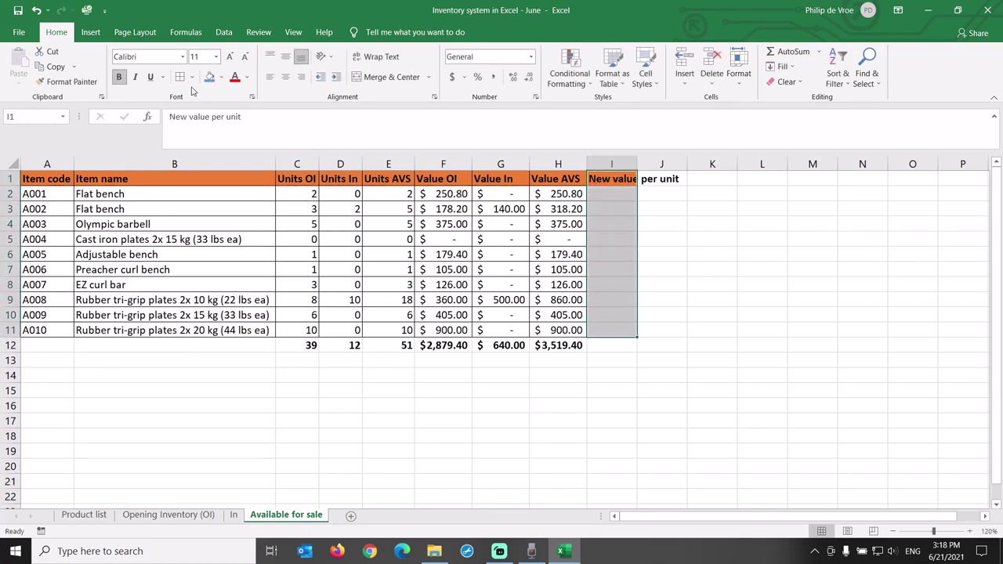
{"action": "double_click", "coordinate": [637, 163]}
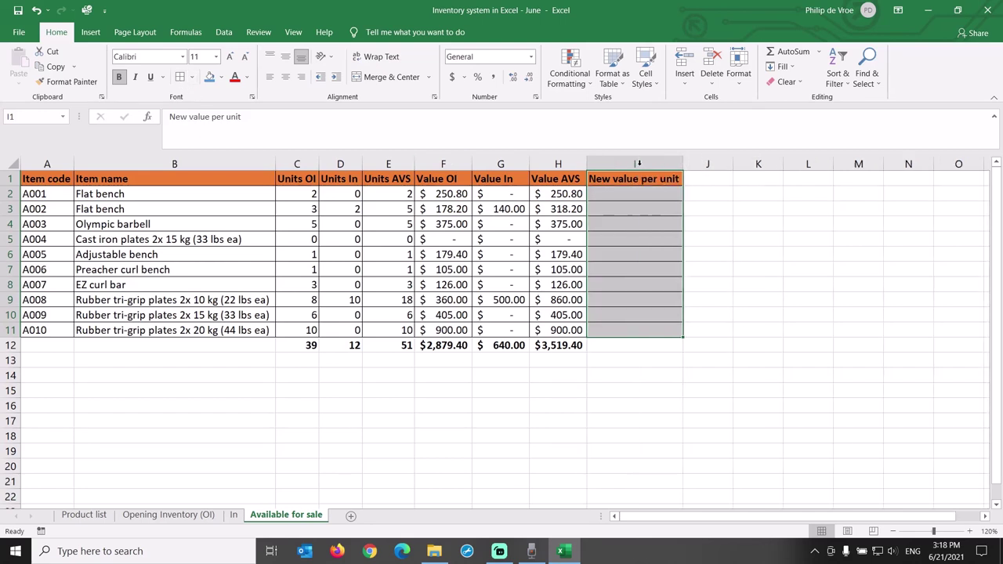
Calculate the new value per unit in I2 with =H2/E2 and fill the formula down to I11.
{"action": "left_click", "coordinate": [630, 195]}
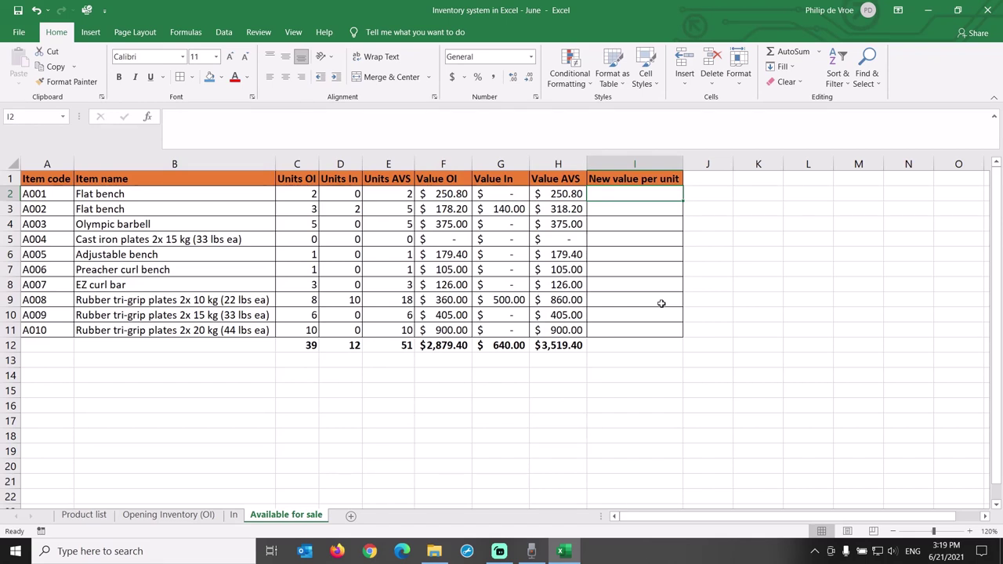
{"action": "type", "text": "="}
{"action": "key", "text": "Left"}
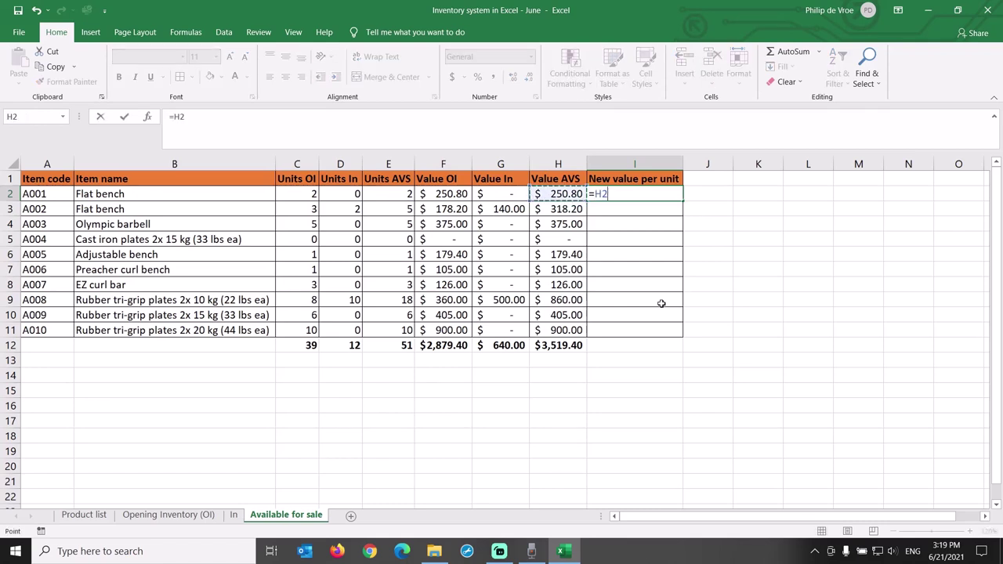
{"action": "type", "text": "/"}
{"action": "key", "text": "Left"}
{"action": "key", "text": "Left"}
{"action": "key", "text": "Left"}
{"action": "key", "text": "Left"}
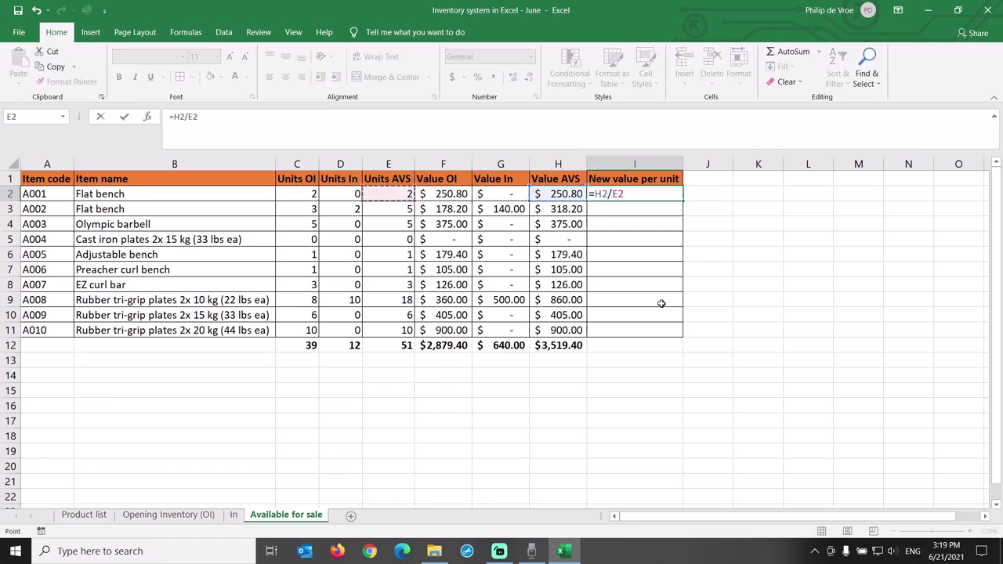
{"action": "key", "text": "Return"}
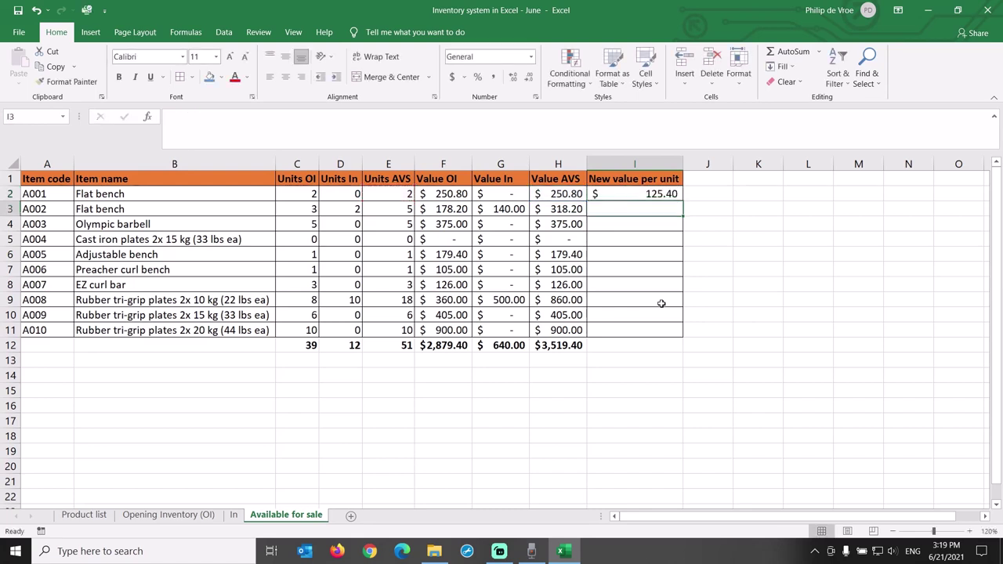
{"action": "key", "text": "Up"}
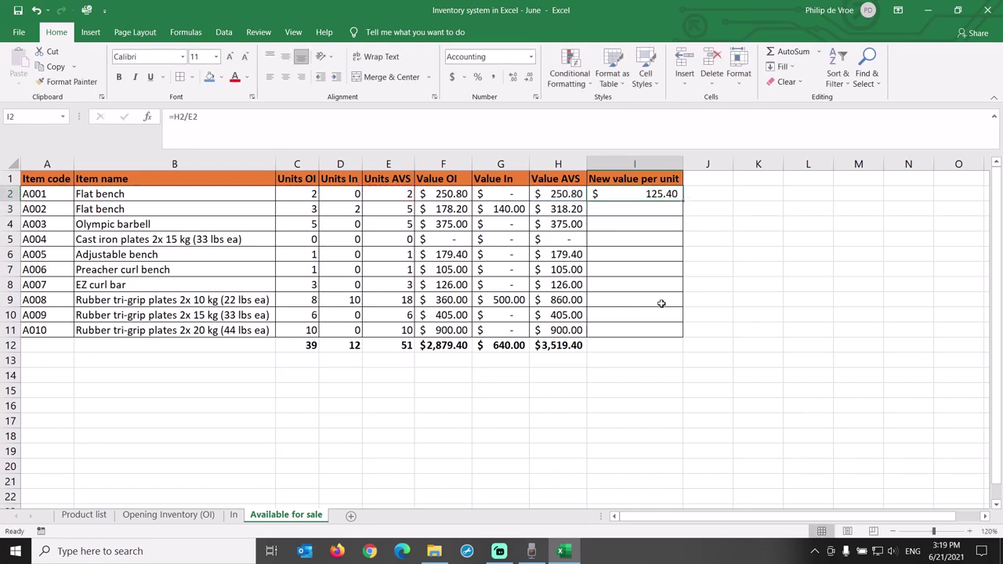
{"action": "double_click", "coordinate": [681, 203]}
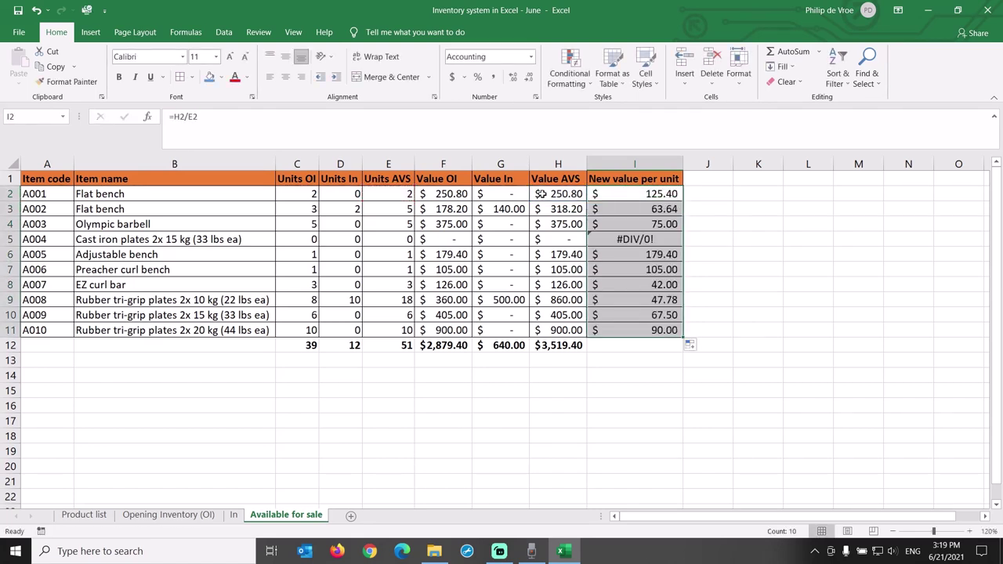
Examine the new values per unit for the delivered items A002 and A008 and for the items without deliveries.
{"action": "left_click", "coordinate": [8, 208]}
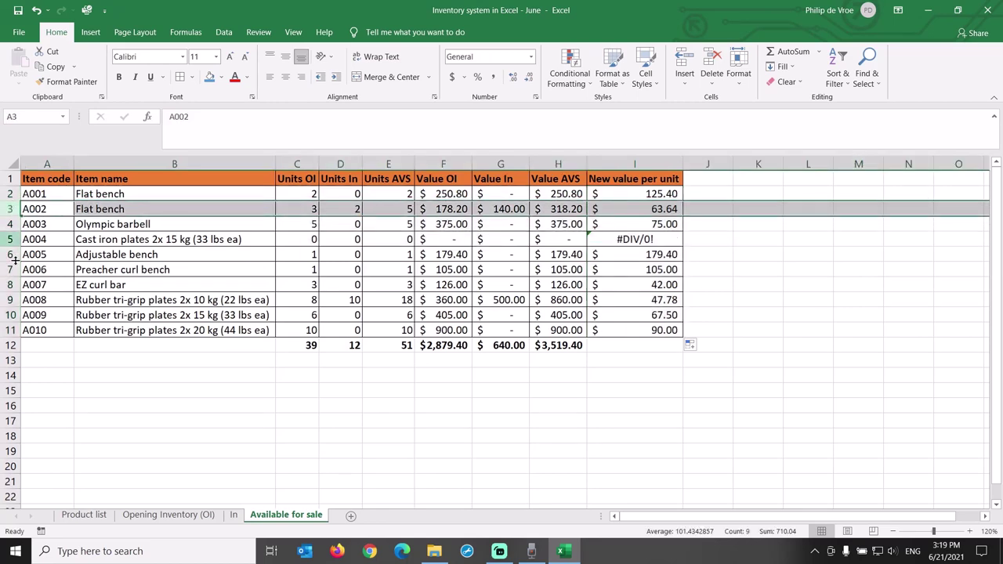
{"action": "left_click", "coordinate": [8, 299], "text": "ctrl"}
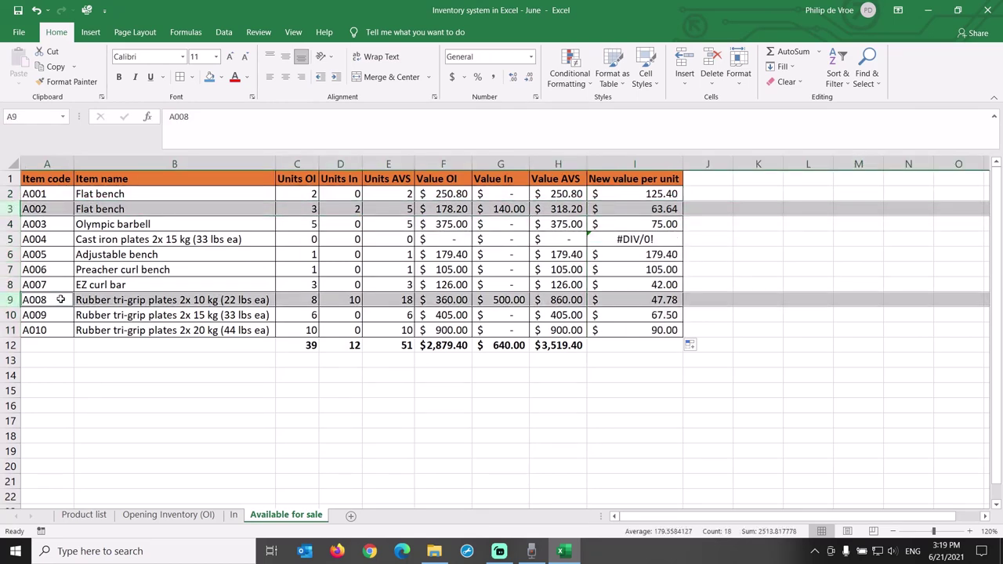
{"action": "left_click", "coordinate": [623, 193]}
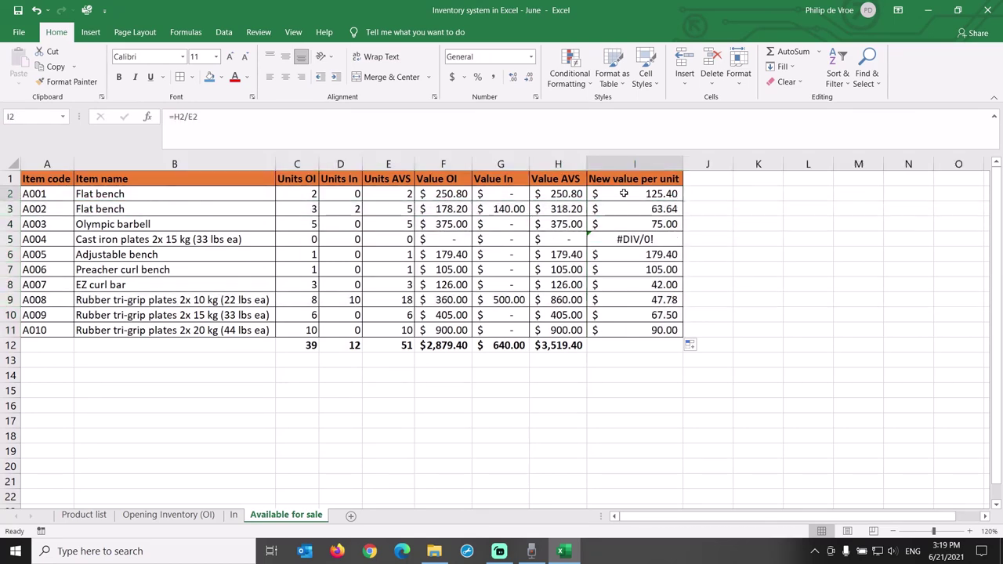
{"action": "left_click", "coordinate": [629, 224]}
{"action": "left_click", "coordinate": [632, 254]}
{"action": "left_click", "coordinate": [634, 269]}
{"action": "left_click", "coordinate": [634, 284]}
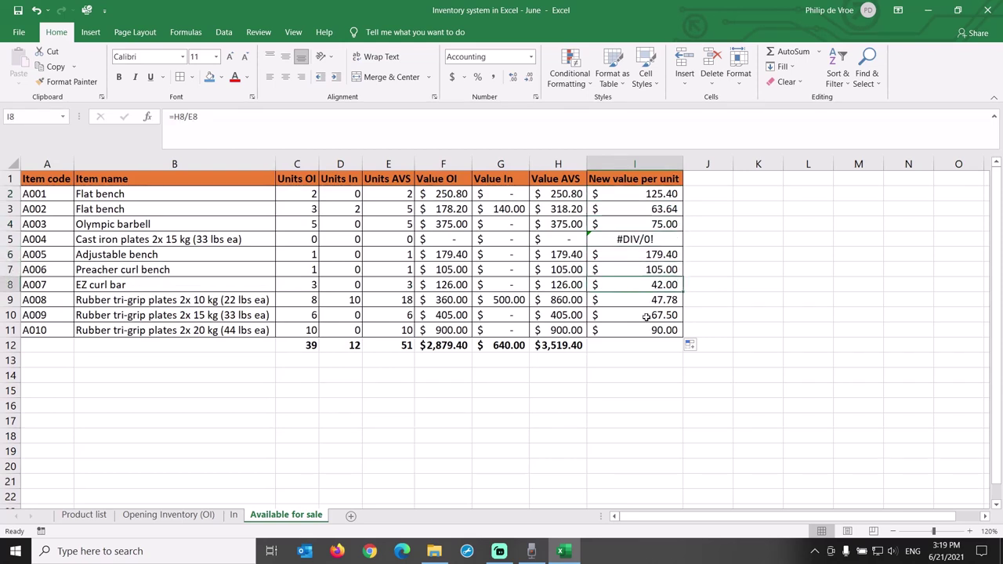
{"action": "left_click", "coordinate": [644, 315]}
{"action": "left_click", "coordinate": [647, 329]}
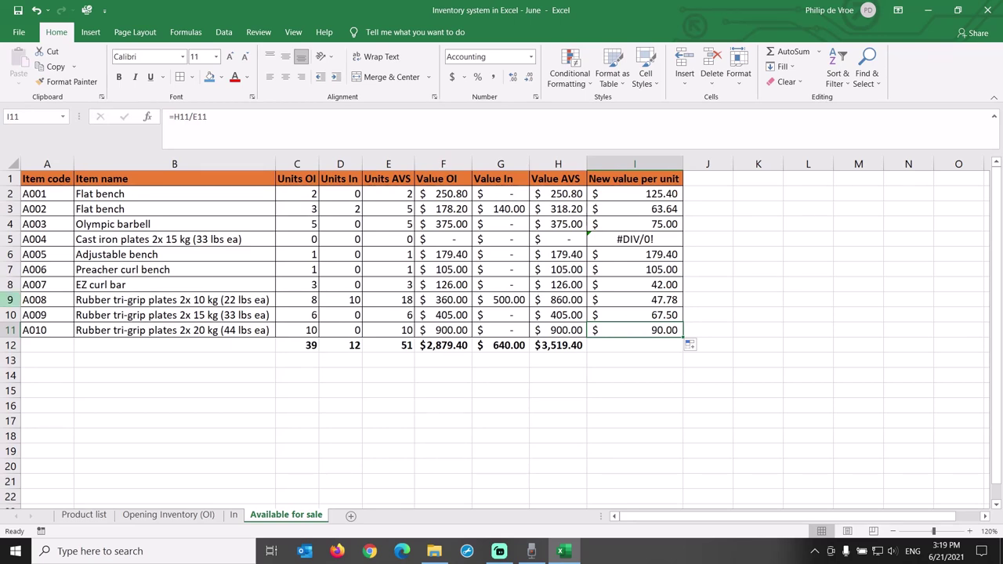
Compare the units and value per unit of item A008 on the Opening Inventory (OI) and In sheets.
{"action": "left_click", "coordinate": [9, 299]}
{"action": "left_click", "coordinate": [169, 514]}
{"action": "left_click_drag", "start_coordinate": [300, 302], "coordinate": [344, 303]}
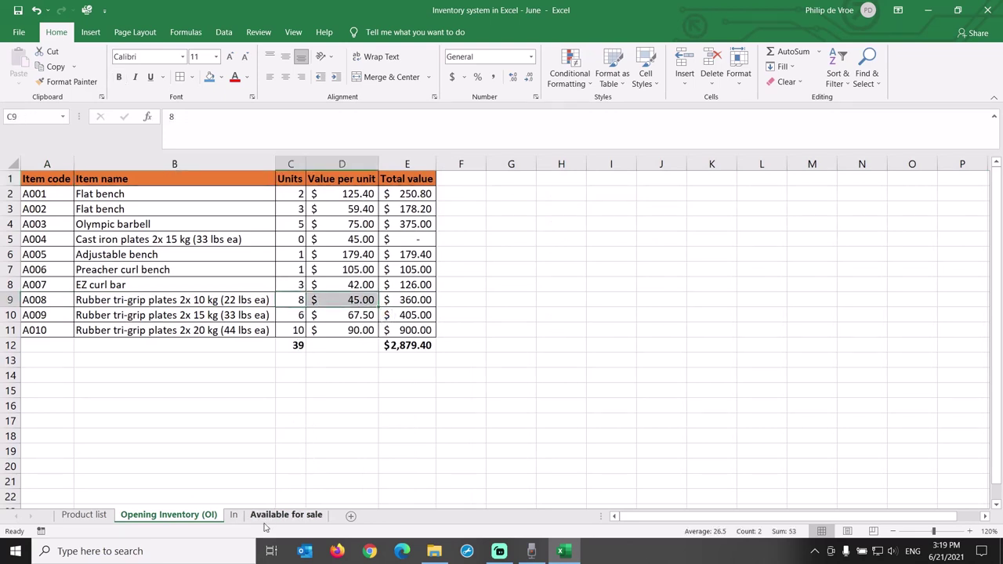
{"action": "left_click", "coordinate": [233, 514]}
{"action": "left_click_drag", "start_coordinate": [415, 193], "coordinate": [450, 196]}
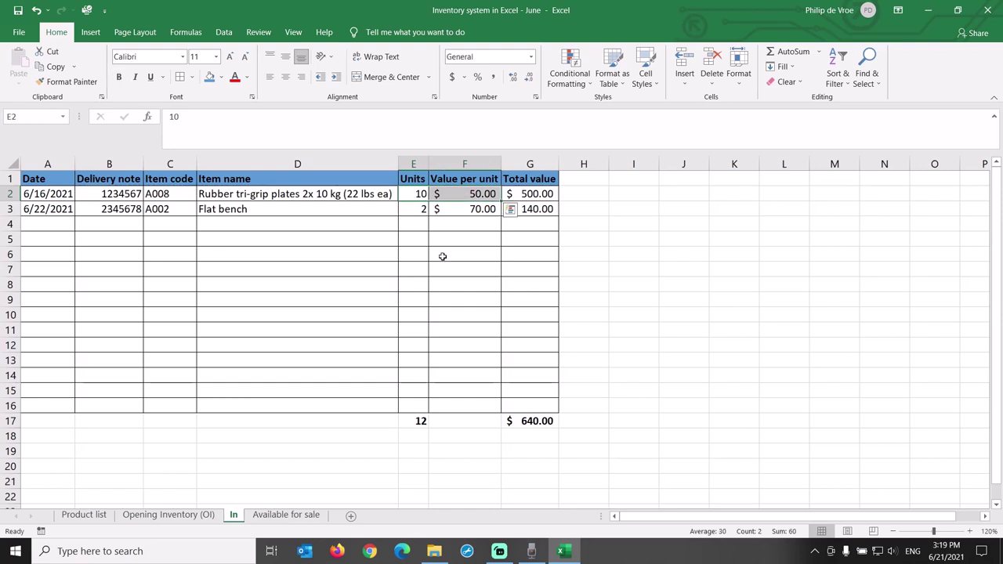
Examine the new value per unit of item A008 together with its Units AVS on the Available for sale sheet.
{"action": "left_click", "coordinate": [309, 520]}
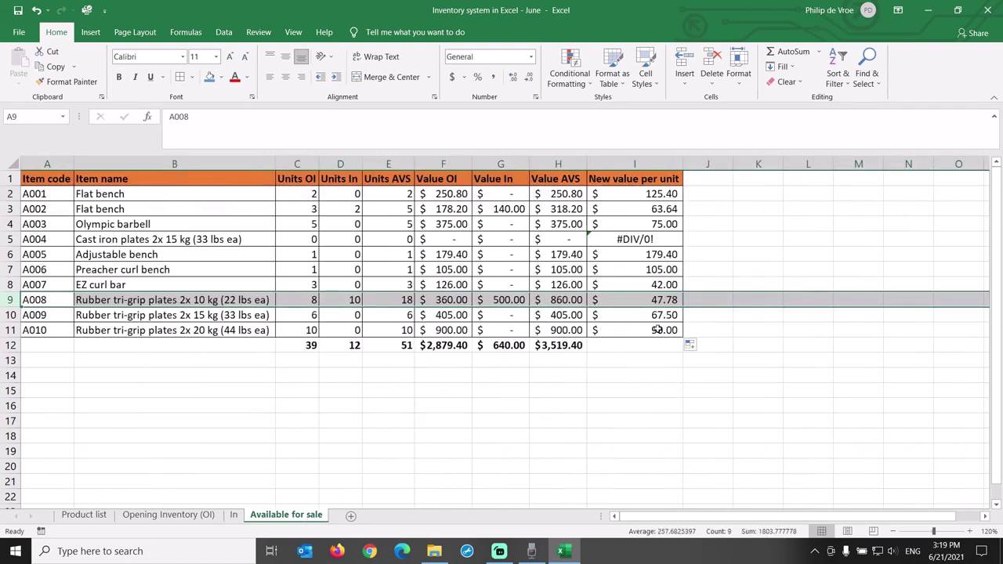
{"action": "left_click", "coordinate": [638, 300]}
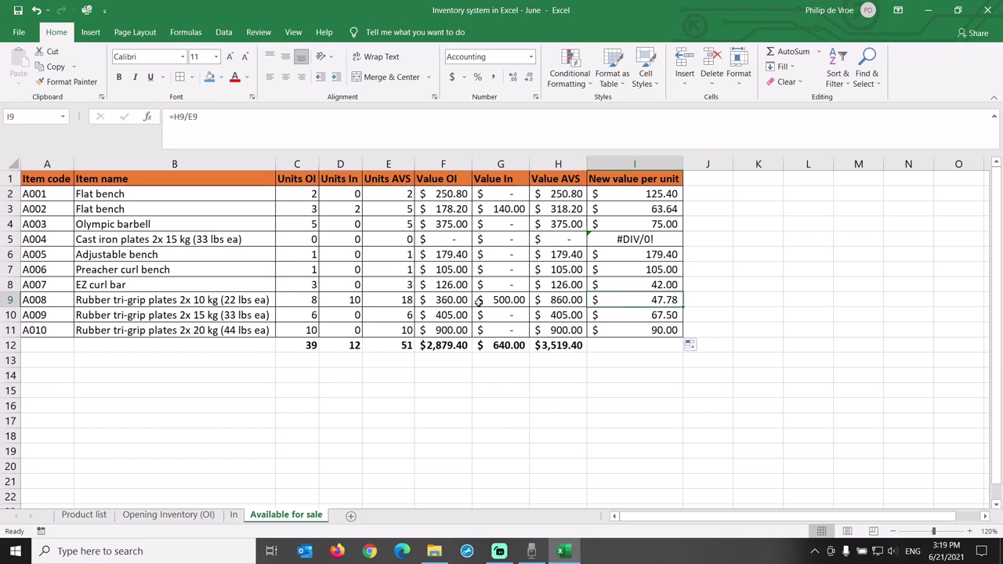
{"action": "left_click", "coordinate": [409, 300], "text": "ctrl"}
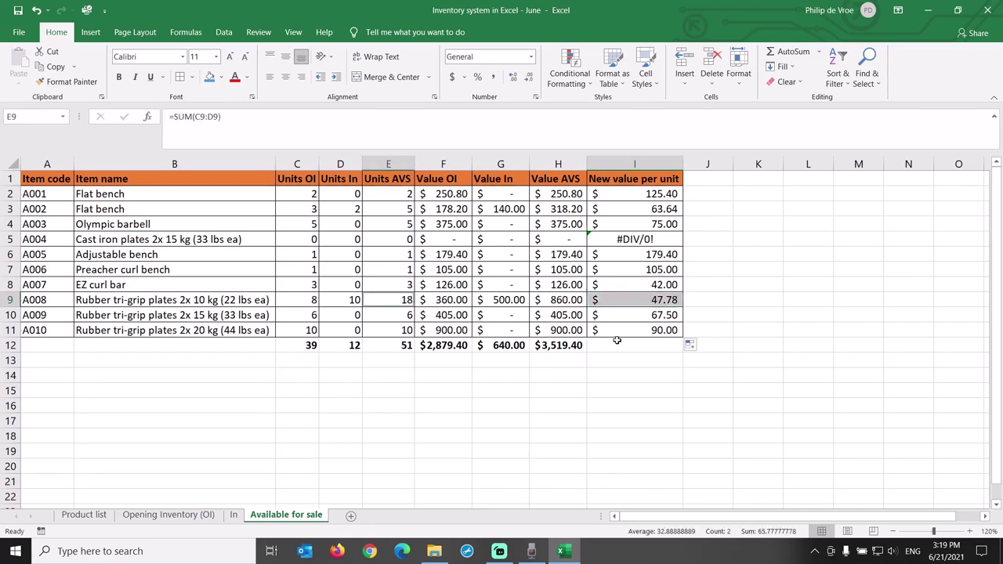
{"action": "left_click", "coordinate": [628, 299]}
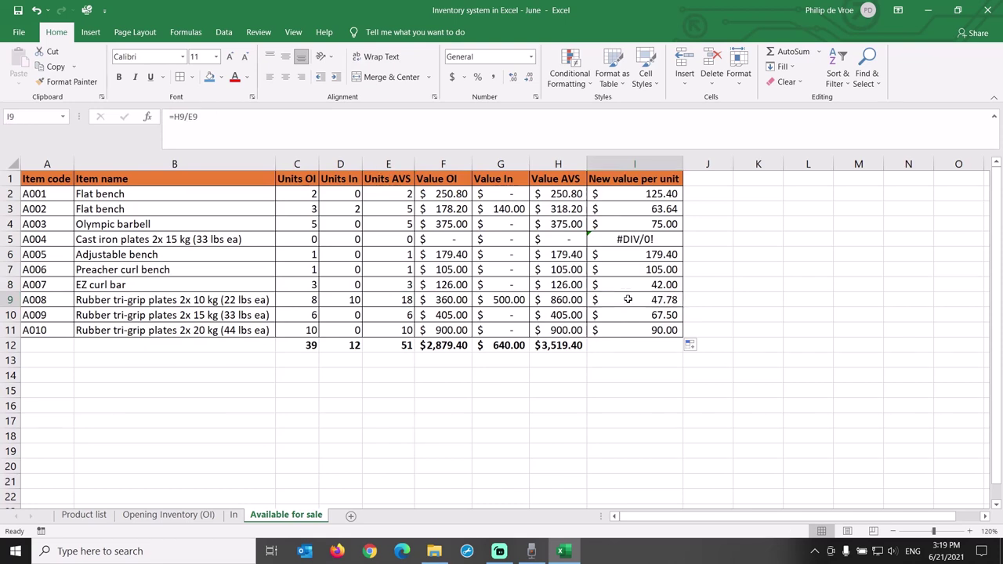
Inspect the divide-by-zero error in I5 for item A004 and the Value AVS and Units AVS cells it depends on.
{"action": "left_click", "coordinate": [653, 239]}
{"action": "left_click", "coordinate": [578, 239]}
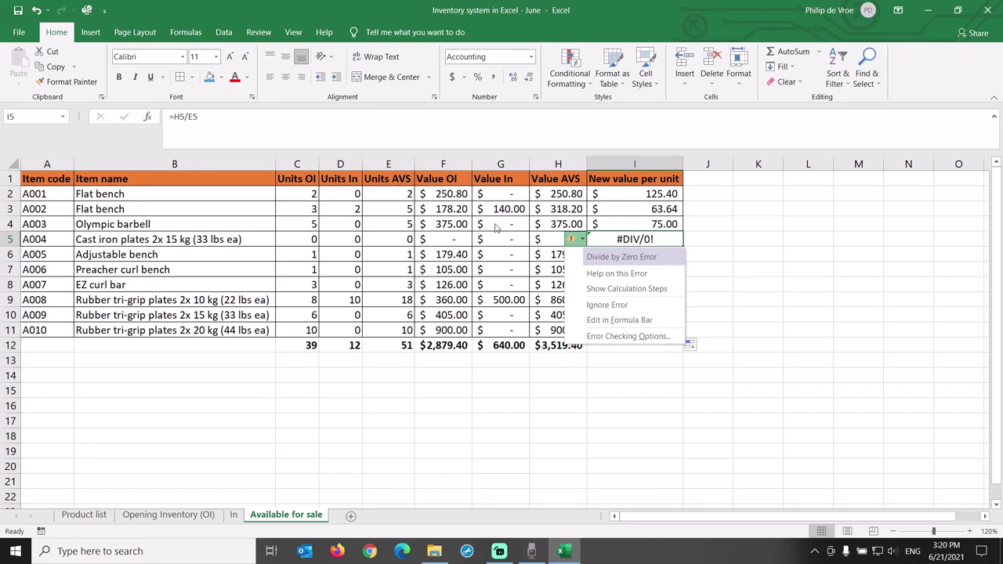
{"action": "left_click", "coordinate": [520, 242]}
{"action": "left_click", "coordinate": [557, 240]}
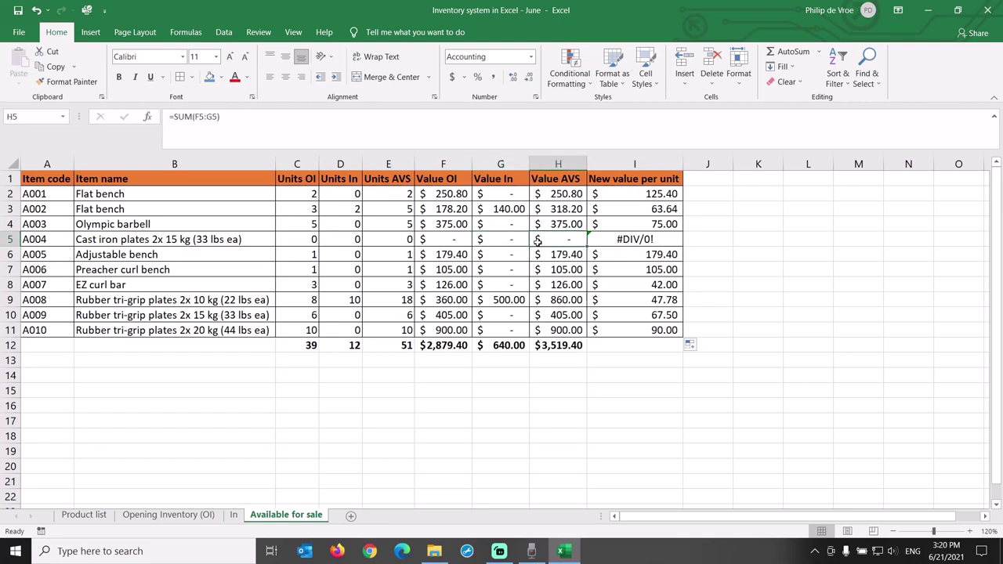
{"action": "left_click", "coordinate": [394, 242]}
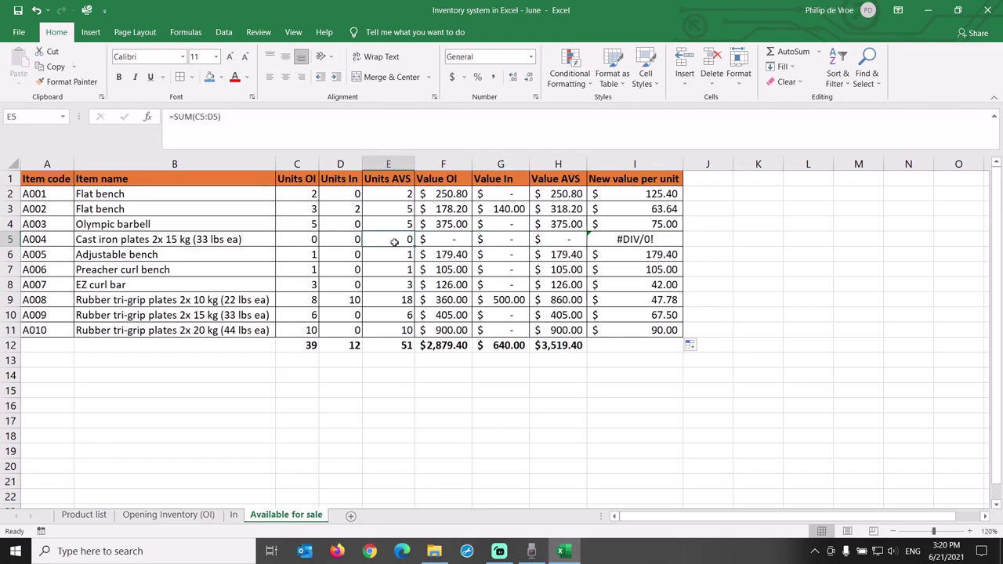
Clear the formula in I2, search for the IFERROR function and insert it there.
{"action": "left_click", "coordinate": [632, 199]}
{"action": "key", "text": "Delete"}
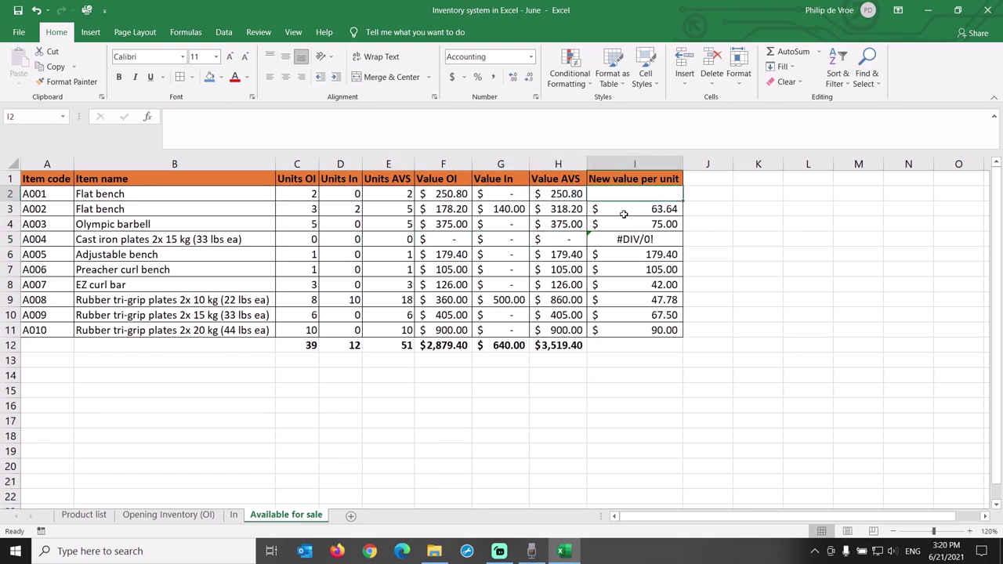
{"action": "left_click", "coordinate": [819, 52]}
{"action": "left_click", "coordinate": [820, 150]}
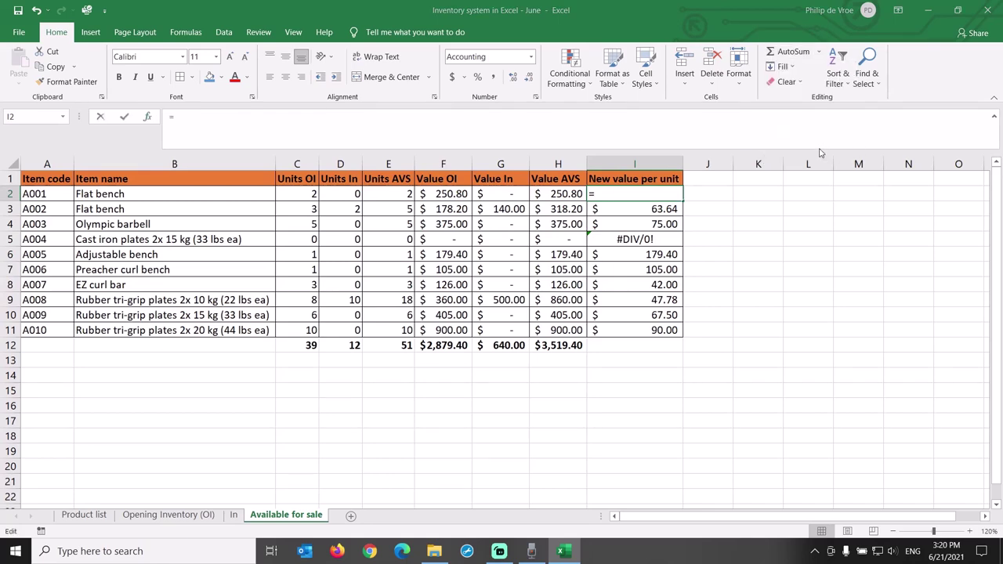
{"action": "type", "text": "iferror"}
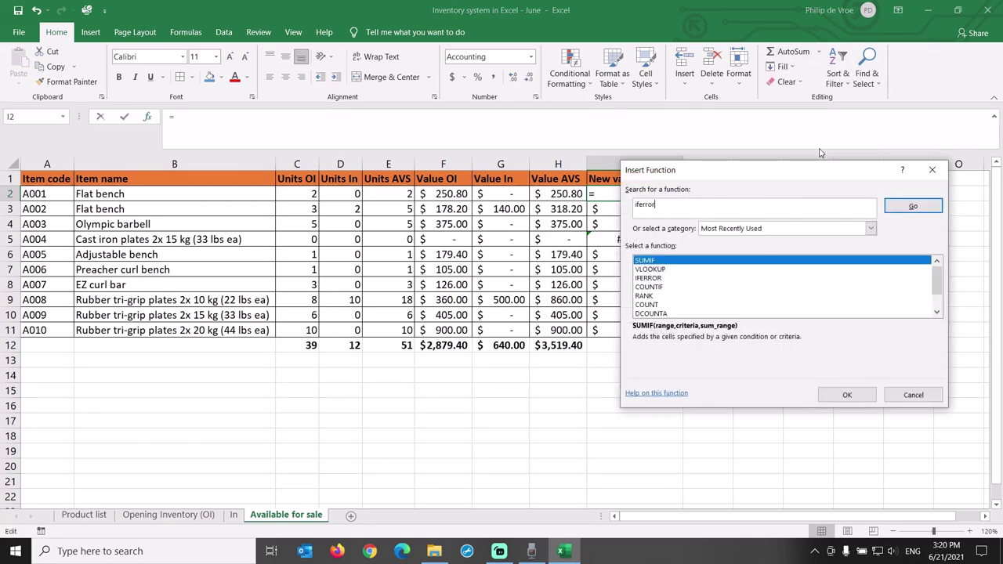
{"action": "key", "text": "Return"}
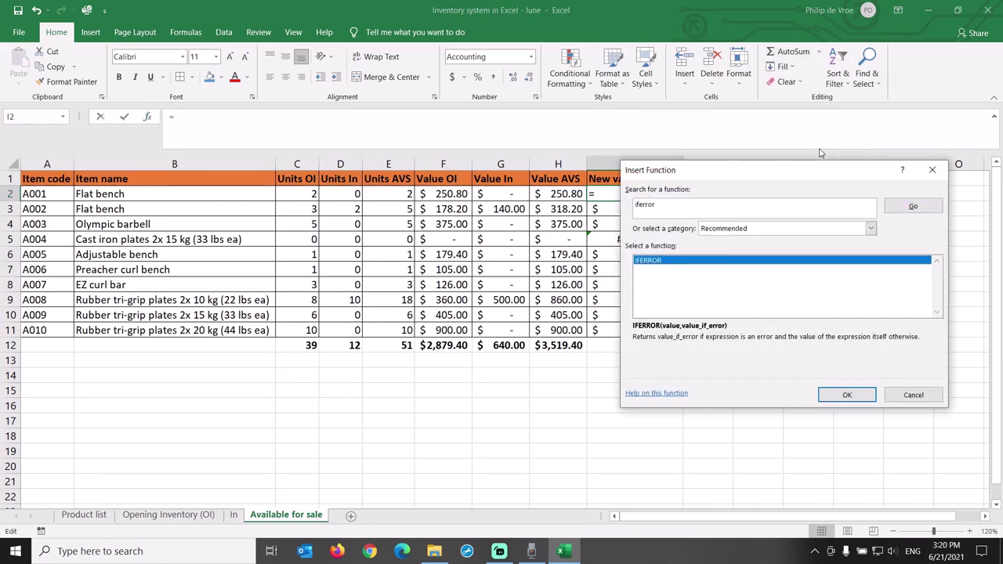
{"action": "left_click", "coordinate": [852, 395]}
{"action": "left_click_drag", "start_coordinate": [710, 209], "coordinate": [548, 286]}
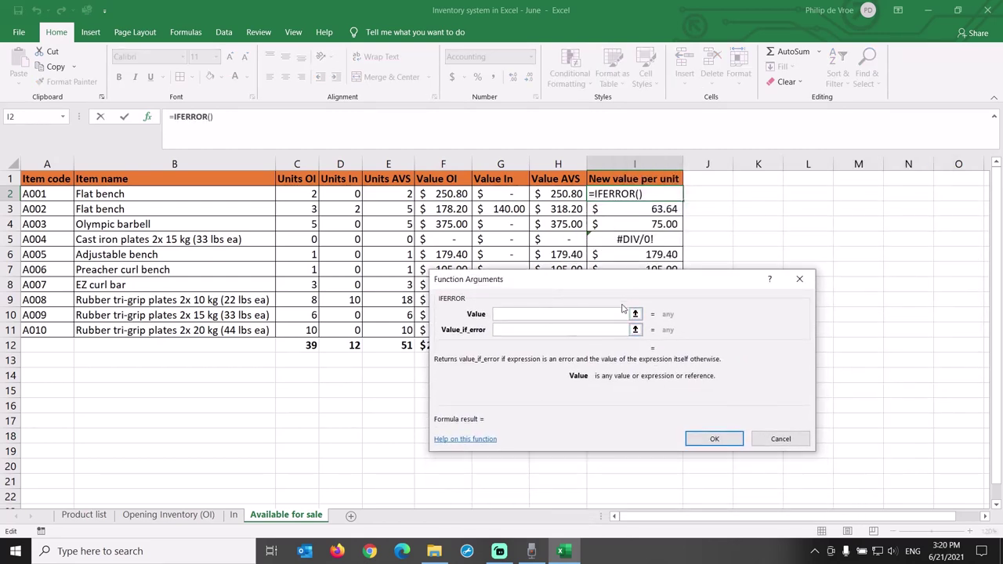
Complete I2 as =IFERROR(H2/E2,0) and fill the formula down to I11.
{"action": "left_click", "coordinate": [567, 195]}
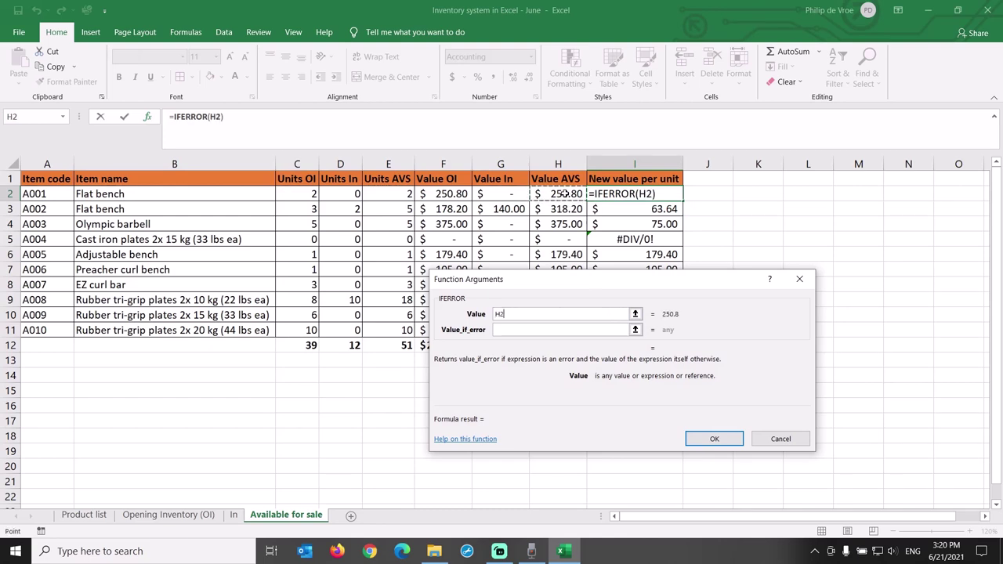
{"action": "type", "text": "/"}
{"action": "left_click", "coordinate": [398, 193]}
{"action": "left_click", "coordinate": [519, 330]}
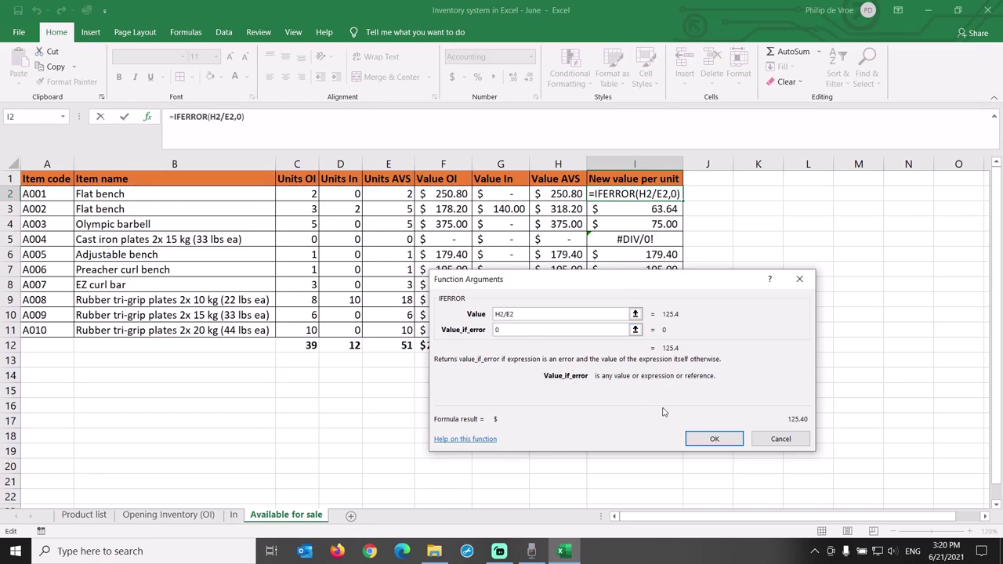
{"action": "left_click", "coordinate": [715, 439]}
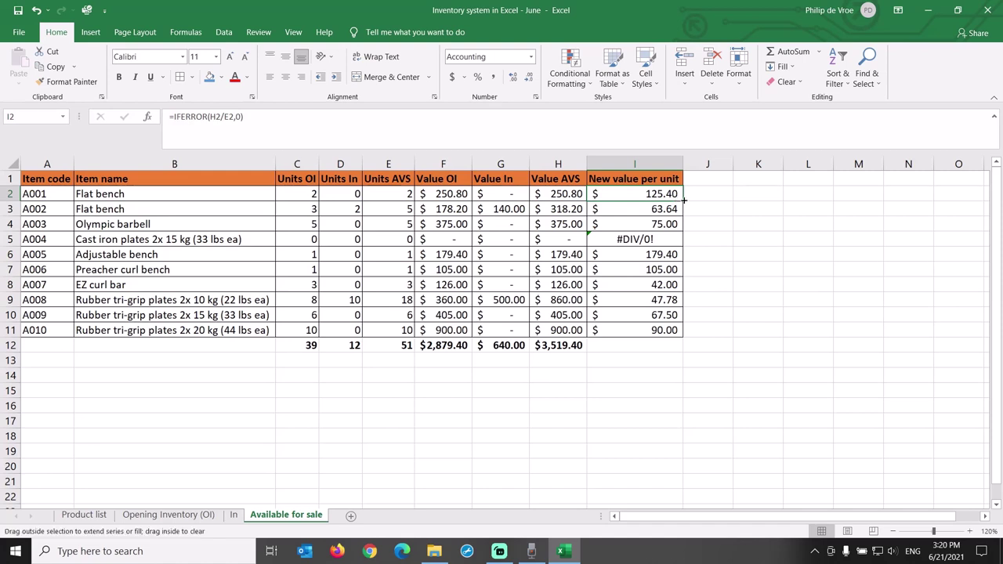
{"action": "double_click", "coordinate": [680, 200]}
{"action": "left_click", "coordinate": [651, 240]}
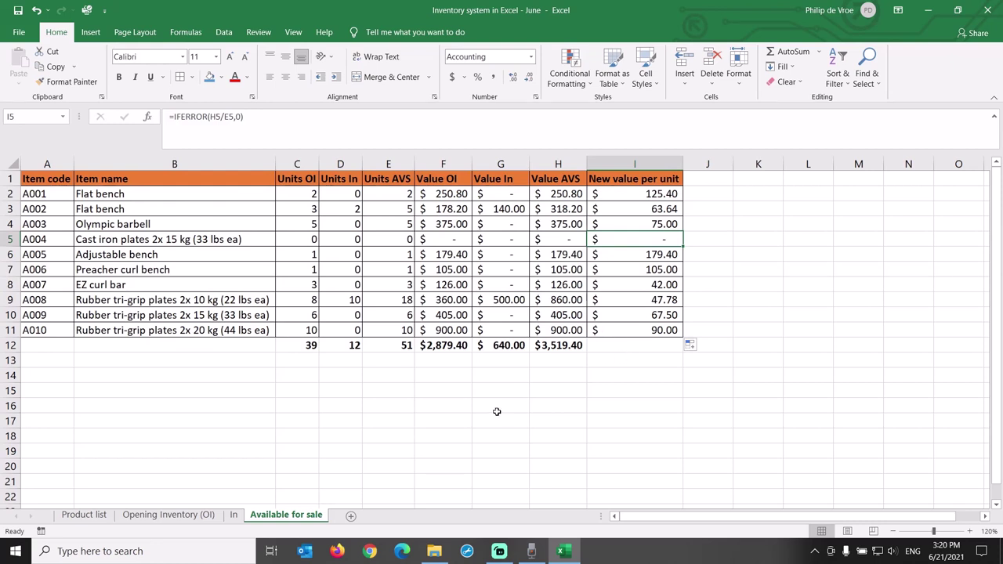
Duplicate the In sheet after Available for sale and rename the copy Out.
{"action": "left_click", "coordinate": [234, 517]}
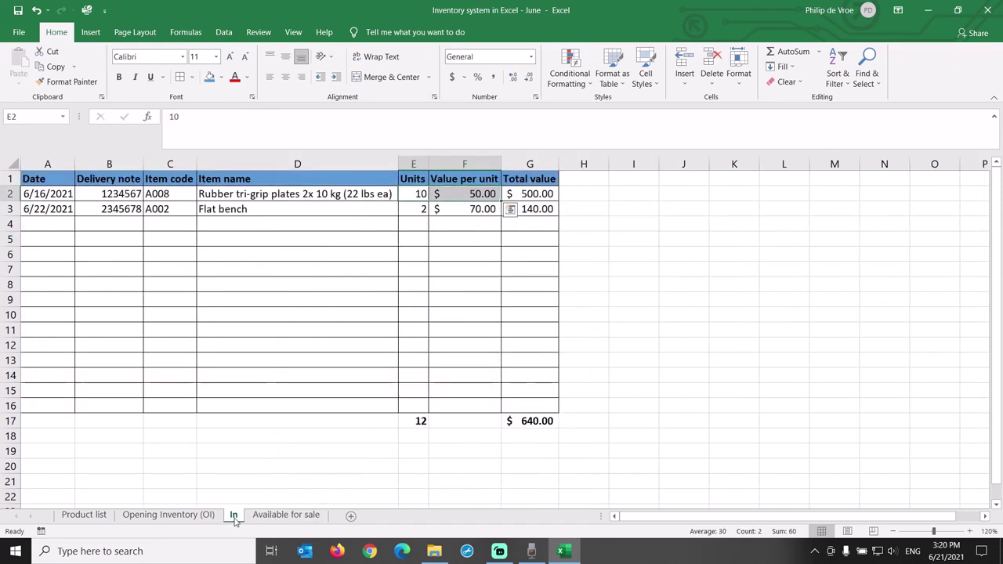
{"action": "left_click_drag", "start_coordinate": [238, 520], "coordinate": [336, 515]}
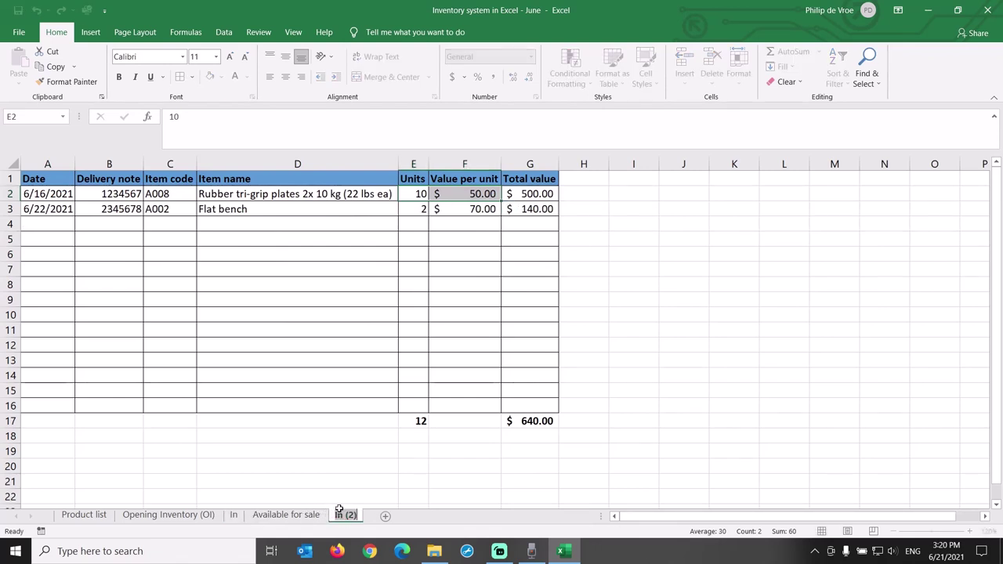
{"action": "type", "text": "Out"}
{"action": "key", "text": "Return"}
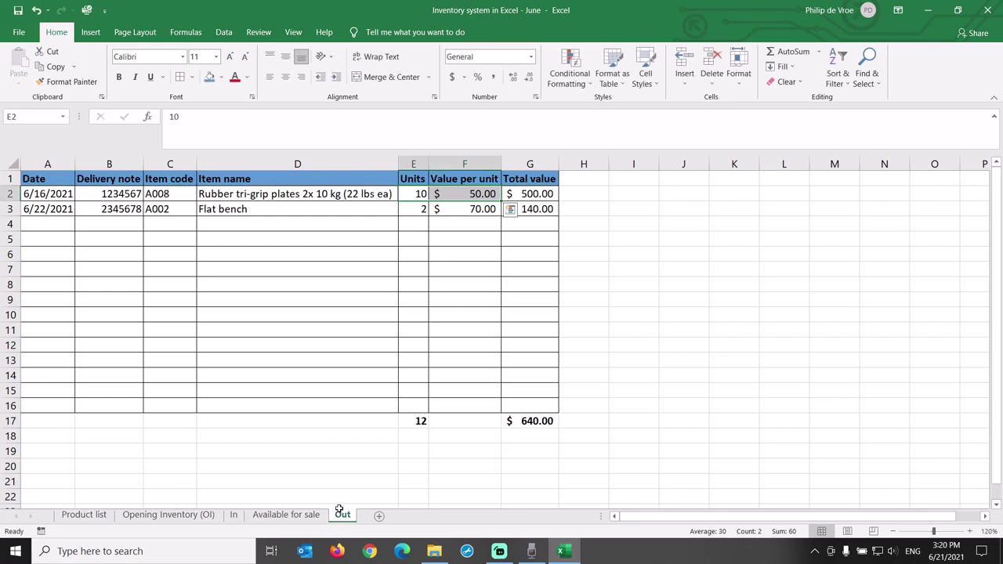
{"action": "left_click", "coordinate": [363, 375]}
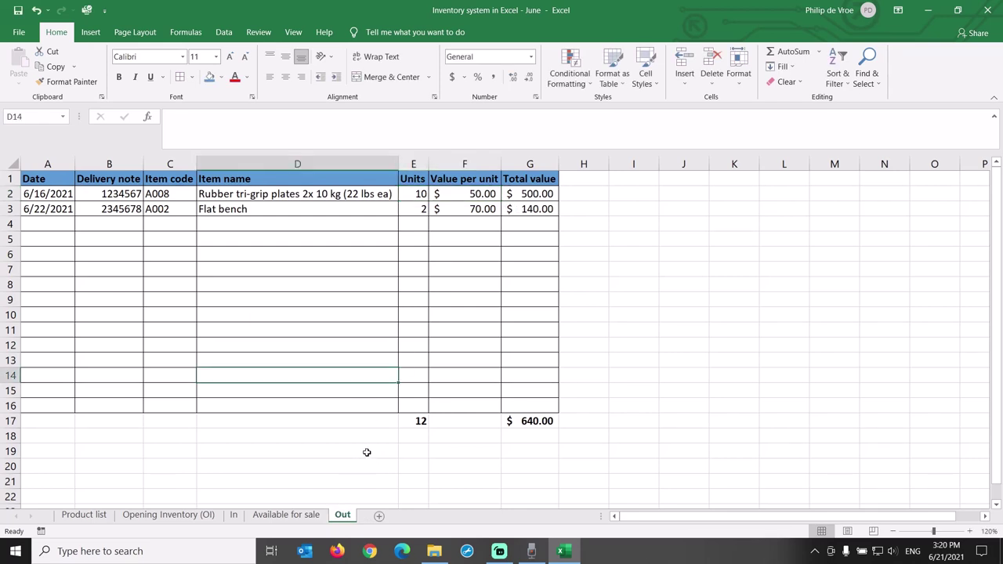
Clear the copied entries in A2:C3 and E2:F3 on the Out sheet, keeping the item name and total value formulas.
{"action": "left_click", "coordinate": [235, 515]}
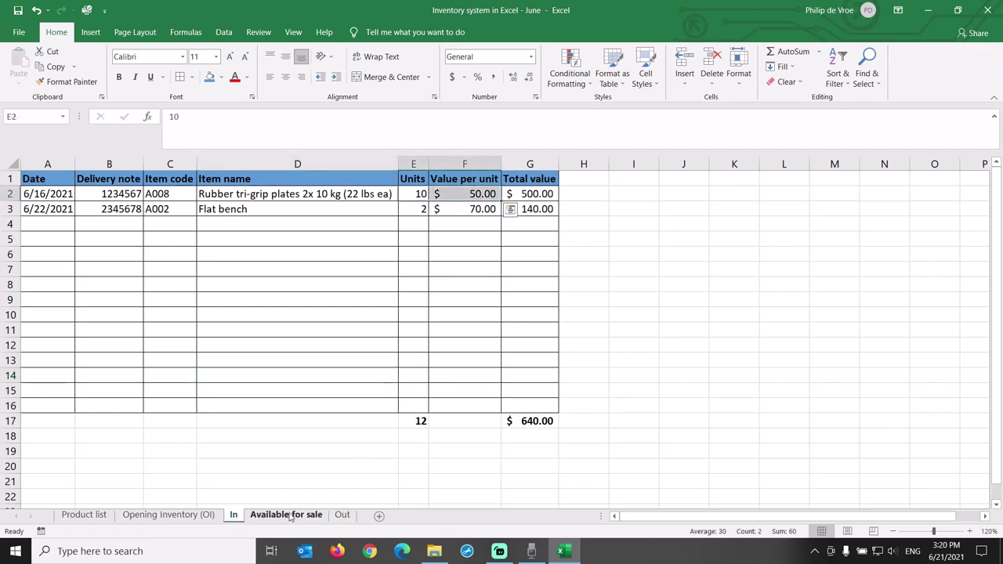
{"action": "left_click", "coordinate": [342, 515]}
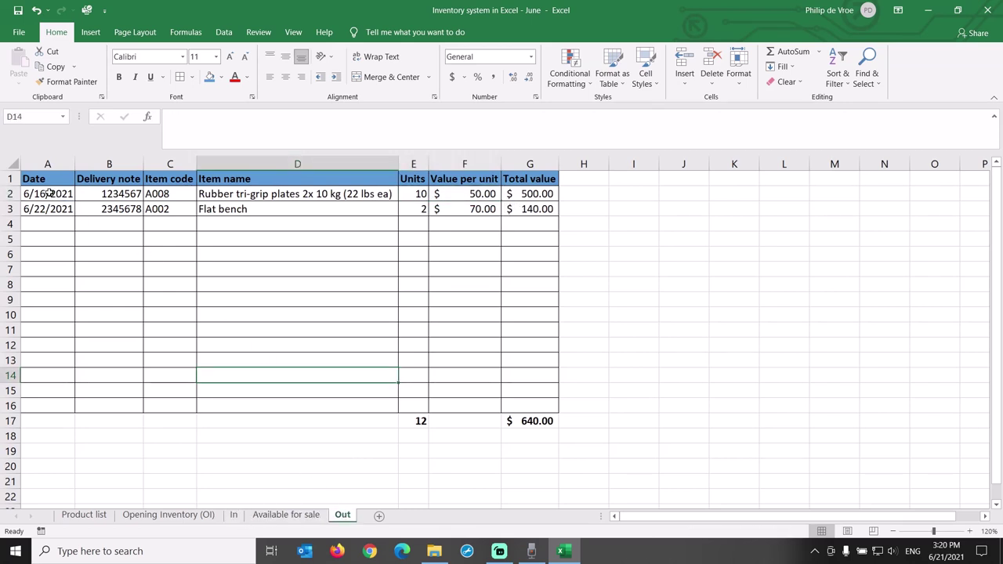
{"action": "left_click_drag", "start_coordinate": [48, 194], "coordinate": [188, 210]}
{"action": "key", "text": "Delete"}
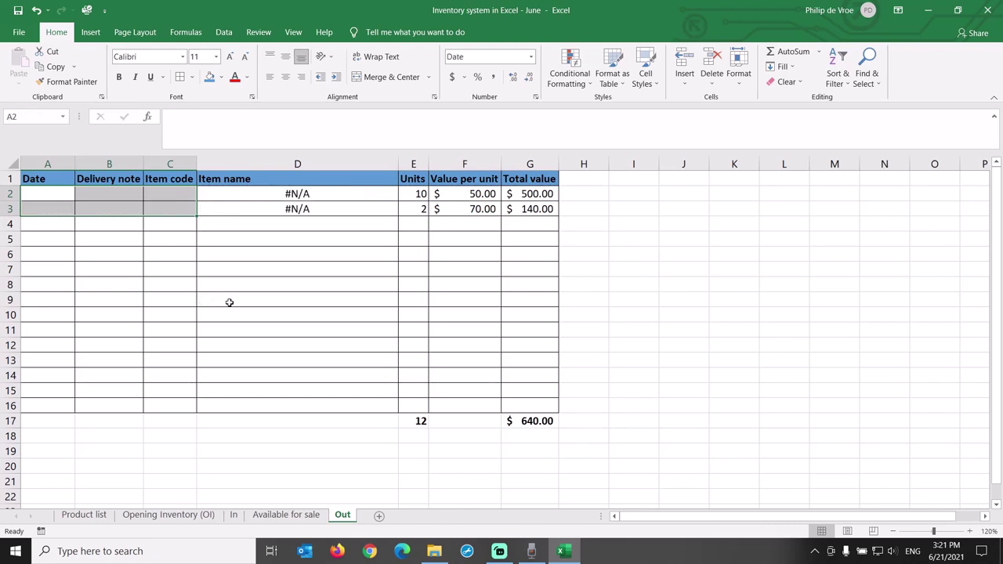
{"action": "left_click_drag", "start_coordinate": [418, 192], "coordinate": [470, 209]}
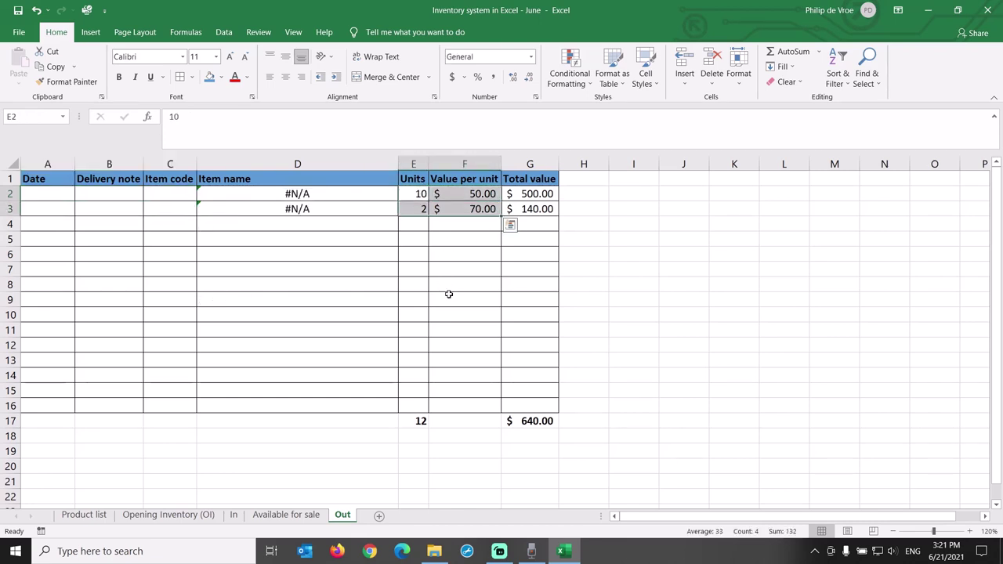
{"action": "key", "text": "Delete"}
Change the Delivery note header in B1 of the Out sheet to Sales order.
{"action": "left_click", "coordinate": [66, 197]}
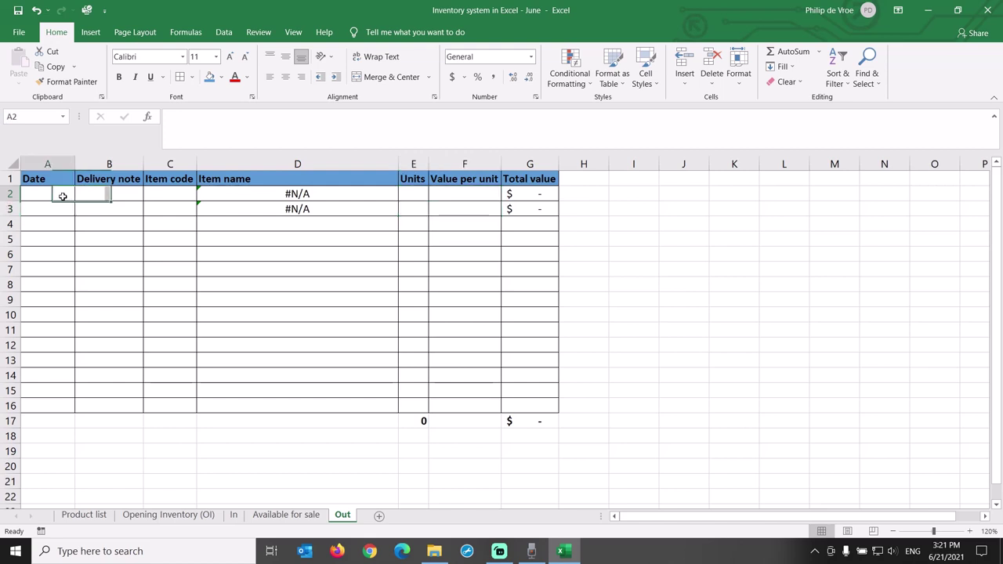
{"action": "left_click", "coordinate": [100, 179]}
{"action": "type", "text": "Sales order"}
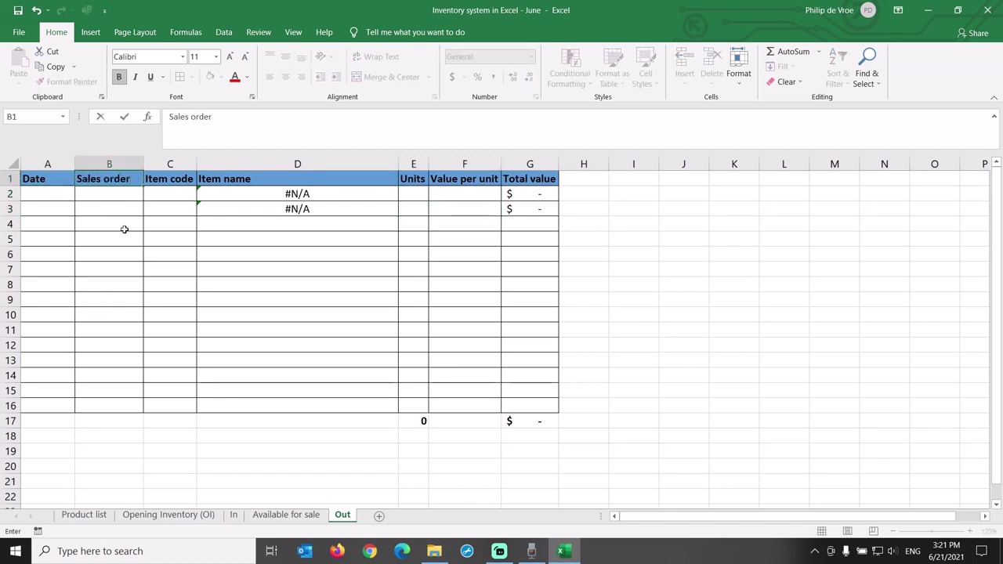
{"action": "key", "text": "Return"}
Enter a sale in row 2 dated 6/28/2021 with its sales order number, item code A003 and 6 units.
{"action": "key", "text": "Left"}
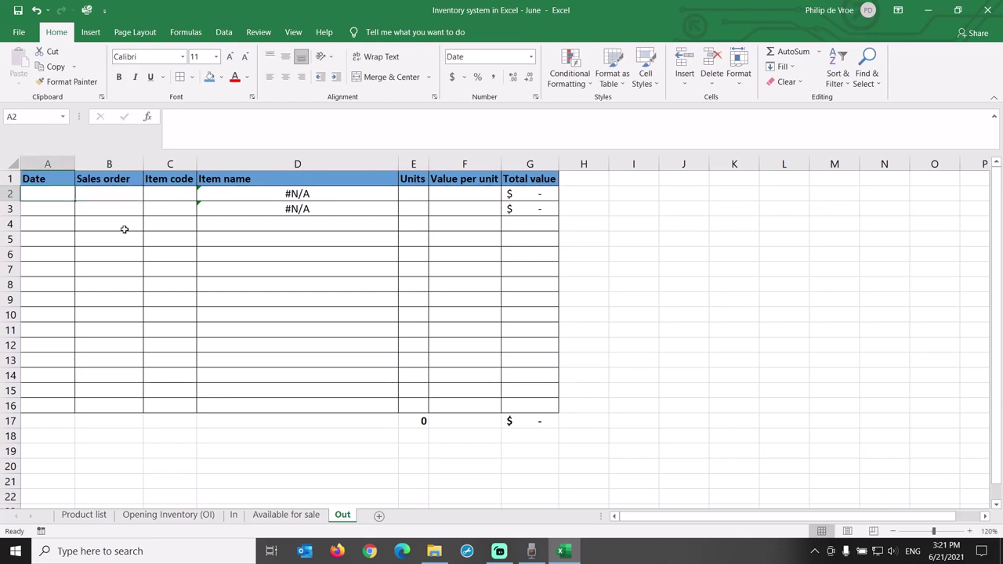
{"action": "type", "text": "6/28/2021"}
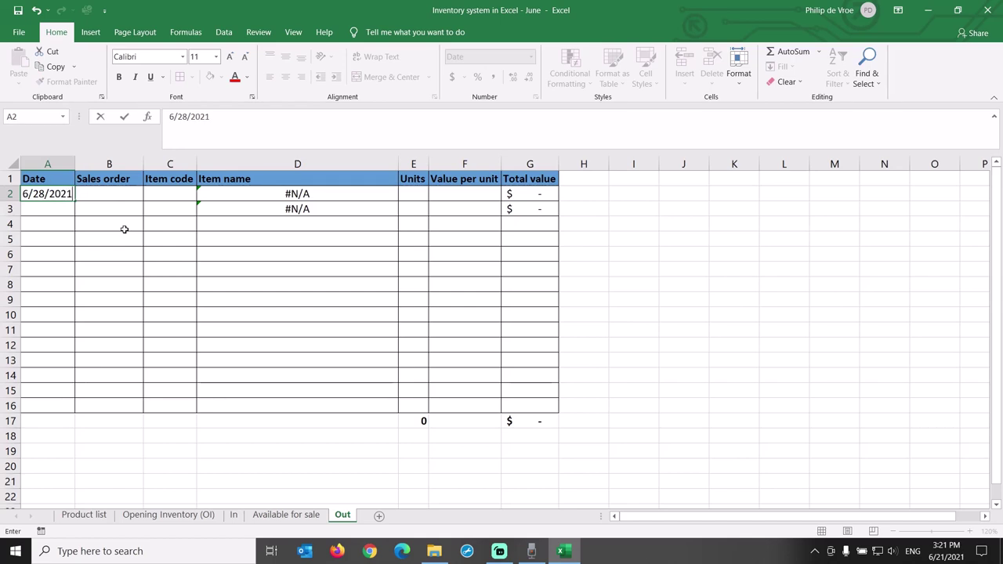
{"action": "key", "text": "Tab"}
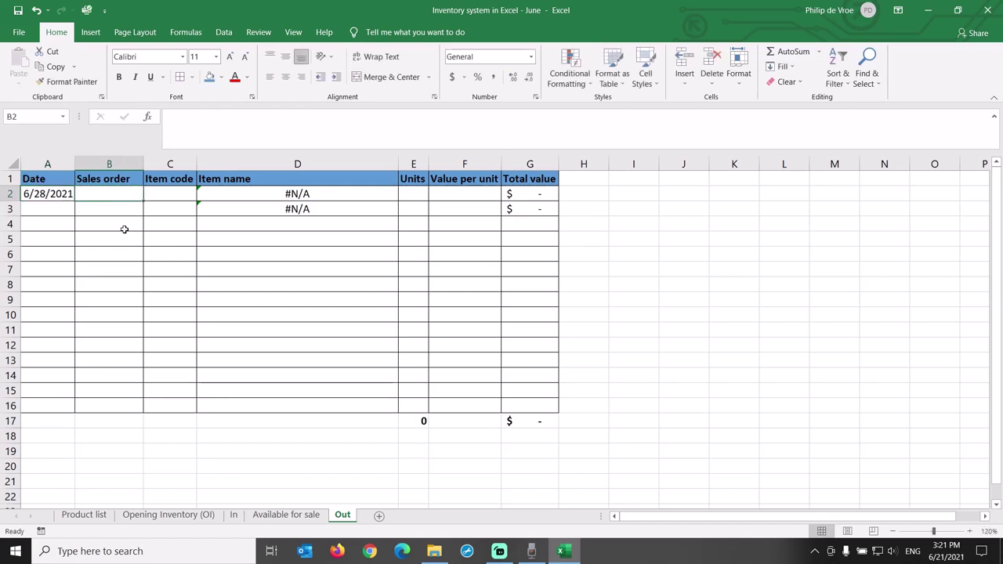
{"action": "type", "text": "7654321"}
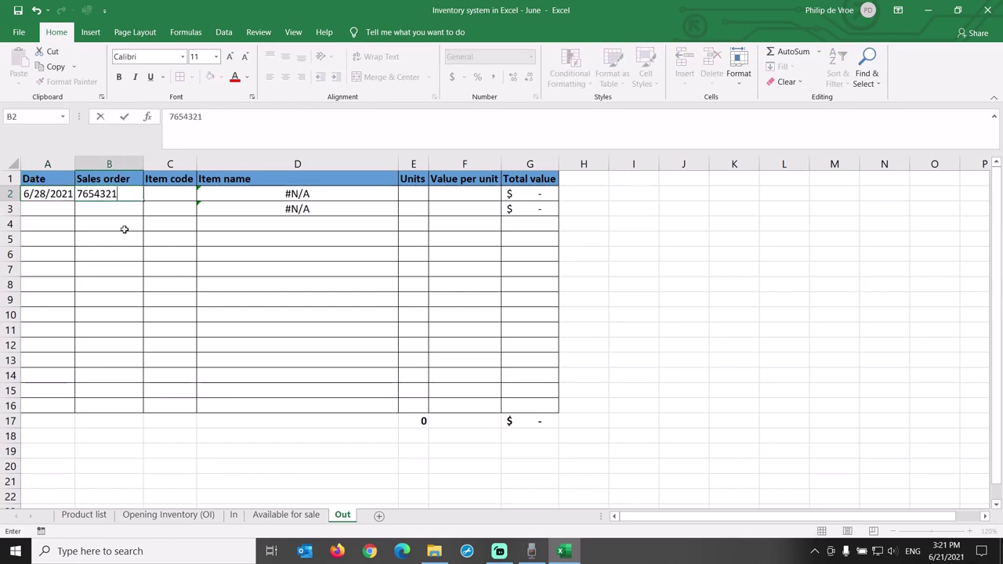
{"action": "key", "text": "Tab"}
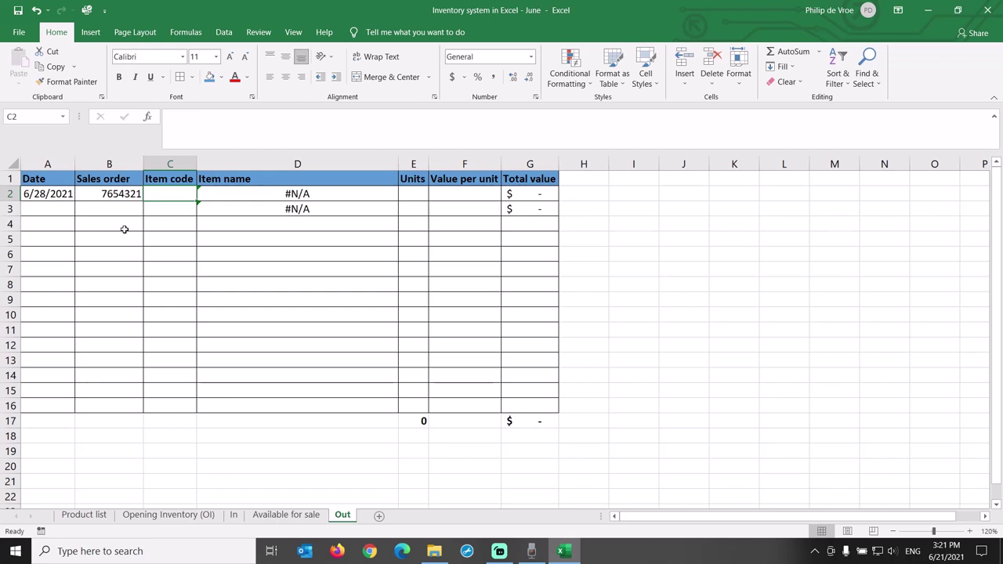
{"action": "type", "text": "A003"}
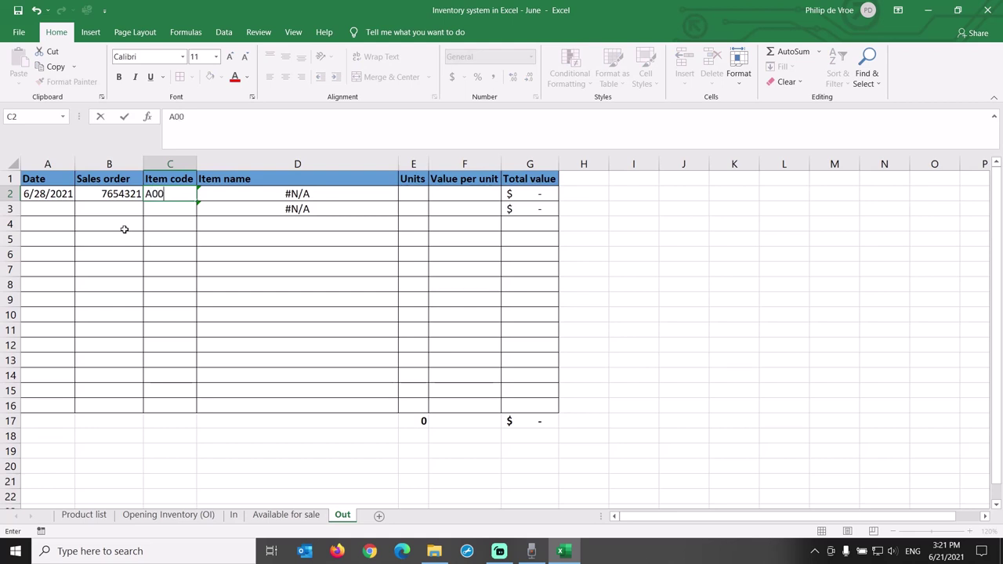
{"action": "key", "text": "Tab"}
{"action": "key", "text": "Tab"}
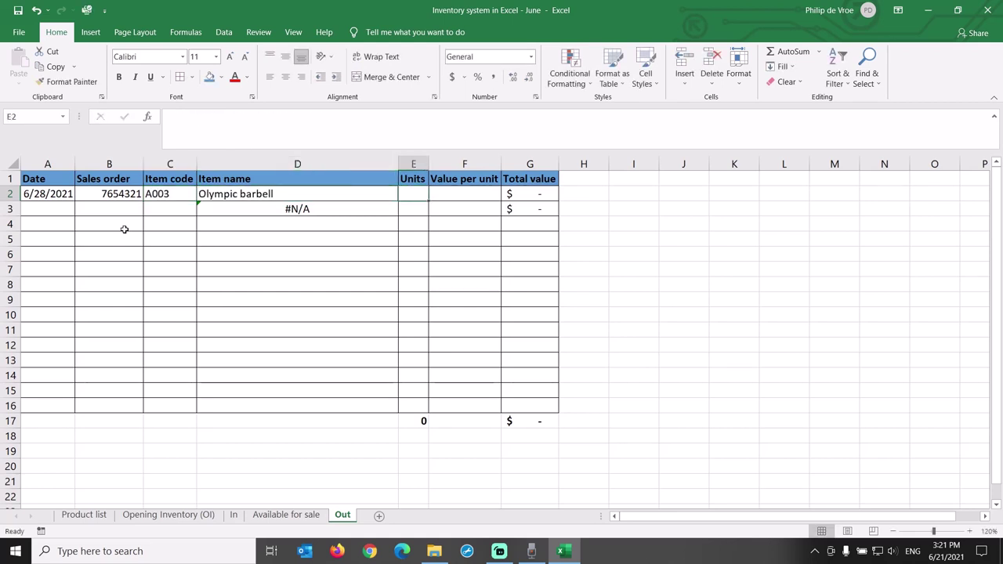
{"action": "type", "text": "6"}
{"action": "key", "text": "Tab"}
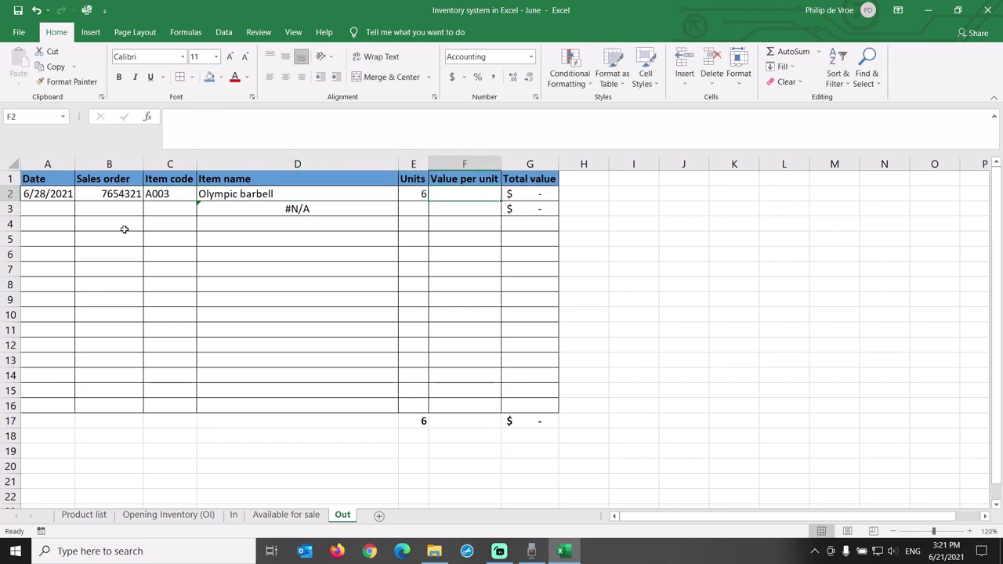
Start a VLOOKUP function in F2 of the Out sheet with C2 as its lookup value.
{"action": "left_click", "coordinate": [819, 52]}
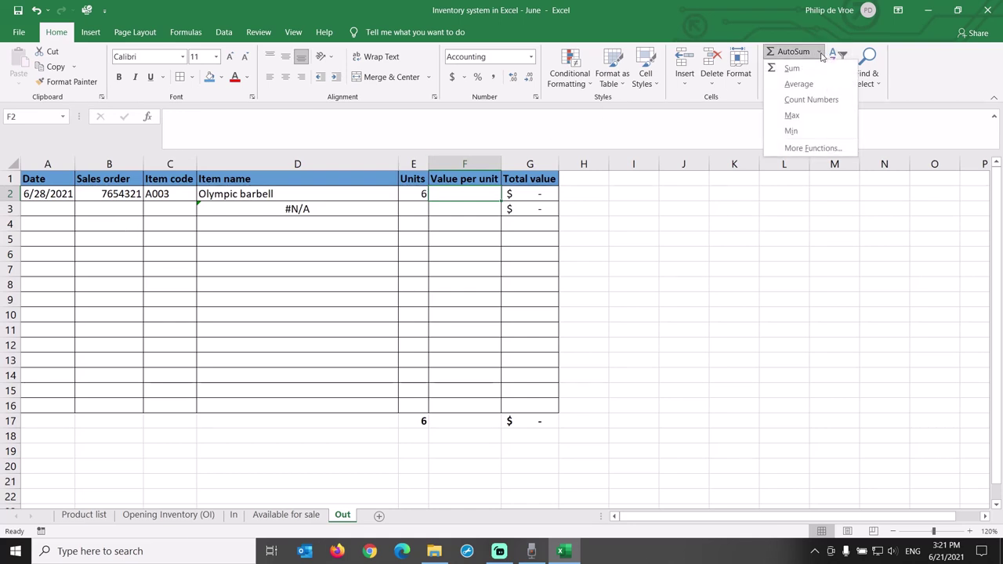
{"action": "left_click", "coordinate": [803, 149]}
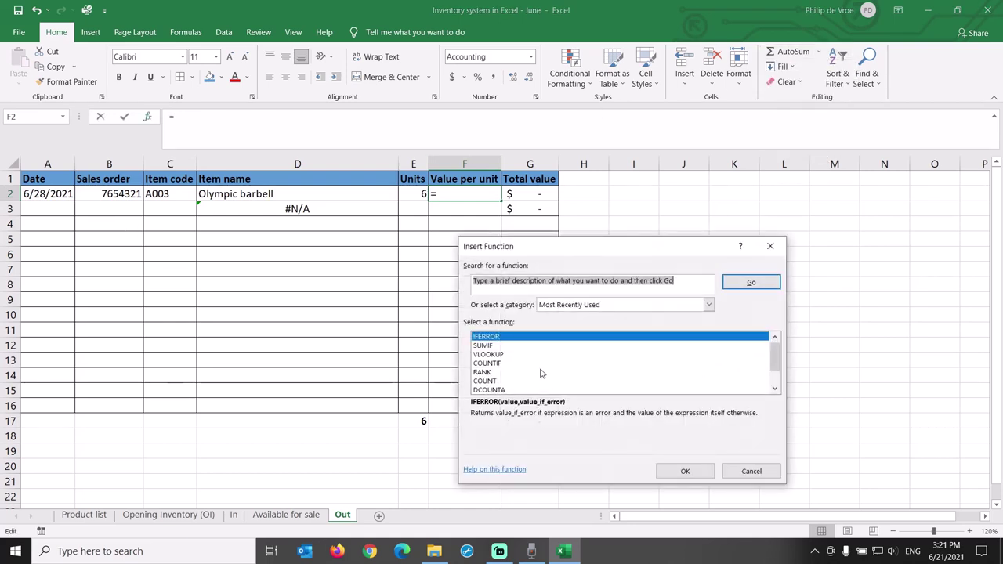
{"action": "left_click", "coordinate": [517, 354]}
{"action": "left_click", "coordinate": [685, 471]}
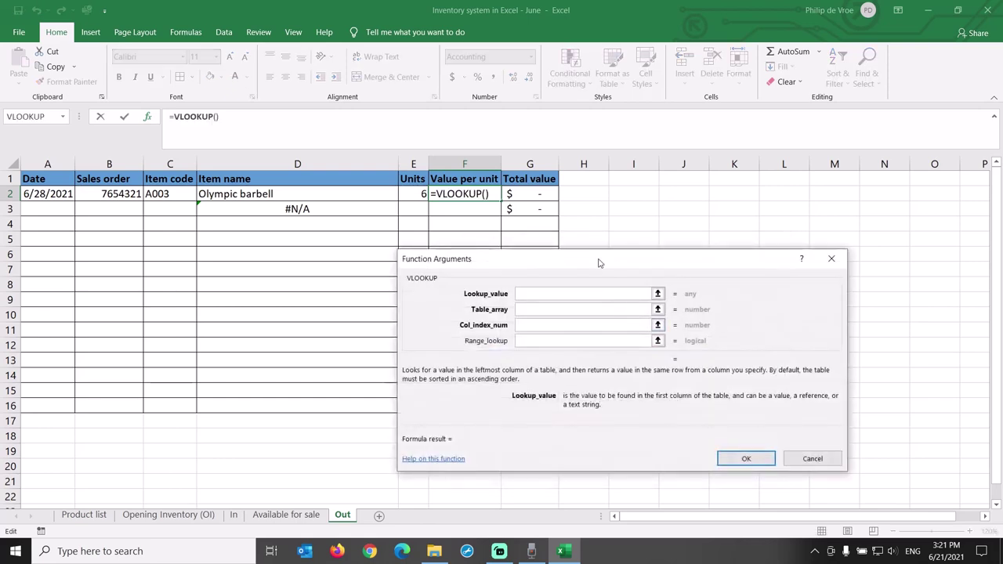
{"action": "left_click_drag", "start_coordinate": [557, 272], "coordinate": [728, 234]}
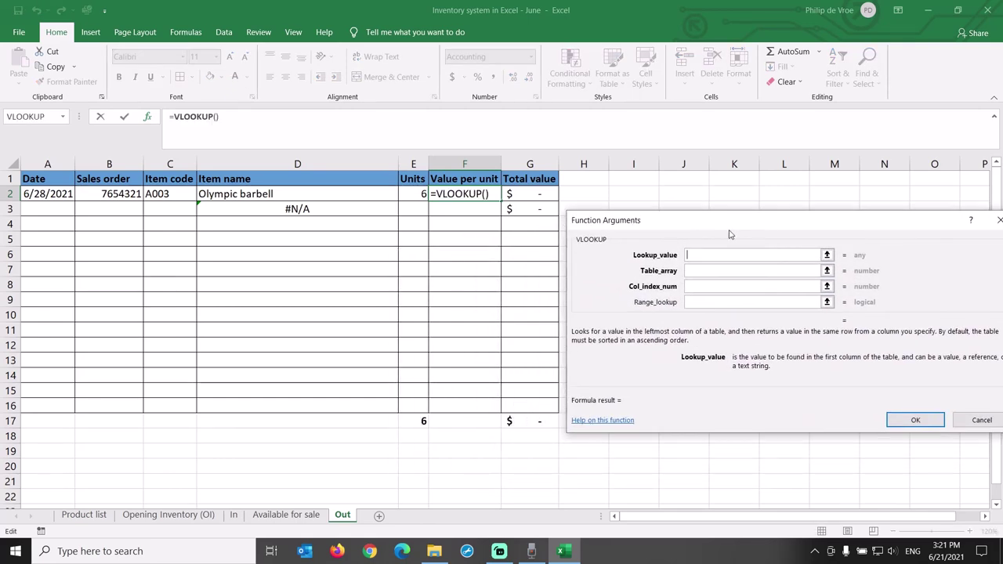
{"action": "left_click", "coordinate": [168, 199]}
Complete the F2 VLOOKUP with table array 'Available for sale'!A$2:I$11 and column index 9.
{"action": "left_click", "coordinate": [708, 268]}
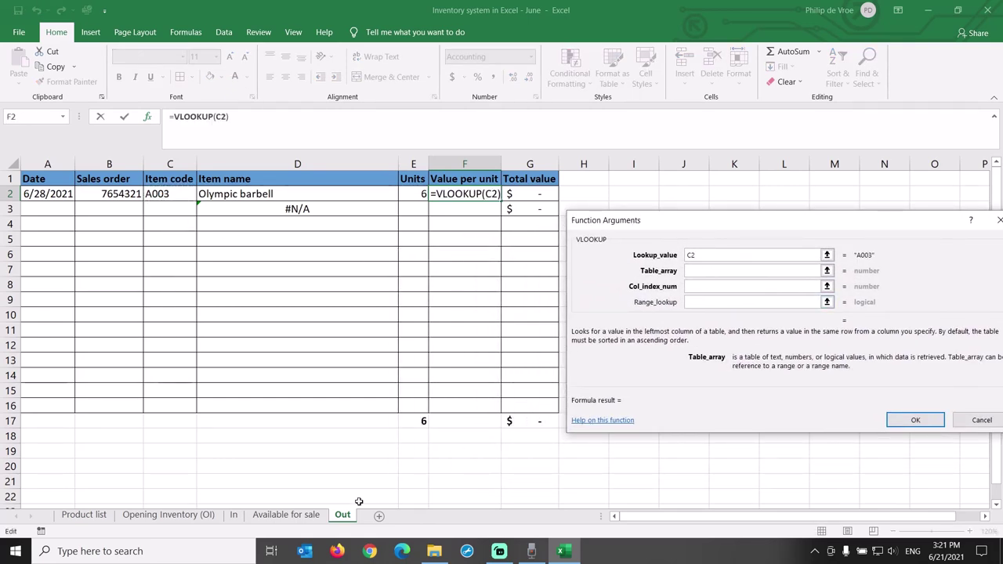
{"action": "left_click", "coordinate": [286, 514]}
{"action": "left_click", "coordinate": [63, 196]}
{"action": "key", "text": "ctrl+shift+Down"}
{"action": "key", "text": "ctrl+shift+Right"}
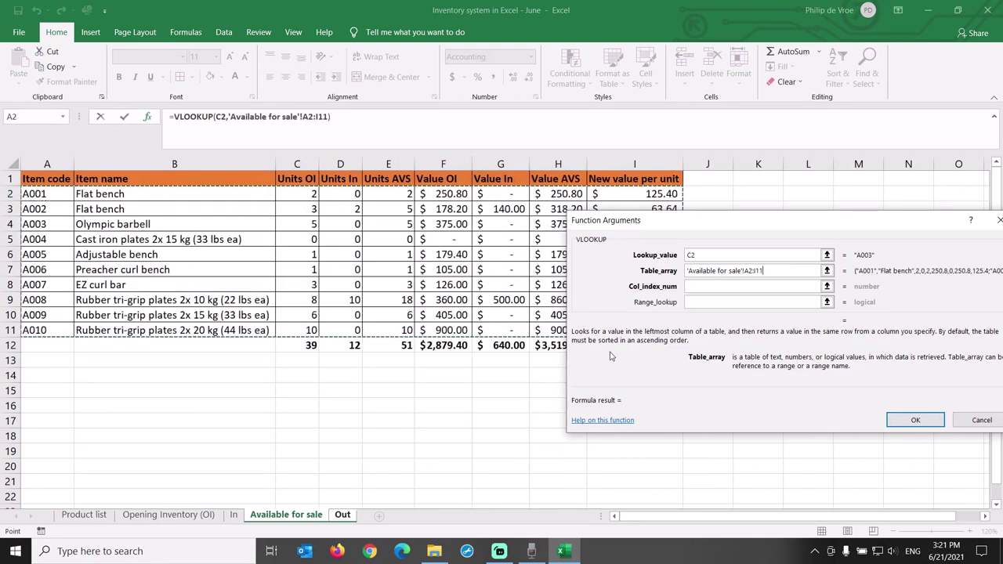
{"action": "left_click", "coordinate": [748, 270]}
{"action": "type", "text": "$"}
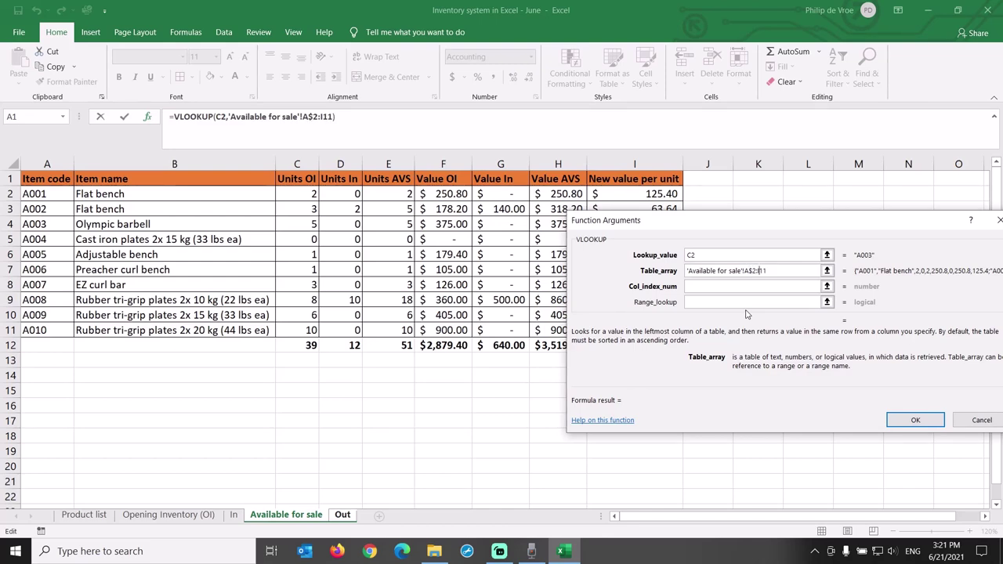
{"action": "left_click", "coordinate": [707, 286]}
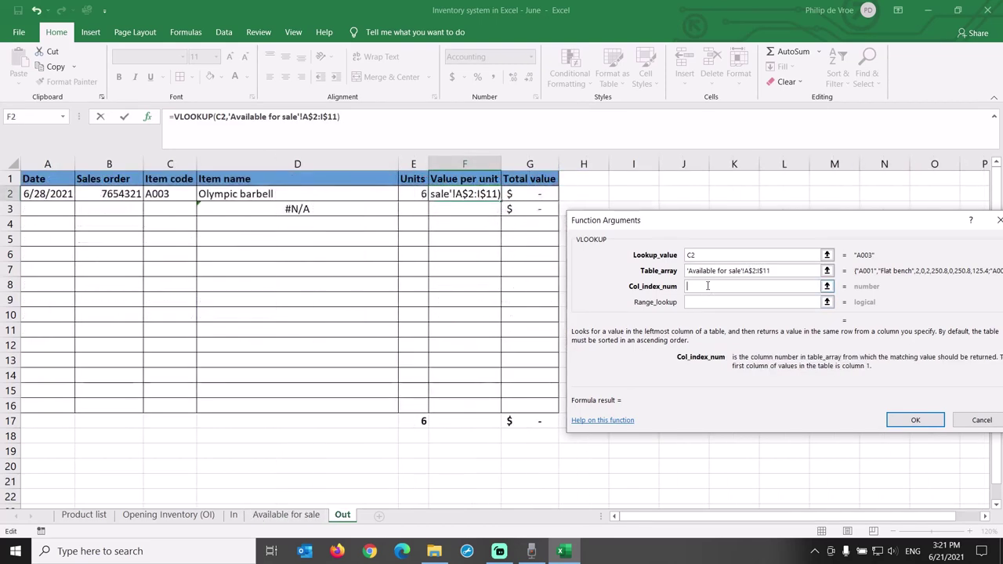
{"action": "type", "text": "9"}
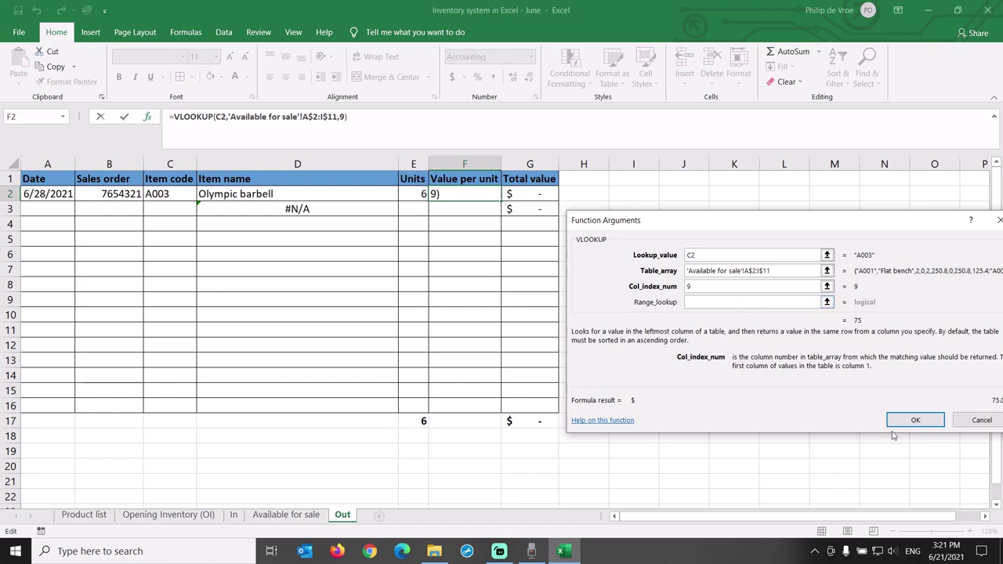
{"action": "left_click", "coordinate": [915, 421]}
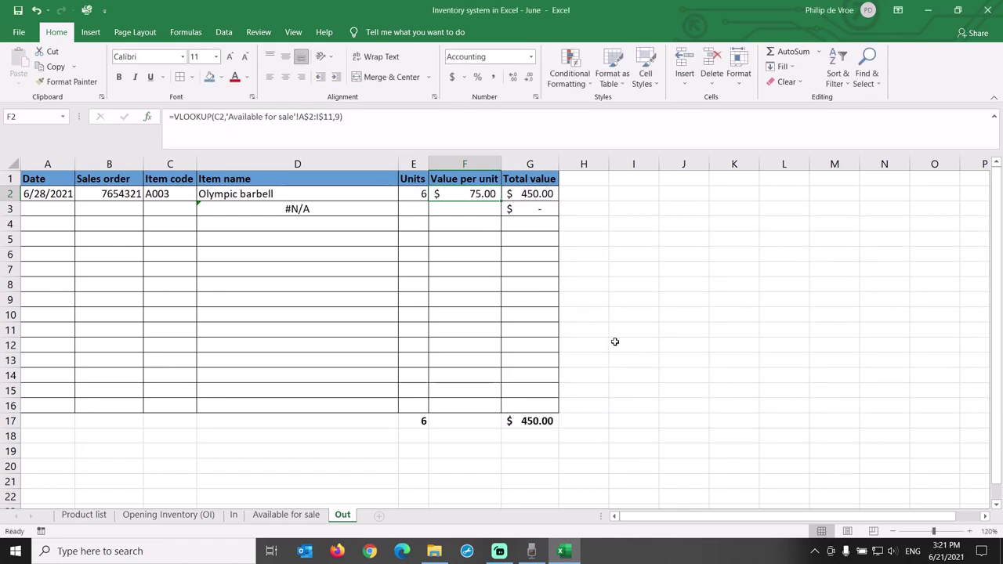
{"action": "left_click", "coordinate": [546, 195]}
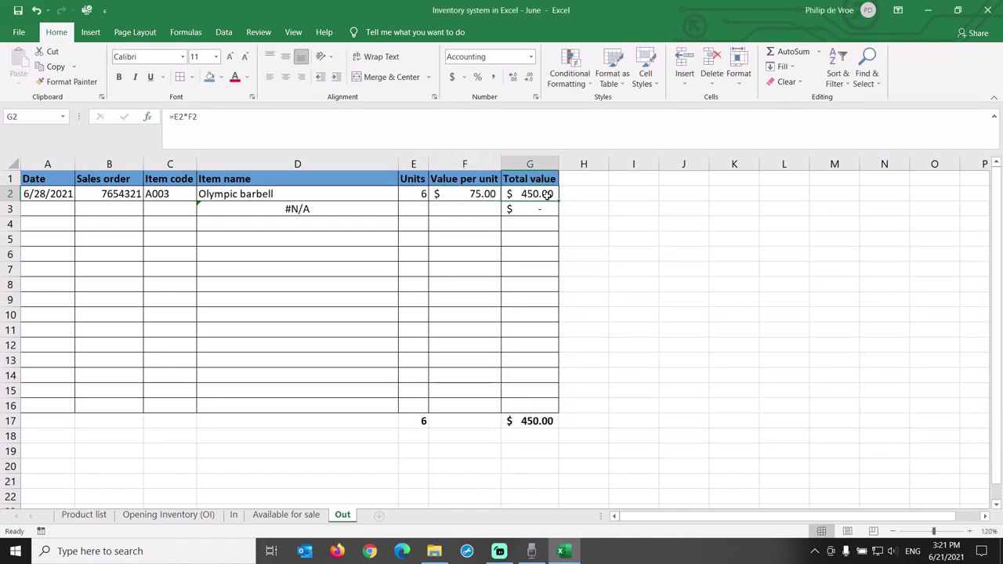
Add the comment "Cost Of Goods Sold (COGS)" to the Total value header in G1.
{"action": "left_click", "coordinate": [48, 206]}
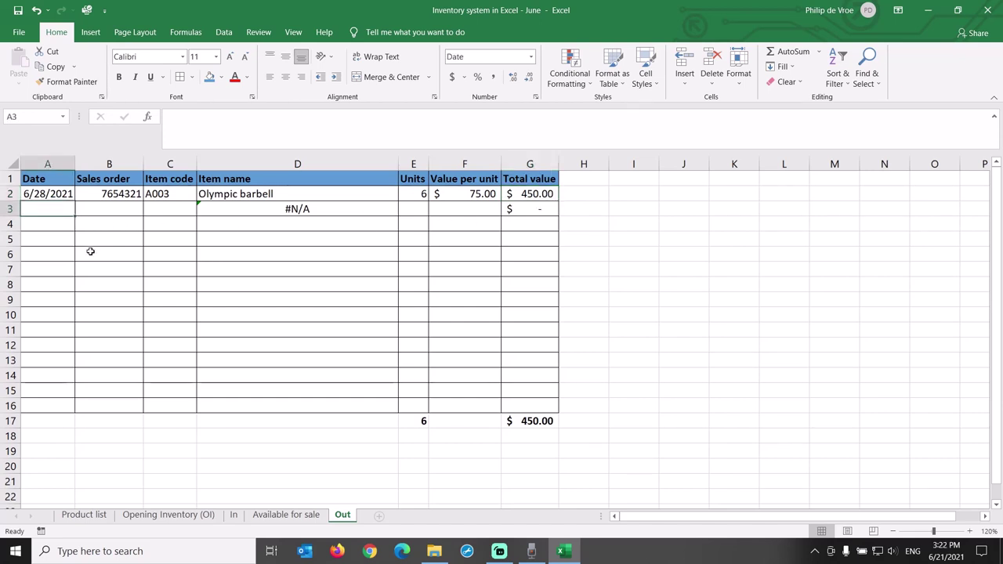
{"action": "left_click", "coordinate": [535, 179]}
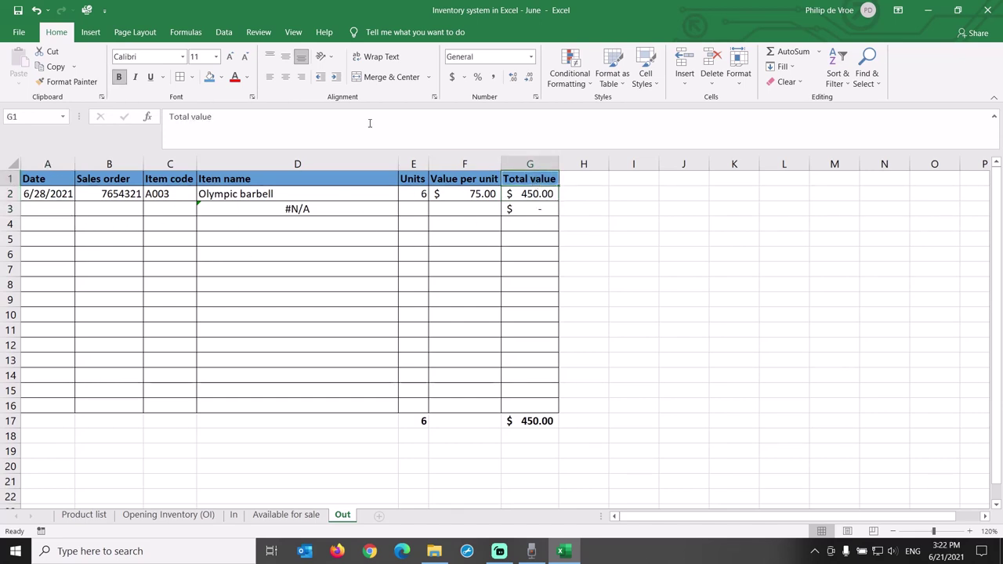
{"action": "left_click", "coordinate": [258, 32]}
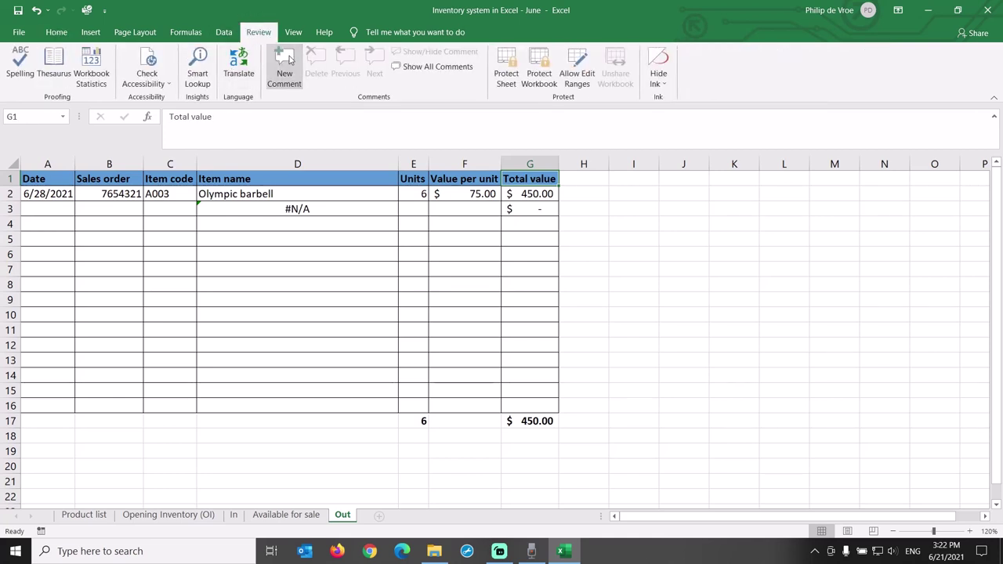
{"action": "left_click", "coordinate": [274, 63]}
{"action": "type", "text": "Cost Of Goods Sold (COGS"}
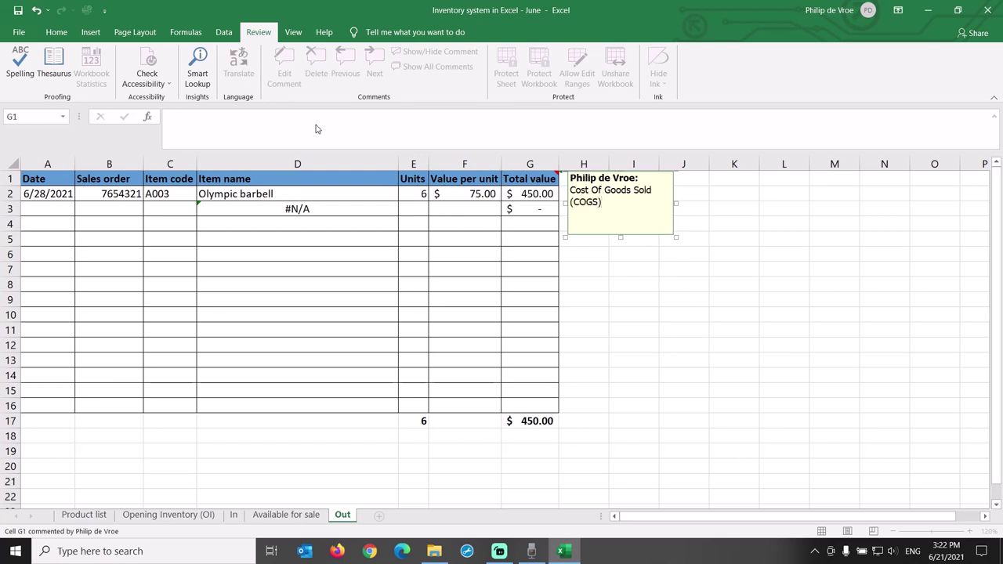
{"action": "type", "text": ")"}
{"action": "left_click", "coordinate": [306, 224]}
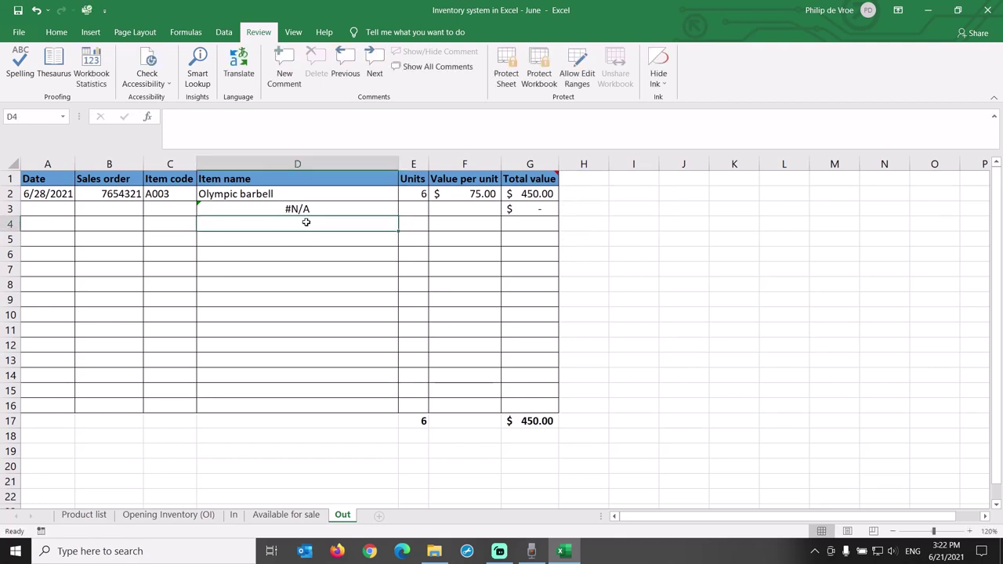
Copy the complete sale entry in A2:G2 to row 3 of the Out sheet.
{"action": "left_click", "coordinate": [62, 194]}
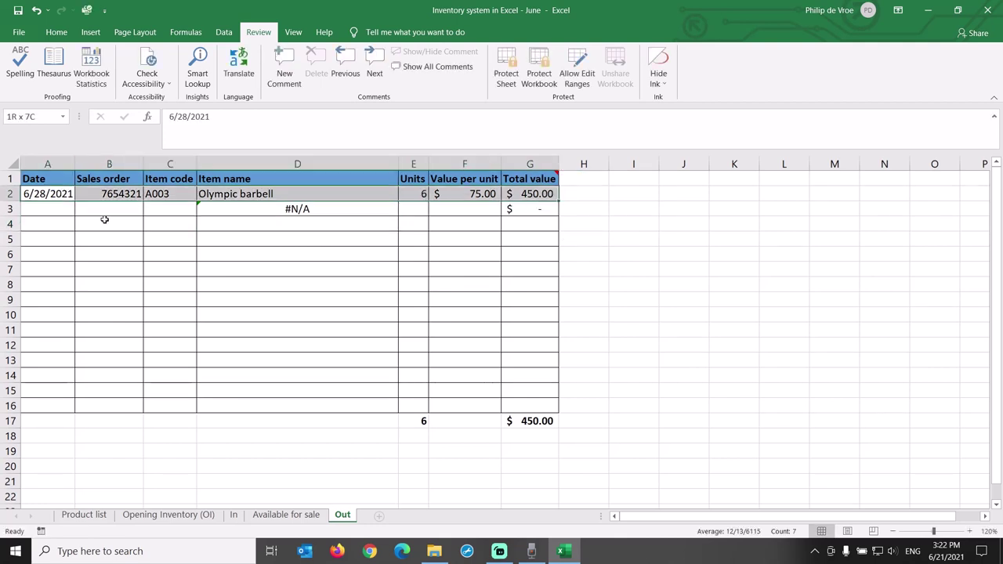
{"action": "key", "text": "ctrl+shift+Right"}
{"action": "key", "text": "ctrl+c"}
{"action": "key", "text": "Down"}
{"action": "key", "text": "ctrl+v"}
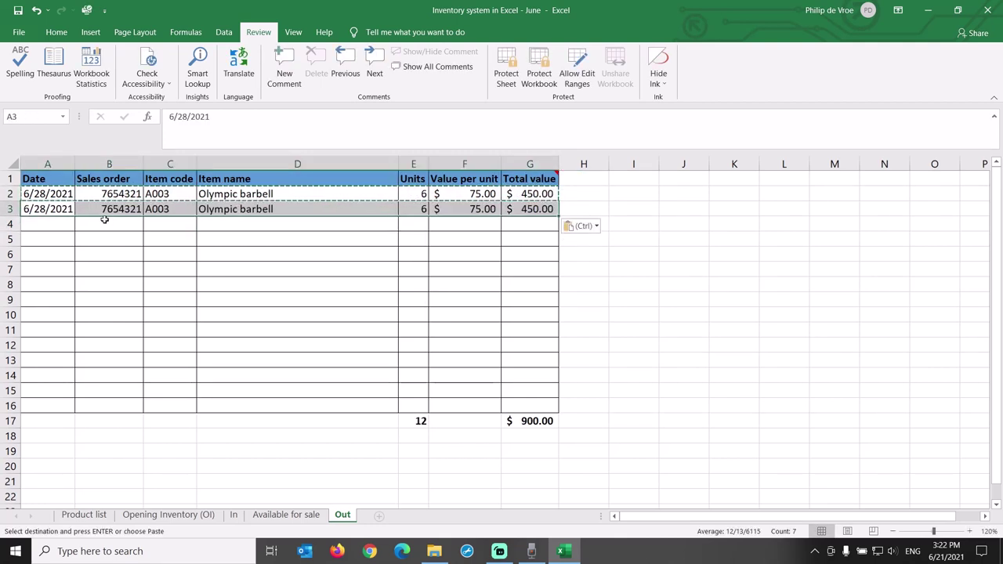
Change the item code in C3 to A008 and the units in E3 to 12.
{"action": "key", "text": "Right"}
{"action": "key", "text": "Right"}
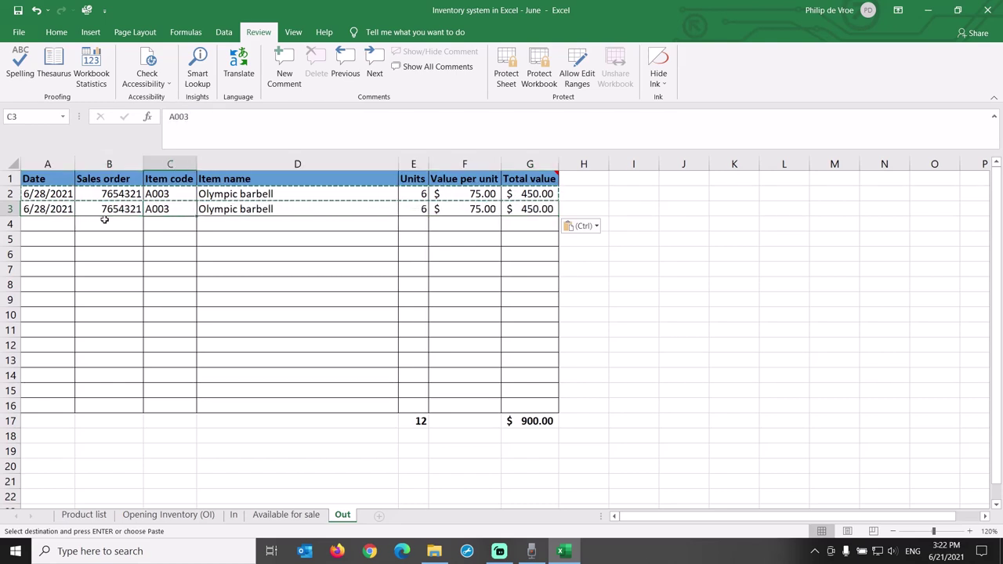
{"action": "type", "text": "A"}
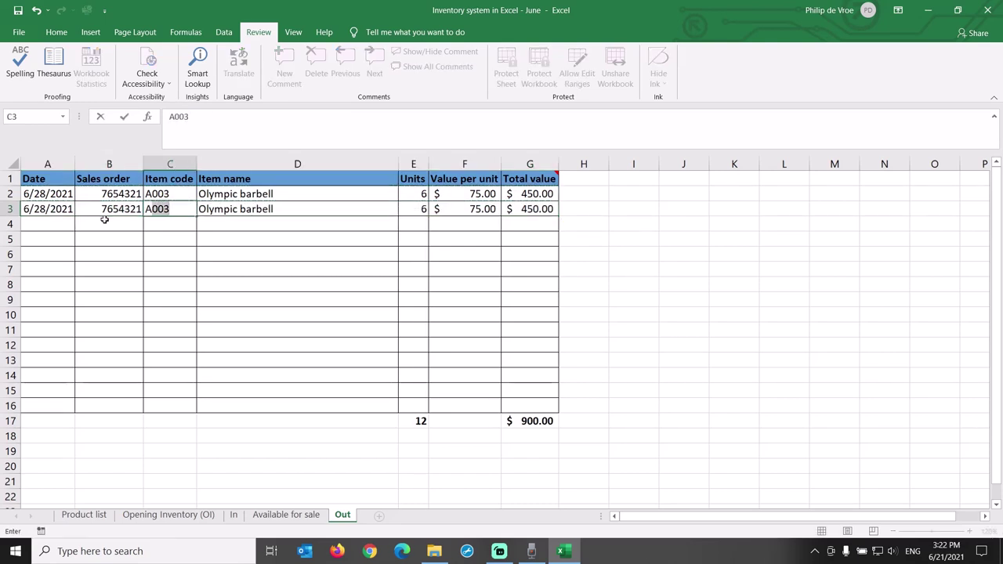
{"action": "type", "text": "003"}
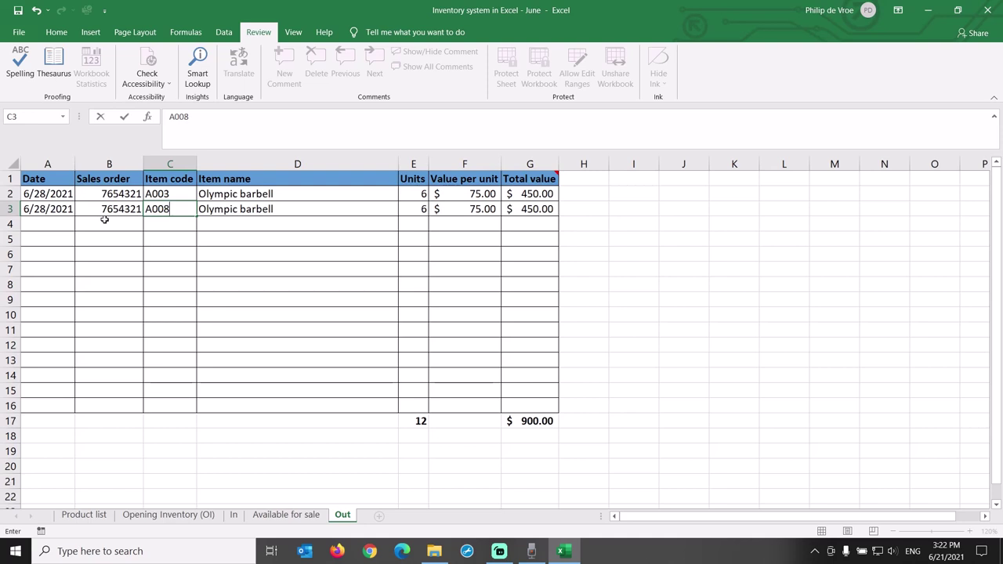
{"action": "key", "text": "Right"}
{"action": "key", "text": "Right"}
{"action": "type", "text": "12"}
{"action": "key", "text": "Right"}
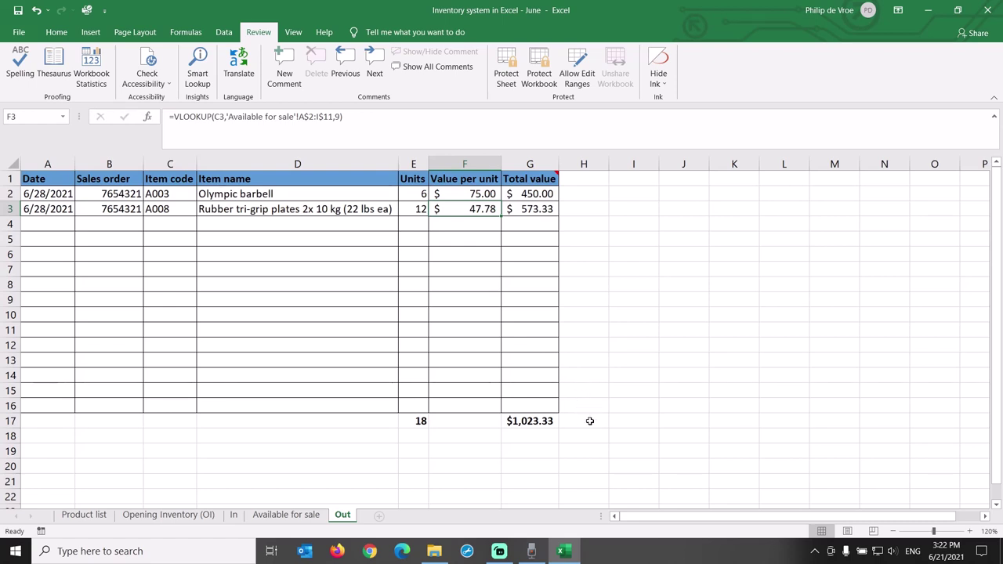
Duplicate the Available for sale sheet after Out and rename the copy Ending inventory (EI).
{"action": "left_click", "coordinate": [286, 514]}
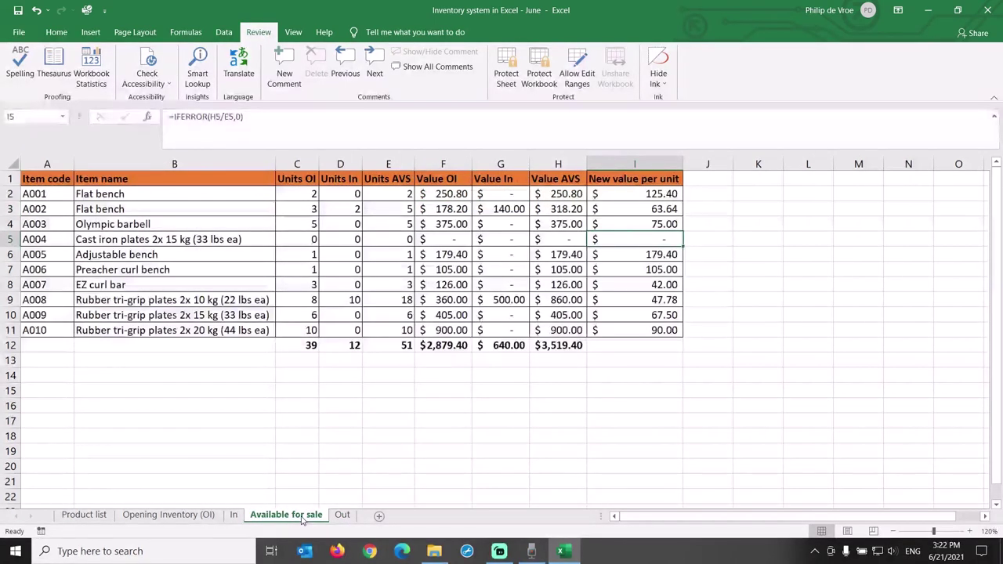
{"action": "left_click_drag", "start_coordinate": [338, 513], "coordinate": [375, 518]}
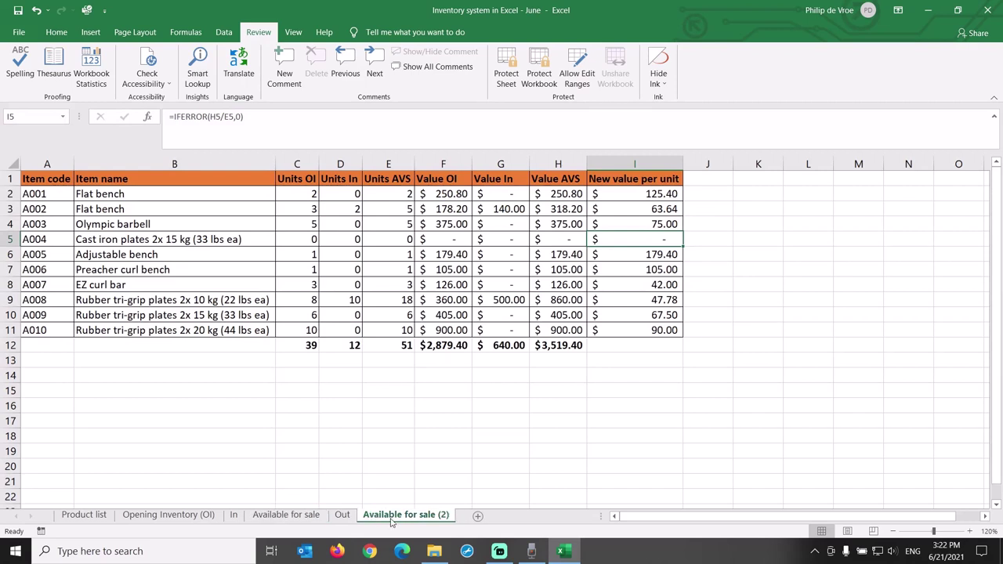
{"action": "double_click", "coordinate": [390, 517]}
{"action": "type", "text": "Endin"}
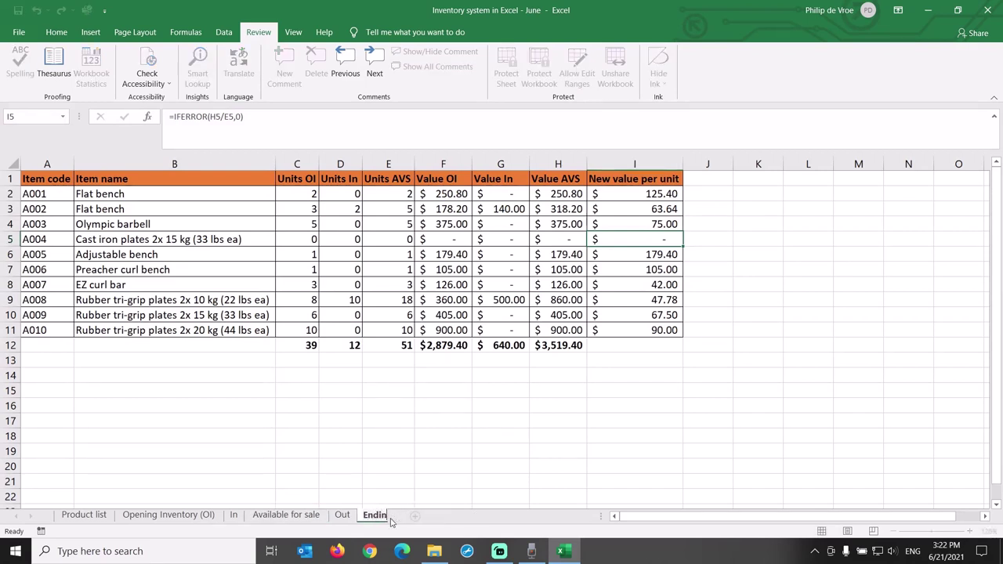
{"action": "type", "text": "g inventory (EI"}
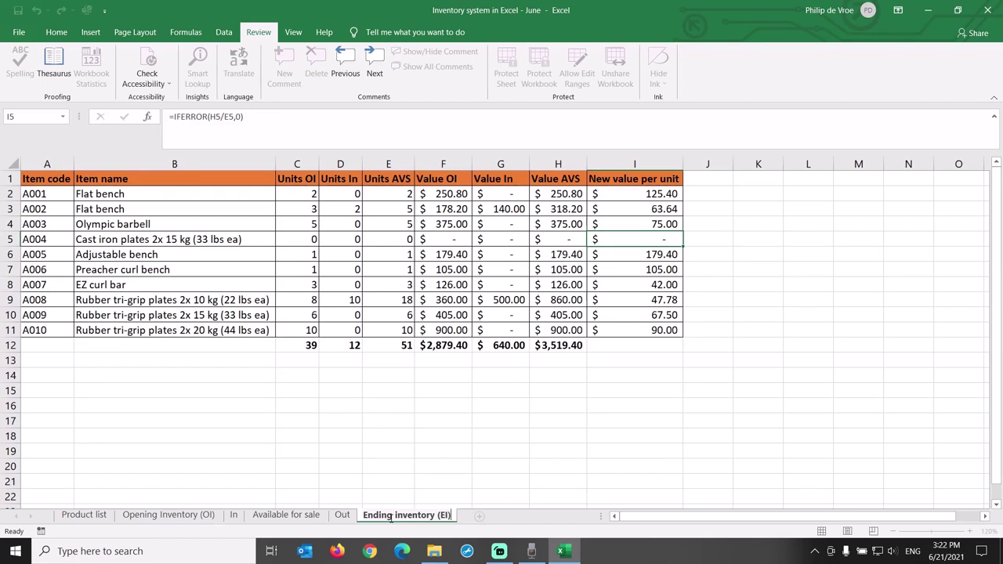
{"action": "key", "text": "Return"}
Delete the Value OI, Value In and Value AVS columns, and rename the C1 header Units AVS.
{"action": "left_click_drag", "start_coordinate": [443, 164], "coordinate": [558, 163]}
{"action": "key", "text": "ctrl+minus"}
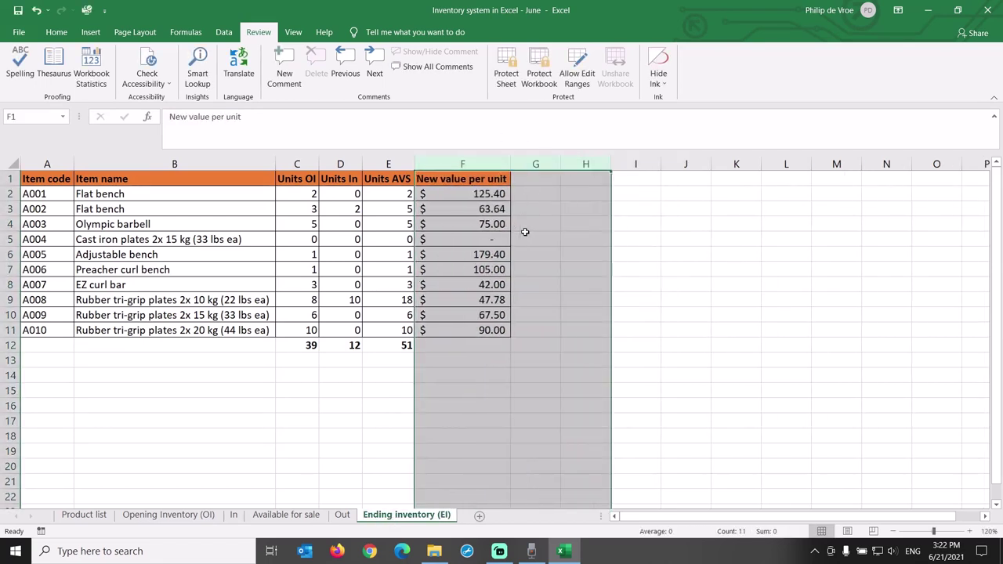
{"action": "left_click", "coordinate": [297, 179]}
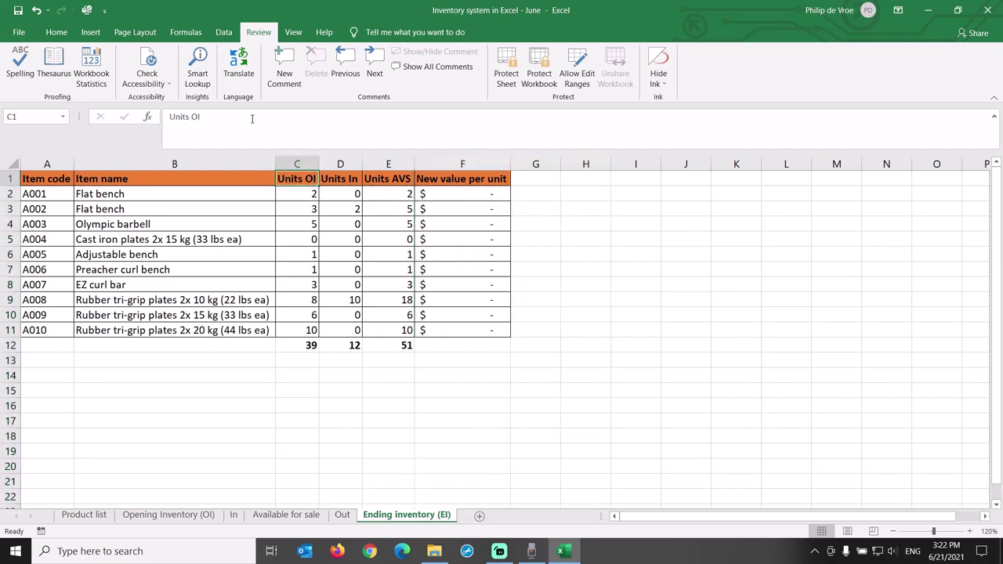
{"action": "left_click", "coordinate": [252, 117]}
{"action": "type", "text": "AVS"}
{"action": "key", "text": "Tab"}
Rename the D1 header Units Out and the E1 header Units EI.
{"action": "left_click", "coordinate": [252, 118]}
{"action": "key", "text": "BackSpace"}
{"action": "key", "text": "BackSpace"}
{"action": "type", "text": "Out"}
{"action": "key", "text": "Tab"}
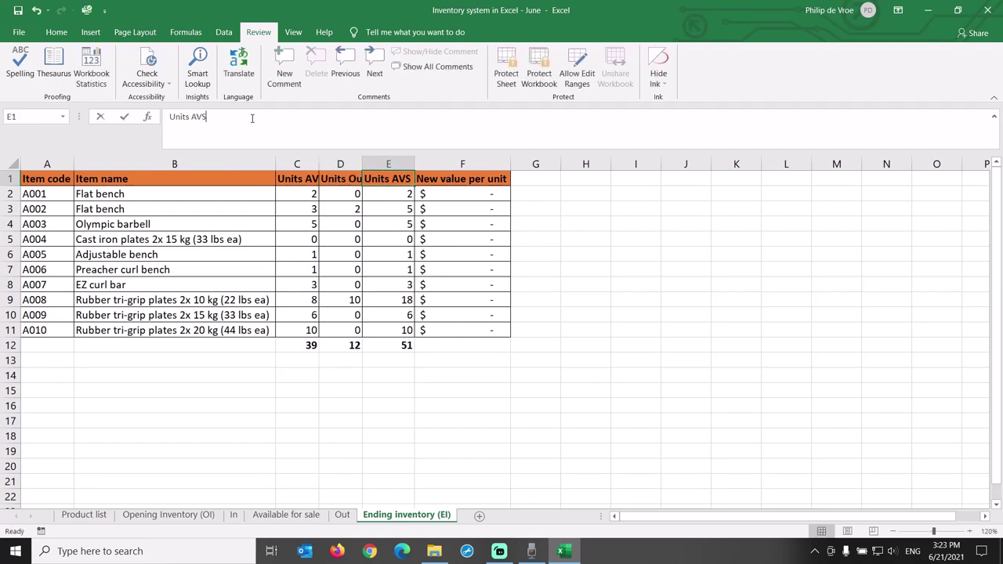
{"action": "left_click", "coordinate": [251, 117]}
{"action": "key", "text": "BackSpace"}
{"action": "key", "text": "BackSpace"}
{"action": "key", "text": "BackSpace"}
{"action": "type", "text": "EI"}
{"action": "key", "text": "Return"}
Replace C2 with the formula ='Available for sale'!E2 and fill it down to C11.
{"action": "key", "text": "Delete"}
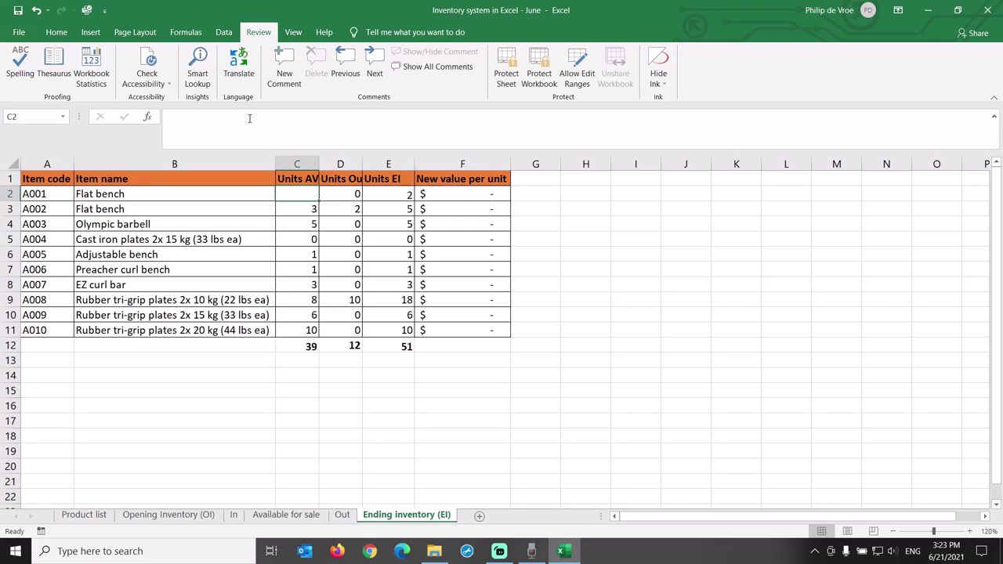
{"action": "type", "text": "="}
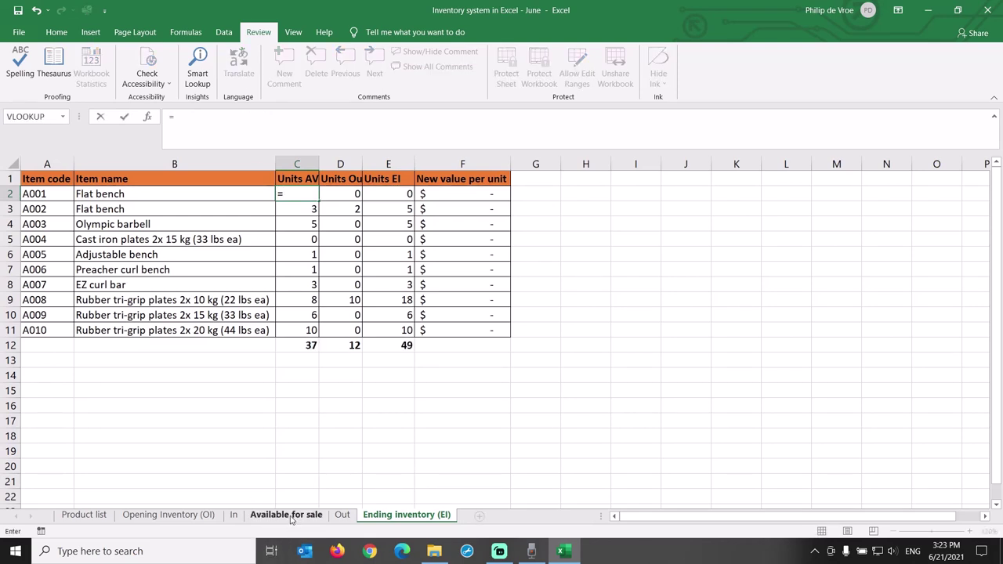
{"action": "left_click", "coordinate": [285, 515]}
{"action": "left_click", "coordinate": [394, 194]}
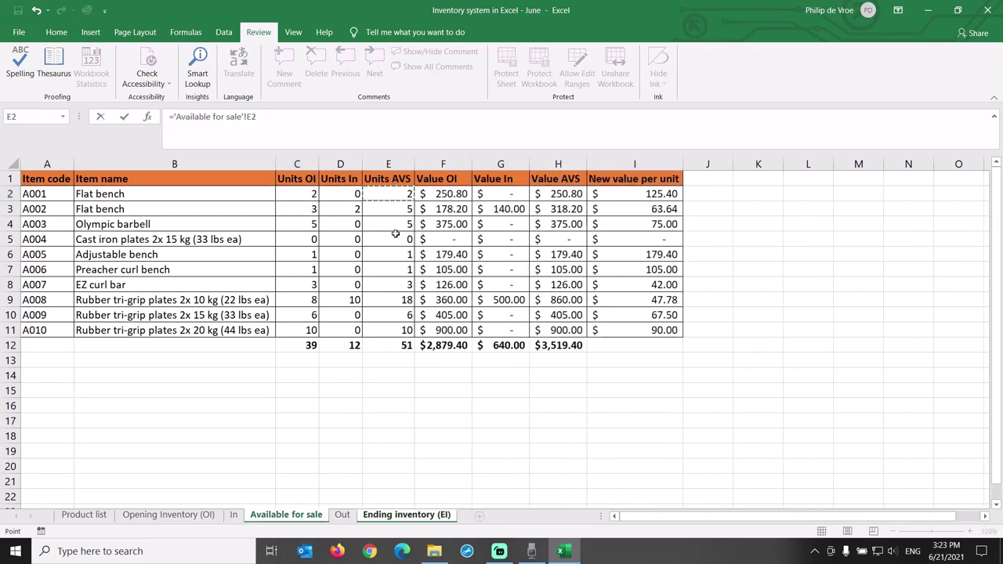
{"action": "key", "text": "Return"}
{"action": "key", "text": "Up"}
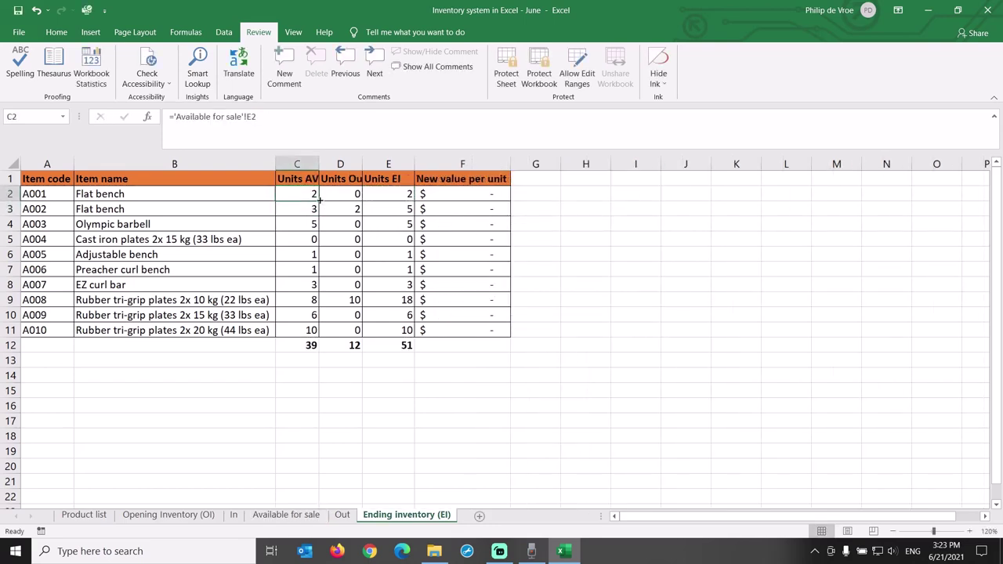
{"action": "left_click_drag", "start_coordinate": [318, 201], "coordinate": [311, 330]}
Change the Units Out formula in D2 to =SUMIF(Out!C$2:C$16,A2,Out!E$2:E$16) and fill it down to D11.
{"action": "left_click", "coordinate": [343, 194]}
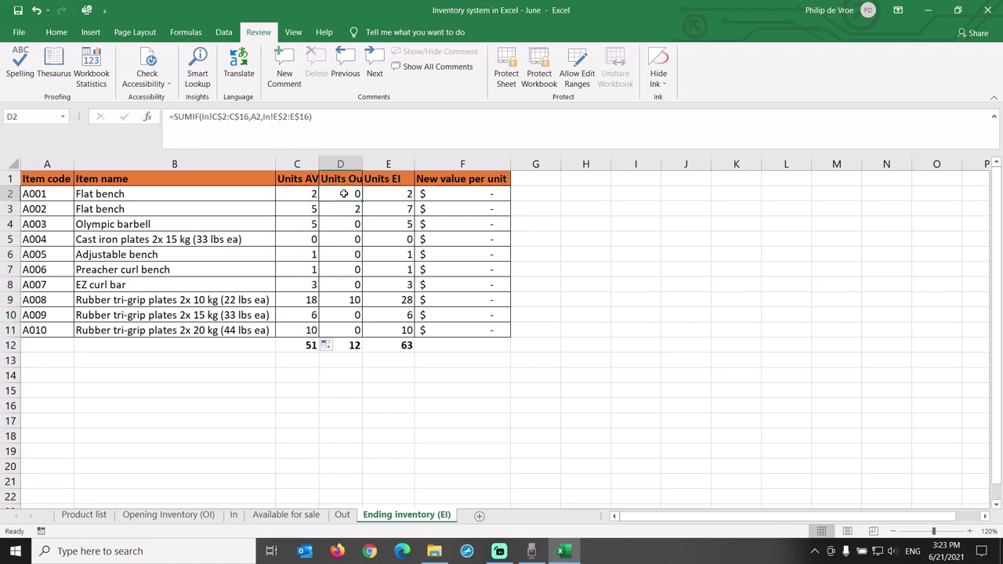
{"action": "left_click", "coordinate": [216, 115]}
{"action": "key", "text": "BackSpace"}
{"action": "key", "text": "BackSpace"}
{"action": "type", "text": "Out"}
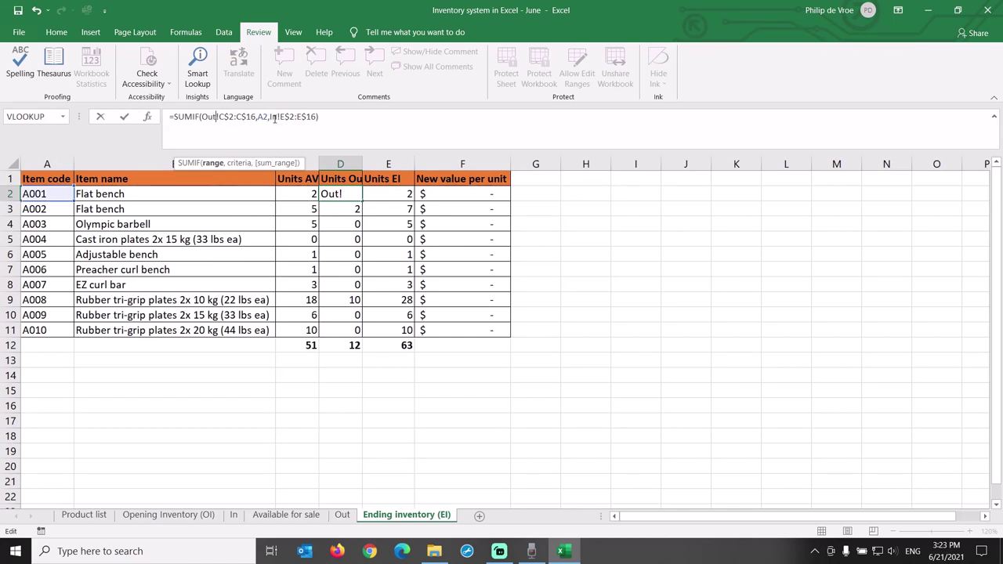
{"action": "left_click", "coordinate": [278, 116]}
{"action": "key", "text": "BackSpace"}
{"action": "type", "text": "n"}
{"action": "key", "text": "Return"}
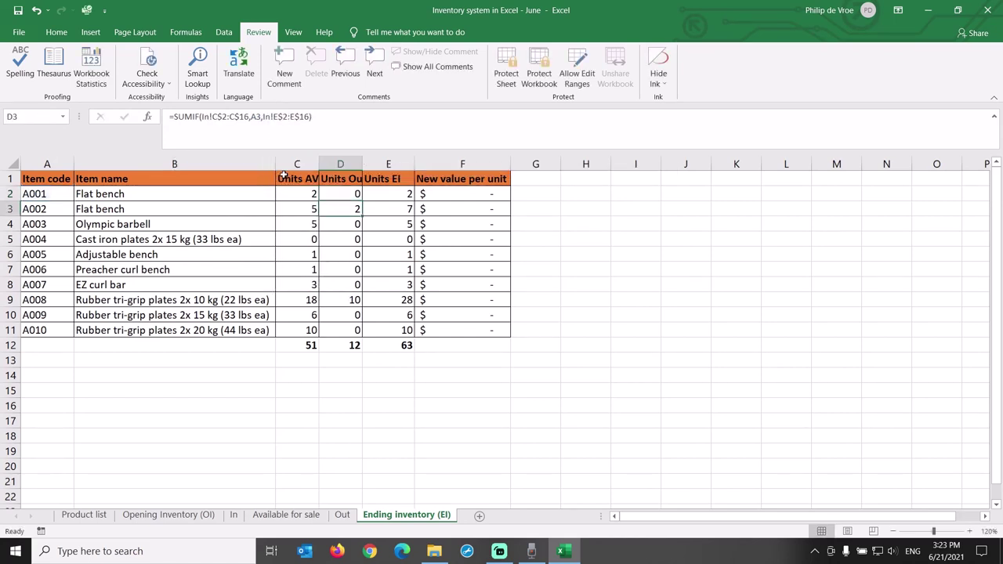
{"action": "key", "text": "Up"}
{"action": "left_click_drag", "start_coordinate": [361, 201], "coordinate": [361, 336]}
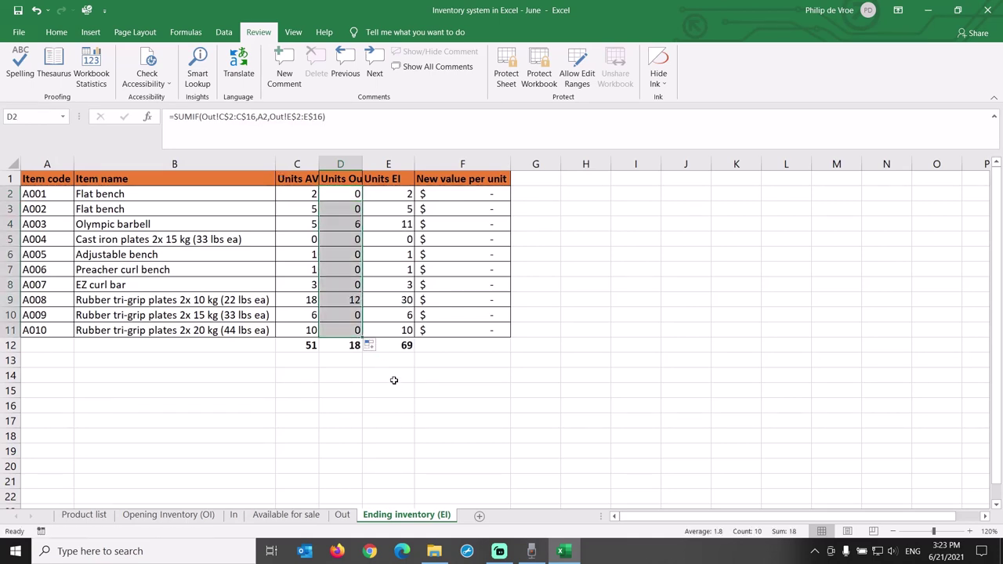
{"action": "left_click", "coordinate": [351, 346]}
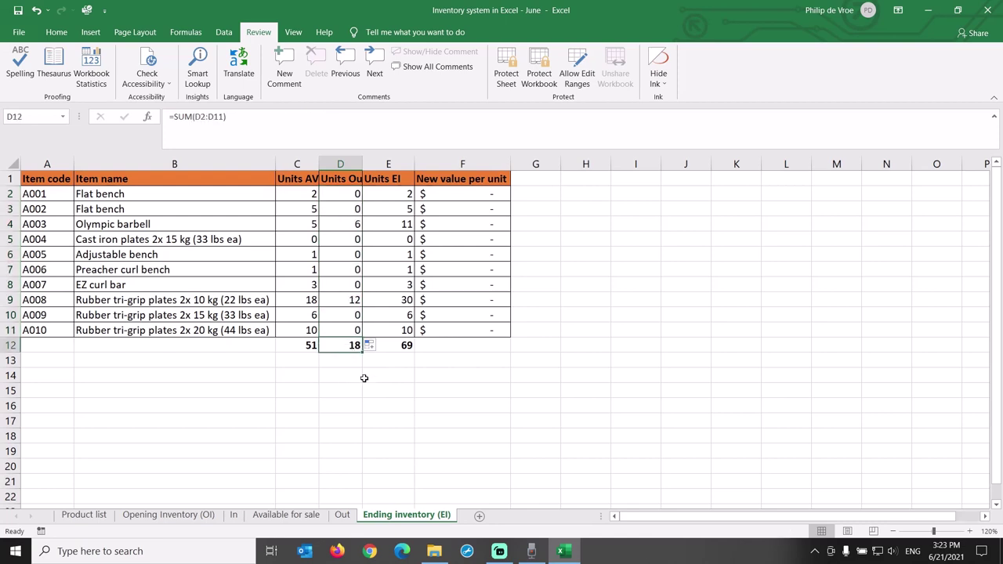
Replace the Units EI formula in E2 with =C2-D2 and fill it down to E11.
{"action": "left_click", "coordinate": [389, 194]}
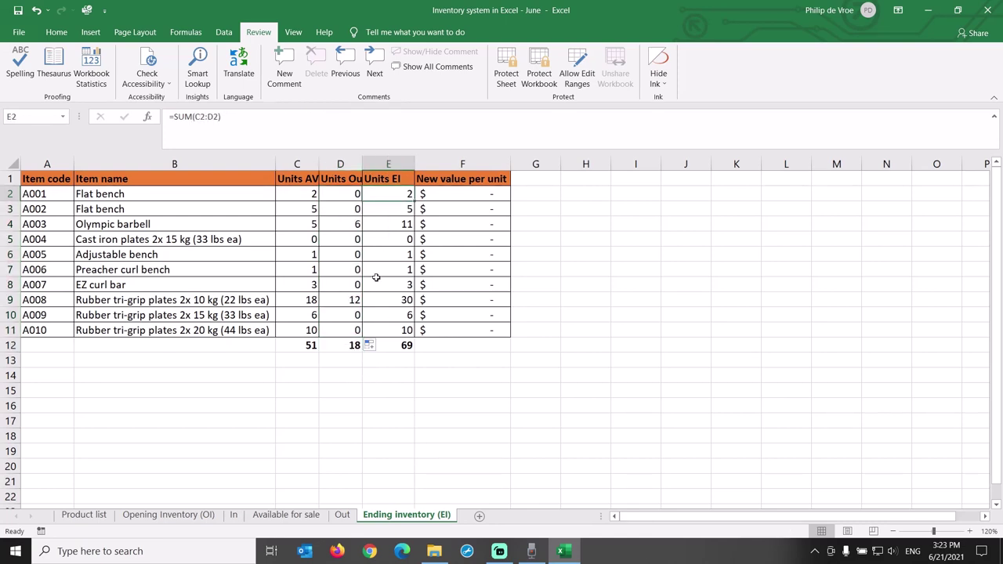
{"action": "type", "text": "=C2-"}
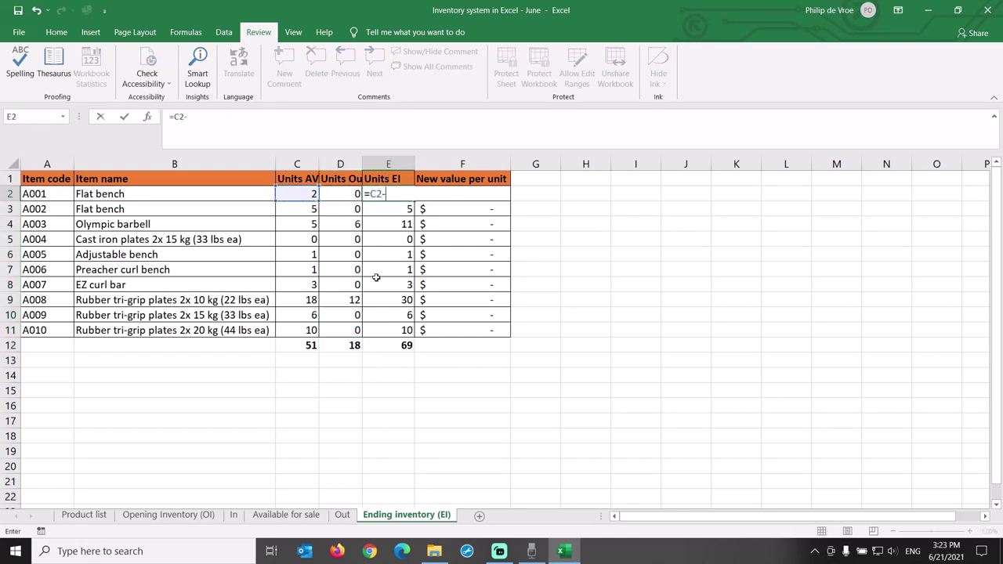
{"action": "type", "text": "D2"}
{"action": "key", "text": "Return"}
{"action": "key", "text": "Up"}
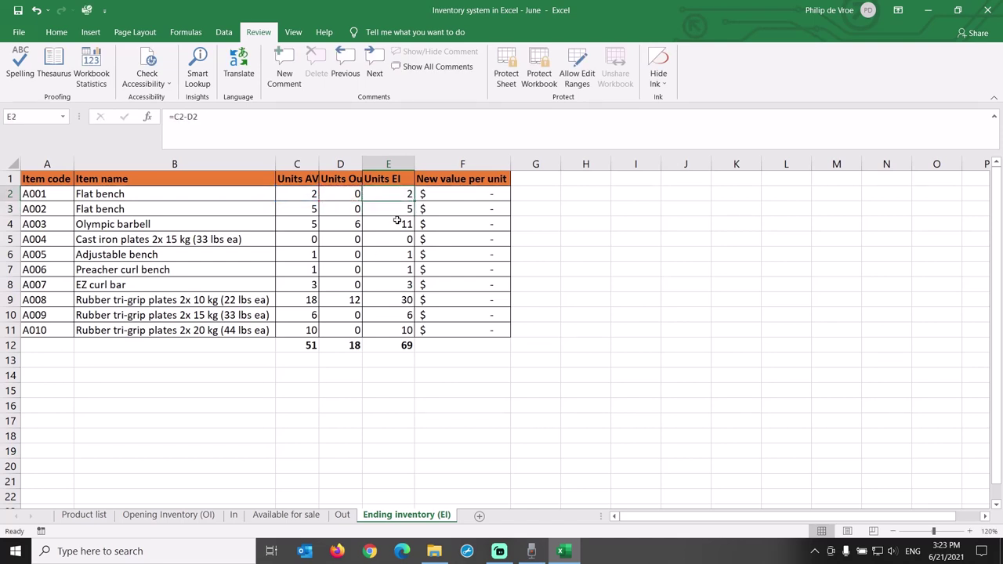
{"action": "left_click_drag", "start_coordinate": [414, 202], "coordinate": [404, 334]}
{"action": "left_click", "coordinate": [398, 345]}
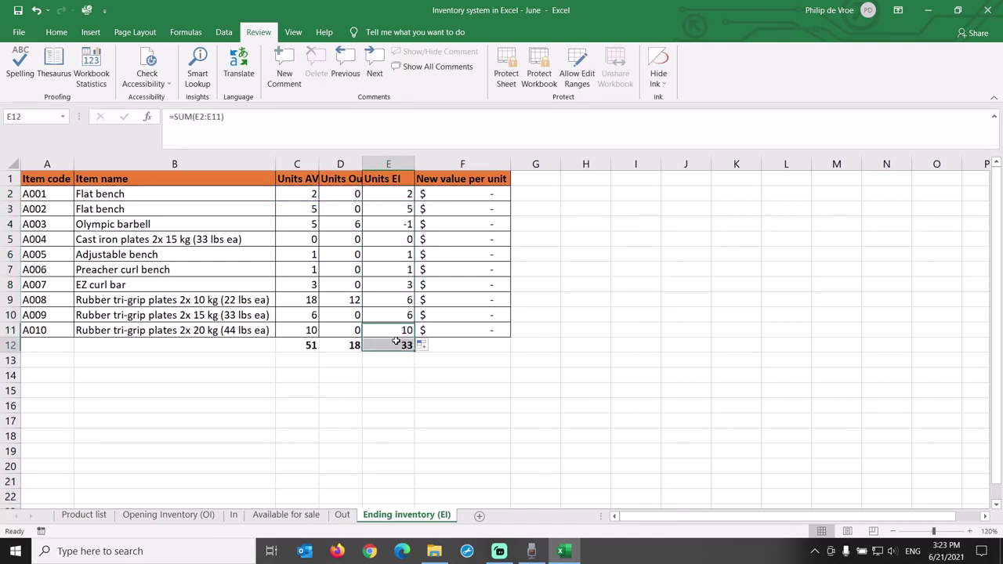
{"action": "left_click", "coordinate": [395, 234]}
{"action": "left_click", "coordinate": [395, 224]}
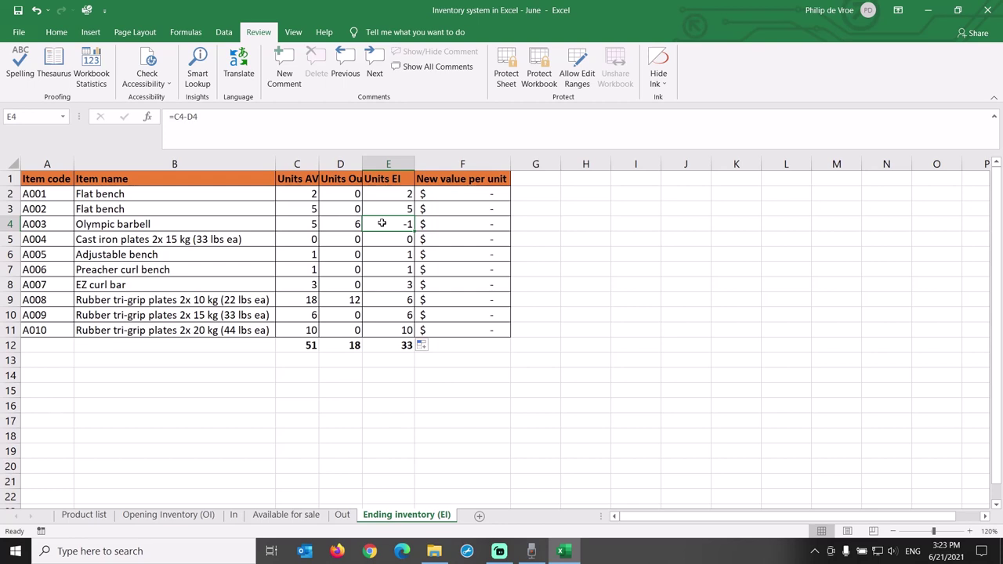
Add a Less Than 0 highlight rule to E2:E11 with Light Red Fill with Dark Red Text.
{"action": "left_click_drag", "start_coordinate": [384, 196], "coordinate": [399, 330]}
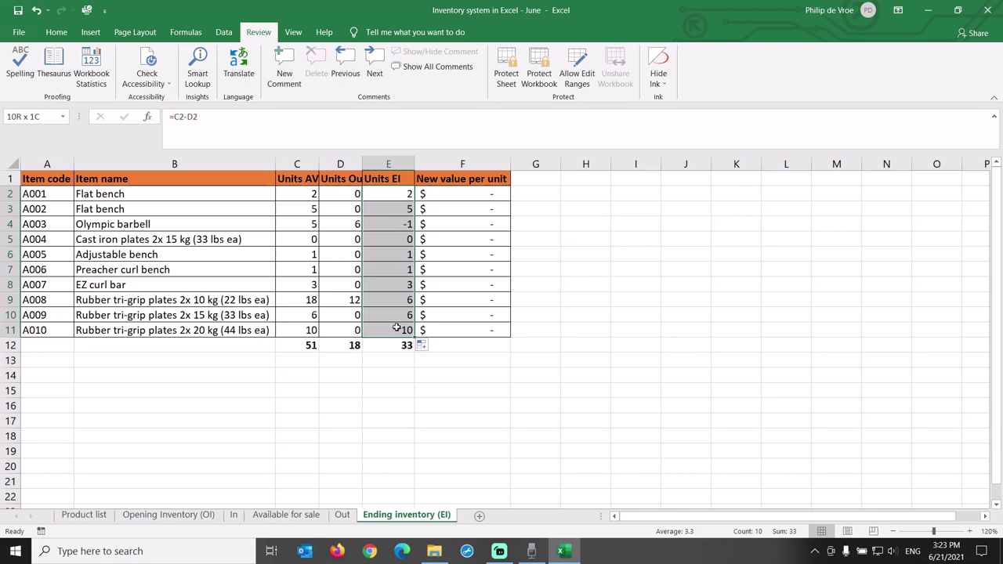
{"action": "left_click", "coordinate": [55, 32]}
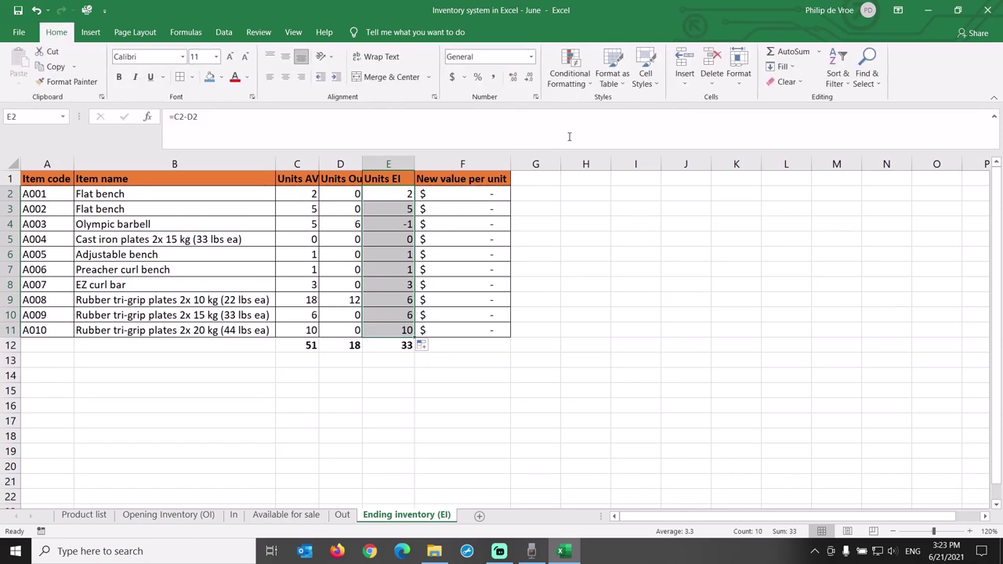
{"action": "left_click", "coordinate": [569, 74]}
{"action": "mouse_move", "coordinate": [595, 110]}
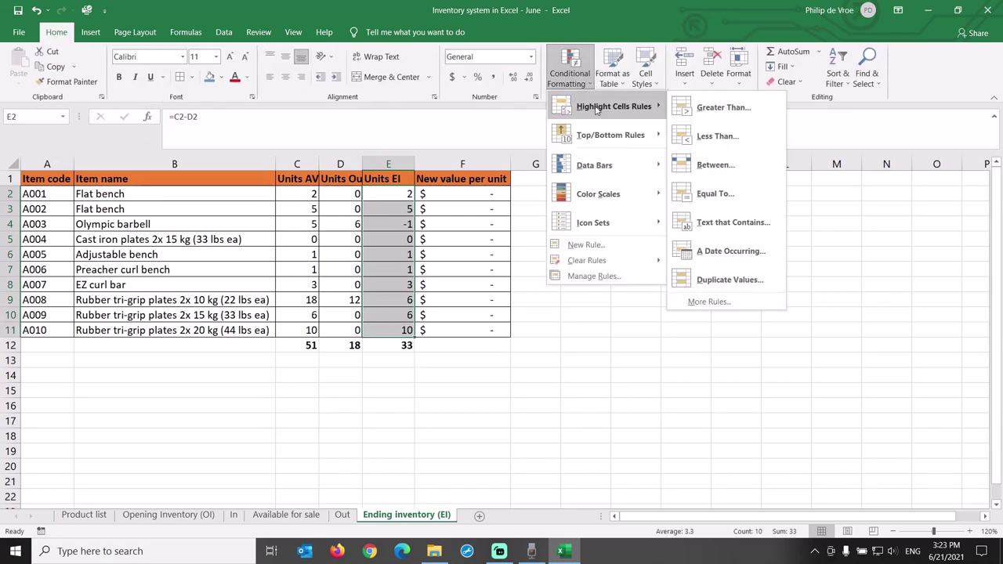
{"action": "left_click", "coordinate": [766, 140]}
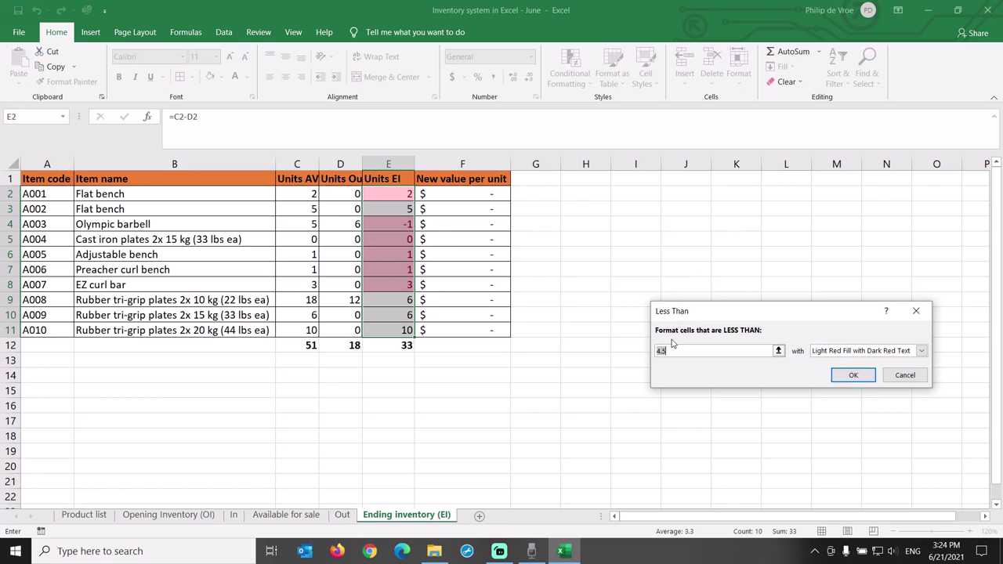
{"action": "type", "text": "0"}
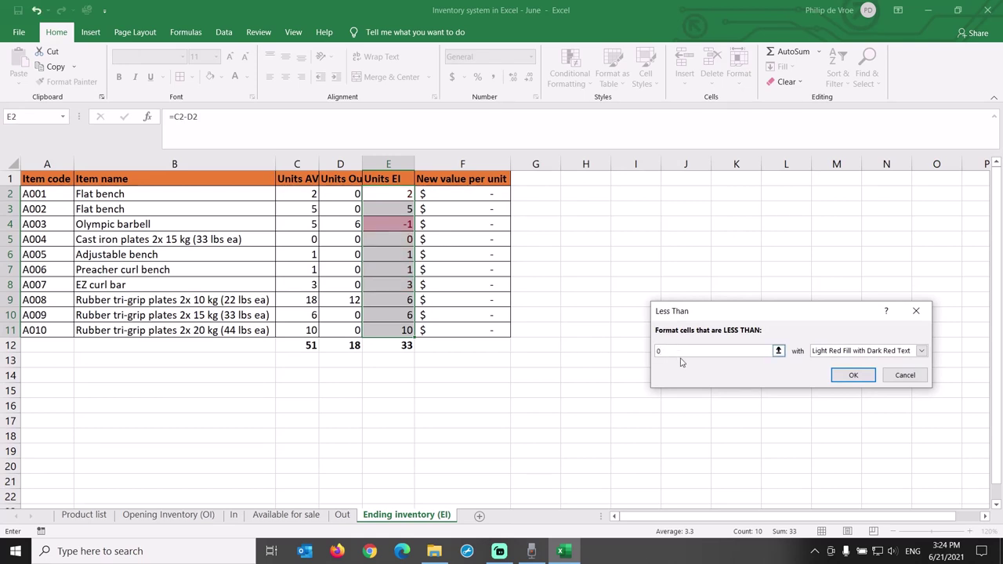
{"action": "left_click", "coordinate": [853, 375]}
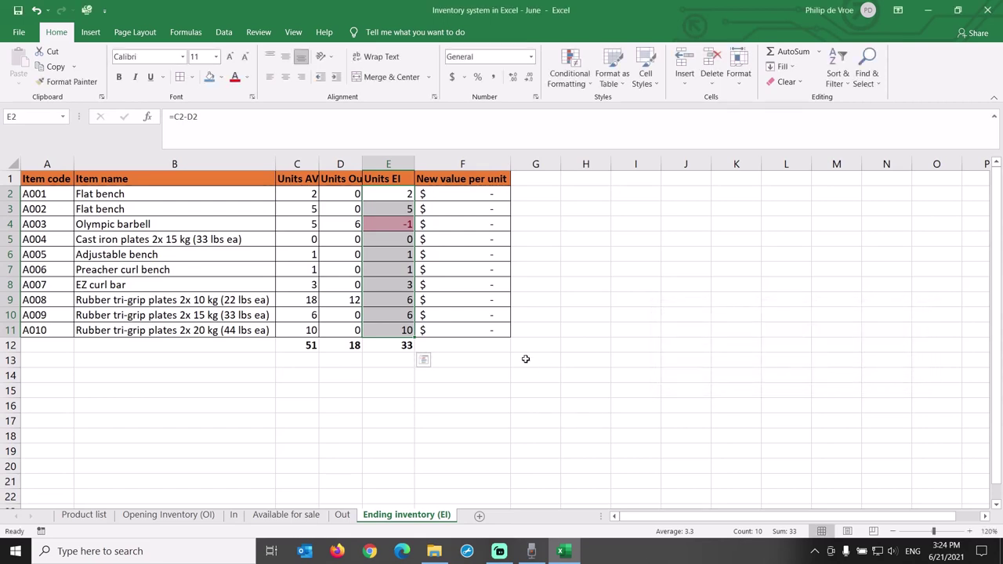
Add a Less Than 7 highlight rule to E9 with Yellow Fill with Dark Yellow Text.
{"action": "left_click", "coordinate": [394, 223]}
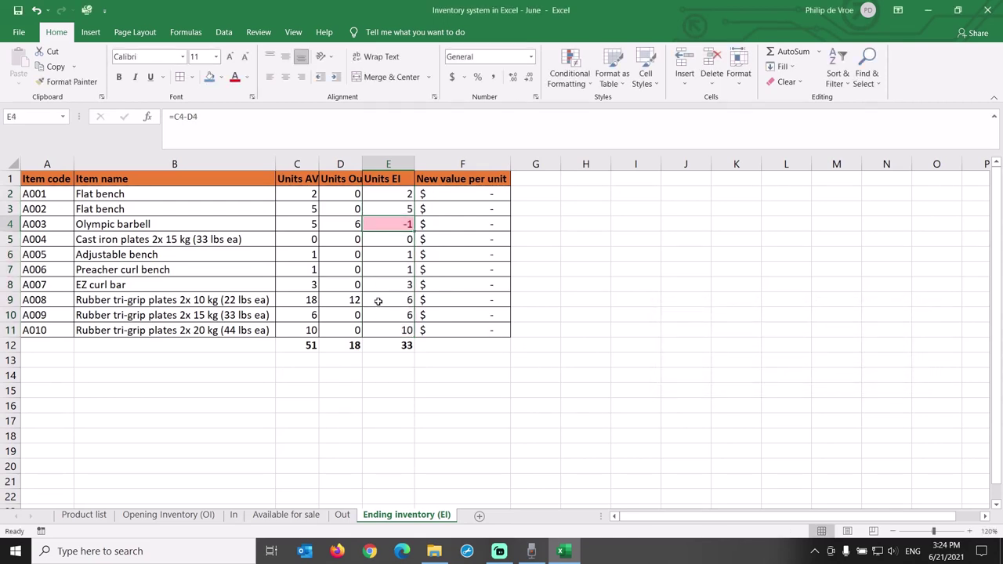
{"action": "key", "text": "Down"}
{"action": "key", "text": "Down"}
{"action": "key", "text": "Down"}
{"action": "key", "text": "Down"}
{"action": "key", "text": "Down"}
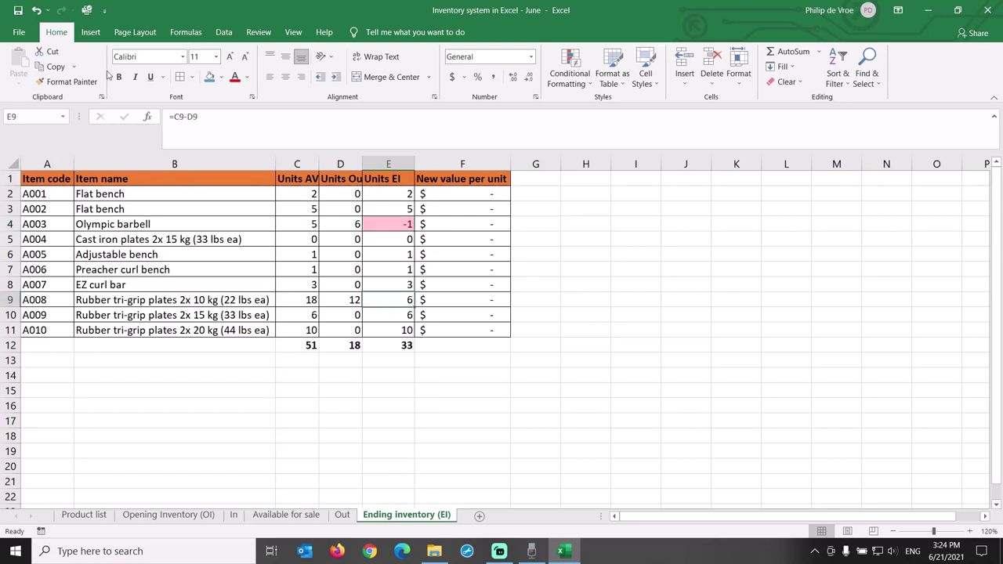
{"action": "left_click", "coordinate": [578, 79]}
{"action": "mouse_move", "coordinate": [591, 106]}
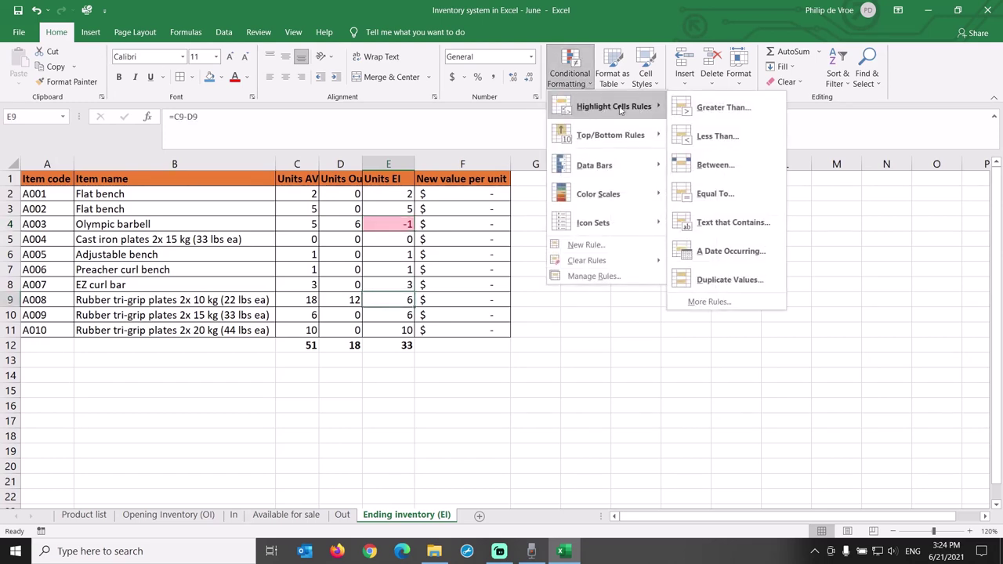
{"action": "left_click", "coordinate": [720, 136]}
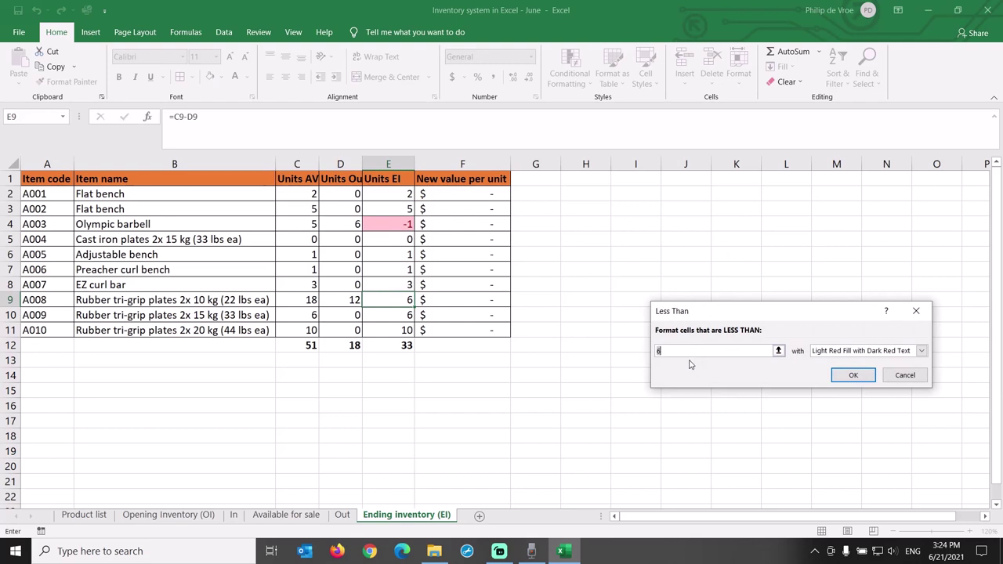
{"action": "type", "text": "7"}
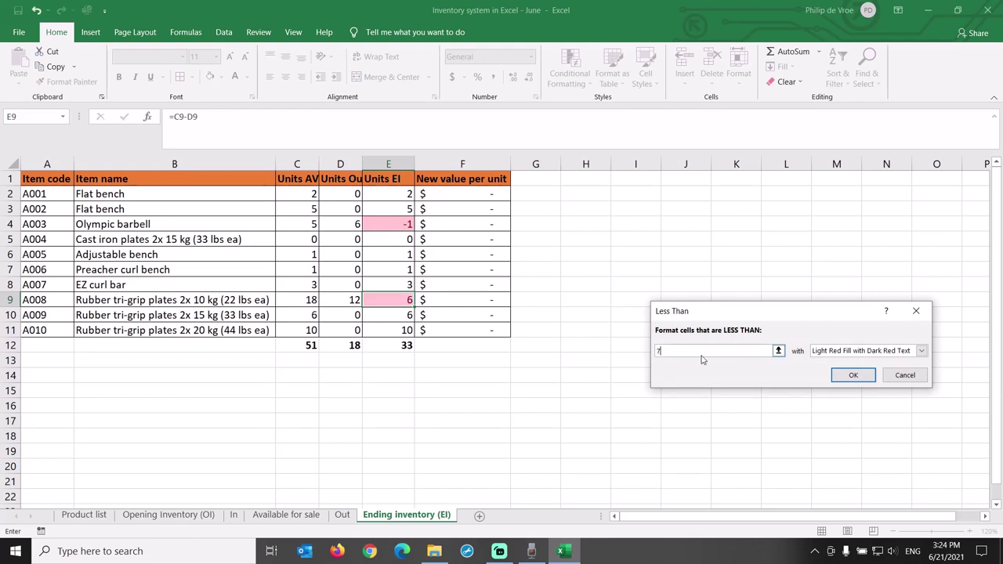
{"action": "left_click", "coordinate": [922, 350]}
{"action": "left_click", "coordinate": [846, 369]}
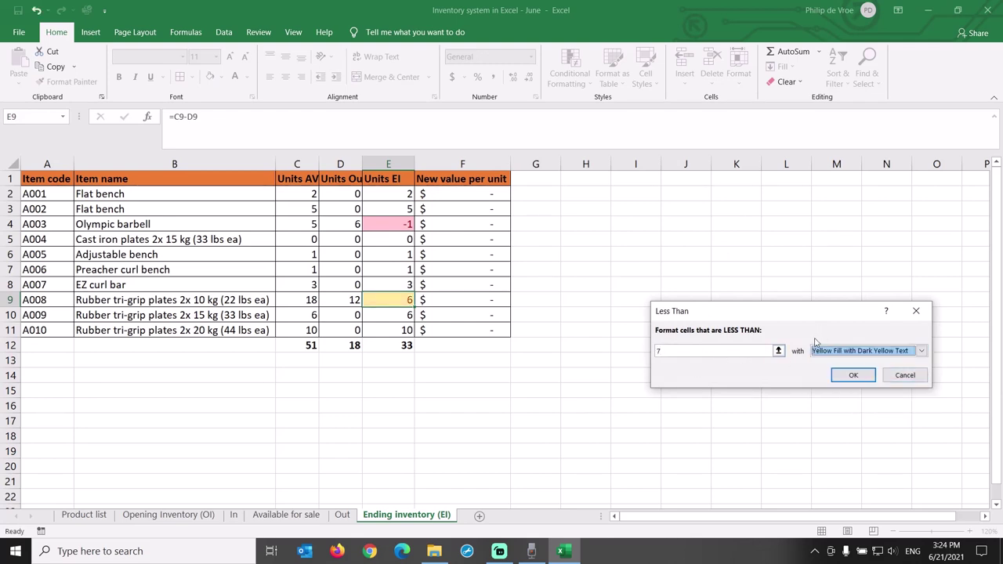
{"action": "left_click", "coordinate": [853, 376]}
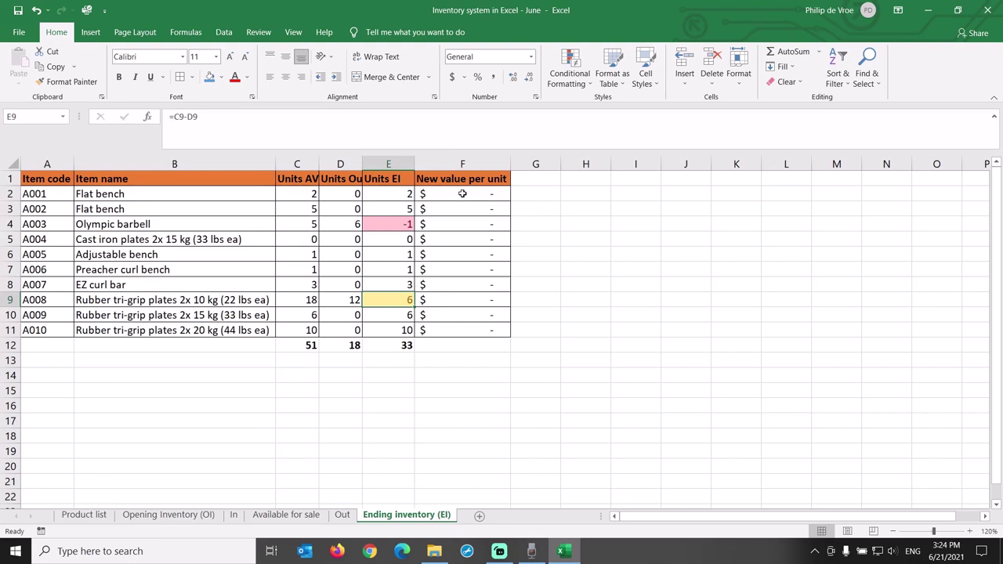
Start a delivery entry in row 4 of the In sheet with date 6/23/2021, the delivery note number and item code A003.
{"action": "left_click", "coordinate": [393, 225]}
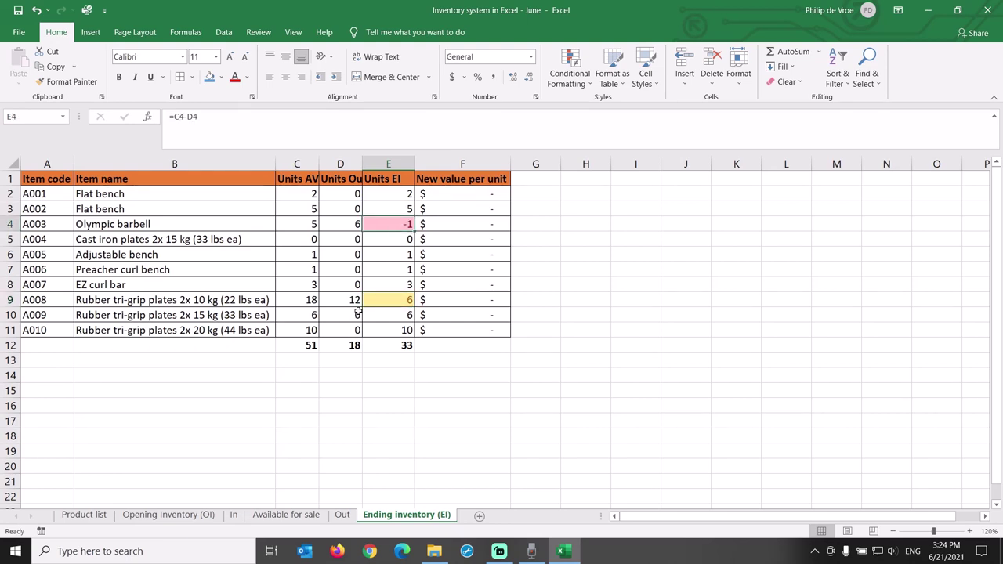
{"action": "left_click", "coordinate": [342, 514]}
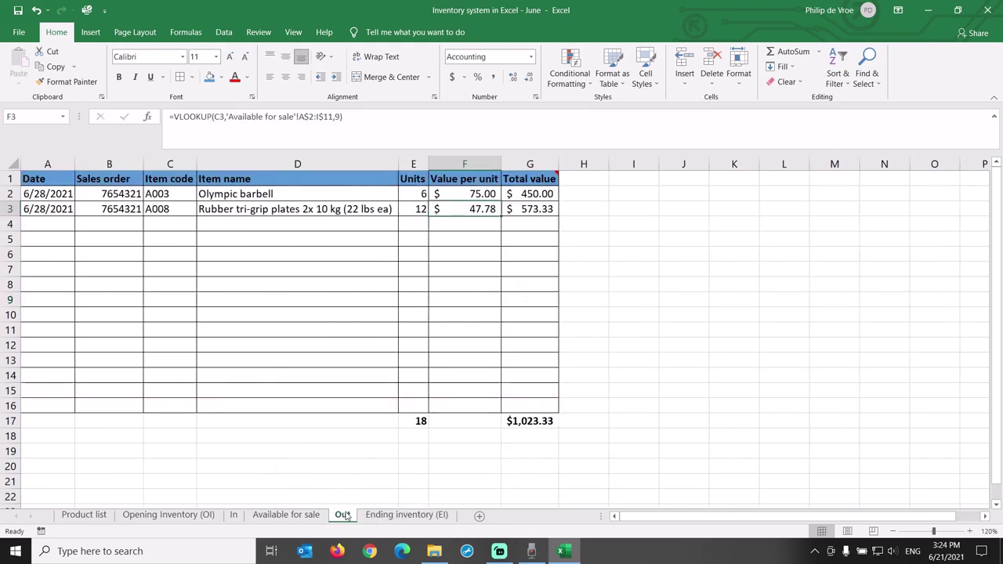
{"action": "left_click", "coordinate": [408, 196]}
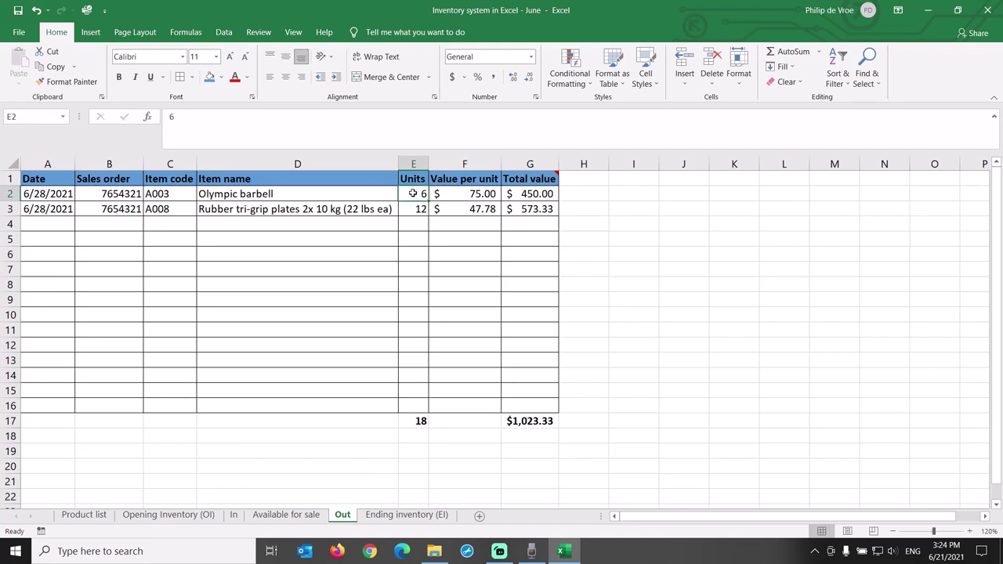
{"action": "left_click", "coordinate": [235, 515]}
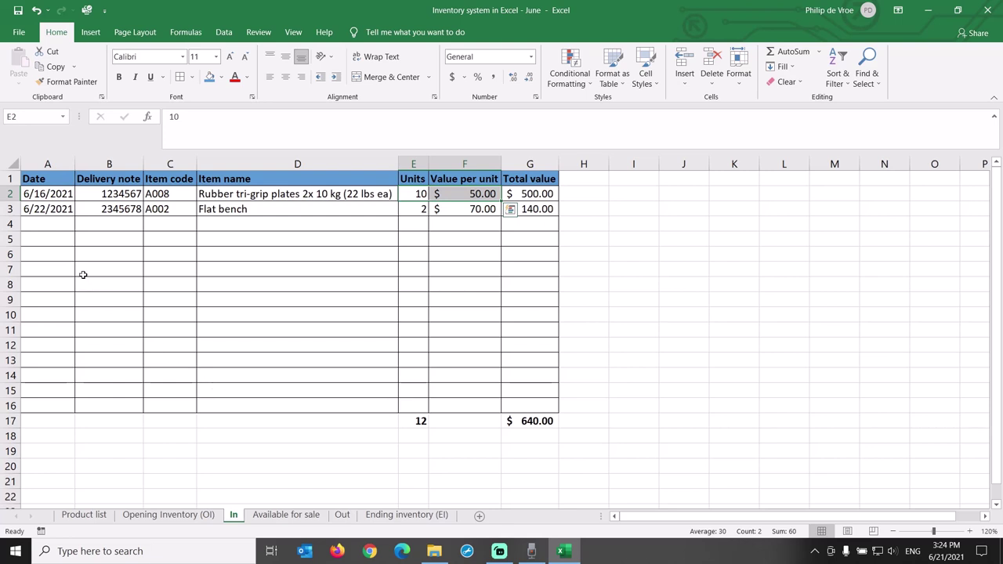
{"action": "left_click", "coordinate": [48, 221]}
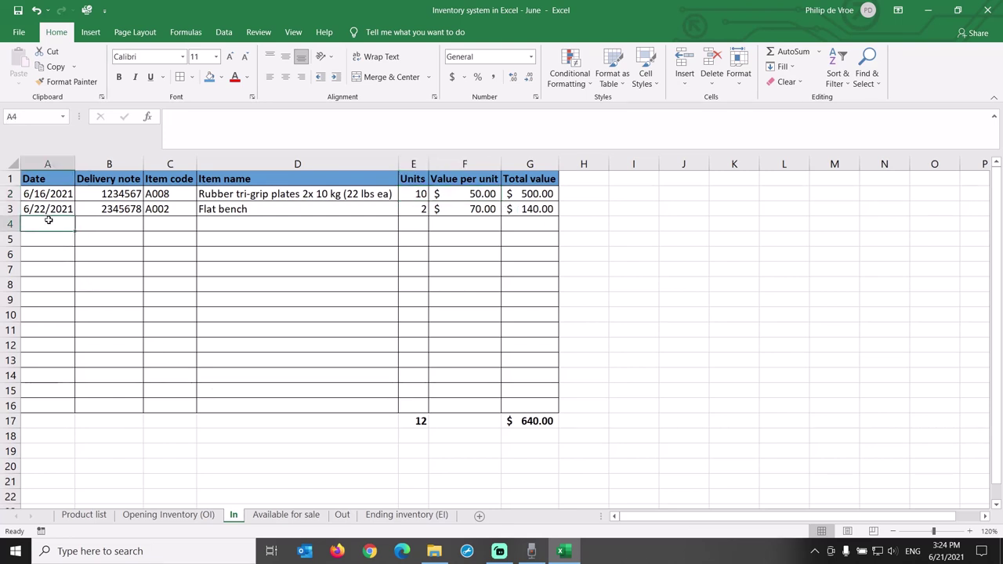
{"action": "type", "text": "6/23/2021"}
{"action": "key", "text": "Tab"}
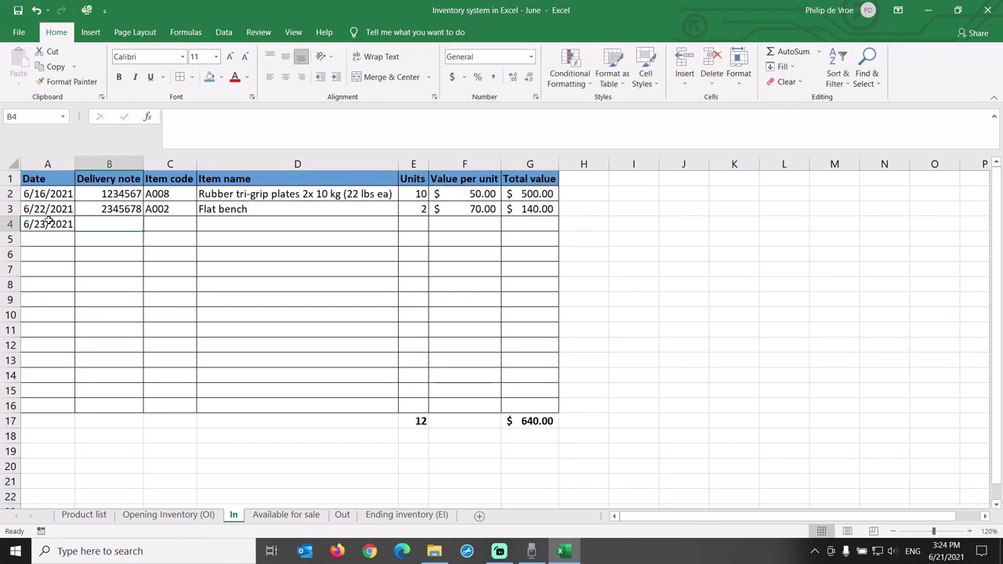
{"action": "type", "text": "3456"}
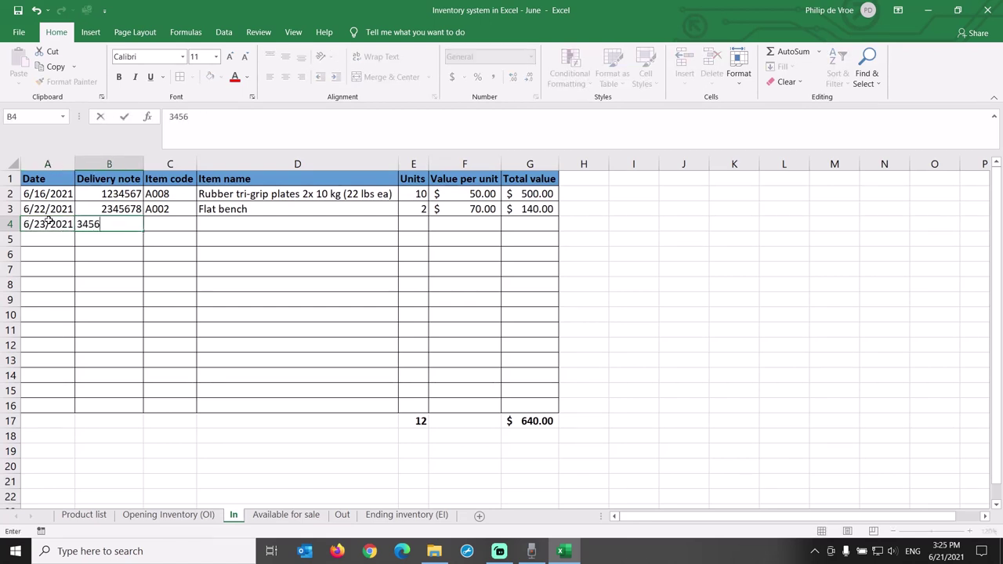
{"action": "type", "text": "789"}
{"action": "key", "text": "Tab"}
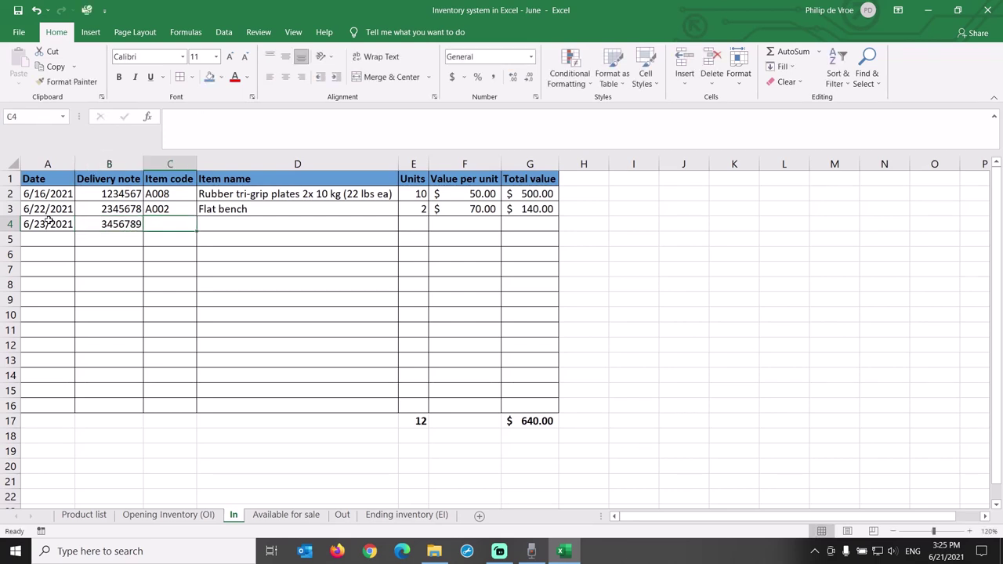
{"action": "type", "text": "A003"}
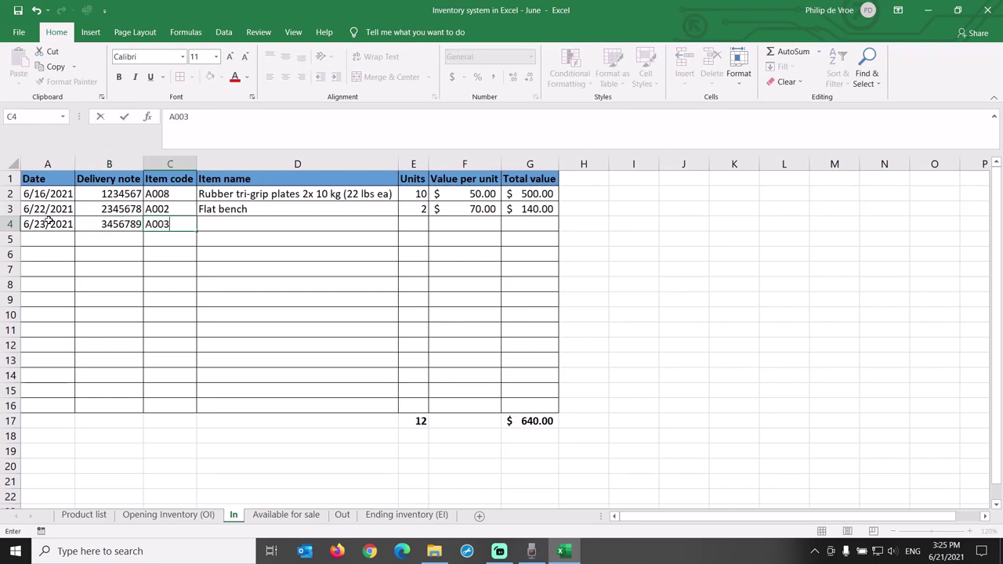
{"action": "key", "text": "Tab"}
Copy the item name formula from D3 to D4, and enter 1 unit at a value per unit of 75.
{"action": "key", "text": "Up"}
{"action": "key", "text": "ctrl+c"}
{"action": "key", "text": "Down"}
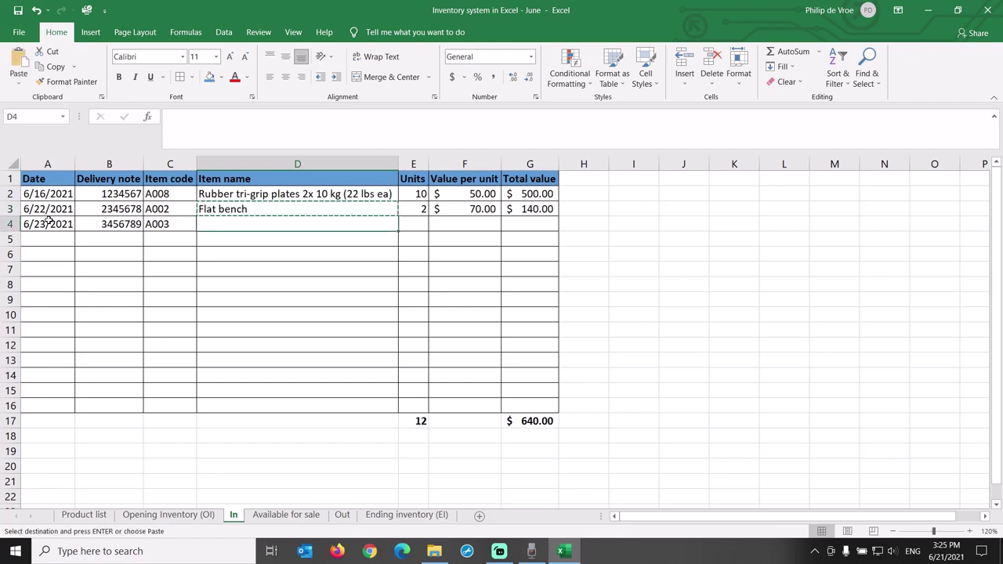
{"action": "key", "text": "ctrl+v"}
{"action": "key", "text": "Tab"}
{"action": "type", "text": "1"}
{"action": "key", "text": "Tab"}
{"action": "type", "text": "75"}
{"action": "key", "text": "Tab"}
Copy the total value formula from G3 to G4.
{"action": "key", "text": "Up"}
{"action": "key", "text": "ctrl+c"}
{"action": "key", "text": "Down"}
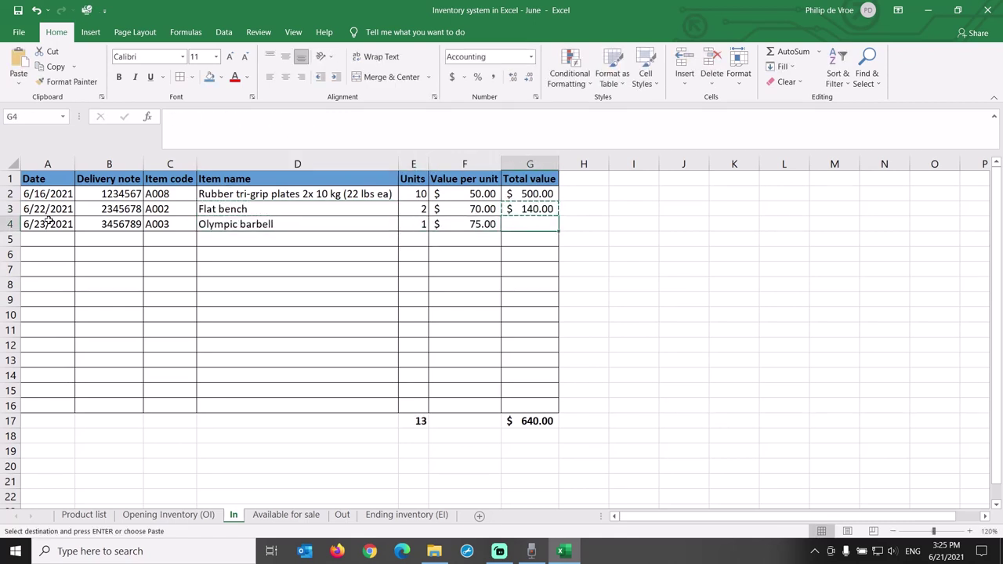
{"action": "key", "text": "ctrl+v"}
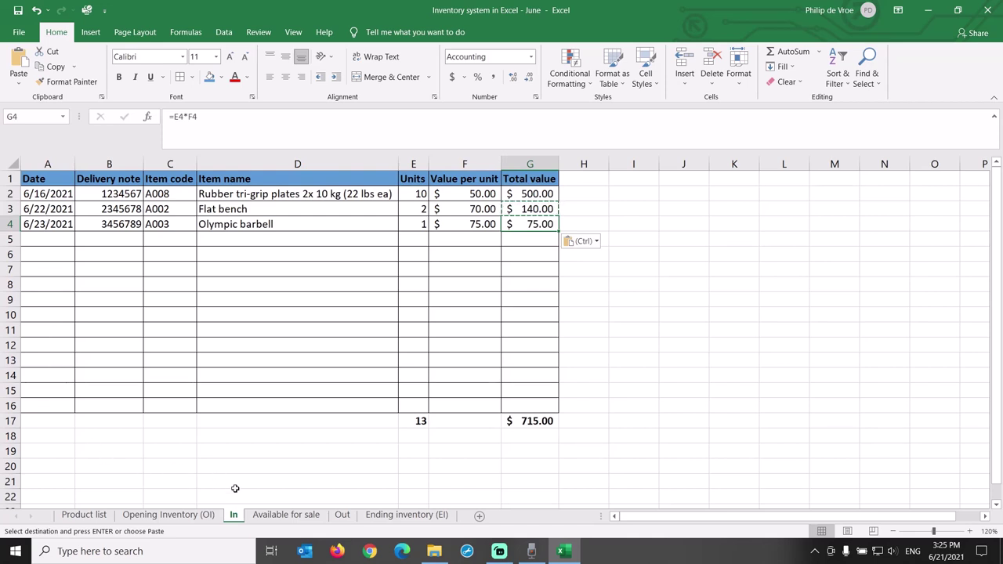
On the Ending inventory (EI) sheet, replace the F2 formula with ='Available for sale'!I2 and fill it down to F11.
{"action": "left_click", "coordinate": [274, 515]}
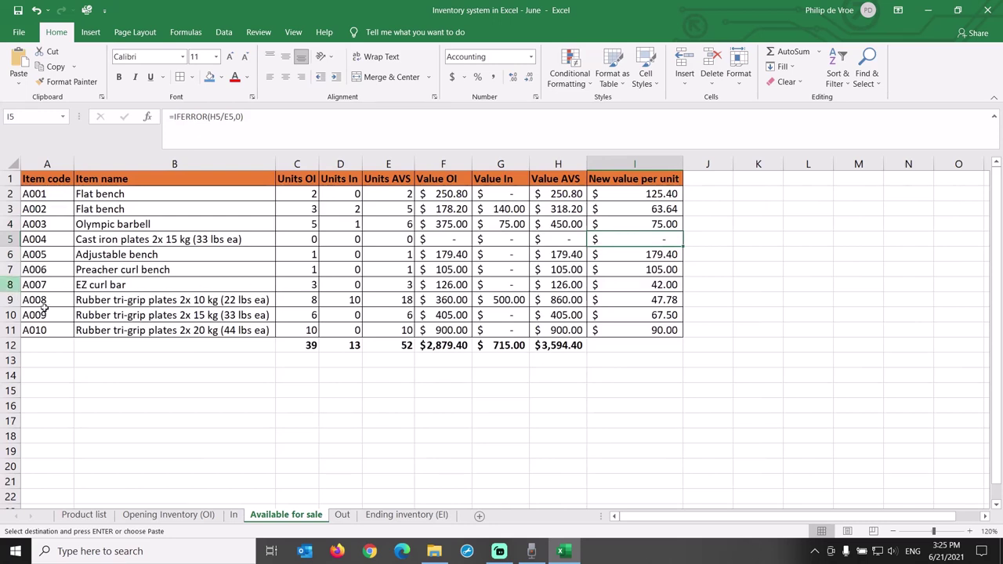
{"action": "left_click", "coordinate": [377, 516]}
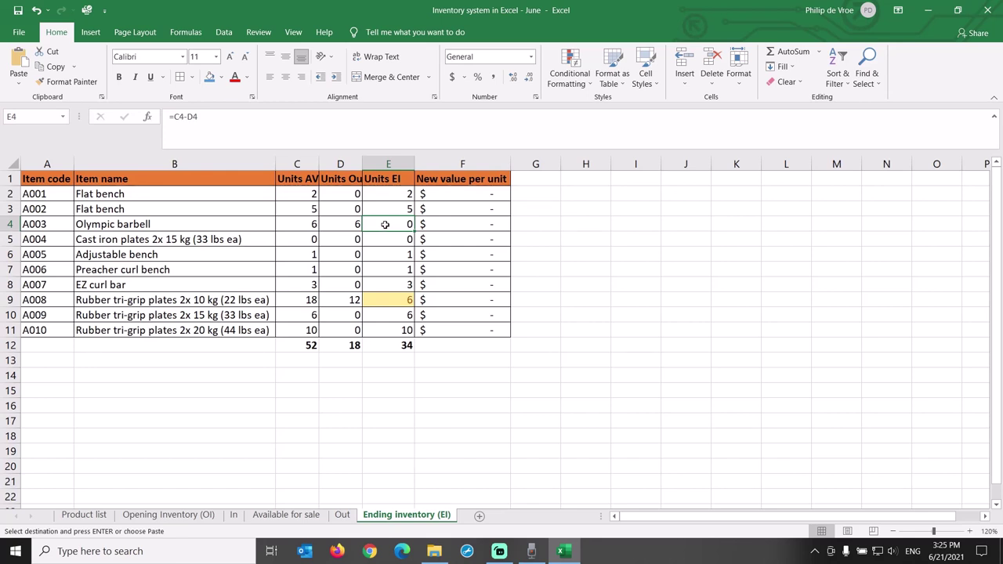
{"action": "left_click", "coordinate": [438, 197]}
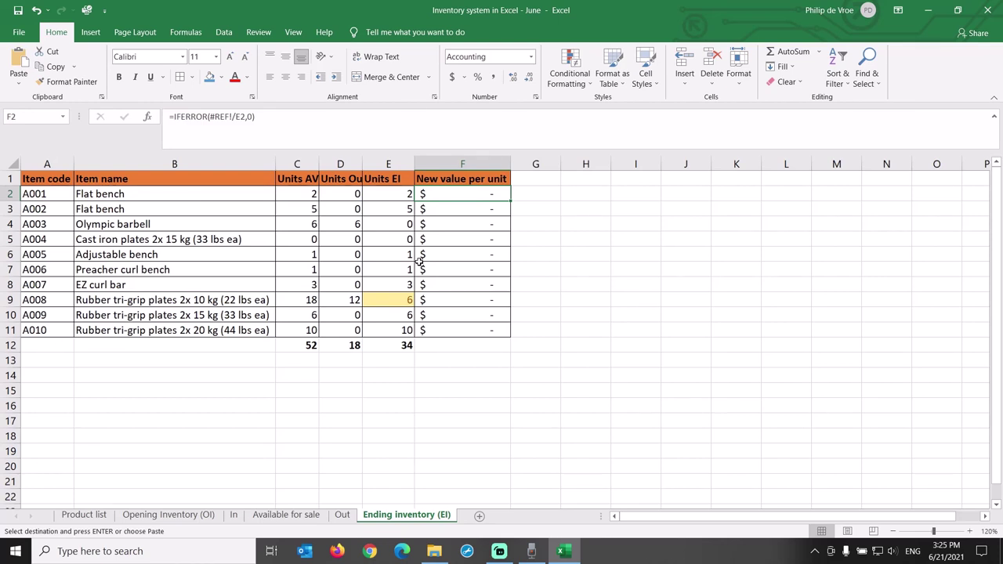
{"action": "key", "text": "Delete"}
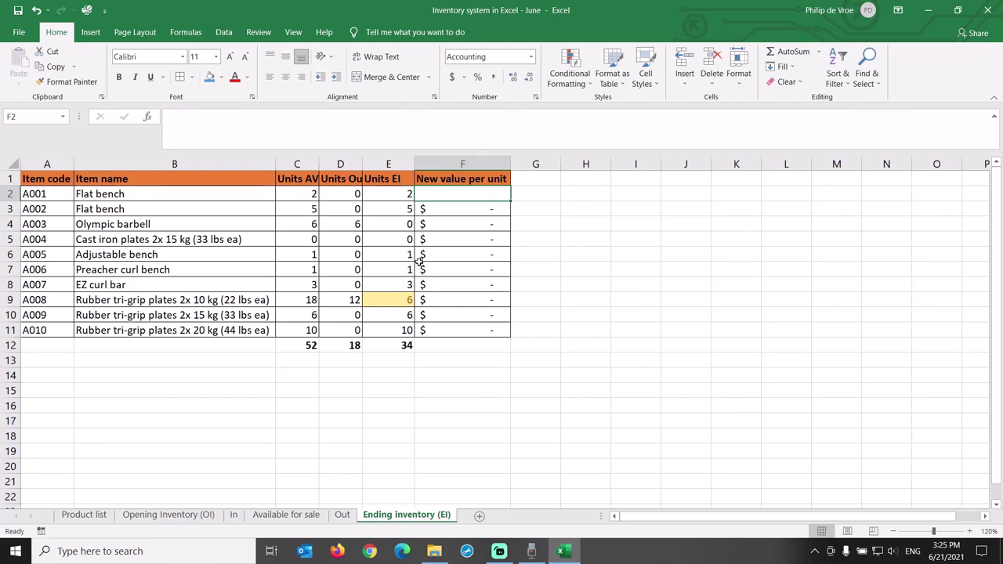
{"action": "type", "text": "="}
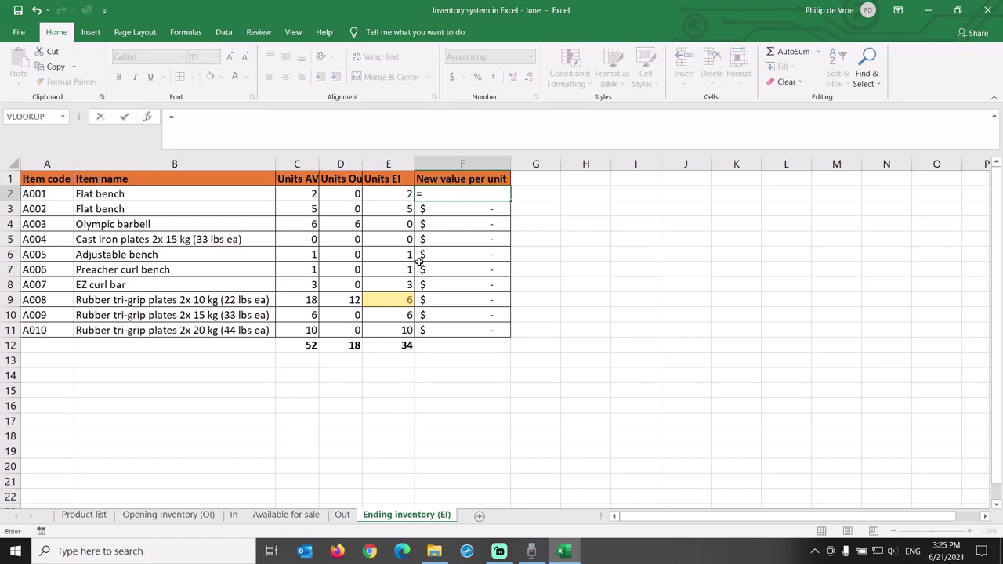
{"action": "left_click", "coordinate": [291, 516]}
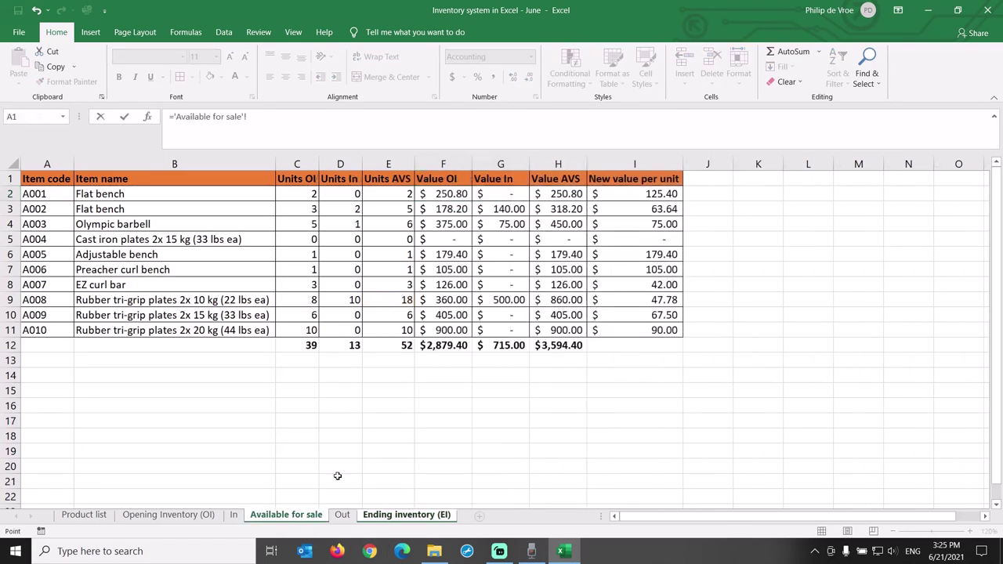
{"action": "left_click", "coordinate": [628, 195]}
{"action": "key", "text": "Return"}
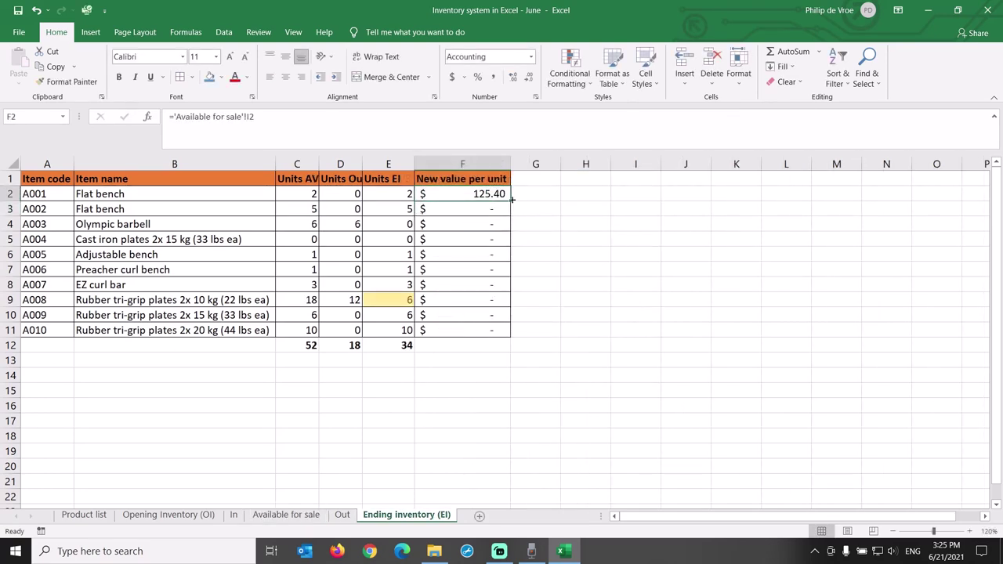
{"action": "double_click", "coordinate": [511, 200]}
Add a Value EI column in G, entering =E2*F2 in G2 and filling the formula down to G11.
{"action": "left_click", "coordinate": [539, 179]}
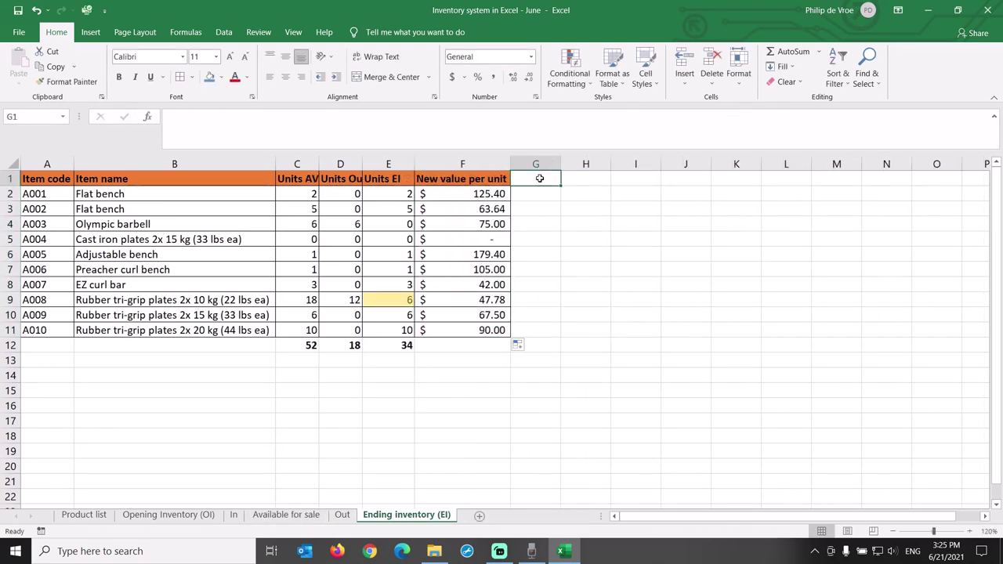
{"action": "type", "text": "Value EI"}
{"action": "key", "text": "Return"}
{"action": "type", "text": "="}
{"action": "key", "text": "Left"}
{"action": "key", "text": "Left"}
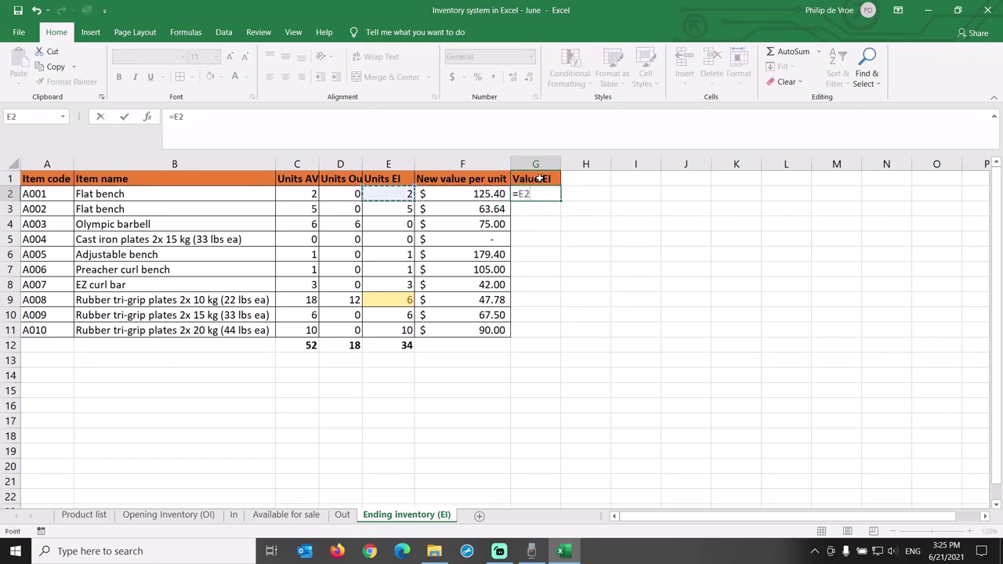
{"action": "type", "text": "*"}
{"action": "key", "text": "Left"}
{"action": "key", "text": "Return"}
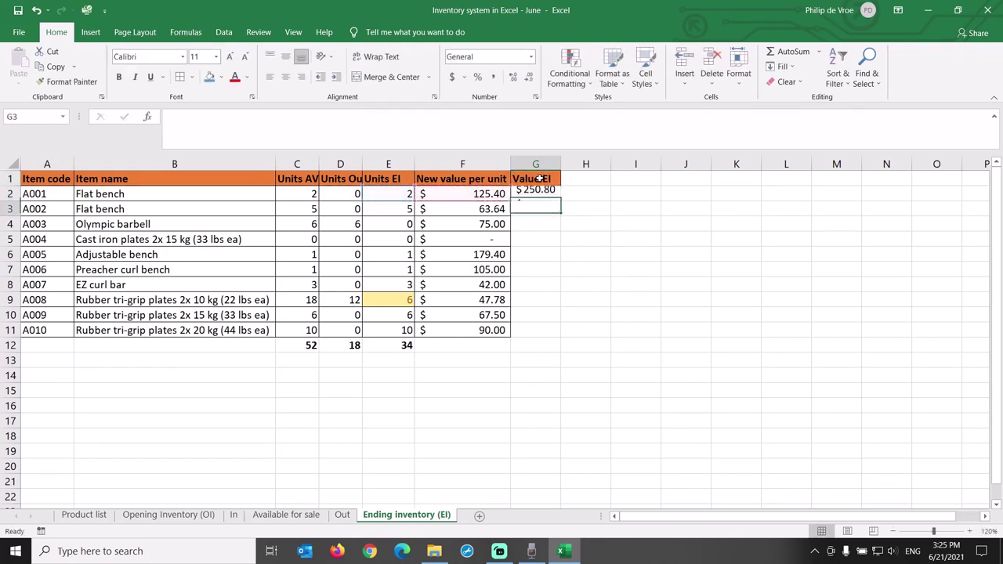
{"action": "left_click", "coordinate": [523, 197]}
{"action": "left_click_drag", "start_coordinate": [561, 201], "coordinate": [558, 335]}
Total the Value EI column in G12 with =SUM(G2:G11) and make the total bold.
{"action": "left_click", "coordinate": [547, 344]}
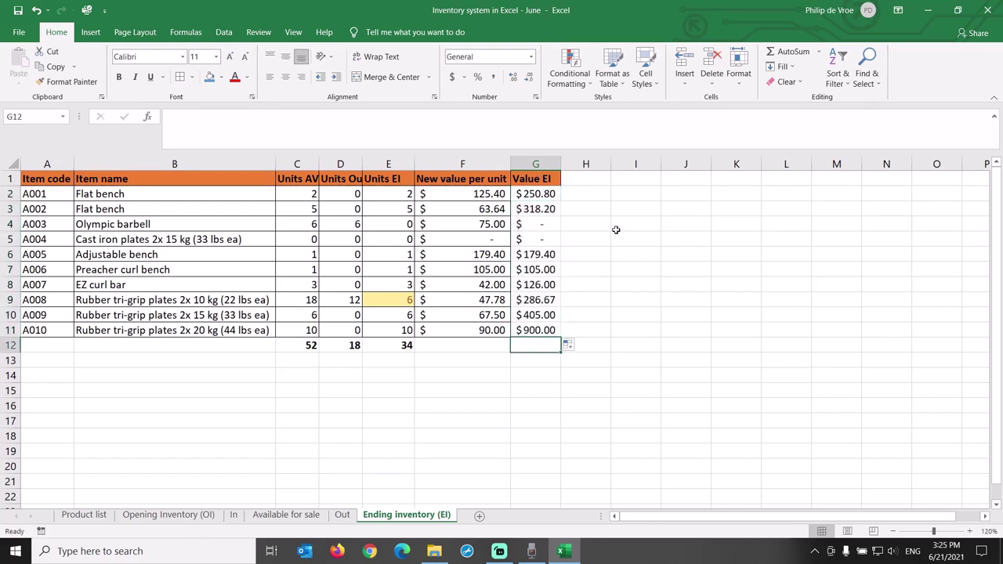
{"action": "left_click", "coordinate": [776, 53]}
{"action": "key", "text": "ctrl+Return"}
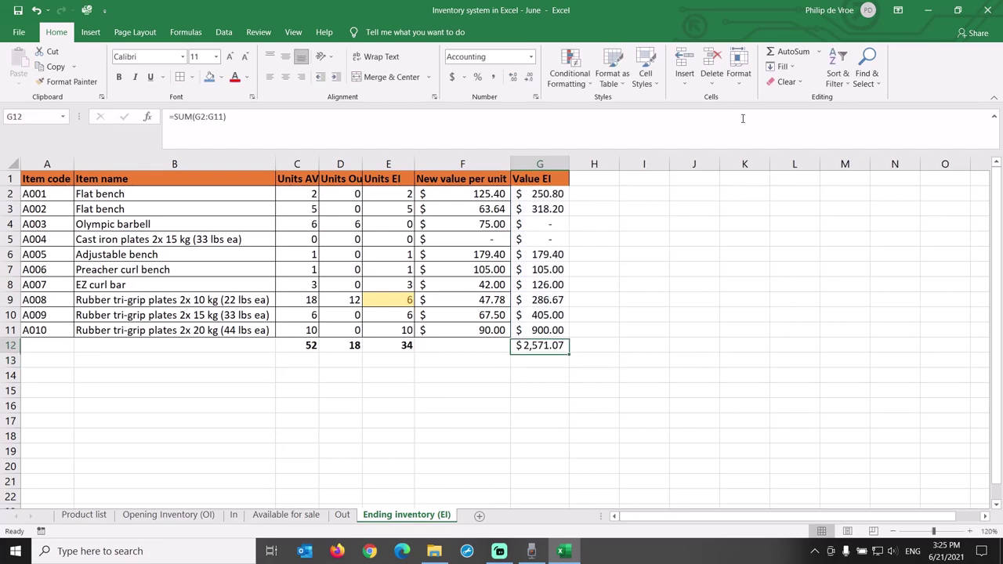
{"action": "left_click", "coordinate": [118, 76]}
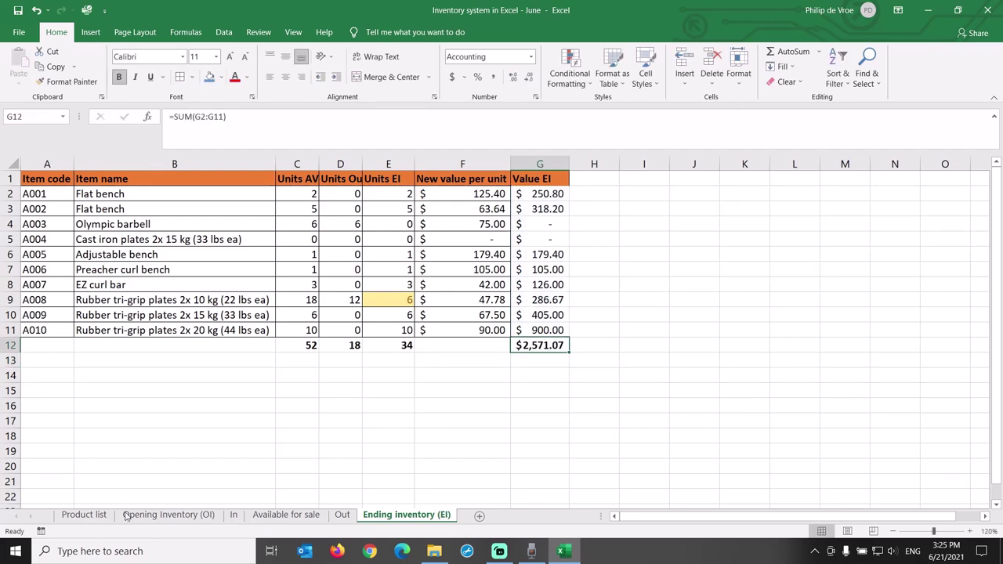
Search Windows for "calculator" and open the Calculator app.
{"action": "left_click", "coordinate": [139, 551]}
{"action": "type", "text": "calc"}
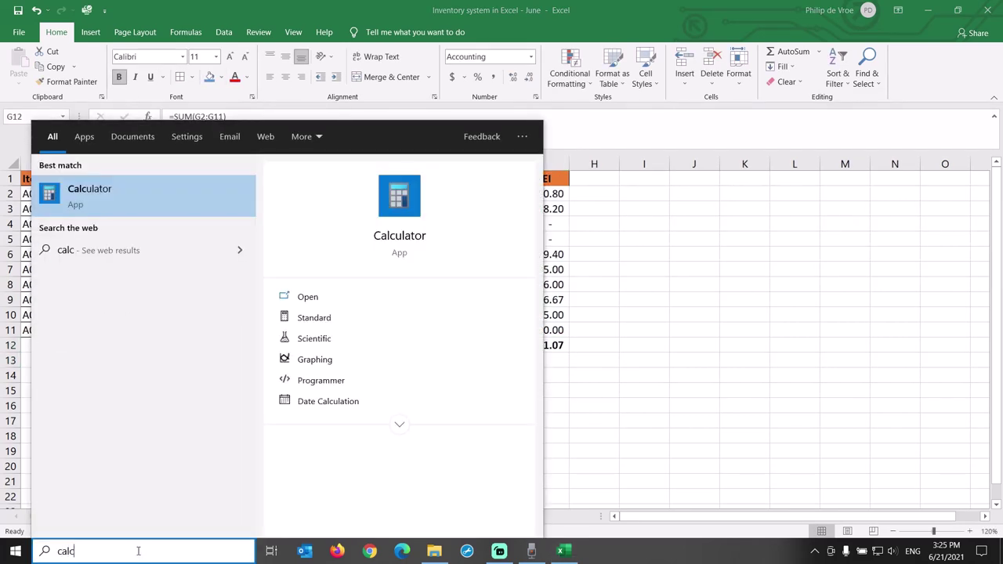
{"action": "type", "text": "ulator"}
{"action": "key", "text": "Return"}
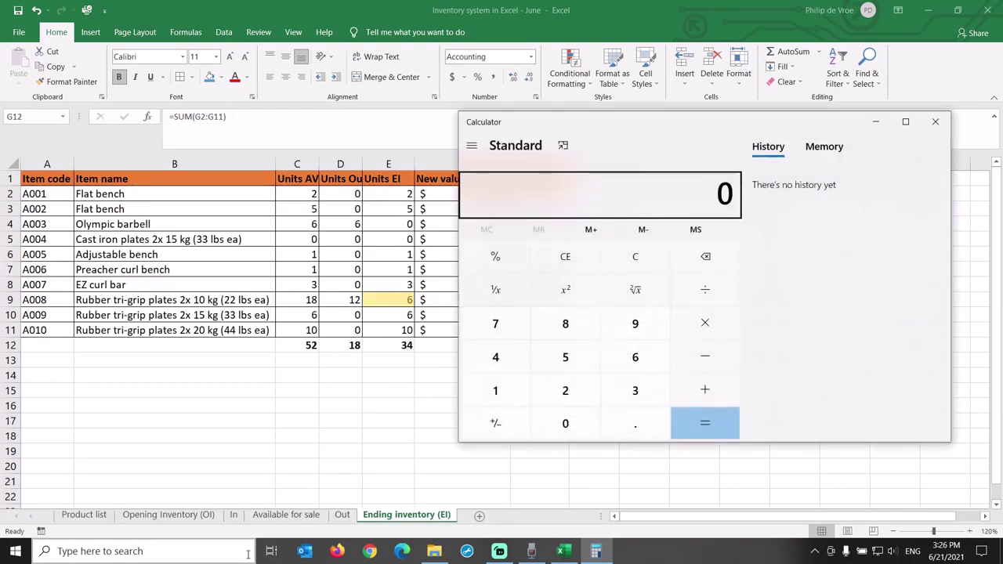
Show the Opening Inventory (OI) sheet and add its total value of 2879.40 to 715 in Calculator.
{"action": "left_click", "coordinate": [179, 513]}
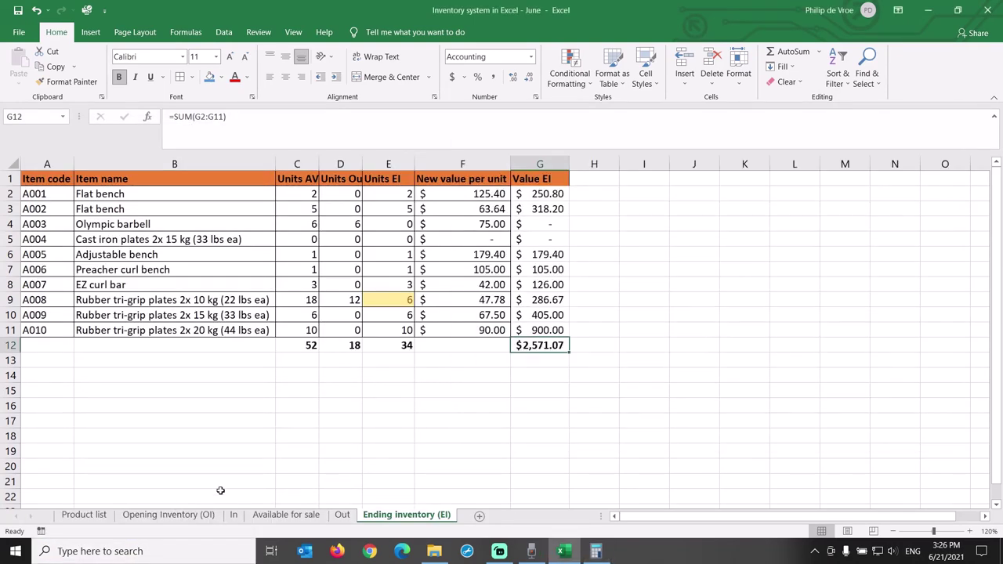
{"action": "left_click", "coordinate": [169, 514]}
{"action": "key", "text": "alt+Tab"}
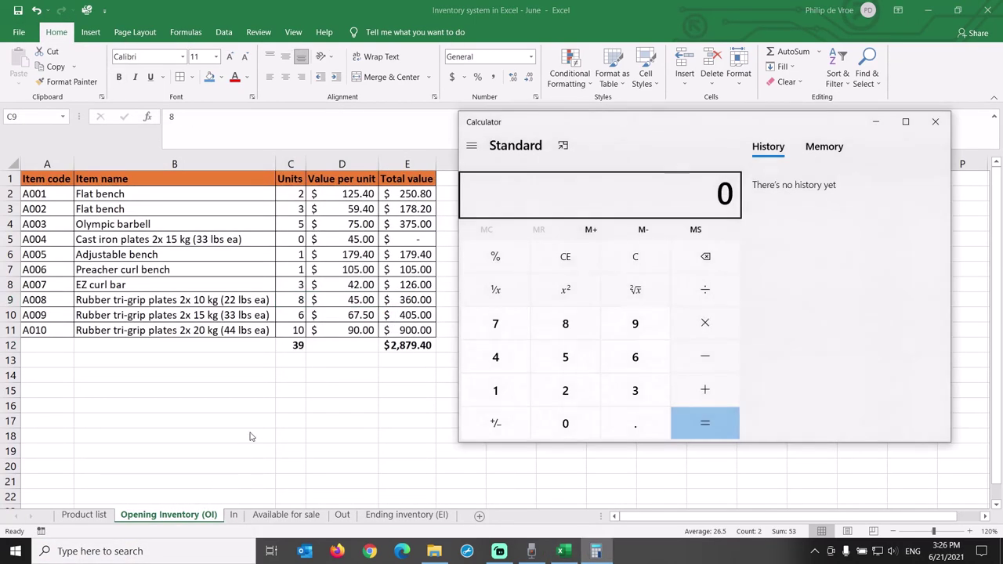
{"action": "type", "text": "2879.40"}
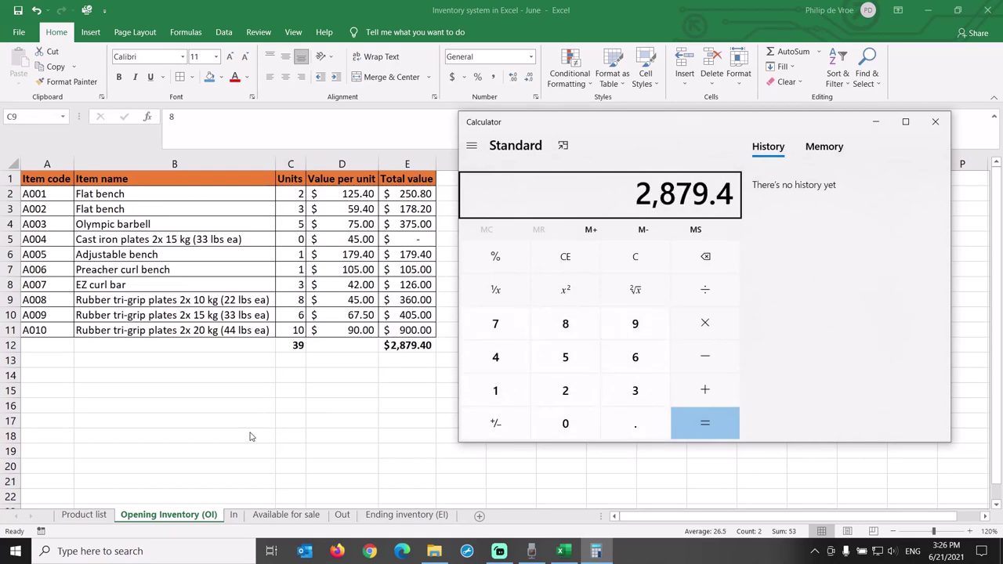
{"action": "key", "text": "plus"}
{"action": "type", "text": "715"}
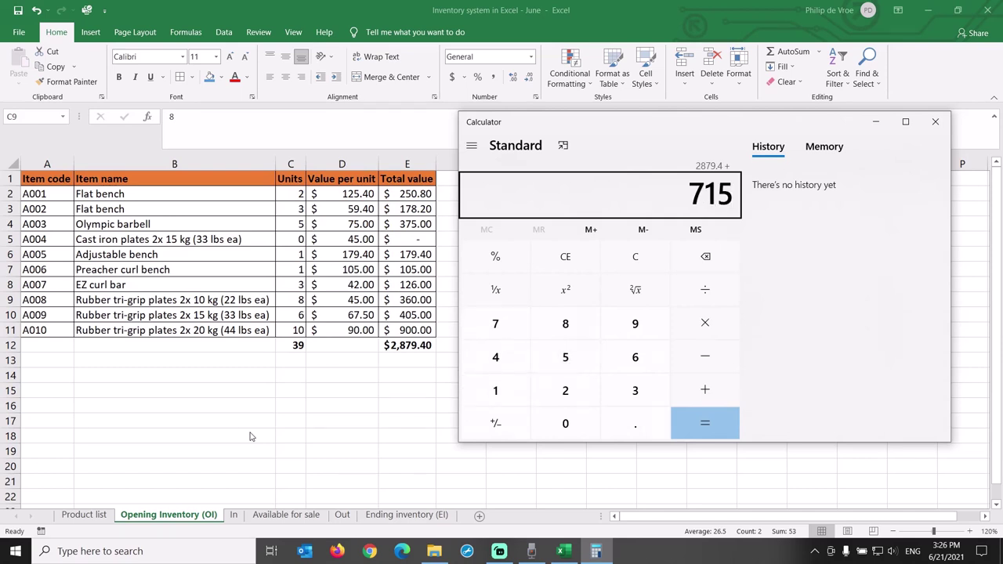
{"action": "key", "text": "Return"}
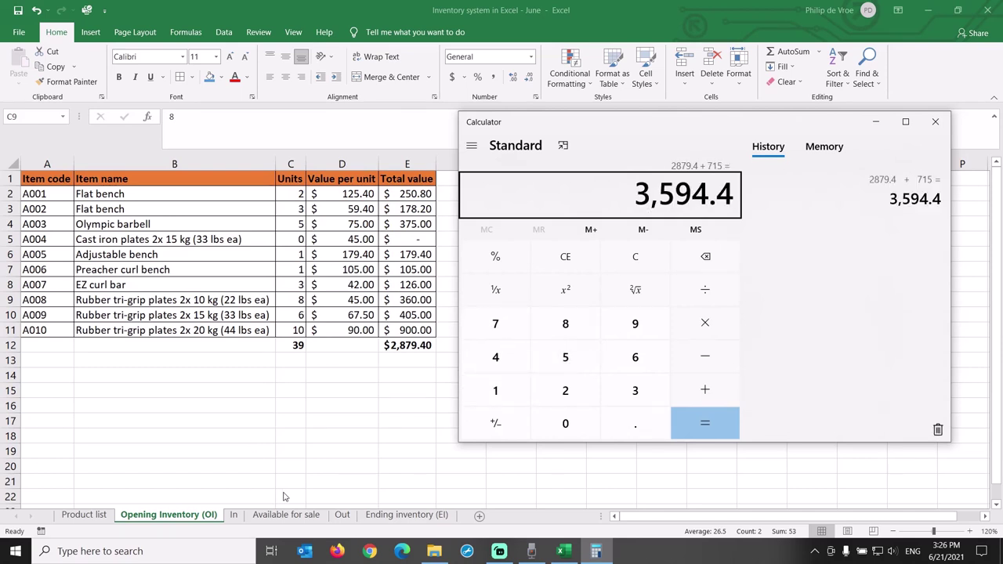
Check the In sheet's total value, and compare the Calculator sum with the Value AVS total on the Available for sale sheet.
{"action": "left_click", "coordinate": [233, 515]}
{"action": "left_click", "coordinate": [233, 514]}
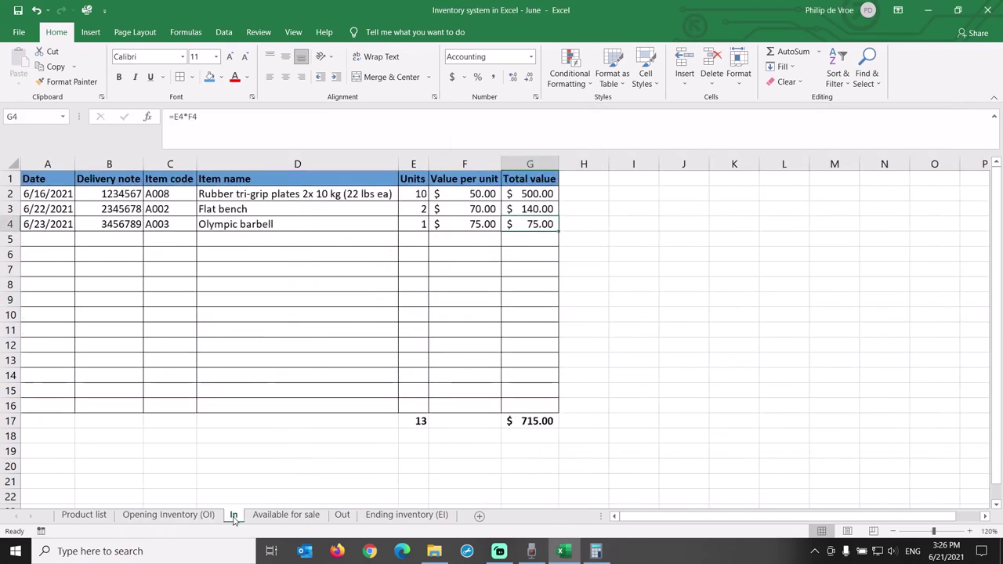
{"action": "left_click", "coordinate": [275, 515]}
{"action": "key", "text": "alt+Tab"}
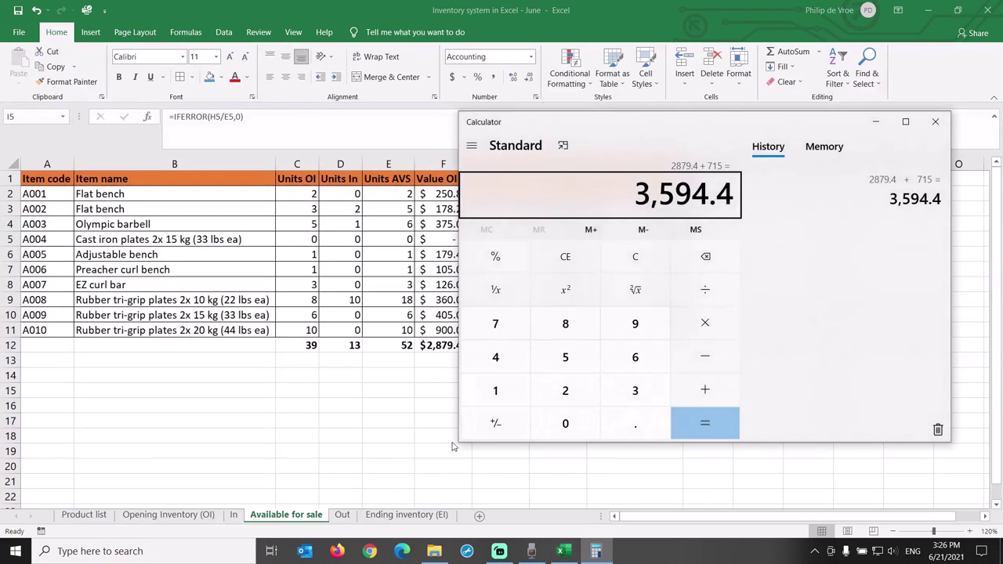
{"action": "left_click_drag", "start_coordinate": [679, 133], "coordinate": [815, 133]}
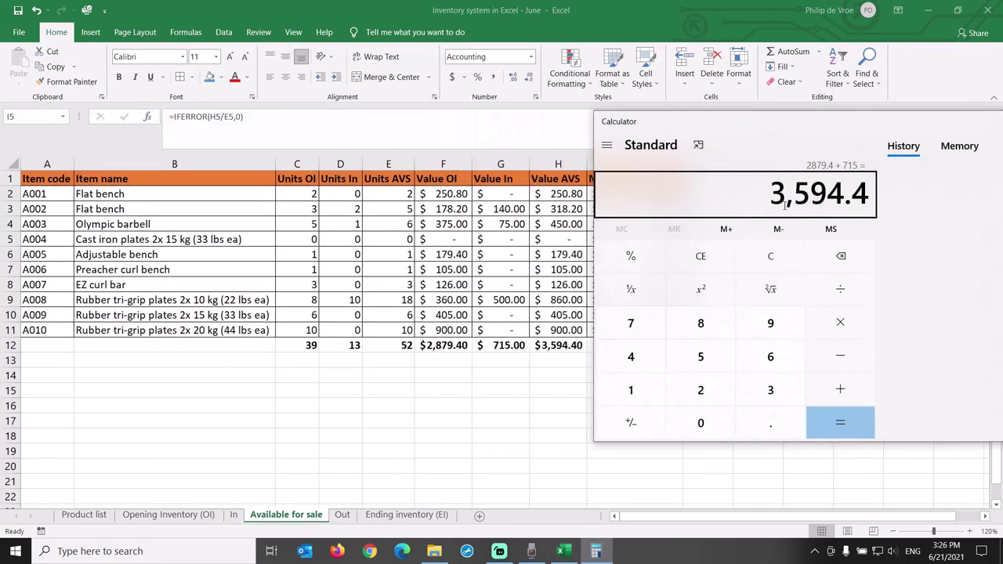
Show the Out sheet and subtract its total value of 1023.33 from the running Calculator result.
{"action": "left_click", "coordinate": [355, 521]}
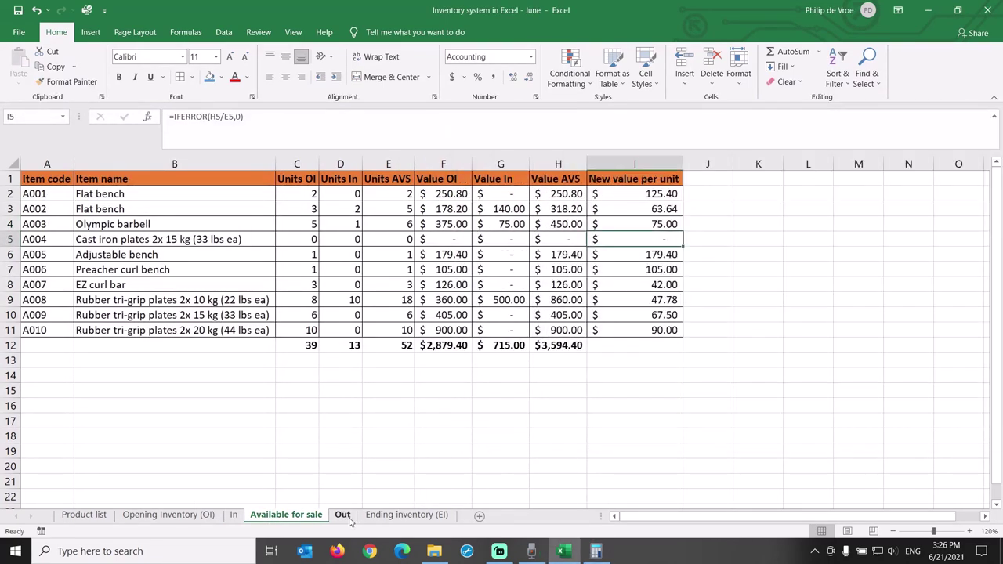
{"action": "left_click", "coordinate": [344, 517]}
{"action": "key", "text": "alt+Tab"}
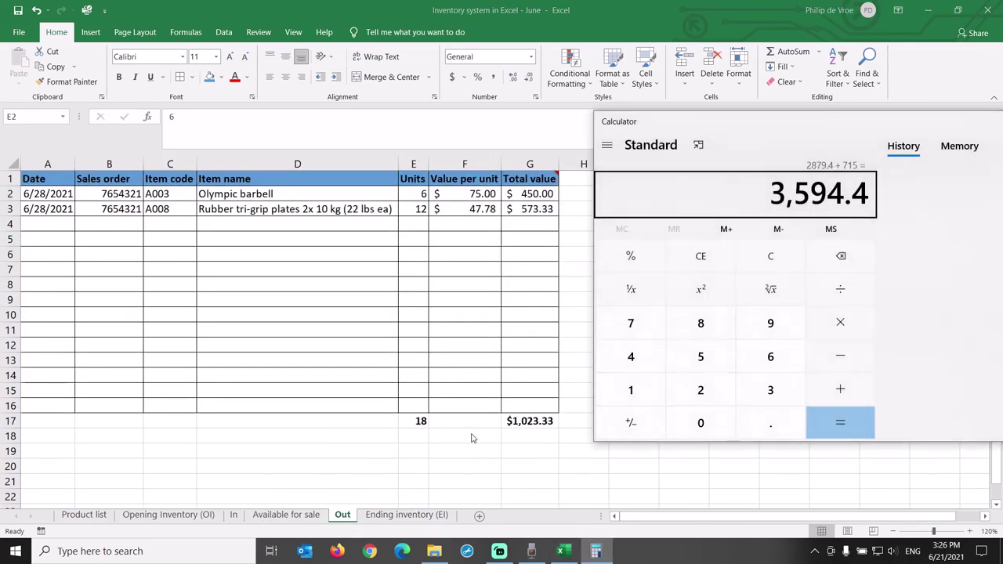
{"action": "key", "text": "minus"}
{"action": "type", "text": "10123"}
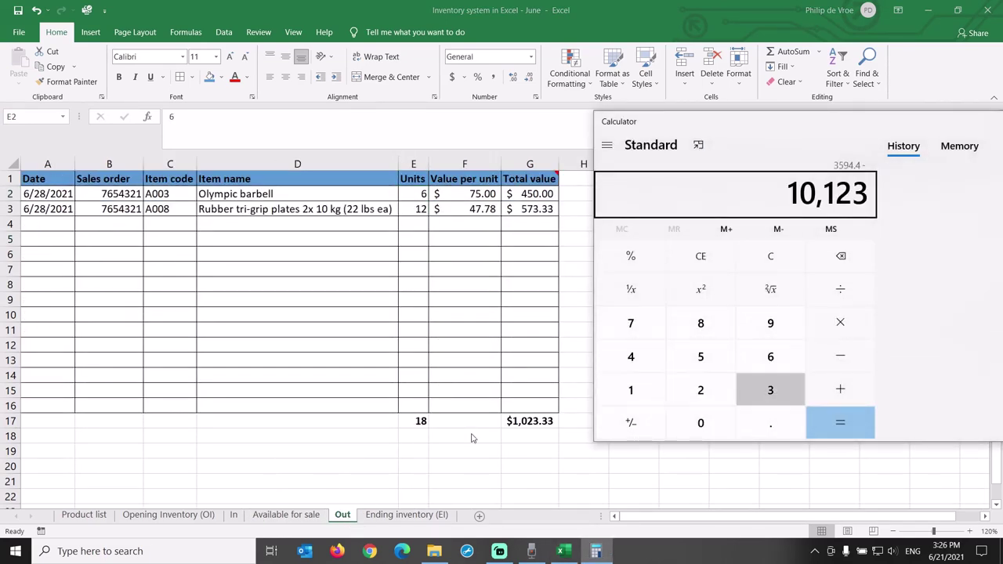
{"action": "key", "text": "BackSpace"}
{"action": "key", "text": "BackSpace"}
{"action": "key", "text": "BackSpace"}
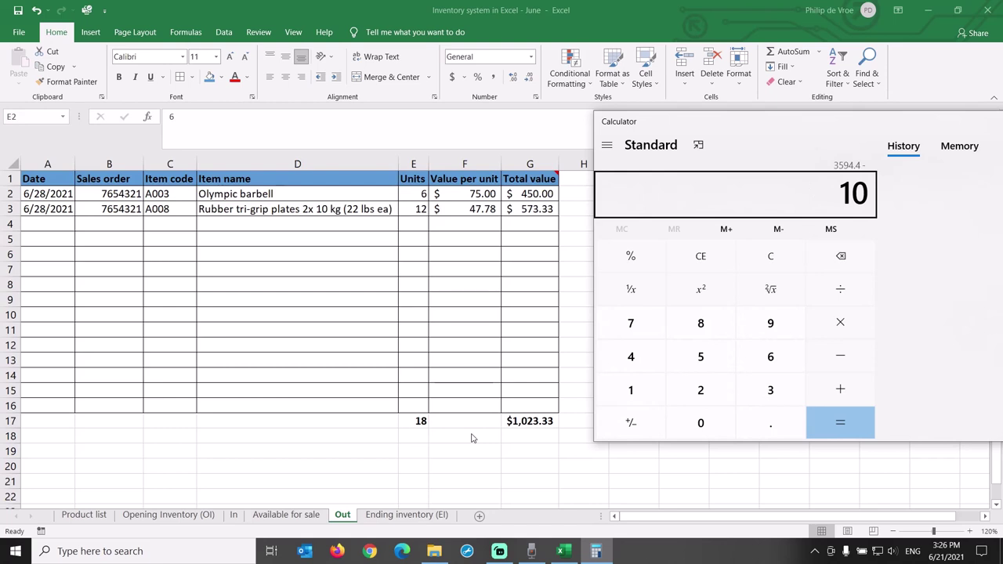
{"action": "type", "text": "23.33"}
{"action": "key", "text": "Return"}
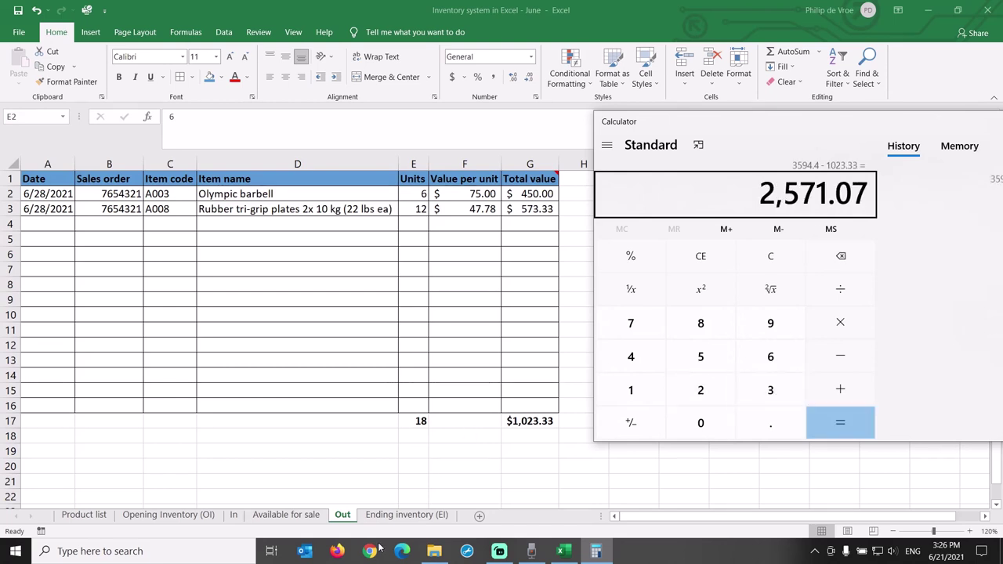
Compare the Calculator result with the Value EI total on the Ending inventory (EI) sheet.
{"action": "left_click", "coordinate": [380, 505]}
{"action": "left_click", "coordinate": [407, 515]}
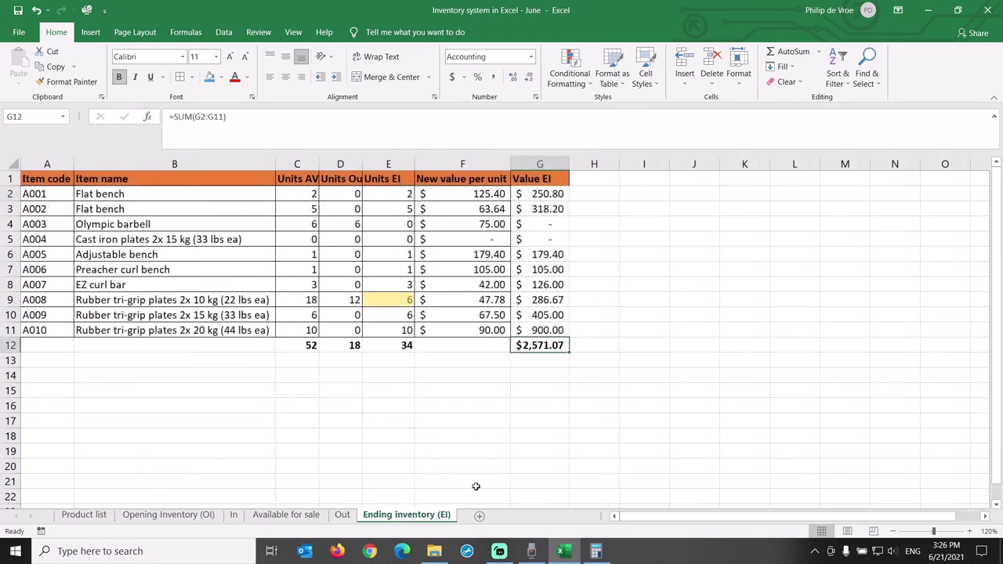
{"action": "left_click", "coordinate": [597, 549]}
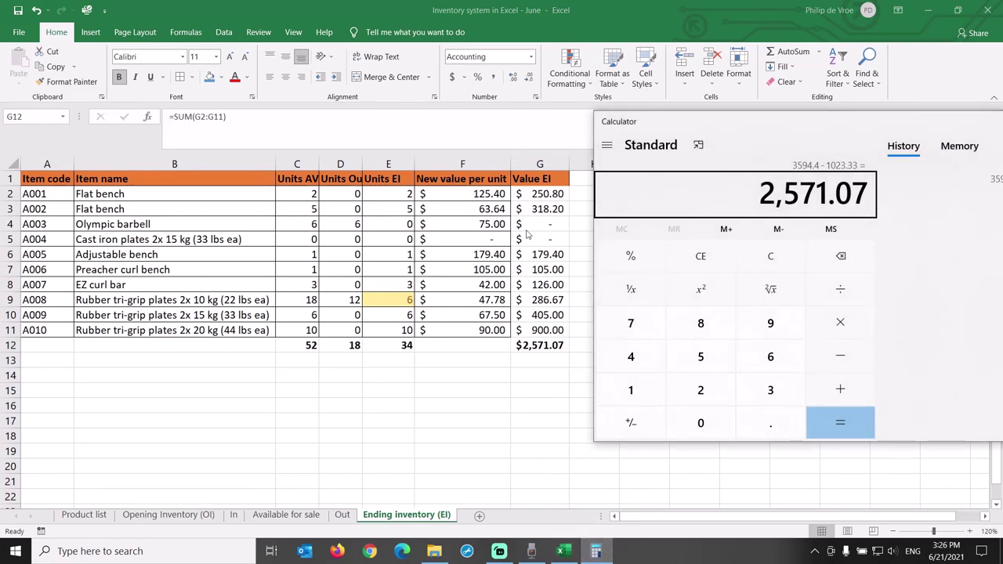
{"action": "left_click_drag", "start_coordinate": [531, 180], "coordinate": [539, 329]}
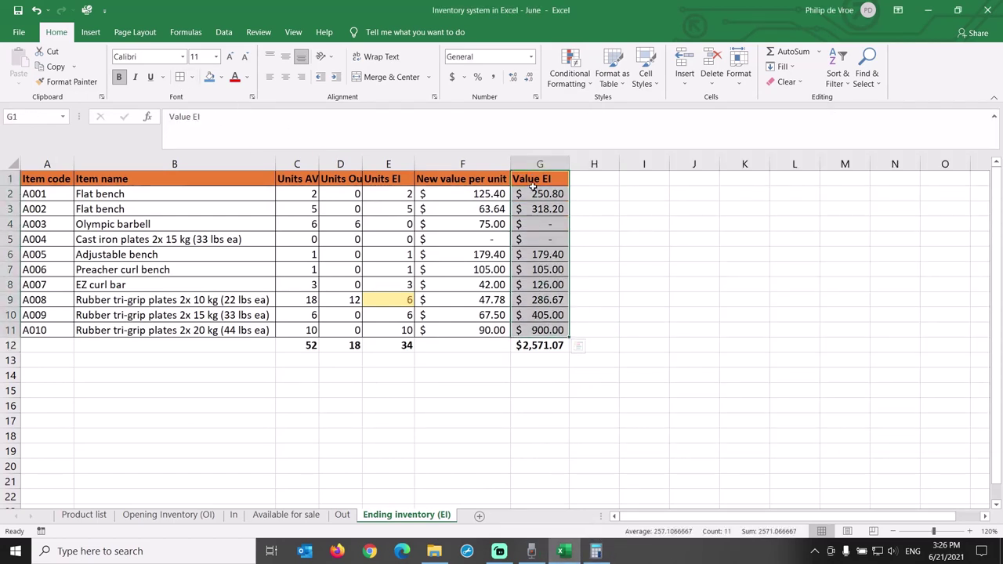
Add the column header "Item category" in H1.
{"action": "left_click_drag", "start_coordinate": [591, 176], "coordinate": [591, 177]}
{"action": "type", "text": "Item categ"}
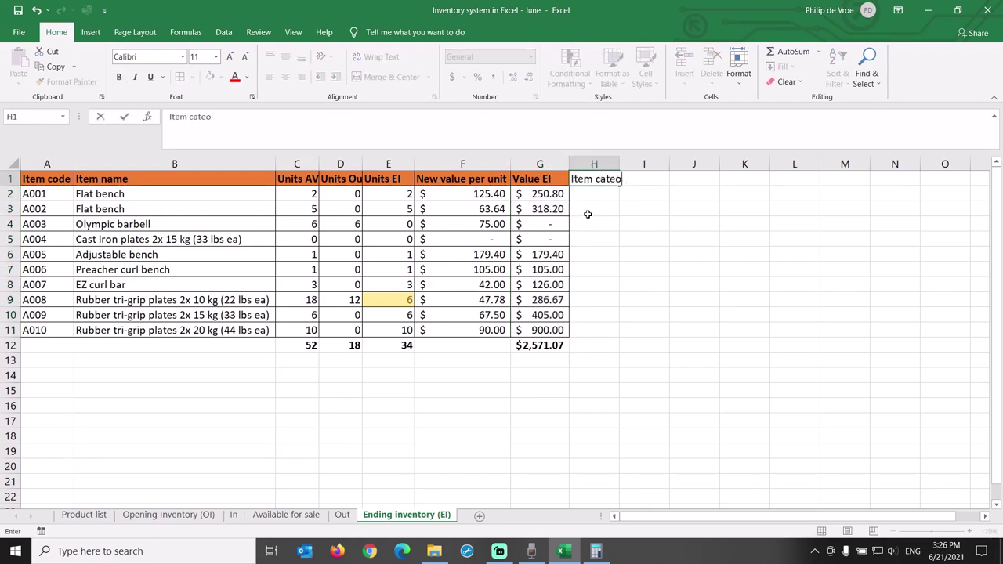
{"action": "type", "text": "ory"}
{"action": "key", "text": "Return"}
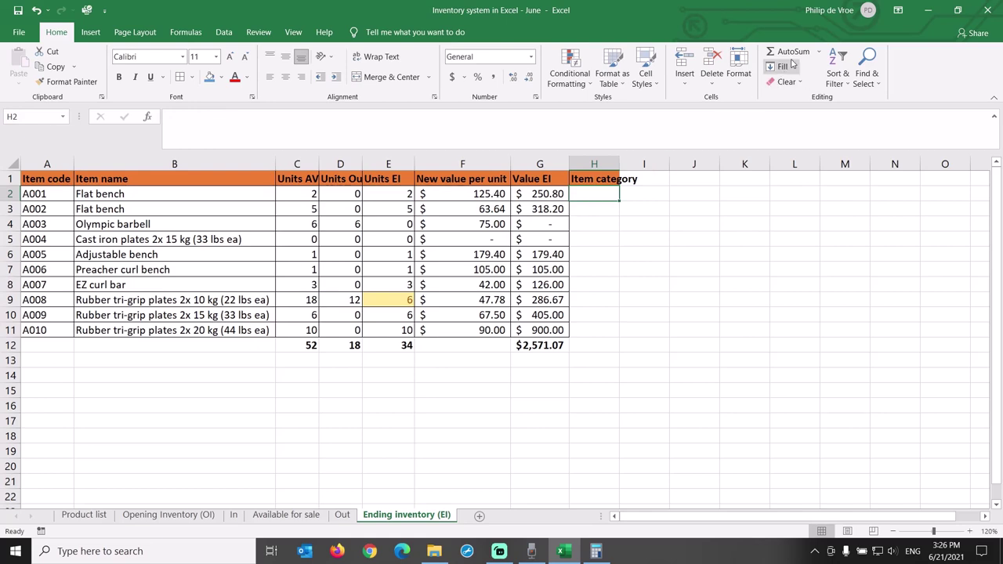
Insert a VLOOKUP in H2 with A2 as lookup value and A2:F21 of the Product list sheet as table array.
{"action": "left_click", "coordinate": [820, 52]}
{"action": "left_click", "coordinate": [813, 136]}
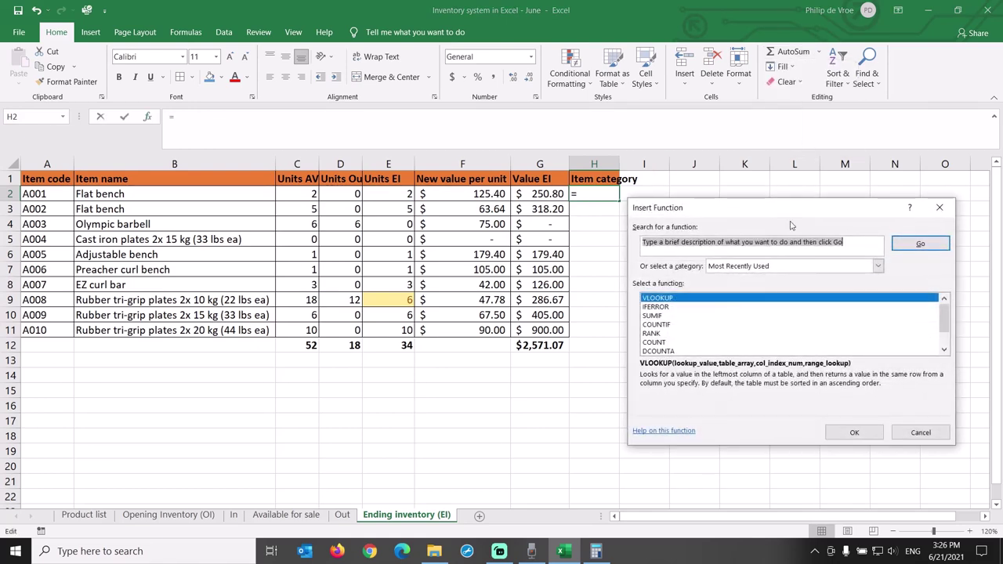
{"action": "left_click", "coordinate": [873, 428]}
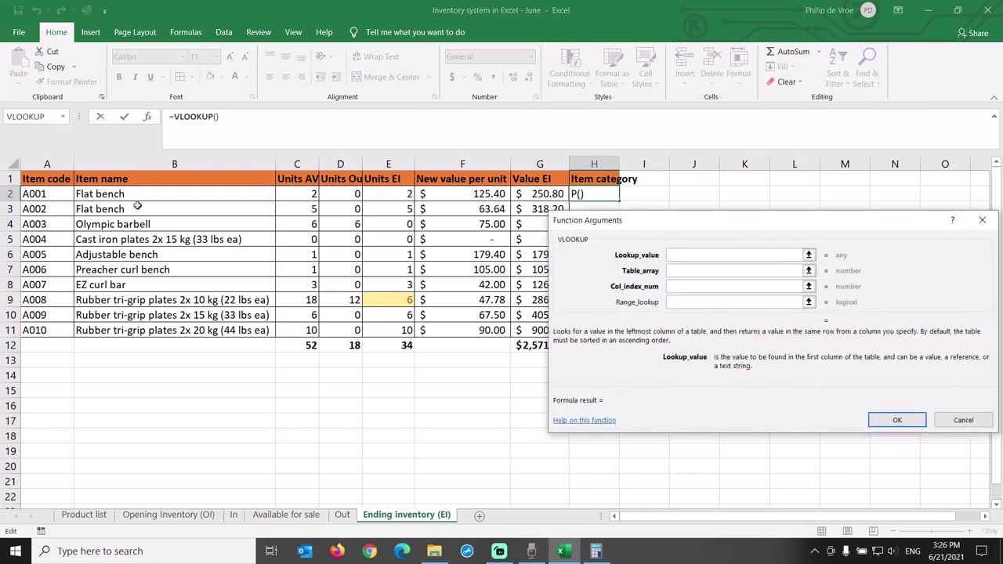
{"action": "left_click", "coordinate": [55, 198]}
{"action": "left_click", "coordinate": [681, 272]}
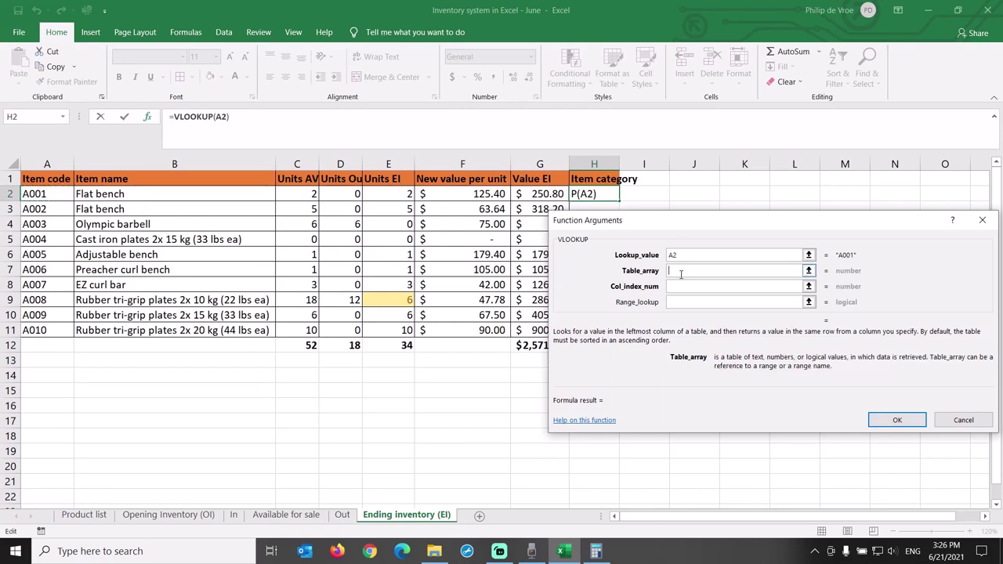
{"action": "left_click", "coordinate": [83, 514]}
{"action": "left_click", "coordinate": [48, 194]}
{"action": "left_click_drag", "start_coordinate": [77, 256], "coordinate": [589, 481]}
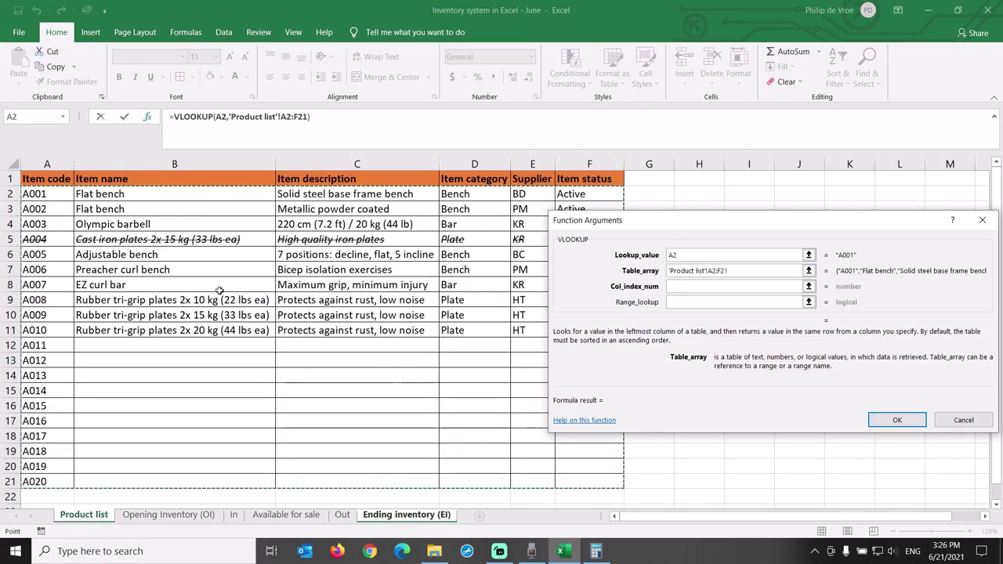
Set the VLOOKUP's column index to 4, lock the table array rows as A$2:F$21, and enter the formula.
{"action": "left_click", "coordinate": [684, 287]}
{"action": "type", "text": "4"}
{"action": "left_click", "coordinate": [713, 270]}
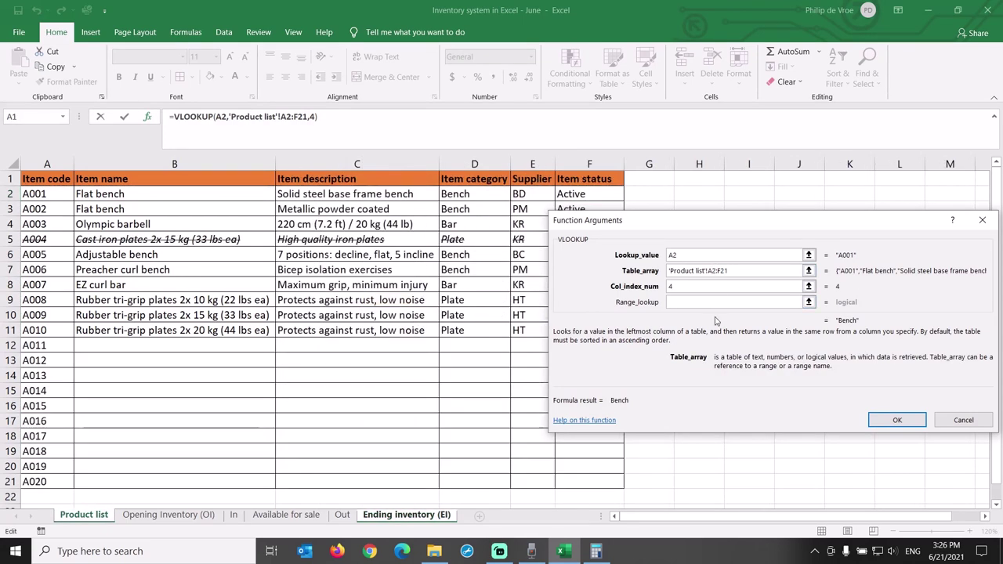
{"action": "type", "text": "$2:F$"}
{"action": "key", "text": "Return"}
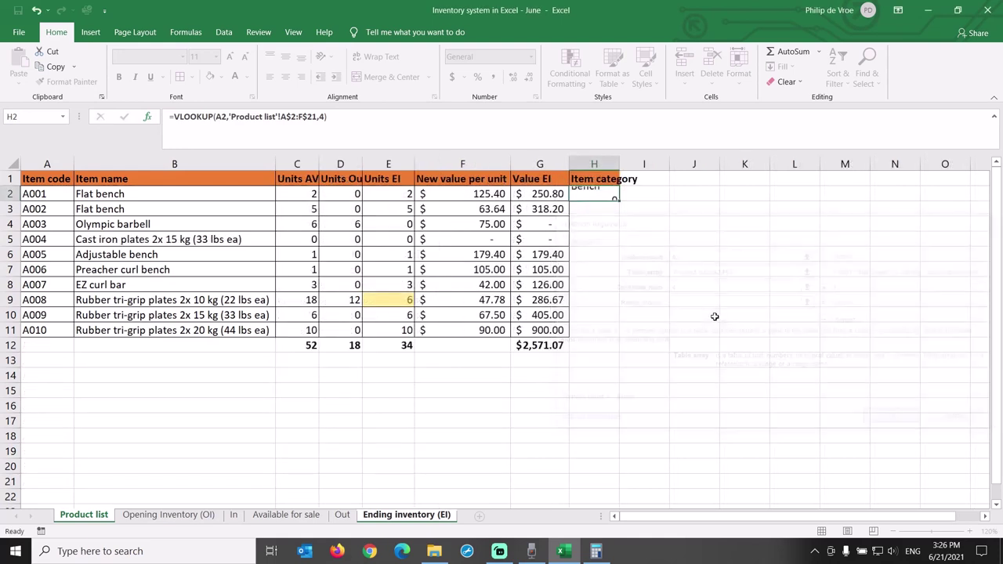
Fill the Item category formula from H2 down to H11.
{"action": "left_click", "coordinate": [600, 180]}
{"action": "left_click", "coordinate": [600, 193]}
{"action": "left_click_drag", "start_coordinate": [620, 201], "coordinate": [620, 337]}
Filter the Ending inventory table to show only items in the Plate category, and turn the filter off again.
{"action": "left_click", "coordinate": [589, 178]}
{"action": "left_click", "coordinate": [223, 32]}
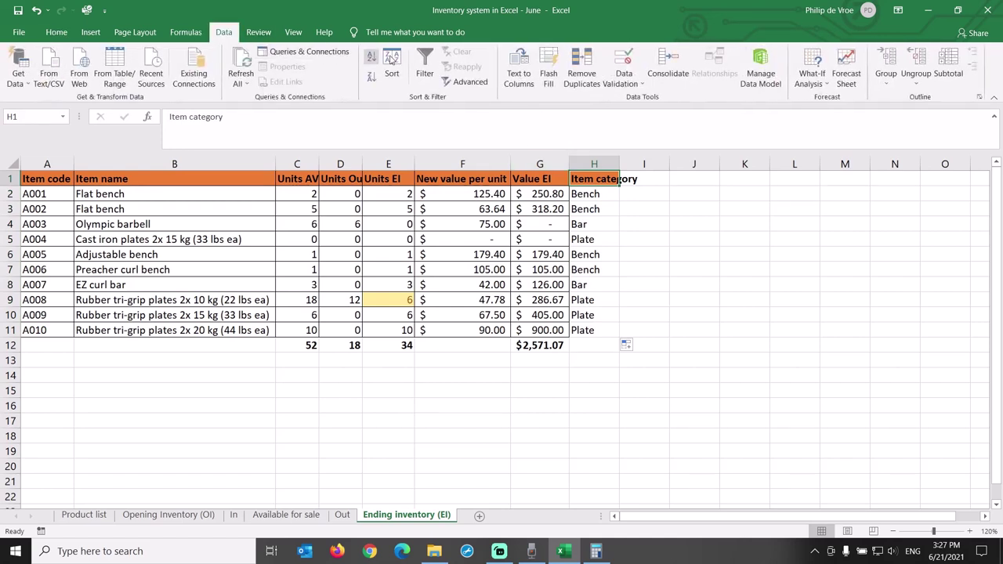
{"action": "left_click", "coordinate": [425, 64]}
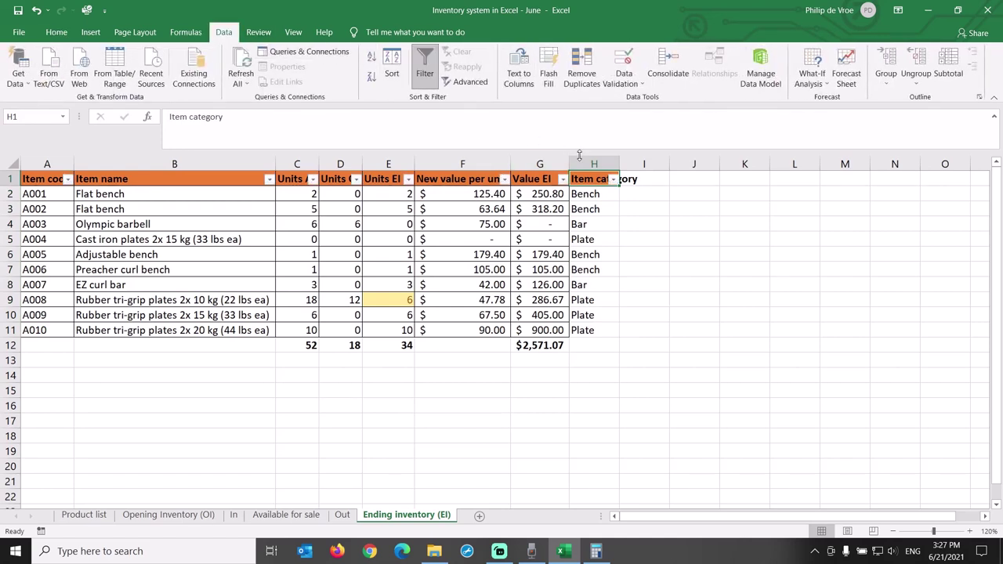
{"action": "left_click", "coordinate": [612, 180]}
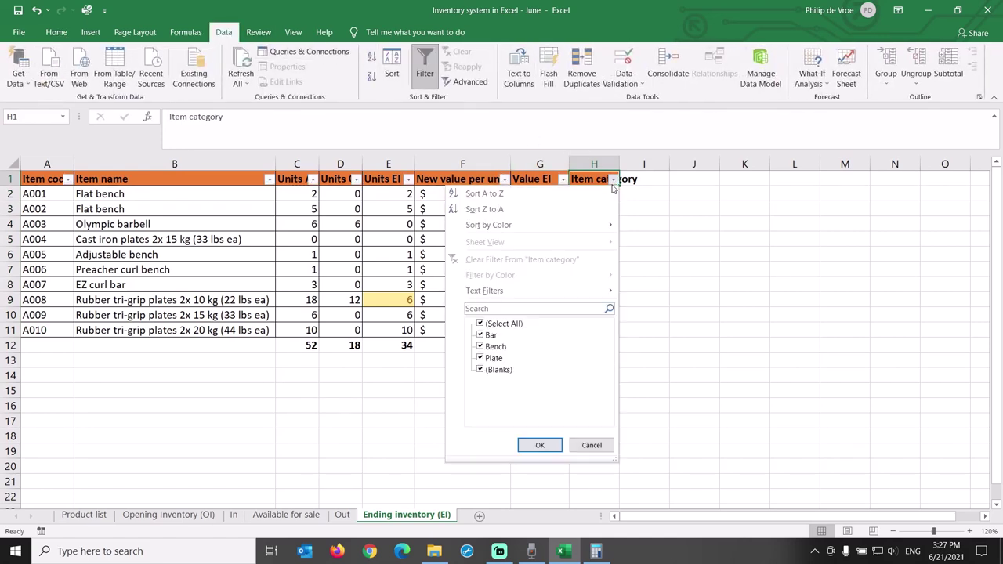
{"action": "left_click", "coordinate": [480, 347]}
{"action": "left_click", "coordinate": [480, 358]}
{"action": "left_click", "coordinate": [480, 346]}
{"action": "left_click", "coordinate": [540, 445]}
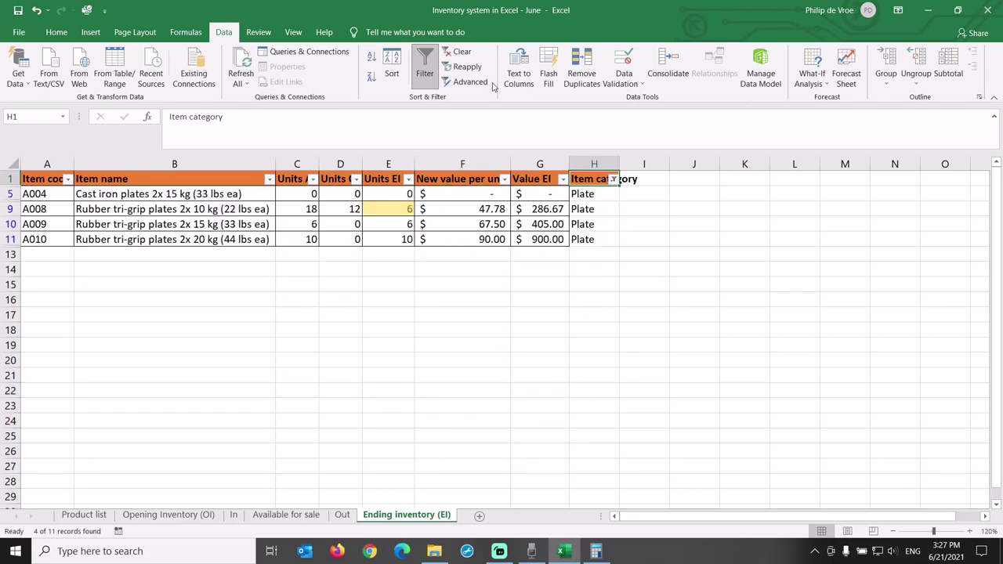
{"action": "left_click", "coordinate": [425, 64]}
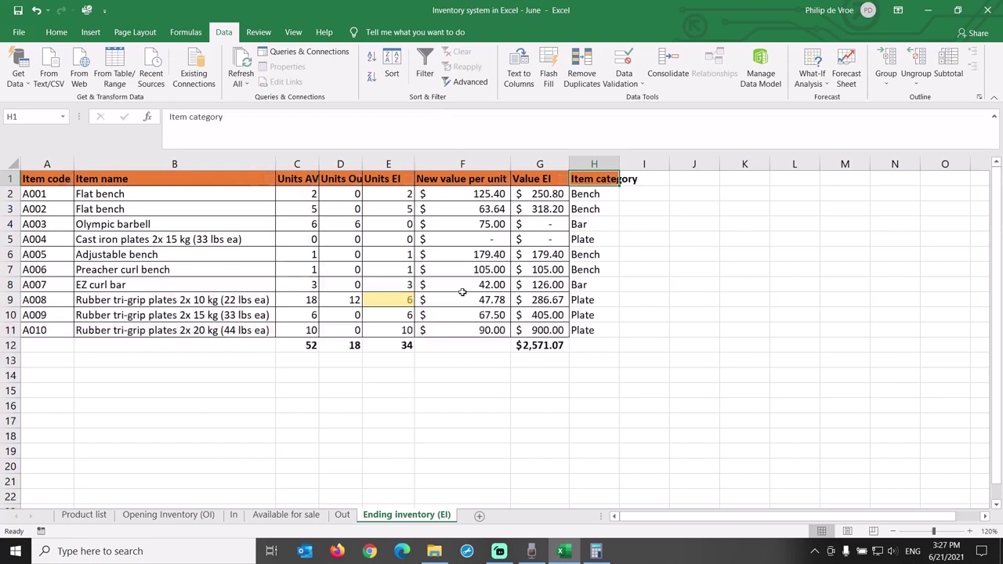
Save and close the June workbook, and duplicate the file "Inventory system in Excel - June" in its folder.
{"action": "left_click", "coordinate": [548, 349]}
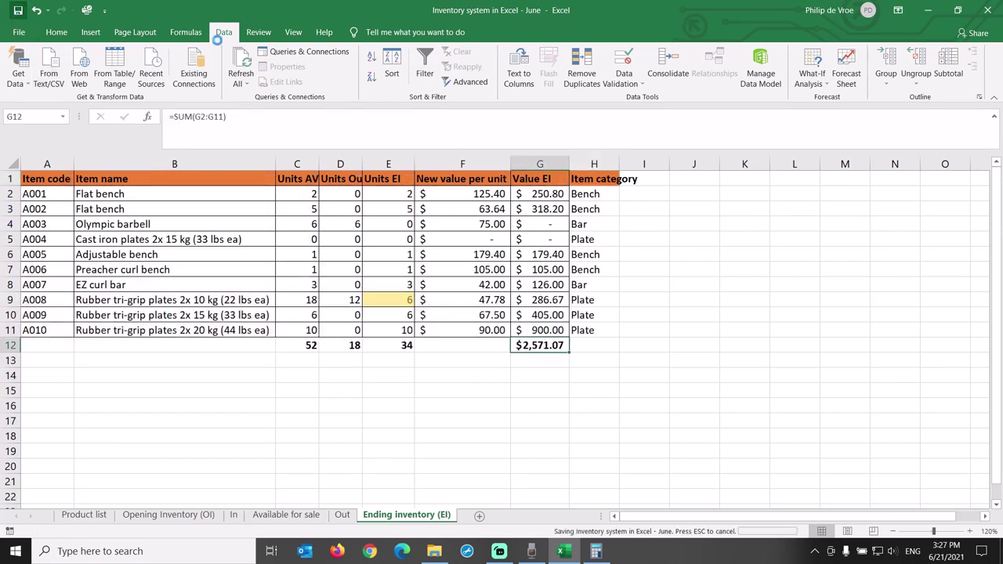
{"action": "left_click", "coordinate": [987, 9]}
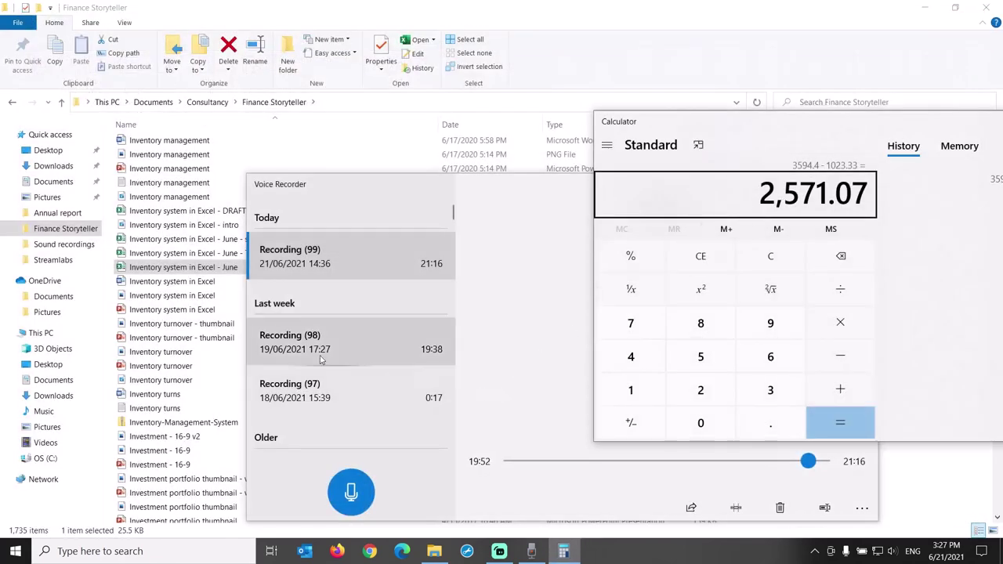
{"action": "left_click", "coordinate": [223, 272]}
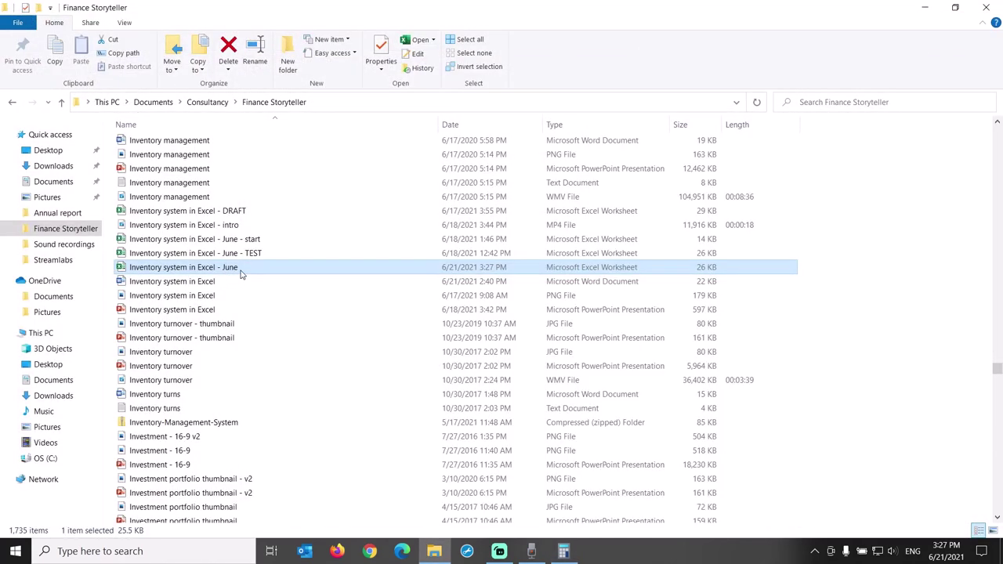
{"action": "key", "text": "ctrl+c"}
{"action": "key", "text": "ctrl+v"}
Rename the copied file "Inventory system in Excel - July" and open it in Excel.
{"action": "right_click", "coordinate": [258, 244]}
{"action": "left_click", "coordinate": [286, 473]}
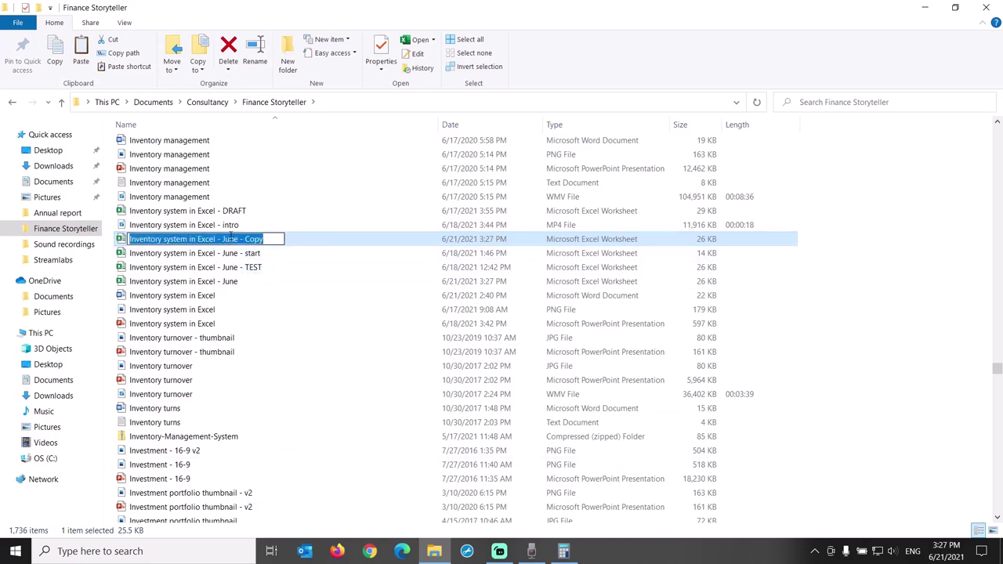
{"action": "left_click", "coordinate": [231, 239]}
{"action": "key", "text": "shift+End"}
{"action": "type", "text": "Jul"}
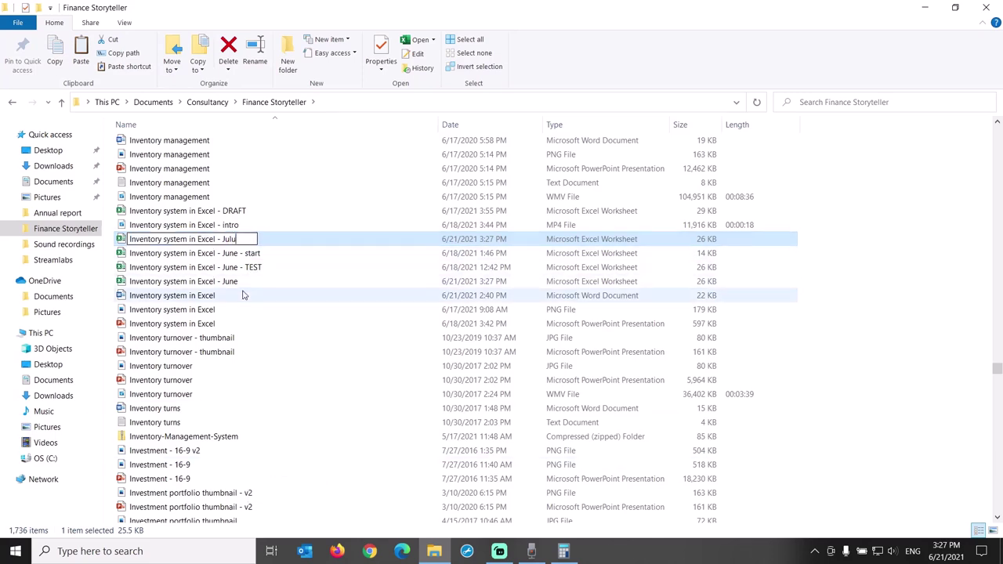
{"action": "key", "text": "Return"}
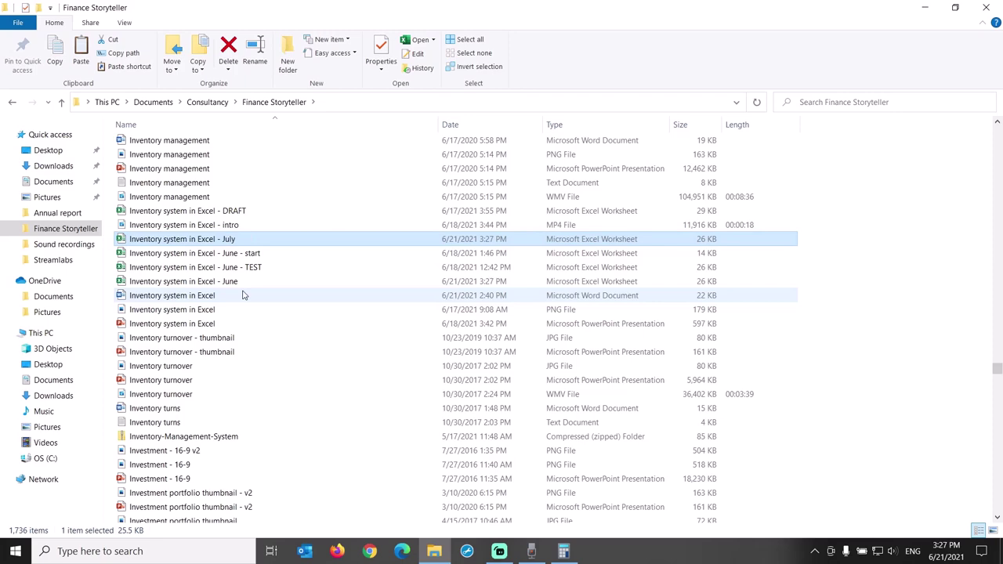
{"action": "double_click", "coordinate": [241, 240]}
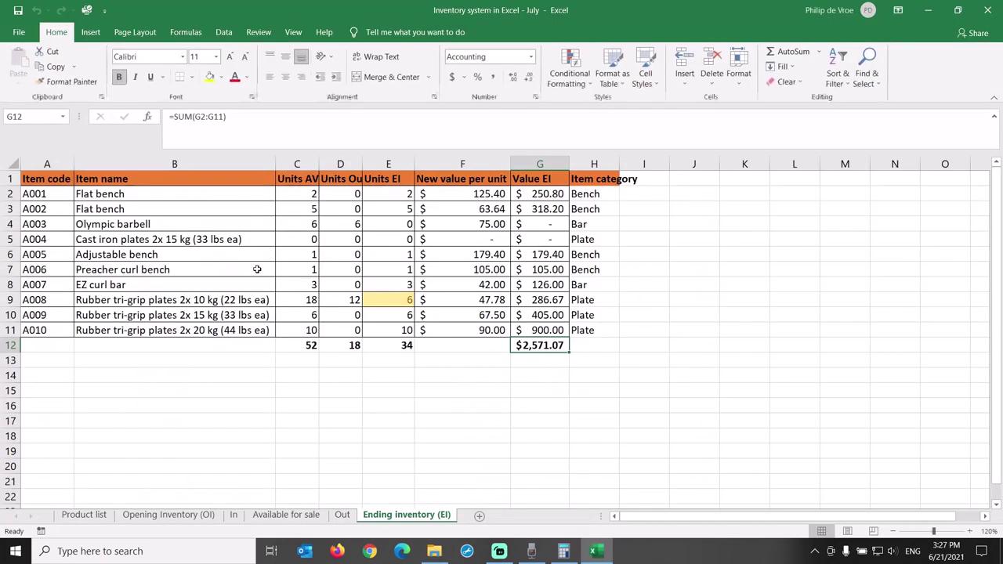
Copy New value per unit (I2:I11) from Available for sale and paste it as values into D2:D11 of Opening Inventory (OI).
{"action": "left_click", "coordinate": [302, 516]}
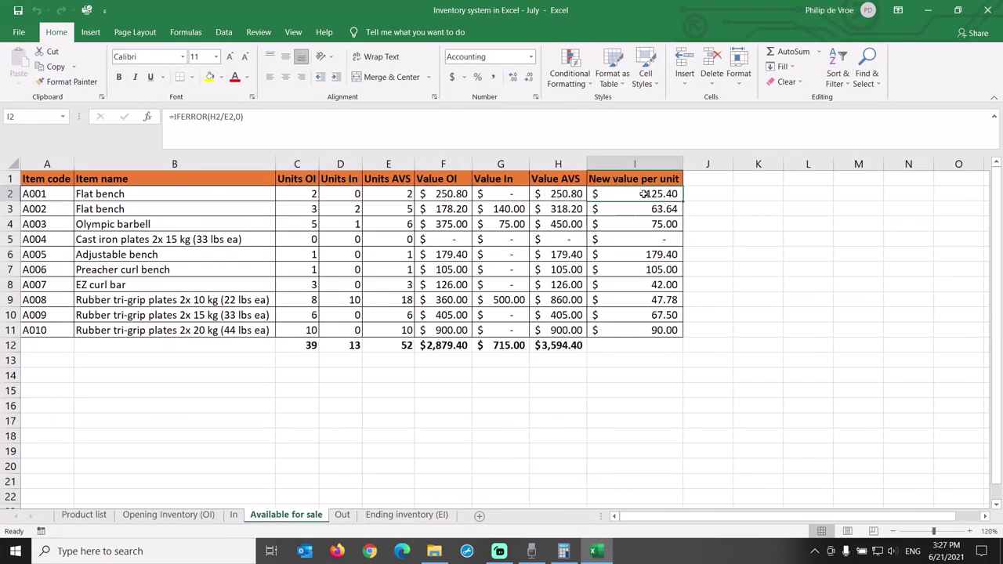
{"action": "key", "text": "ctrl+shift+Down"}
{"action": "key", "text": "ctrl+c"}
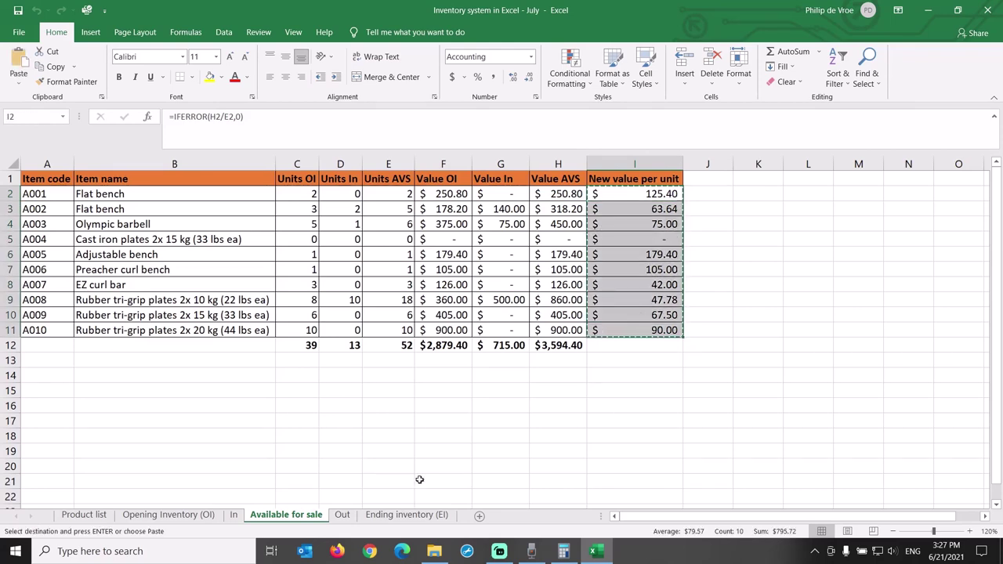
{"action": "left_click", "coordinate": [174, 516]}
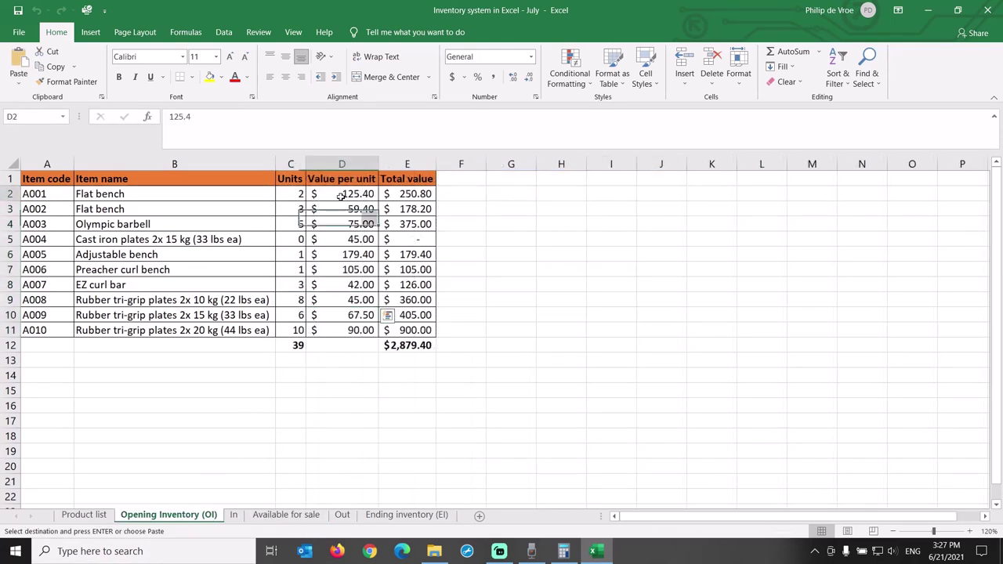
{"action": "key", "text": "ctrl+shift+Down"}
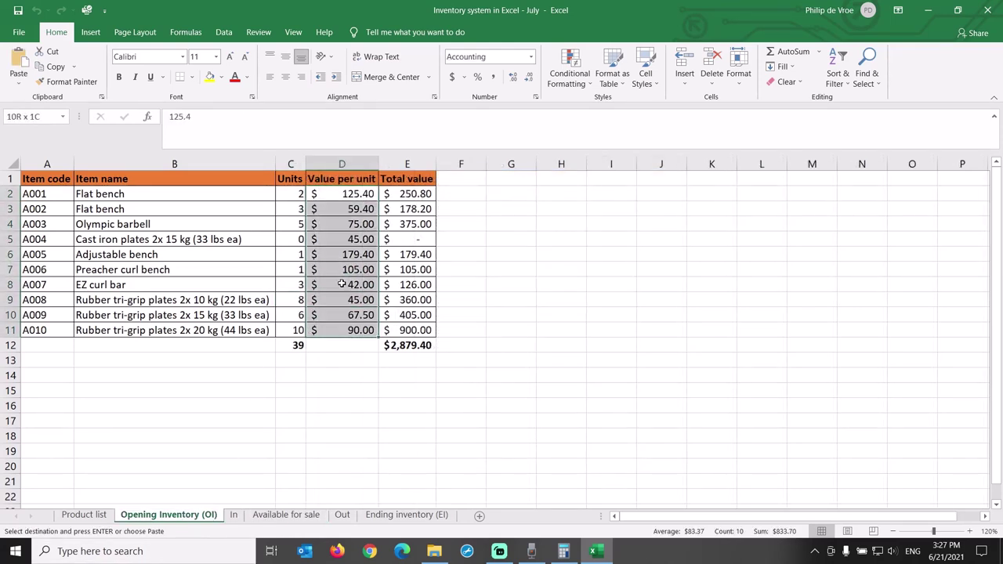
{"action": "left_click", "coordinate": [18, 83]}
{"action": "left_click", "coordinate": [17, 171]}
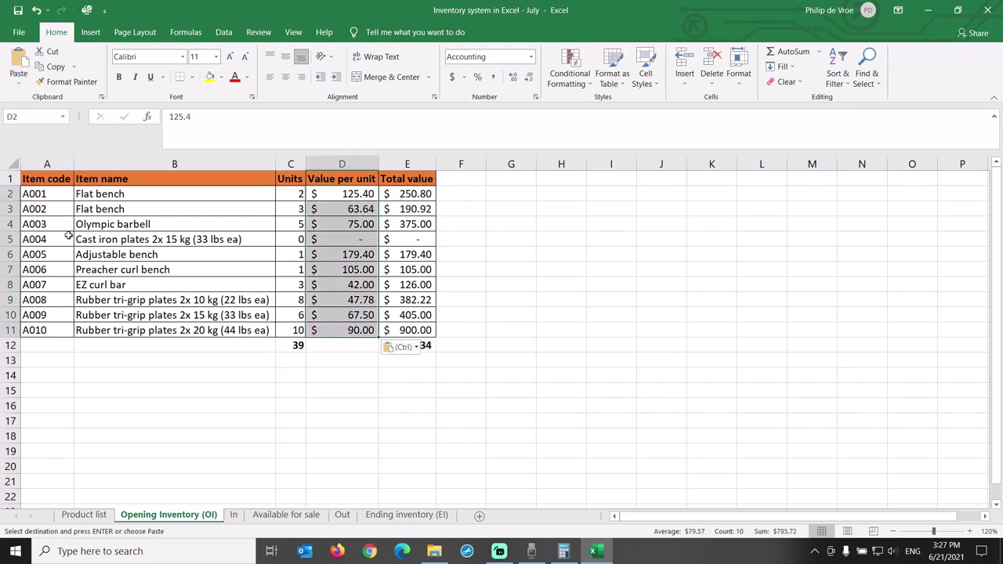
Copy Units EI (E2:E11) from Ending inventory (EI) and paste them as values into Units C2:C11 of Opening Inventory (OI).
{"action": "left_click", "coordinate": [397, 515]}
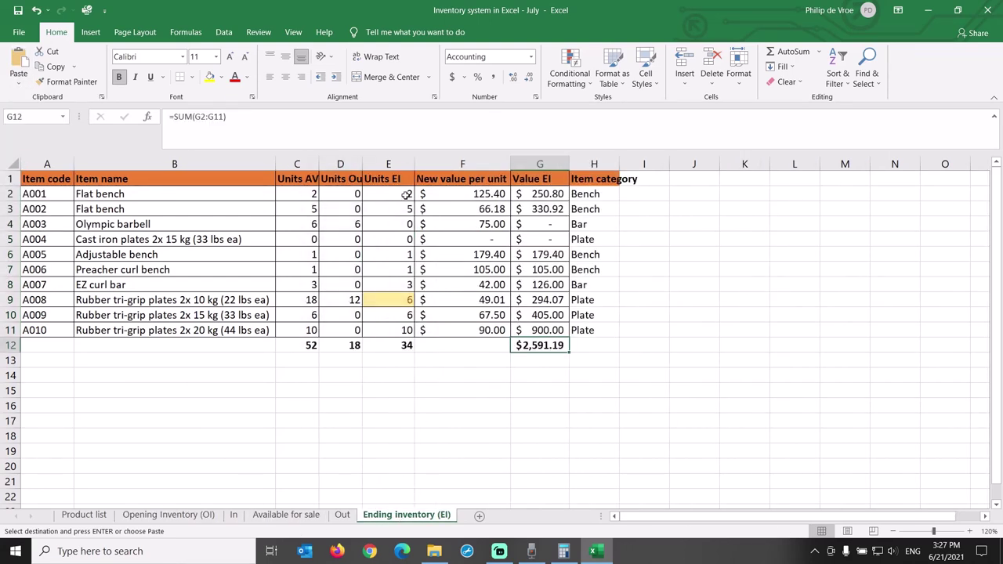
{"action": "left_click_drag", "start_coordinate": [407, 195], "coordinate": [404, 330]}
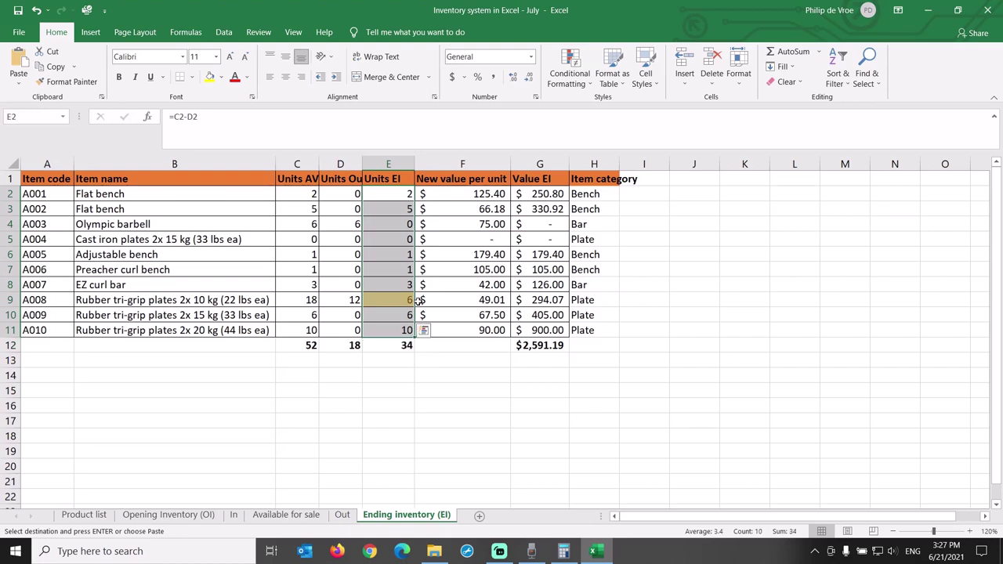
{"action": "left_click", "coordinate": [162, 515]}
{"action": "left_click", "coordinate": [295, 195]}
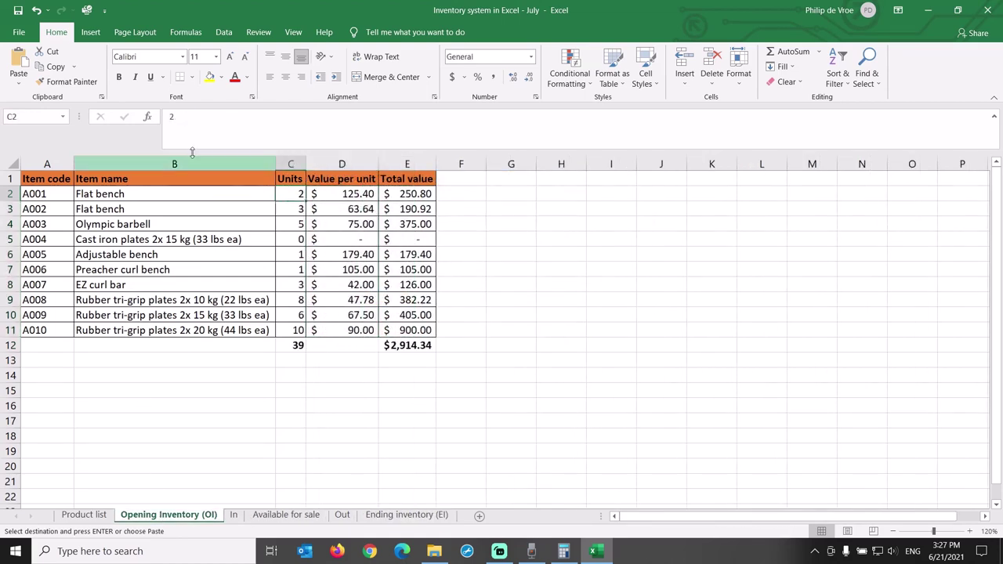
{"action": "left_click", "coordinate": [19, 84]}
{"action": "left_click", "coordinate": [19, 170]}
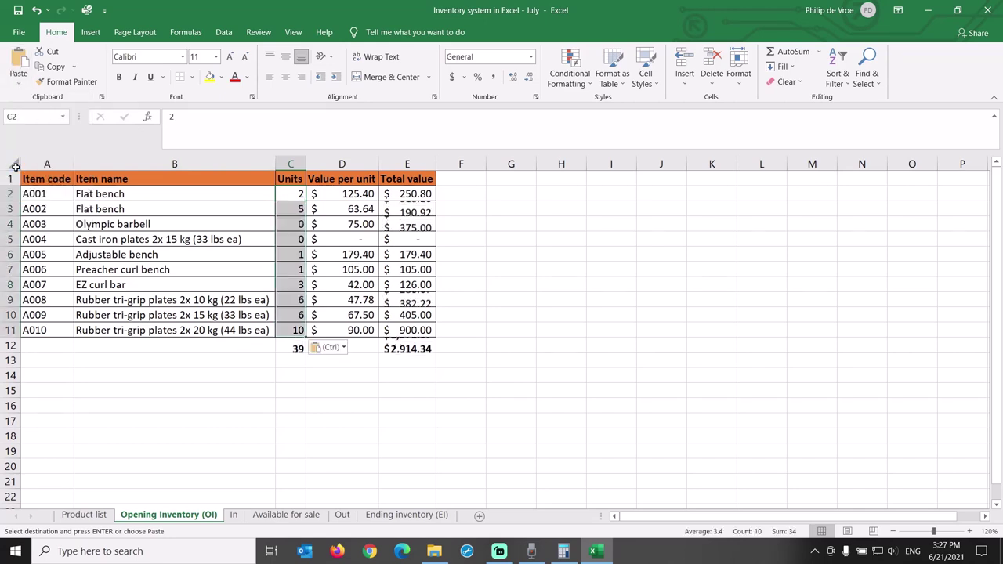
{"action": "left_click", "coordinate": [324, 394]}
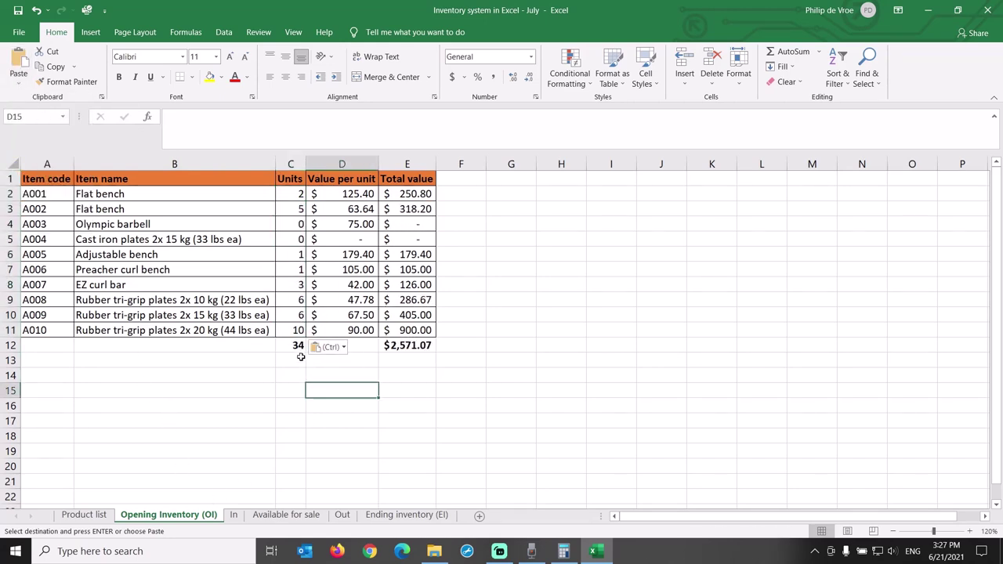
Check the units total in C12 and the value total in E12 of Opening Inventory, and clear the copy selection.
{"action": "left_click", "coordinate": [294, 346]}
{"action": "left_click", "coordinate": [389, 349]}
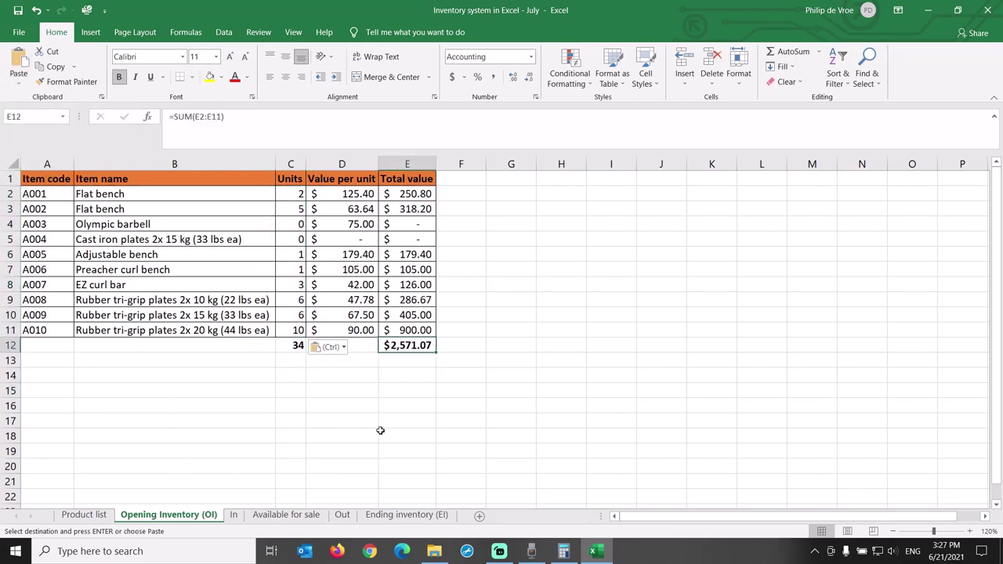
{"action": "key", "text": "Escape"}
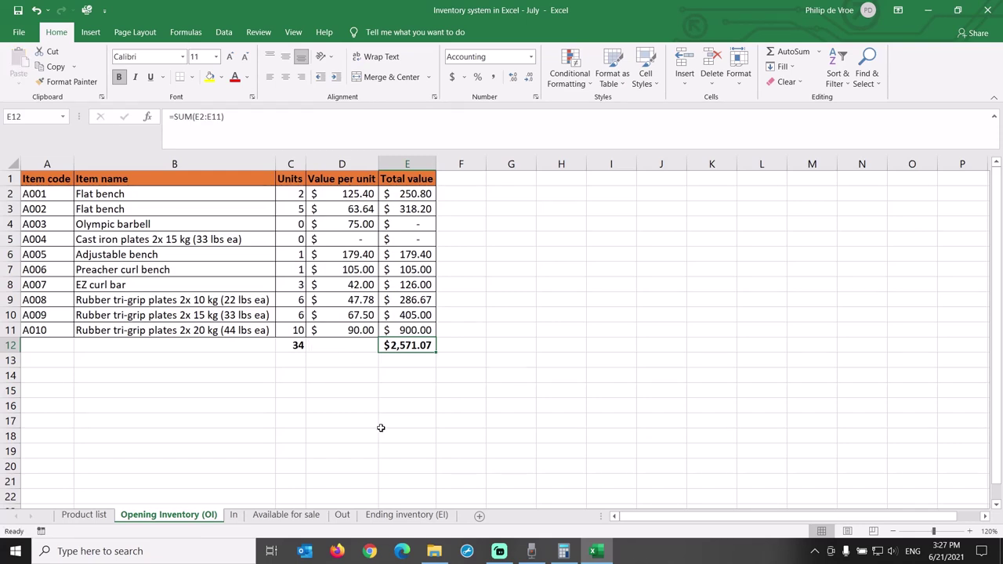
On the In sheet, clear the June dates, delivery notes, item codes, units and values per unit in rows 2 to 4.
{"action": "left_click", "coordinate": [233, 515]}
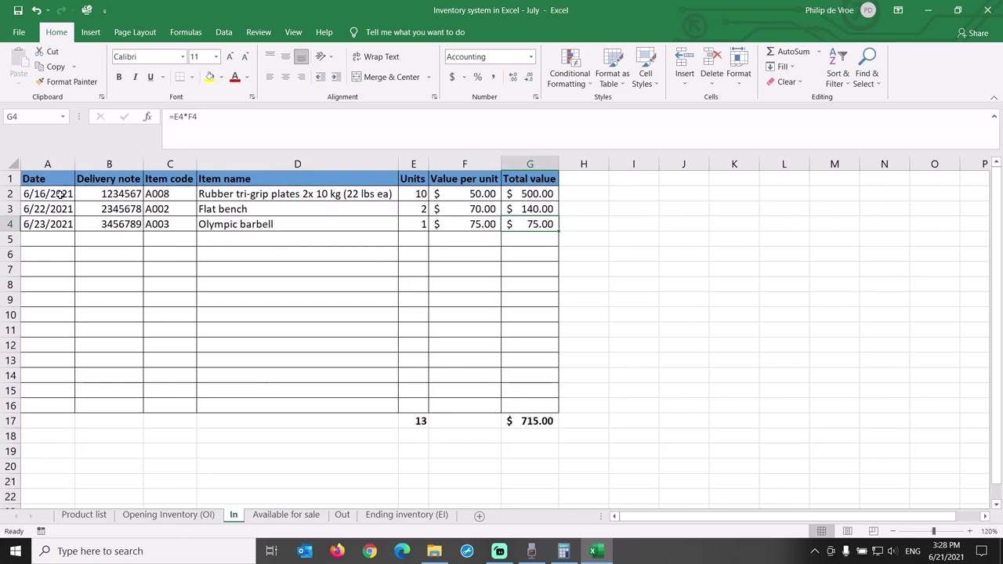
{"action": "left_click_drag", "start_coordinate": [63, 192], "coordinate": [166, 227]}
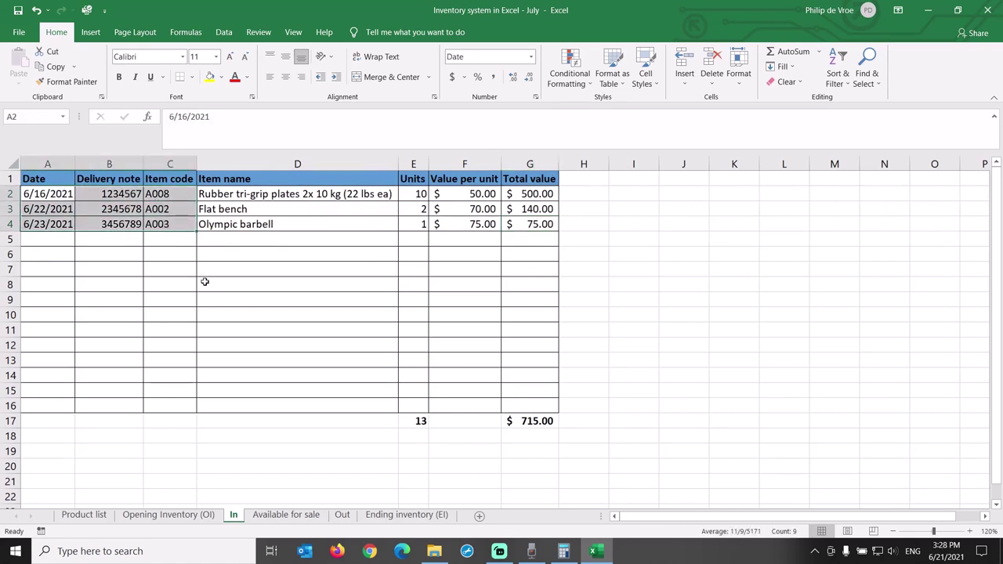
{"action": "key", "text": "Delete"}
{"action": "left_click_drag", "start_coordinate": [423, 194], "coordinate": [436, 223]}
{"action": "key", "text": "Delete"}
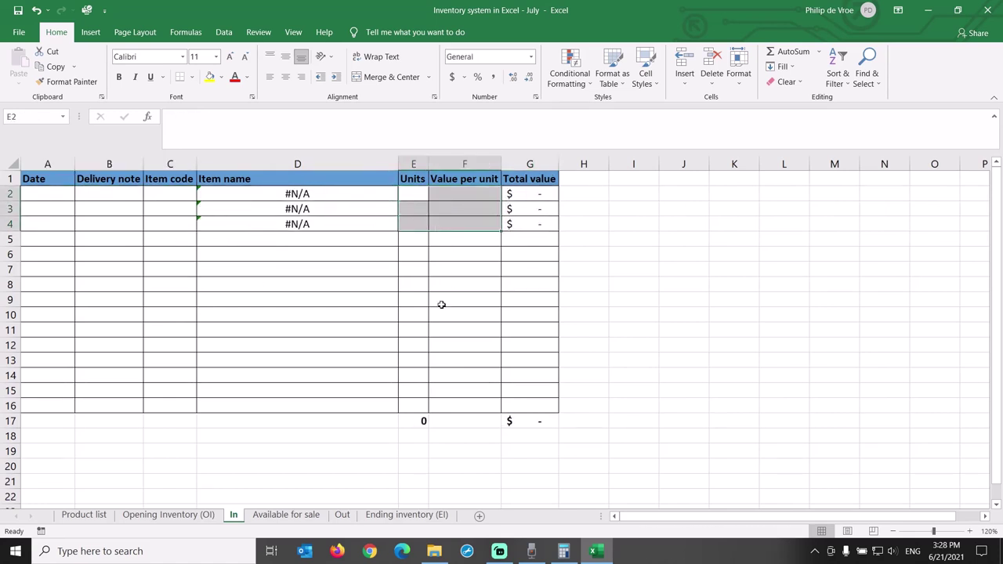
On the Out sheet, clear the June dates, sales orders, item codes and units in rows 2 and 3.
{"action": "left_click", "coordinate": [342, 515]}
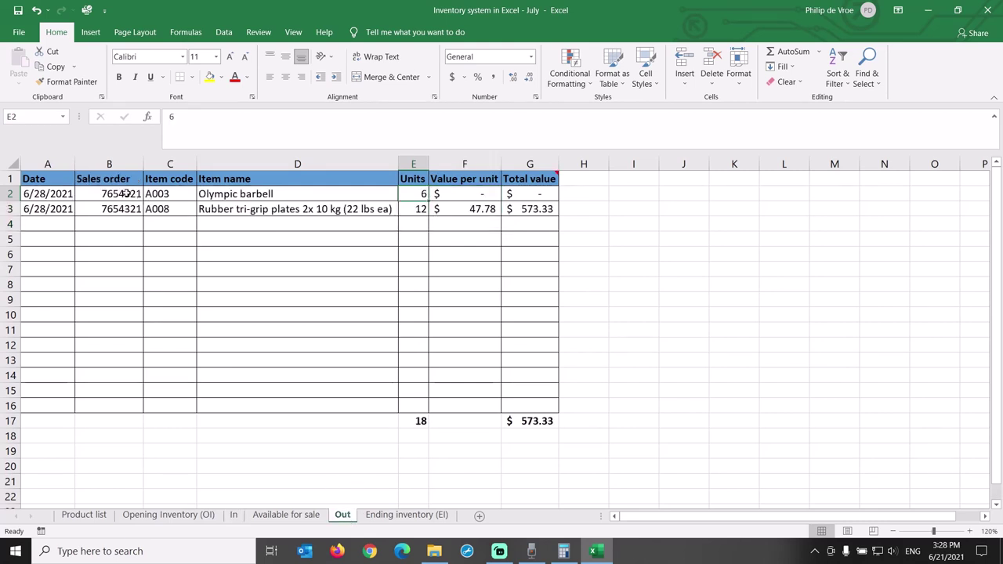
{"action": "left_click", "coordinate": [59, 193]}
{"action": "left_click_drag", "start_coordinate": [60, 194], "coordinate": [182, 208]}
{"action": "key", "text": "Delete"}
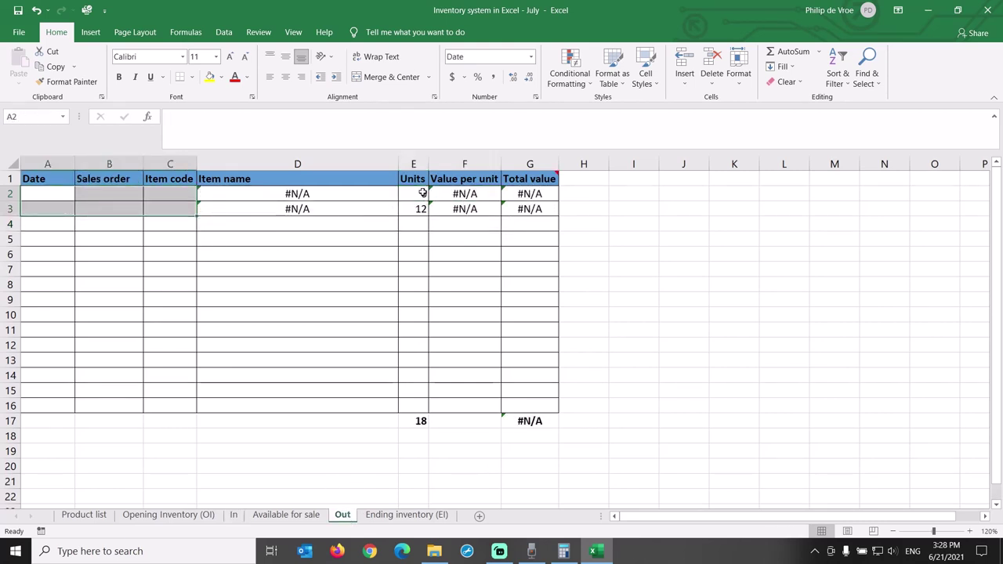
{"action": "left_click", "coordinate": [421, 193]}
{"action": "left_click_drag", "start_coordinate": [422, 193], "coordinate": [421, 207]}
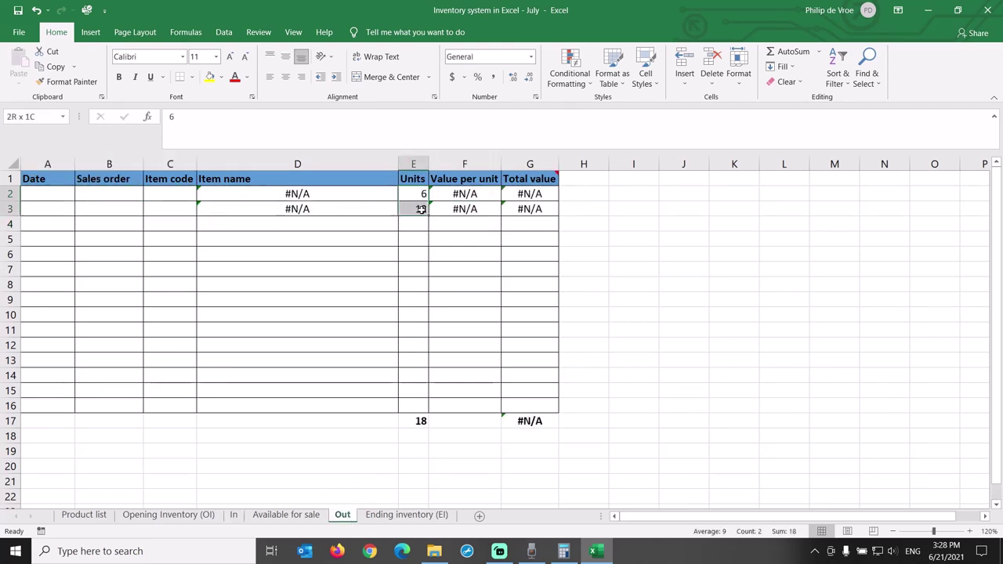
{"action": "key", "text": "Delete"}
Check the units total on the In sheet, the Available for sale sheet, and the emptied entry cells in row 2 of the Out sheet.
{"action": "left_click", "coordinate": [242, 517]}
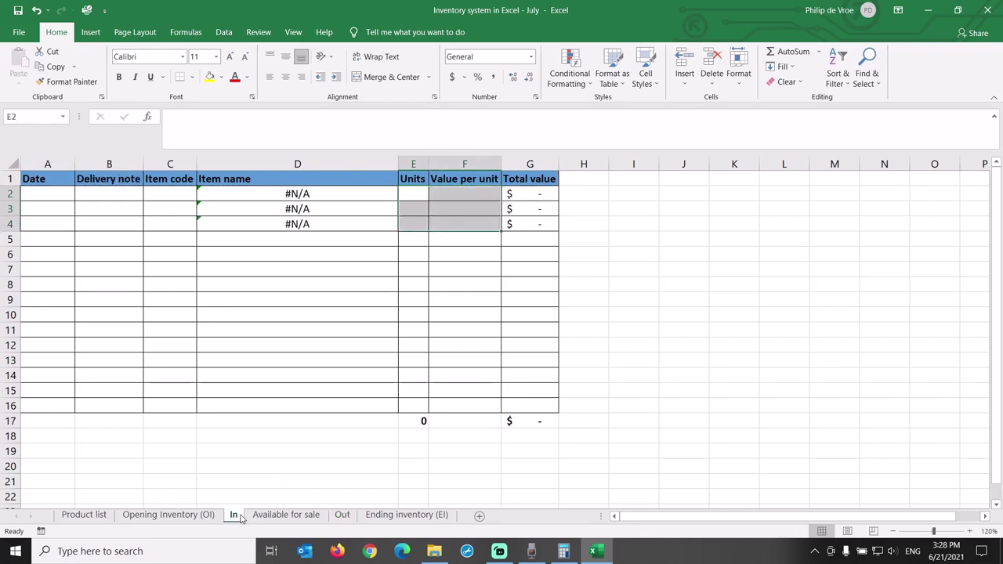
{"action": "left_click", "coordinate": [412, 421]}
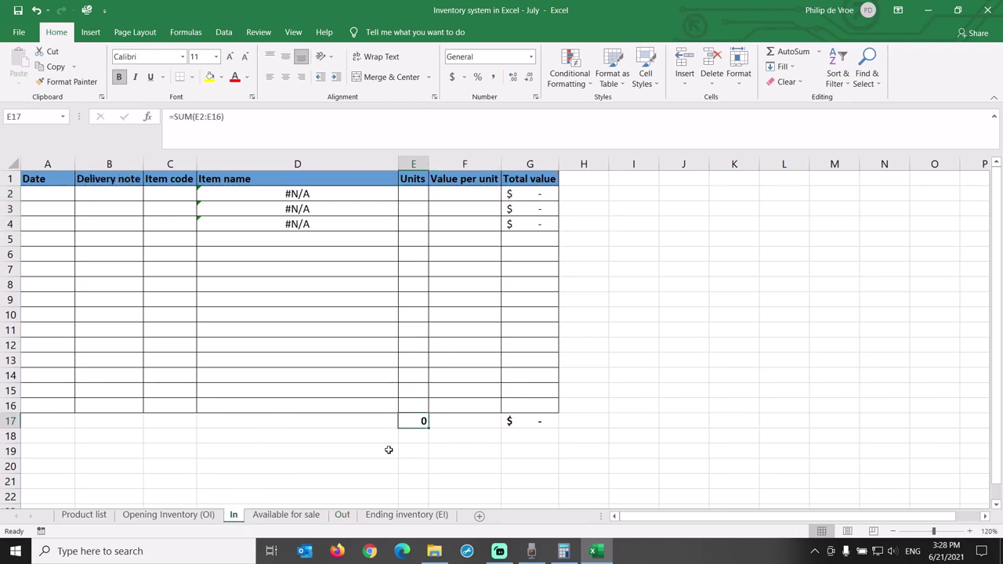
{"action": "left_click", "coordinate": [298, 516]}
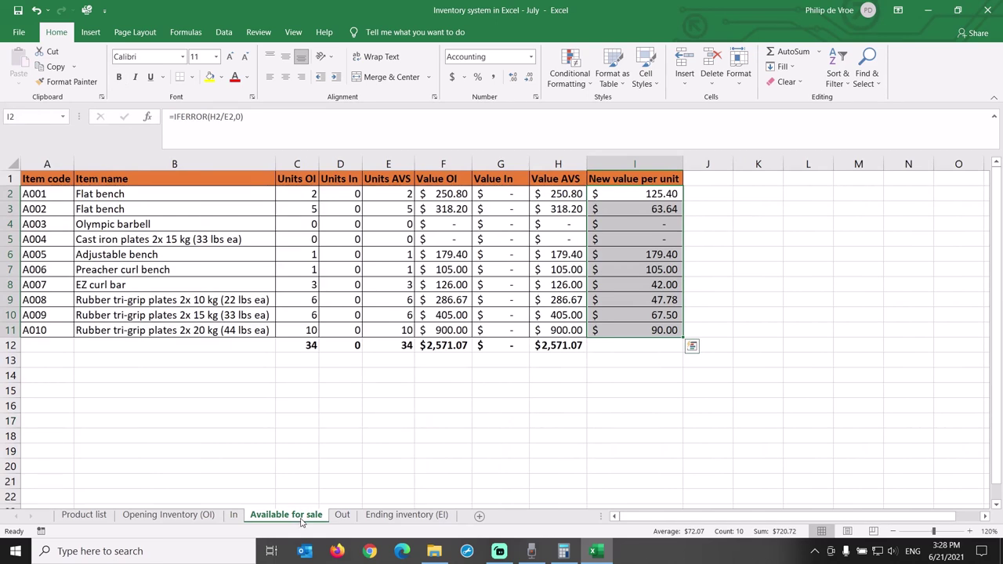
{"action": "left_click", "coordinate": [343, 515]}
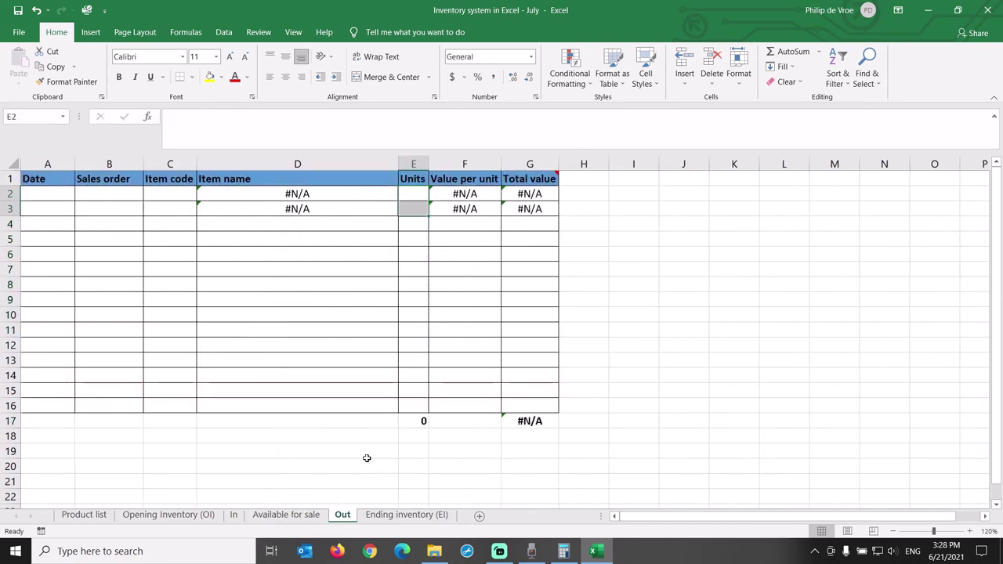
{"action": "left_click", "coordinate": [49, 191]}
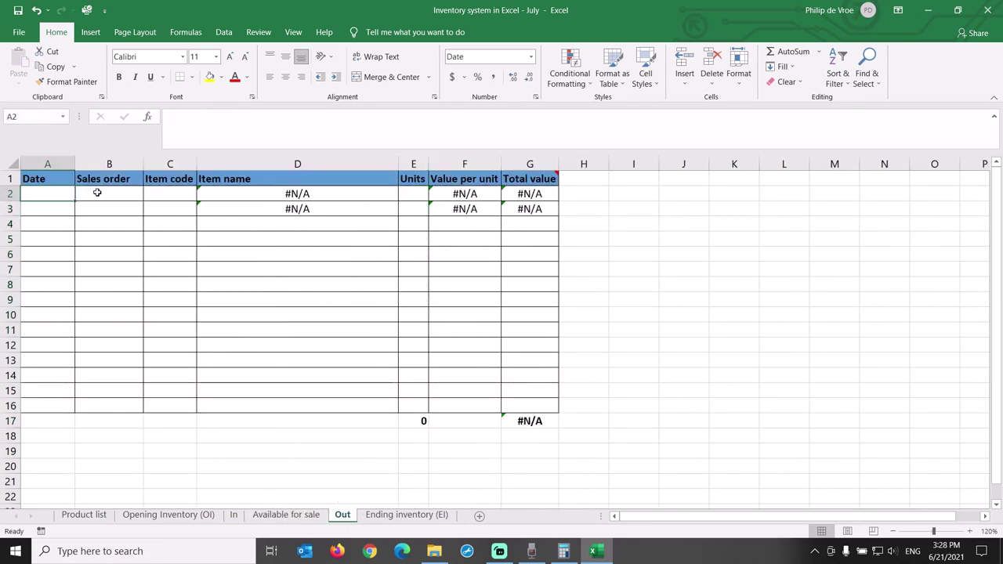
{"action": "left_click", "coordinate": [136, 196]}
{"action": "left_click", "coordinate": [162, 197]}
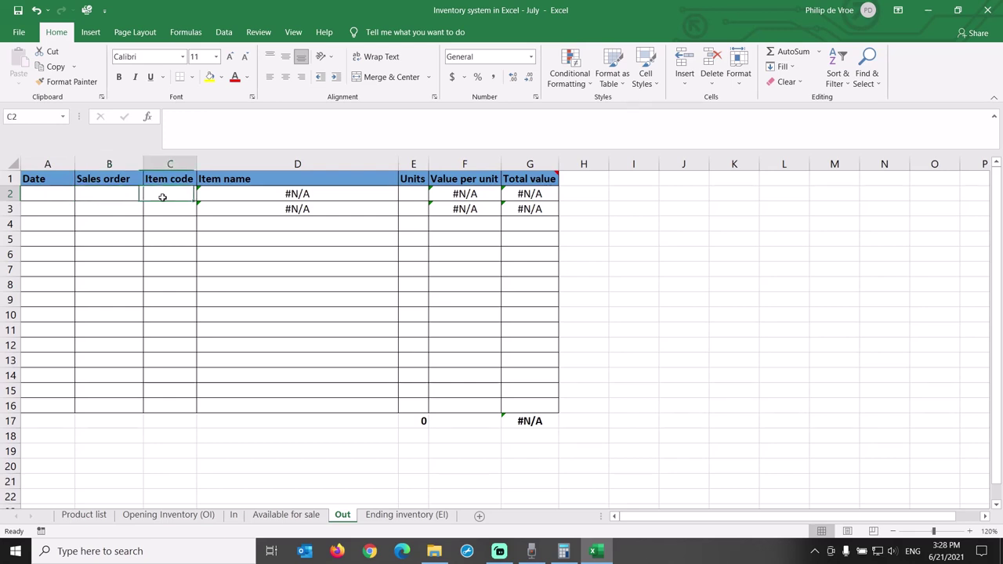
{"action": "left_click", "coordinate": [413, 195]}
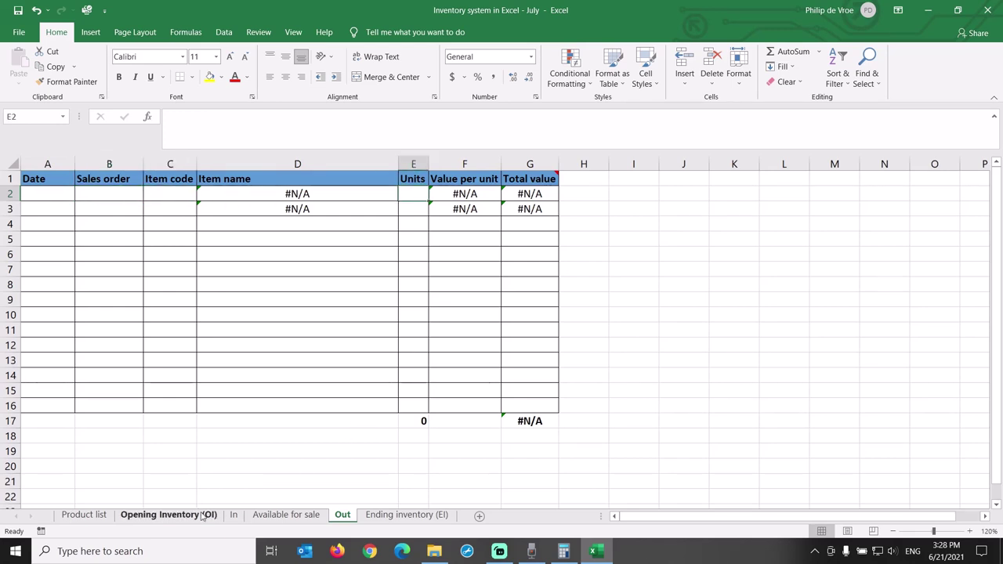
Review the Opening Inventory (OI) sheet and the emptied date, document number and item code cells on the In and Out sheets.
{"action": "left_click", "coordinate": [167, 518]}
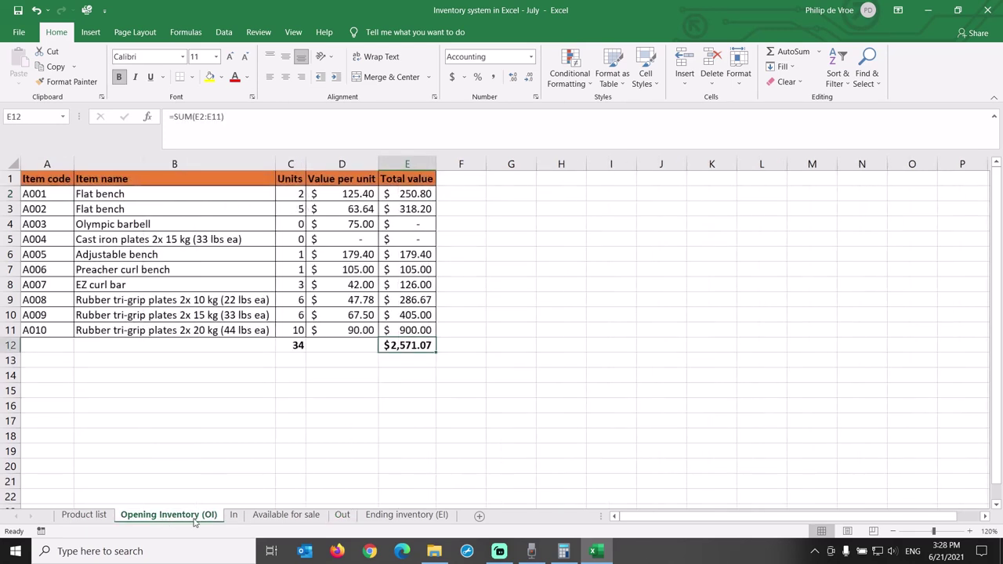
{"action": "left_click", "coordinate": [233, 514]}
{"action": "left_click_drag", "start_coordinate": [68, 192], "coordinate": [163, 225]}
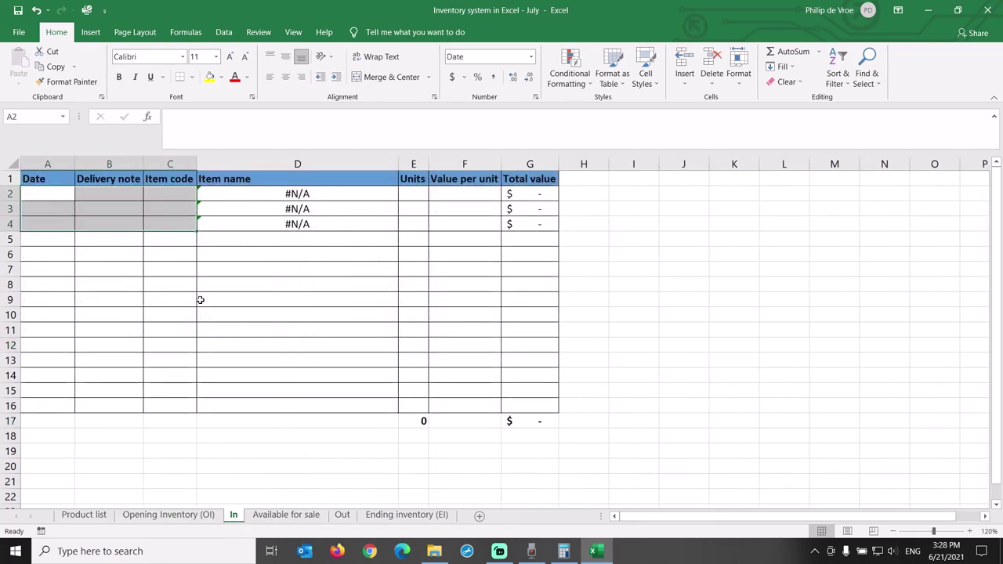
{"action": "left_click", "coordinate": [343, 515]}
{"action": "left_click_drag", "start_coordinate": [62, 194], "coordinate": [165, 216]}
On the Ending inventory (EI) sheet, examine the highlighted Units EI cell and the entire row for item A008.
{"action": "left_click", "coordinate": [398, 515]}
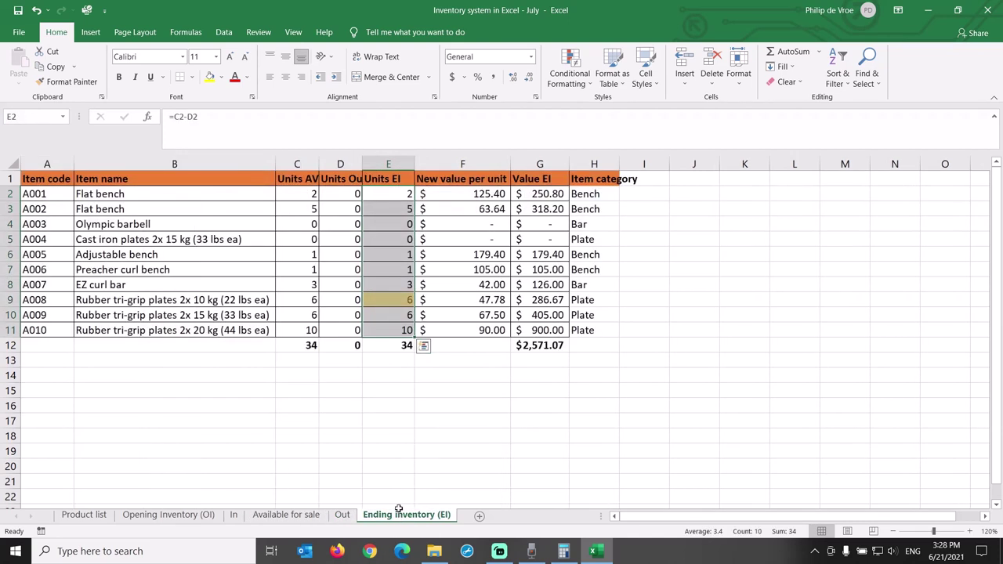
{"action": "left_click", "coordinate": [403, 299]}
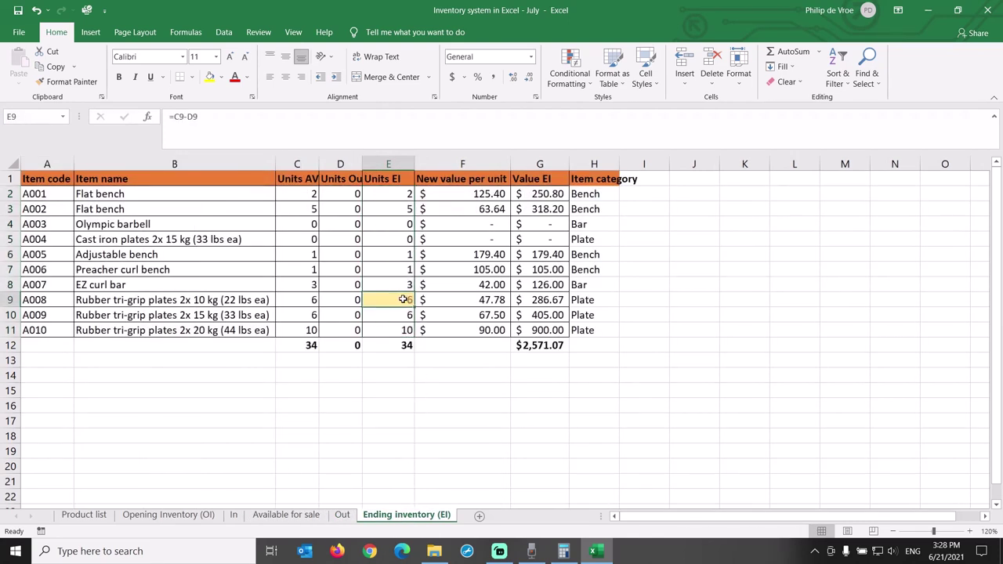
{"action": "left_click", "coordinate": [8, 299]}
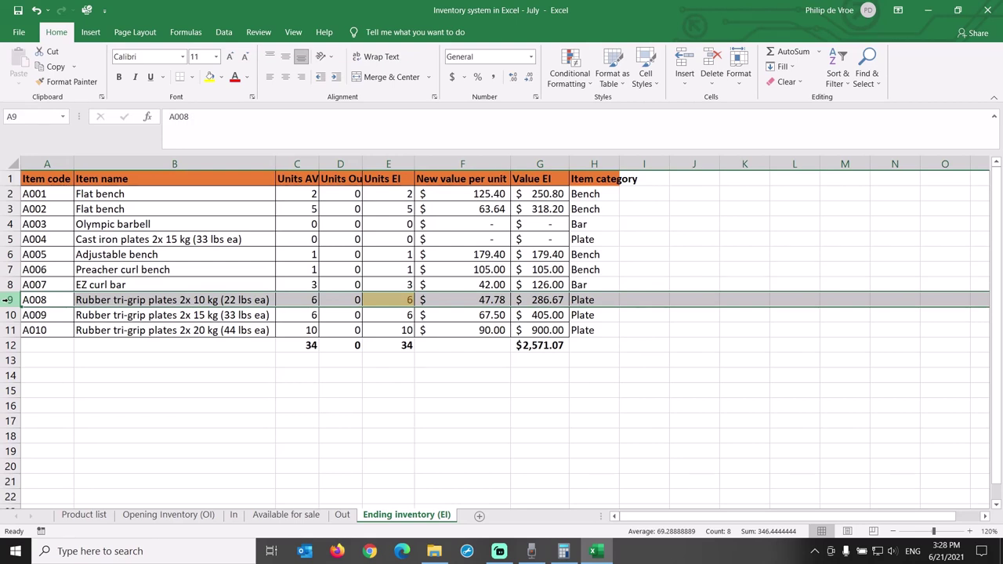